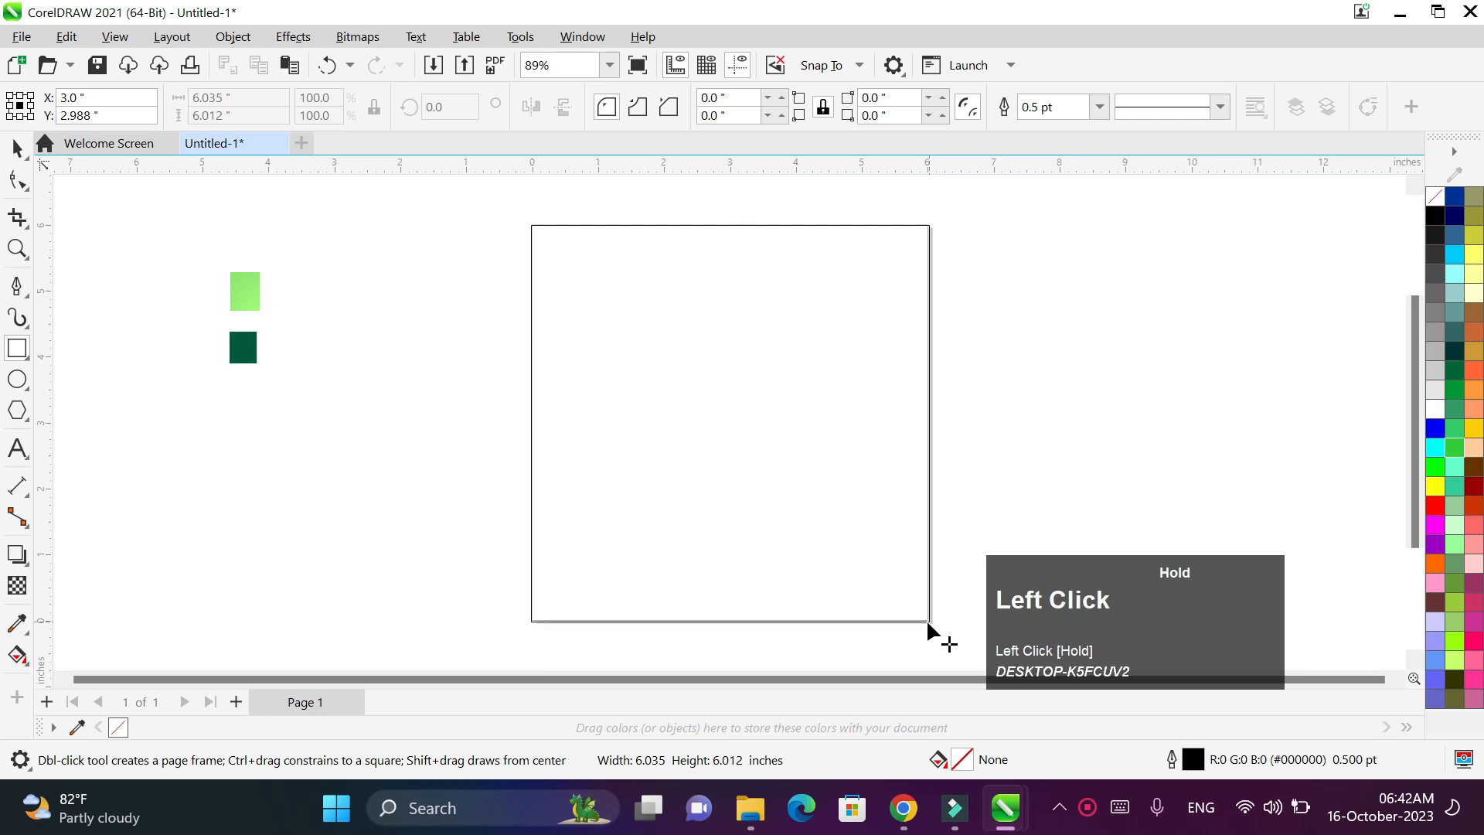
- Apply a radial fountain fill across the square
left_click(28, 657)
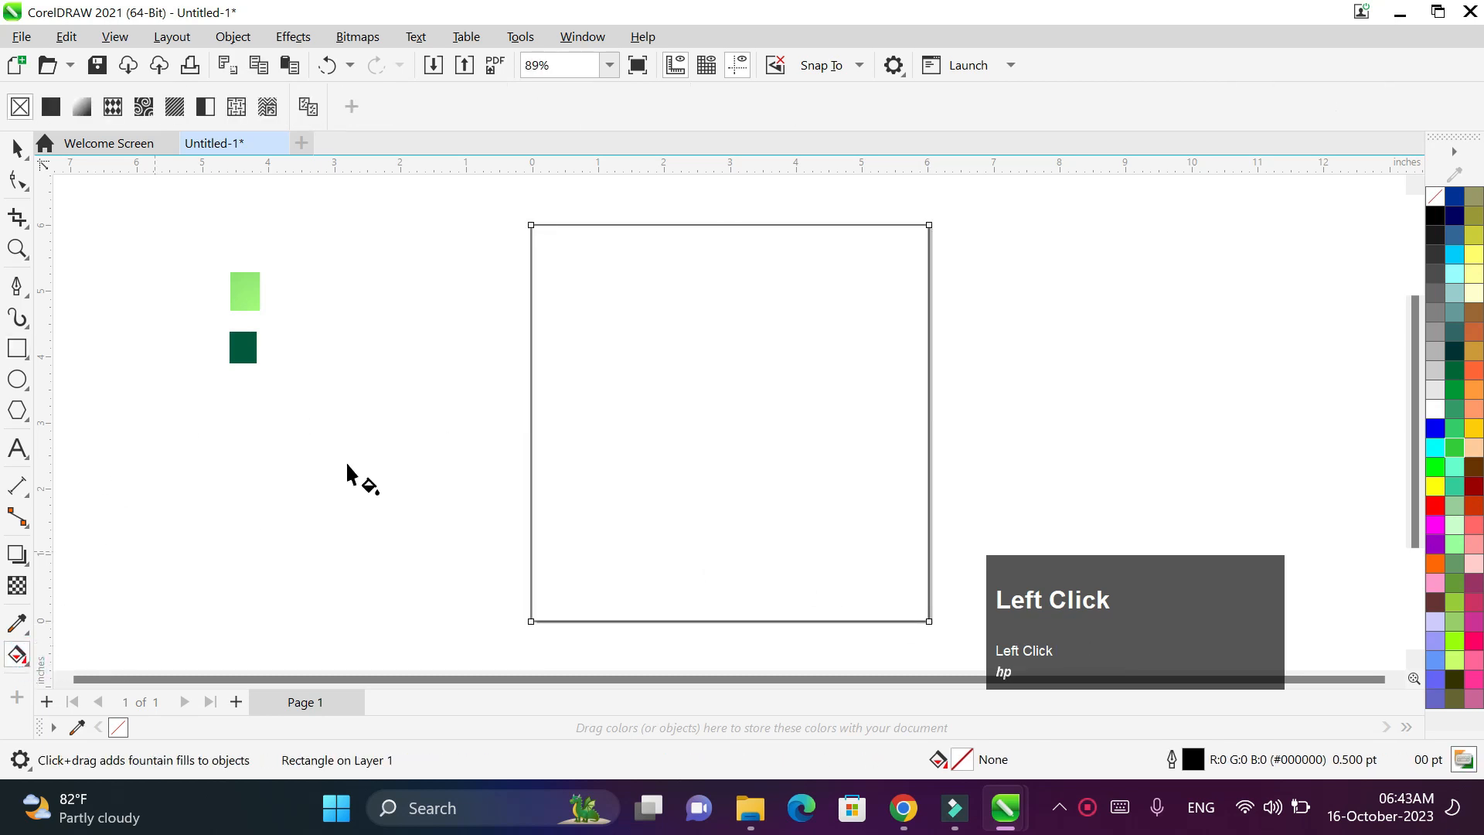
left_click_drag(695, 354, 731, 596)
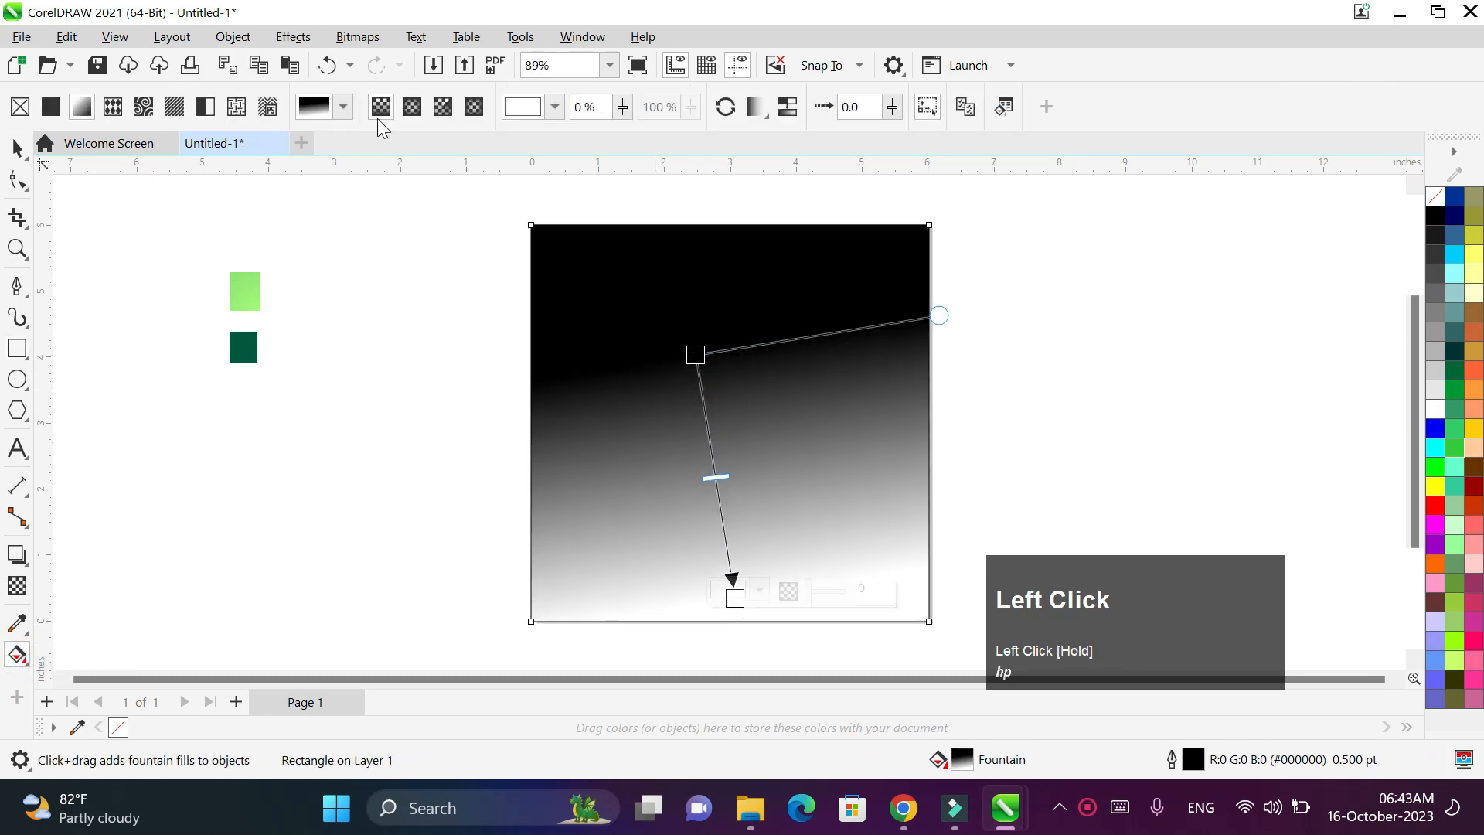
left_click(412, 109)
left_click_drag(714, 476, 725, 411)
key("ctrl+z")
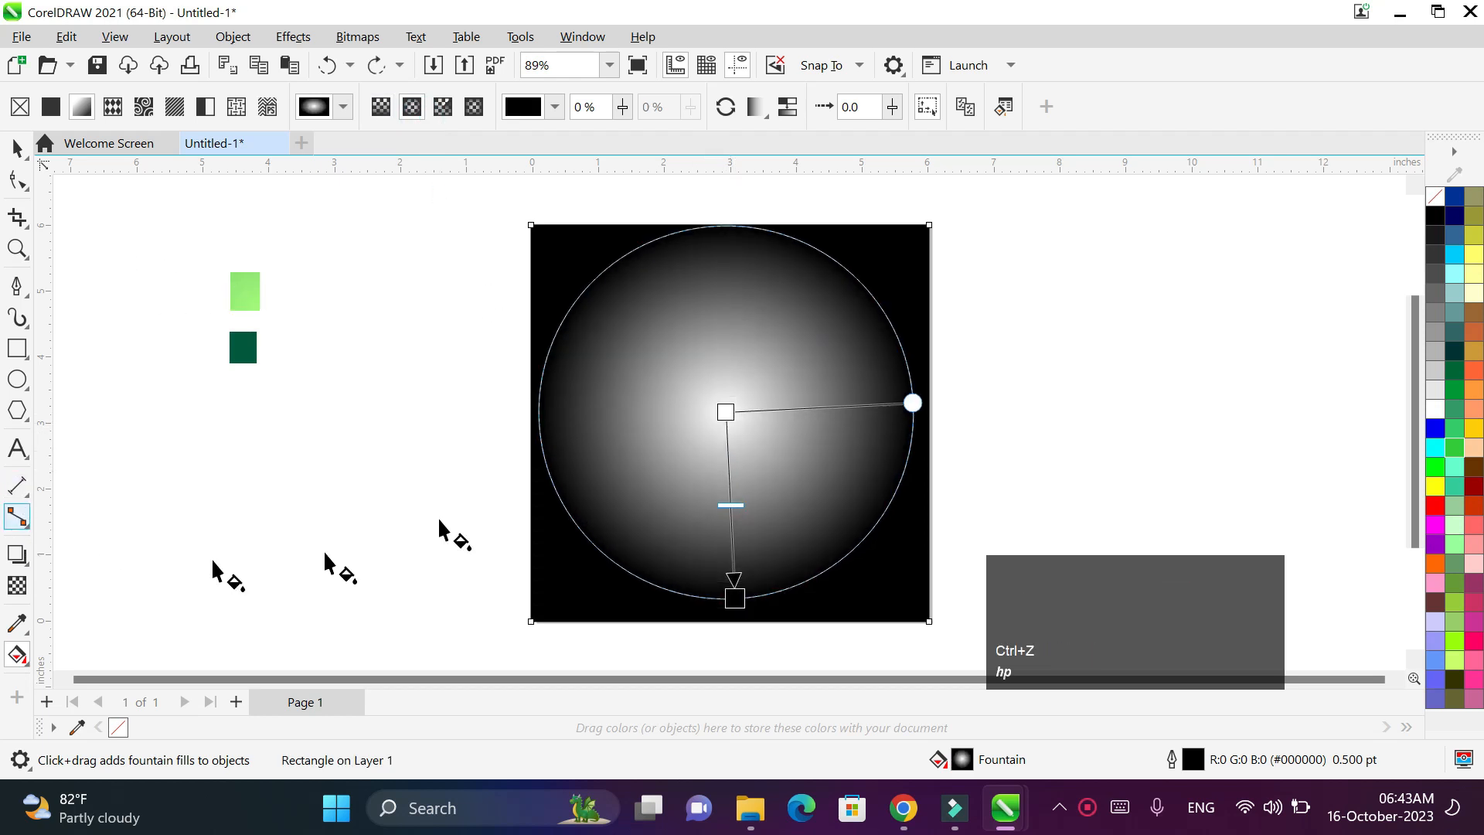
- Sample light green into the gradient centre and dark green #03593E into the outer node
left_click(718, 410)
left_click(750, 404)
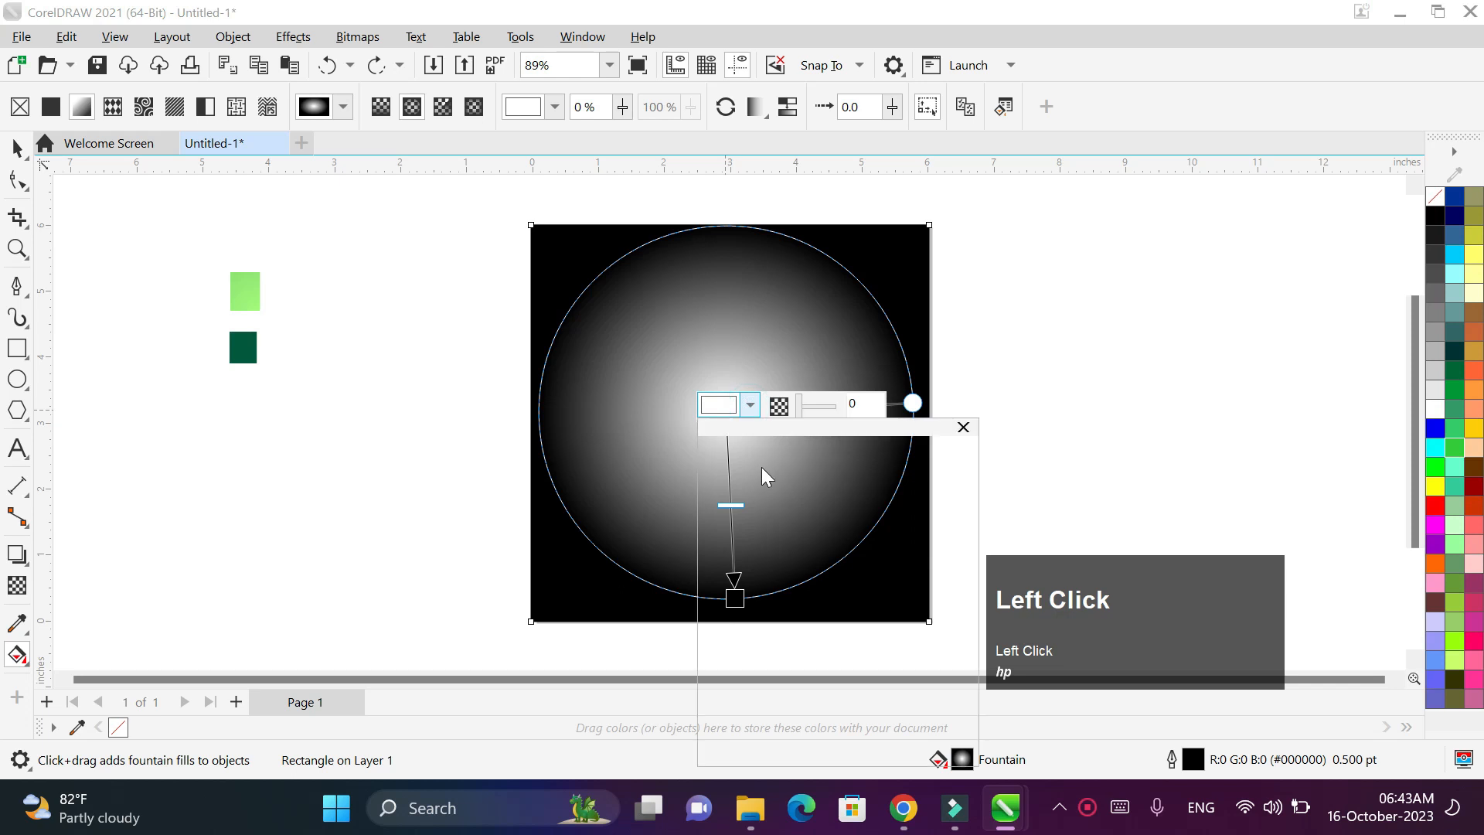
left_click(923, 733)
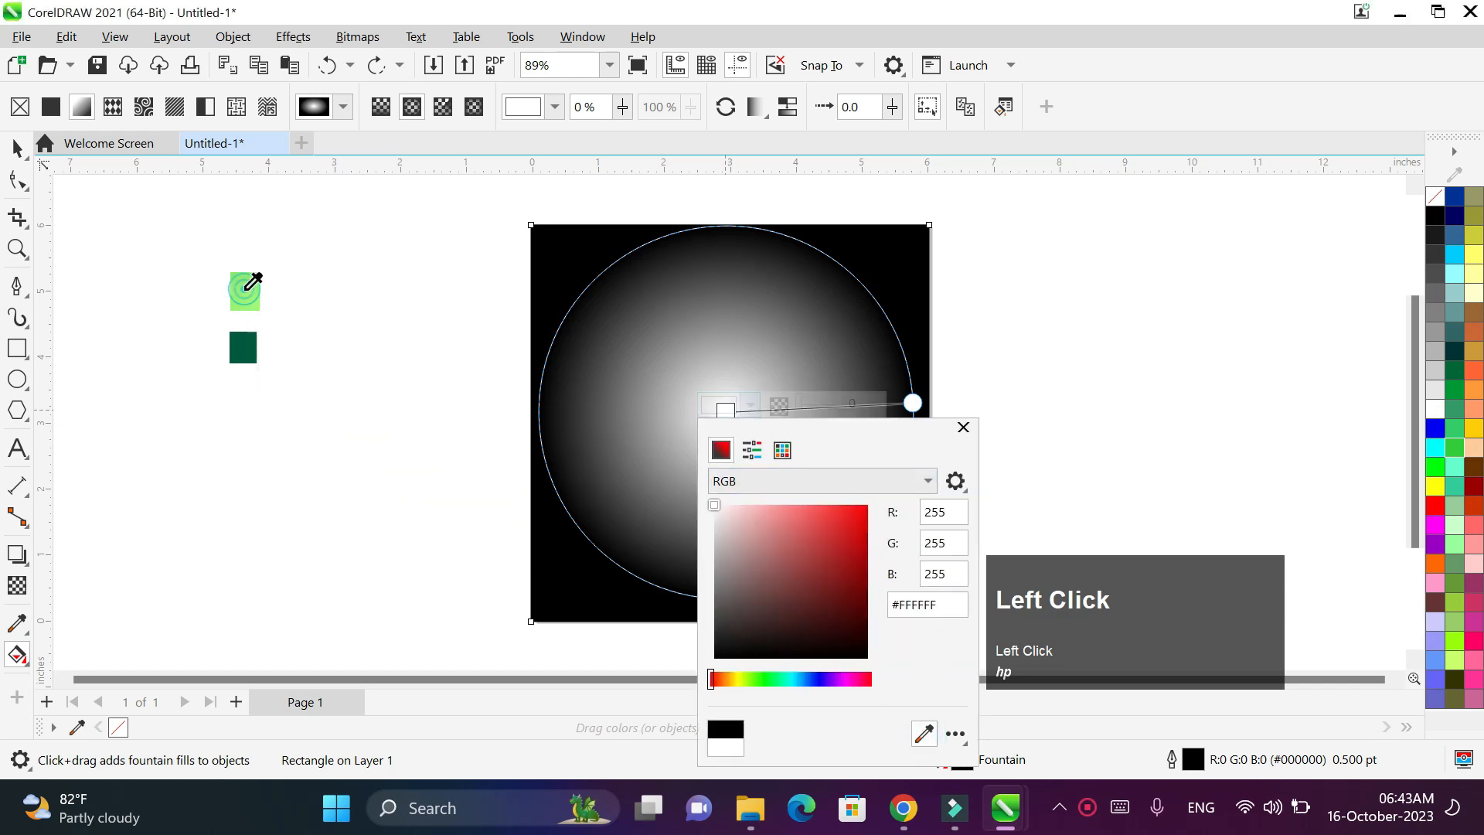
left_click(245, 297)
left_click(962, 427)
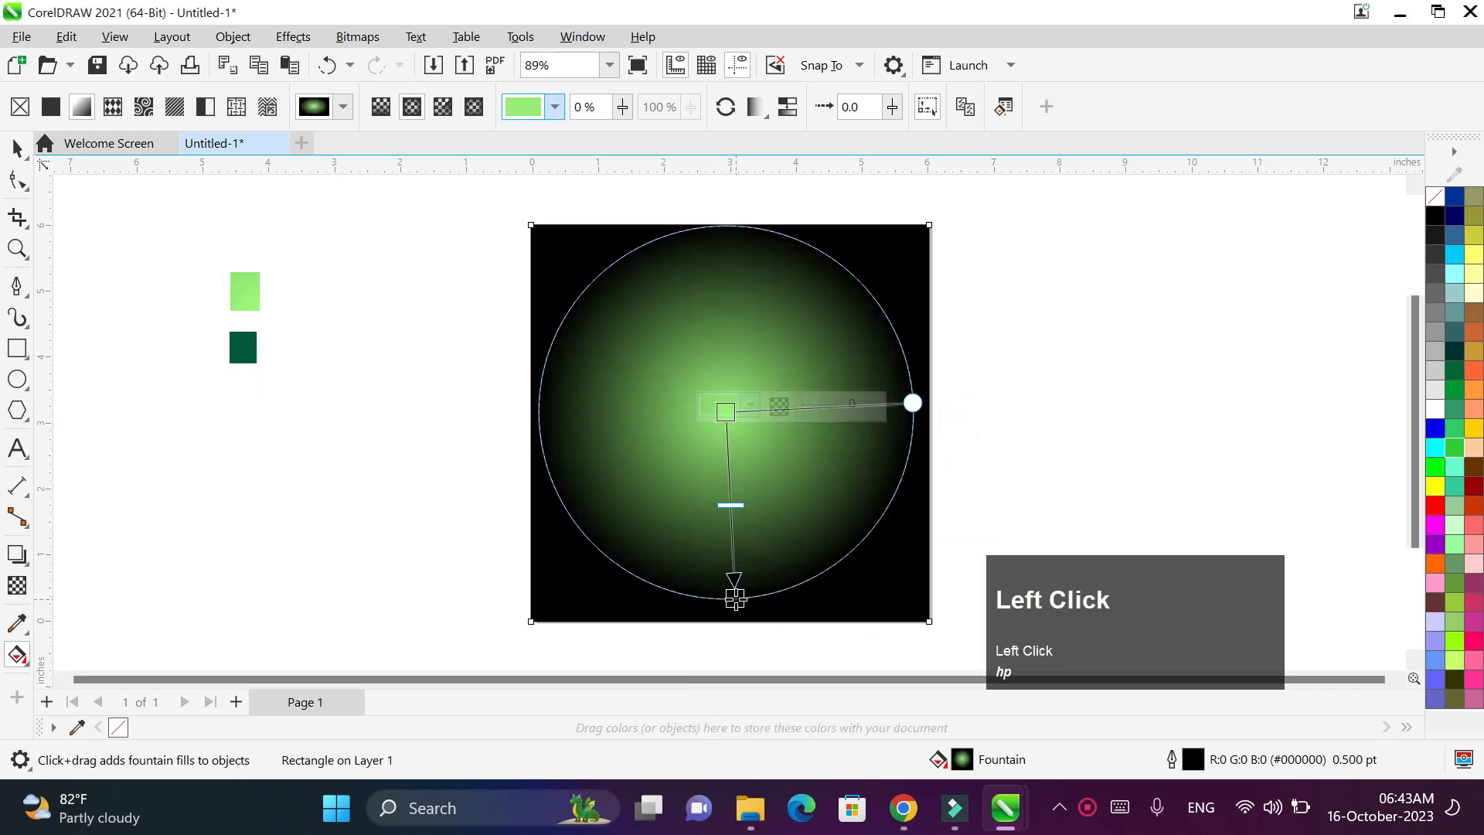
left_click(734, 576)
left_click(758, 590)
left_click(933, 545)
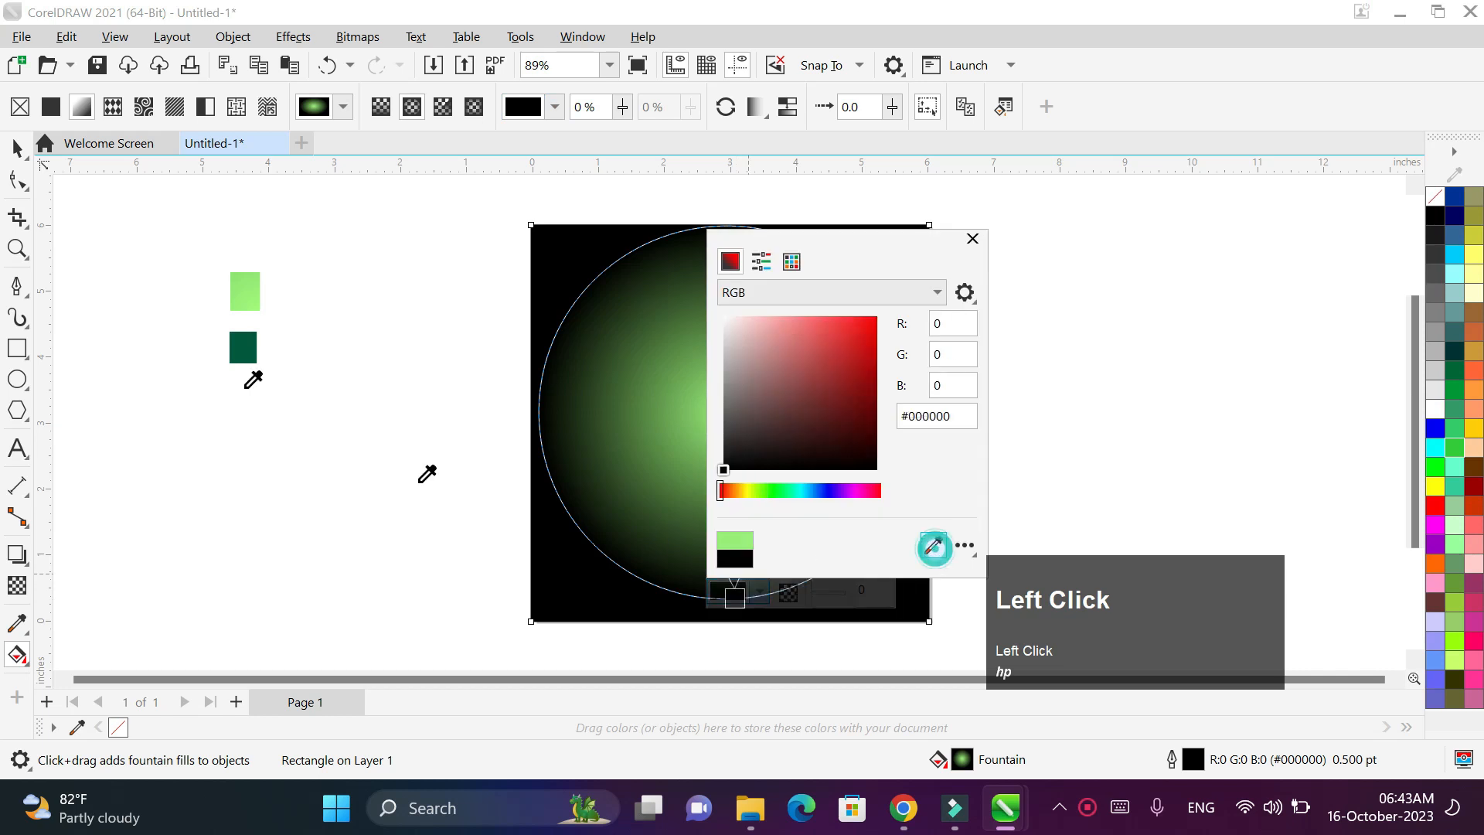
left_click(246, 347)
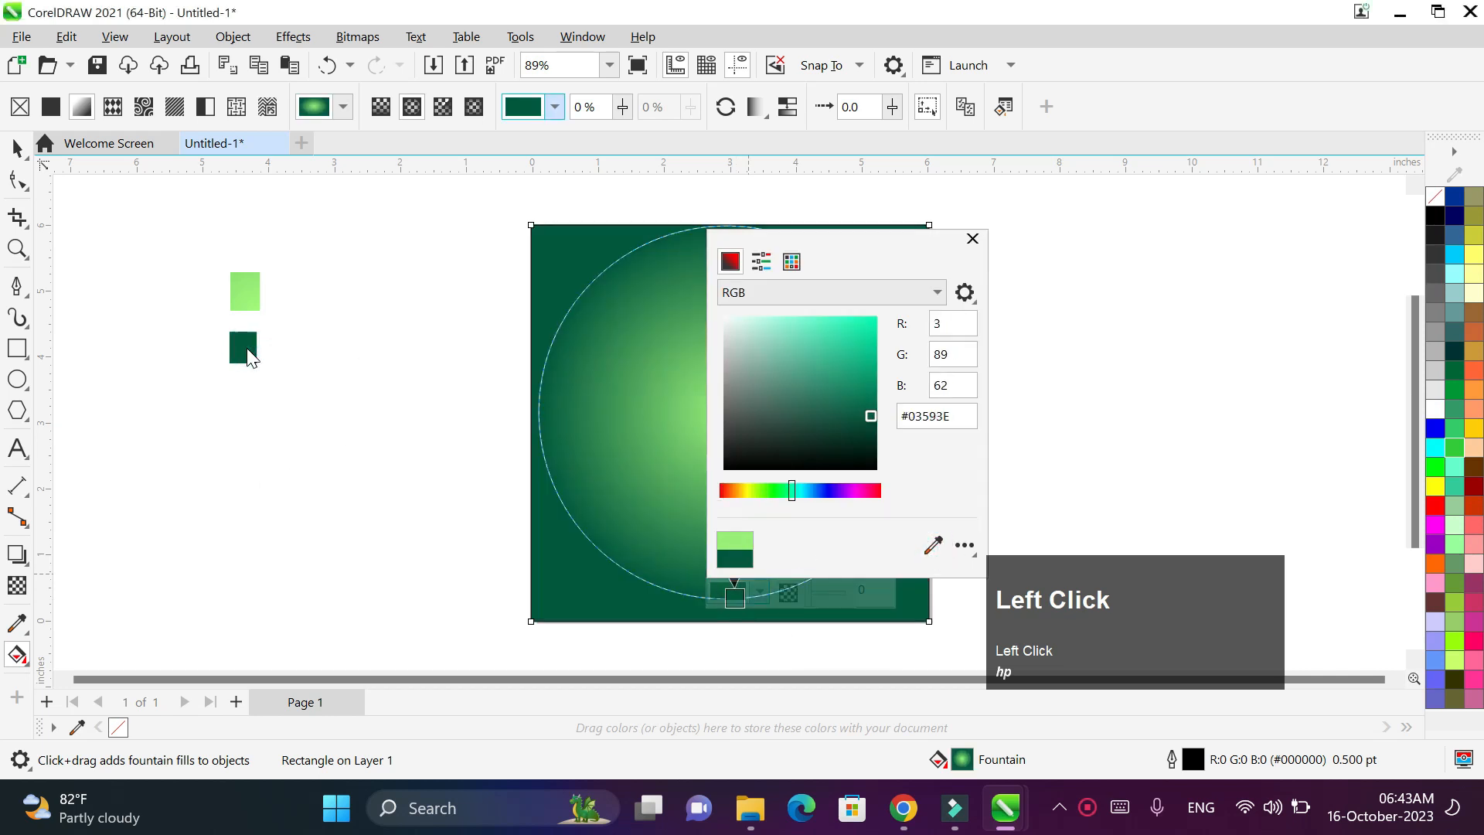
left_click(972, 240)
- Delete the two small sample colour squares
left_click(17, 146)
left_click_drag(184, 231, 295, 391)
key("Delete")
scroll(855, 449, "up", 1)
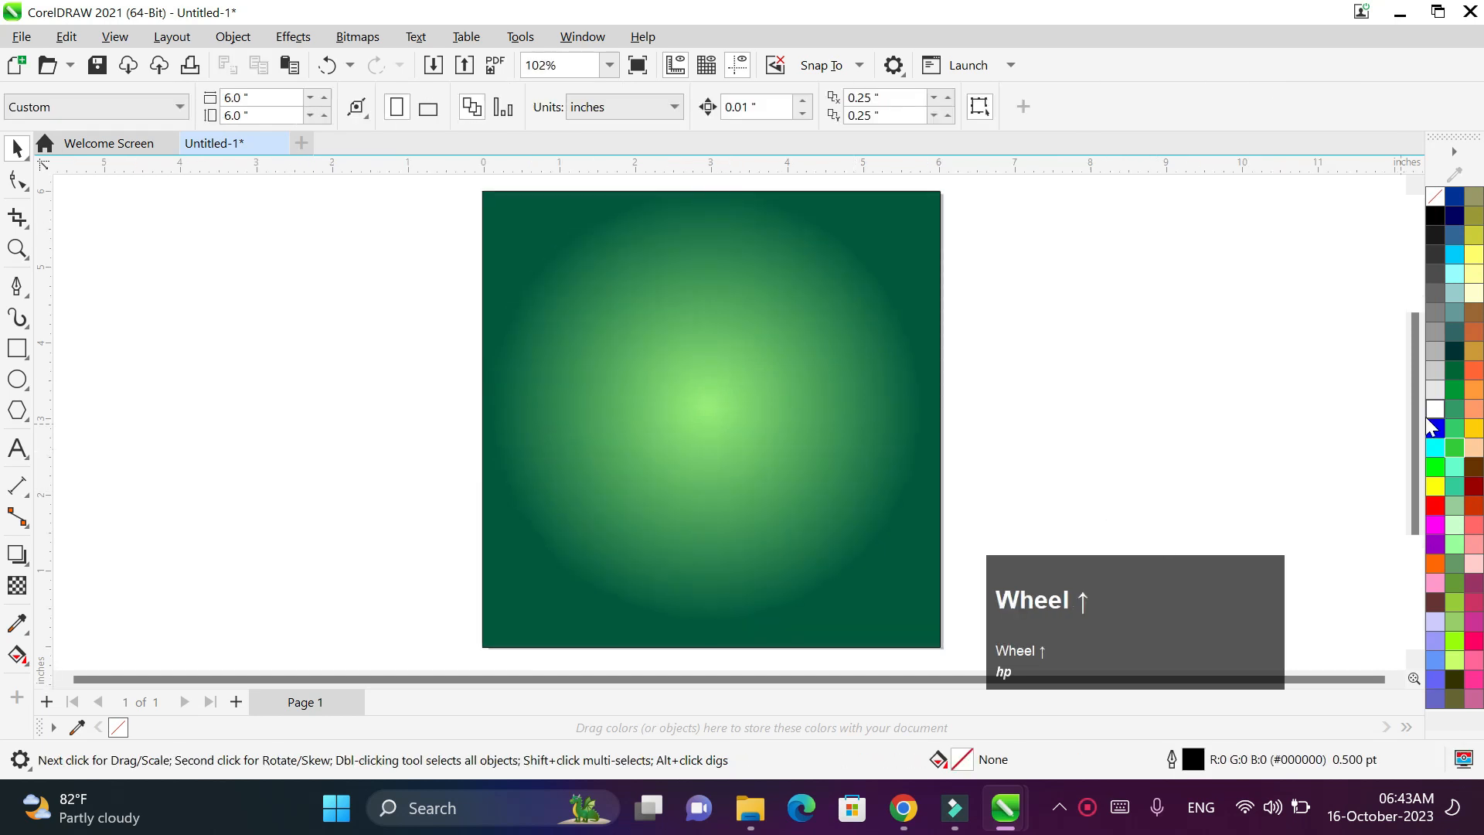
left_click_drag(1417, 421, 1417, 416)
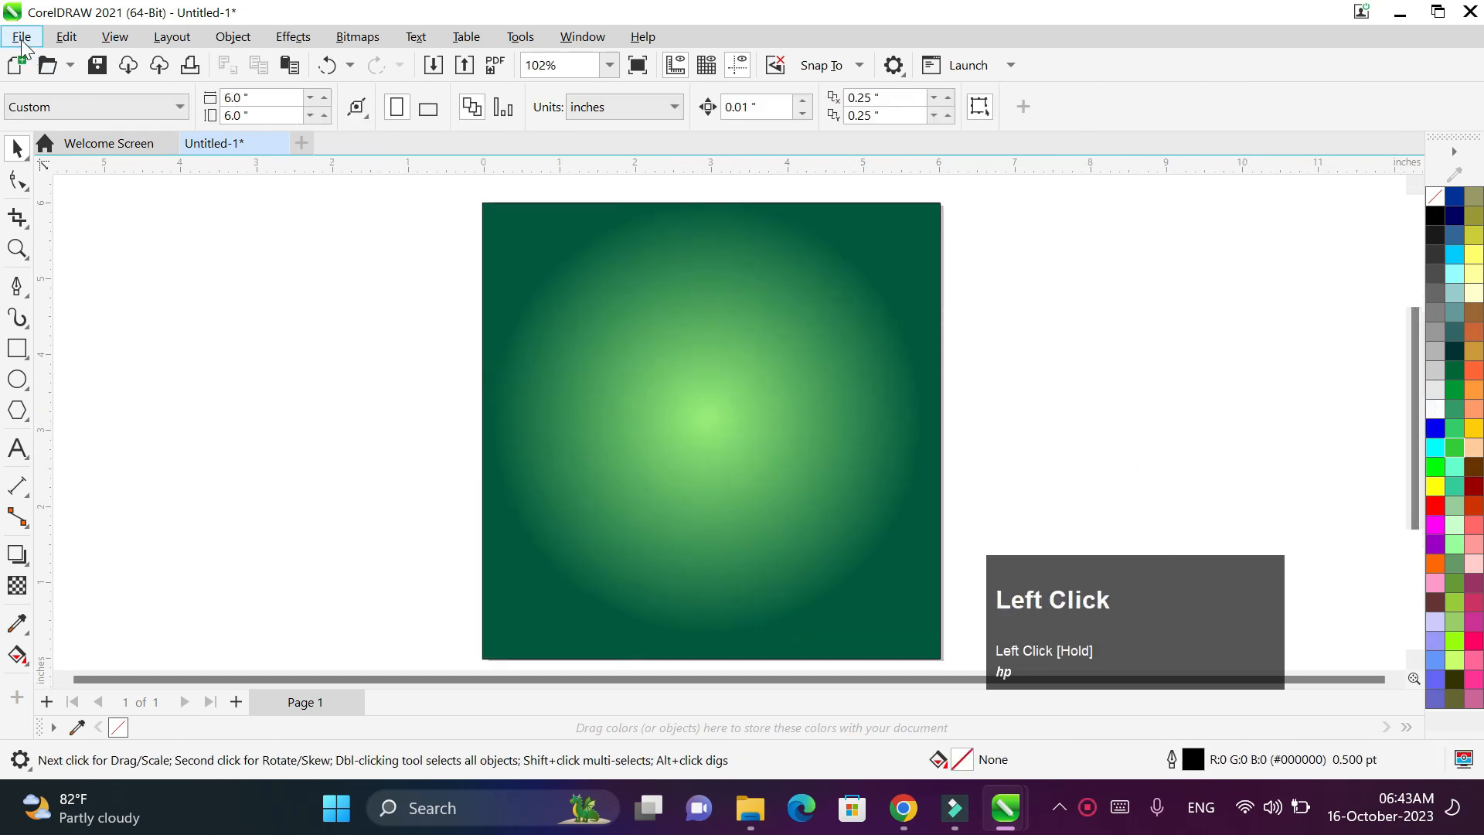
- Import the green headphones PNG from Downloads and place it on the page
left_click(21, 37)
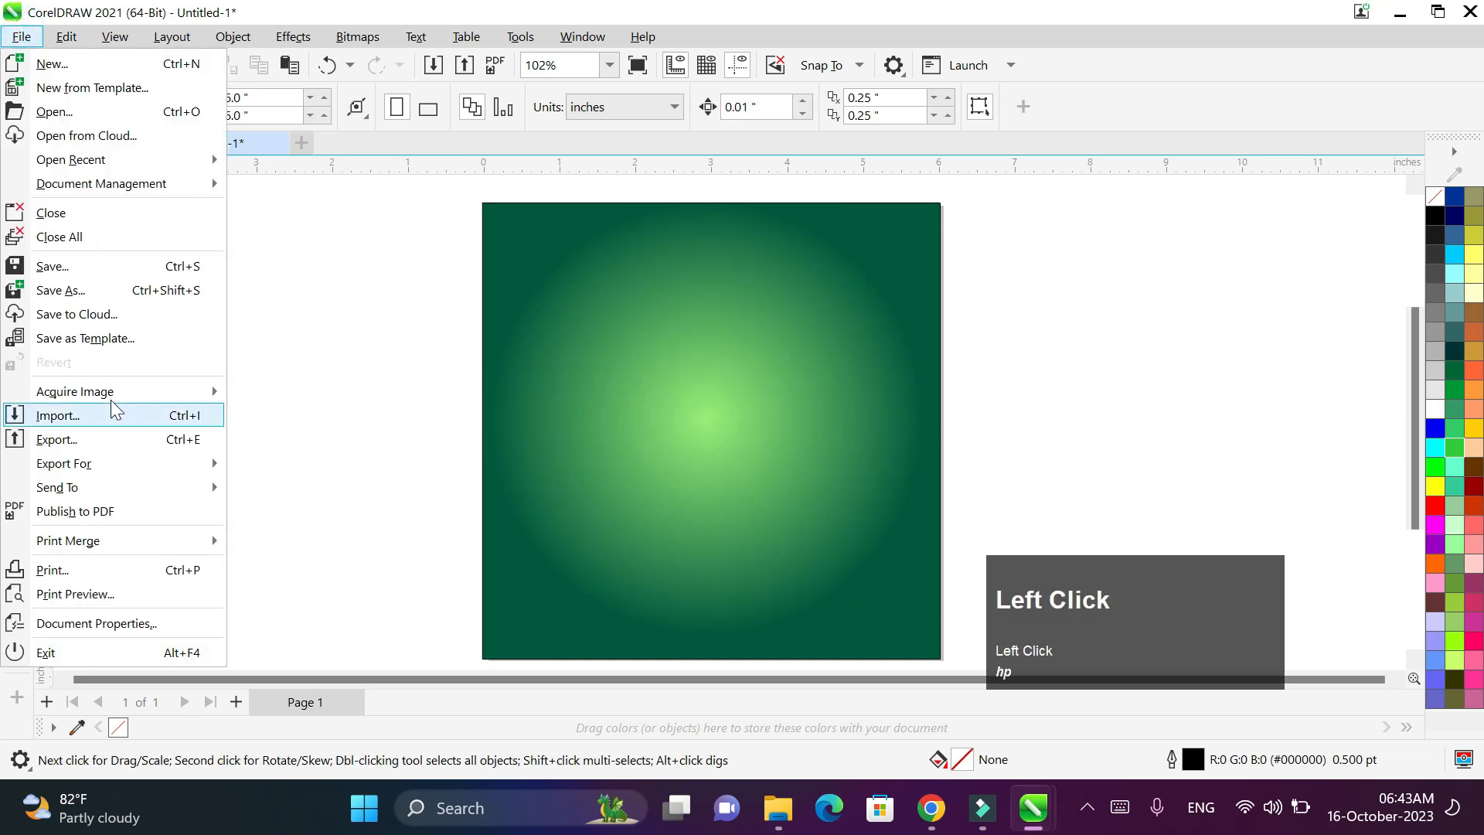
left_click(117, 422)
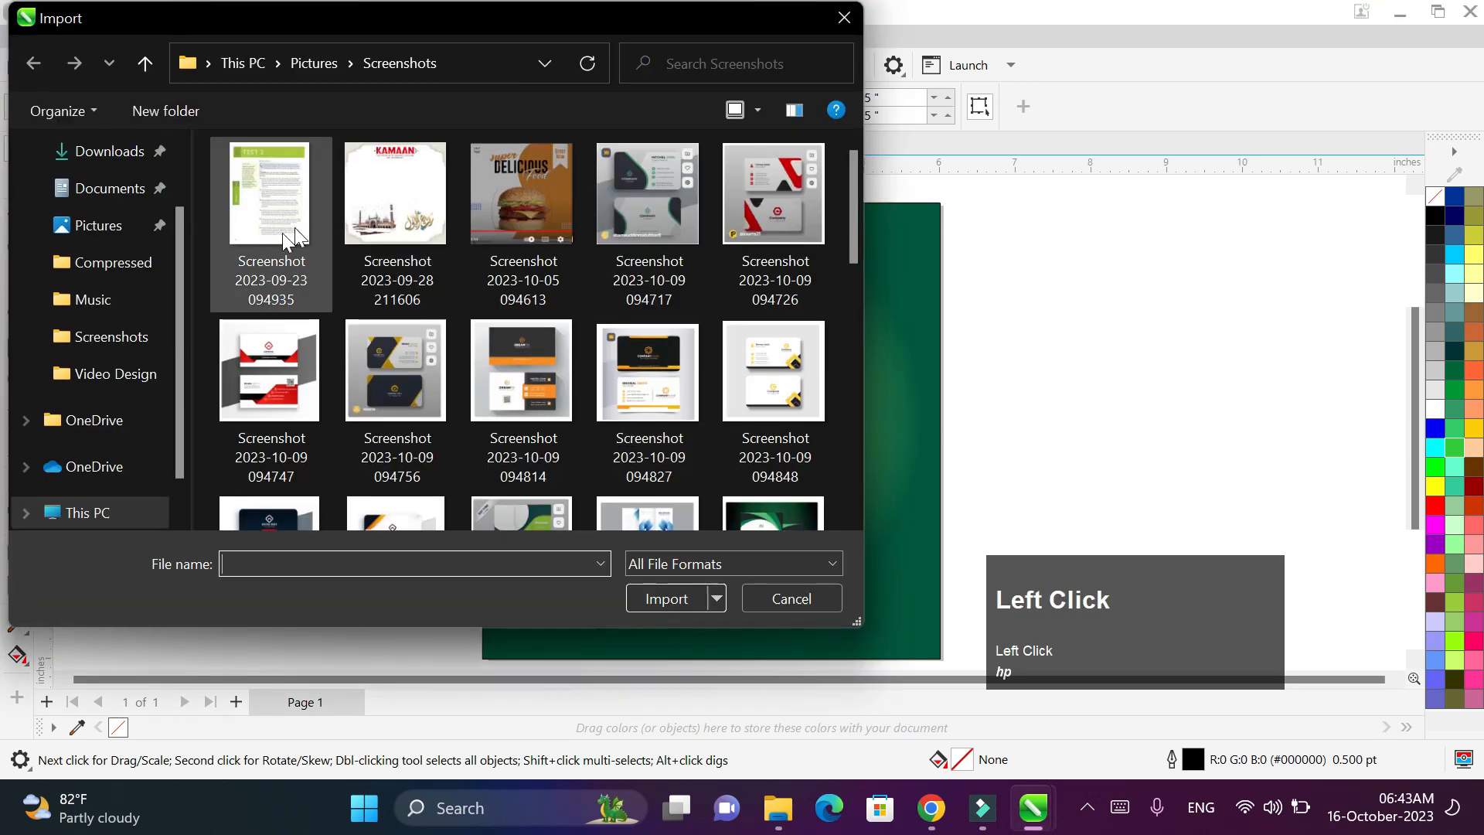
scroll(138, 271, "up", 1)
left_click(116, 235)
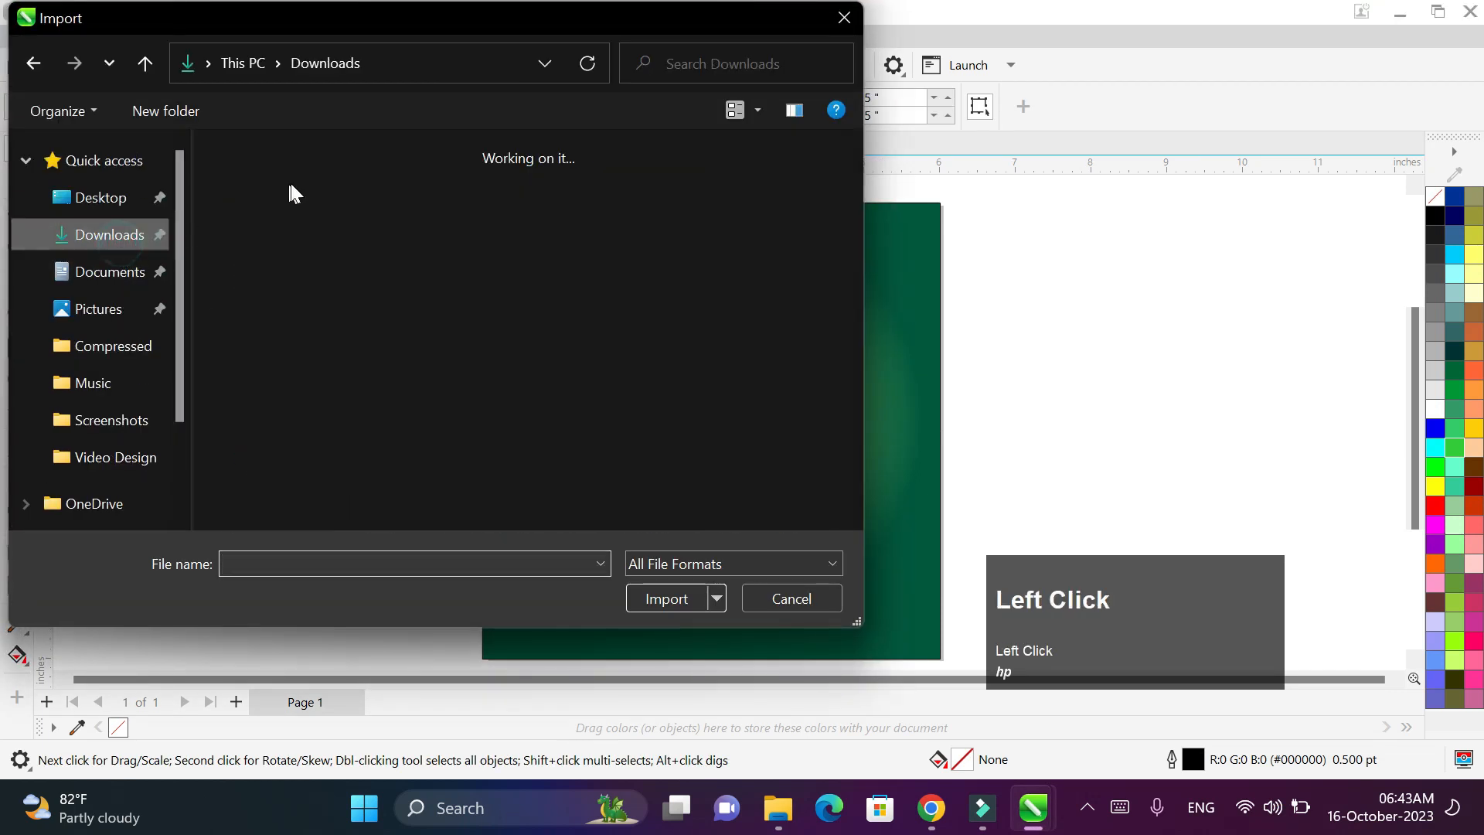
double_click(289, 207)
left_click_drag(583, 321, 927, 604)
- Enlarge the headphones, tilt them about 7°, and centre them on the background
left_click_drag(841, 323, 876, 283)
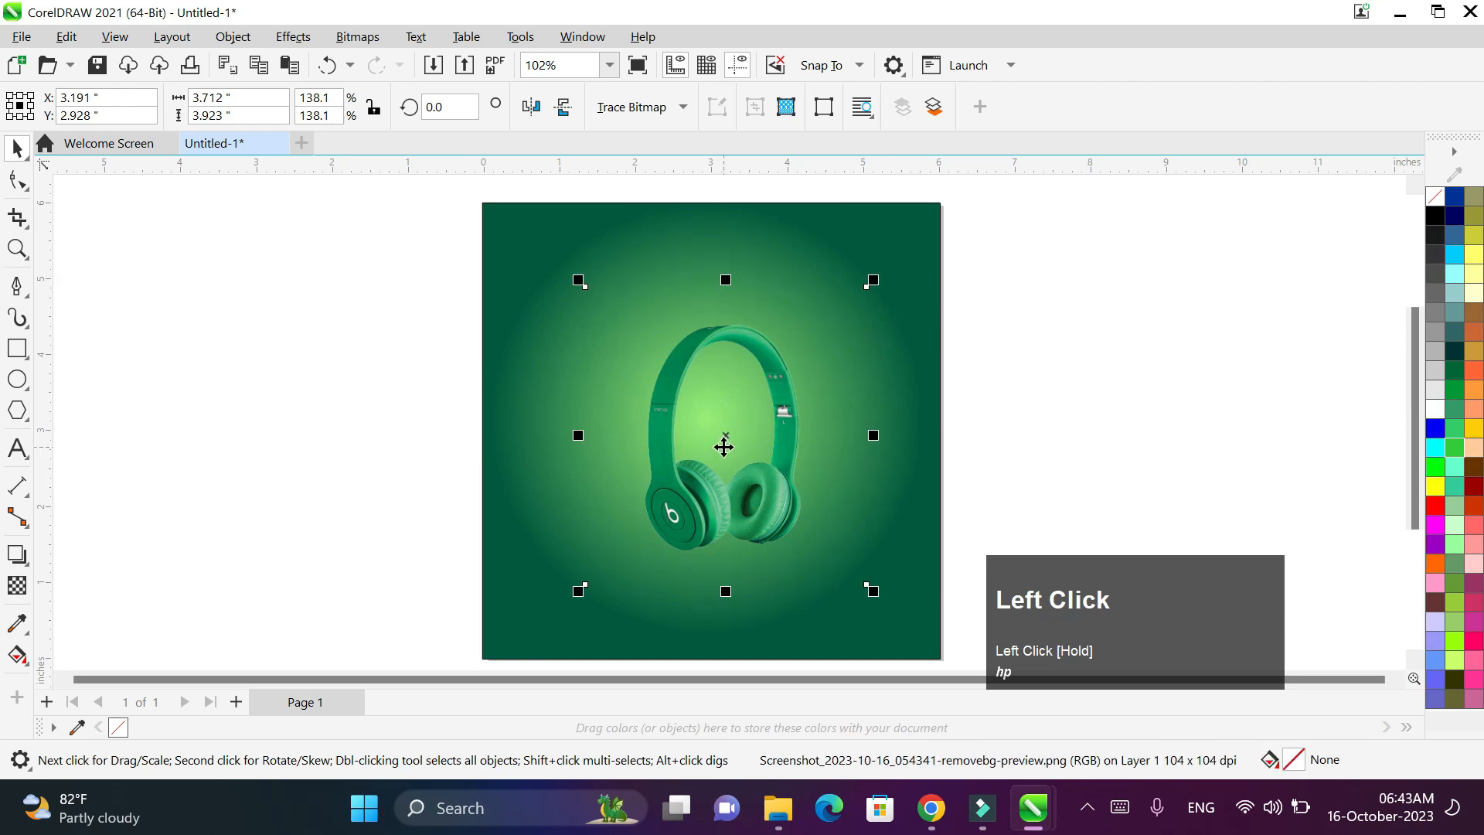
left_click_drag(722, 446, 719, 463)
left_click(855, 597)
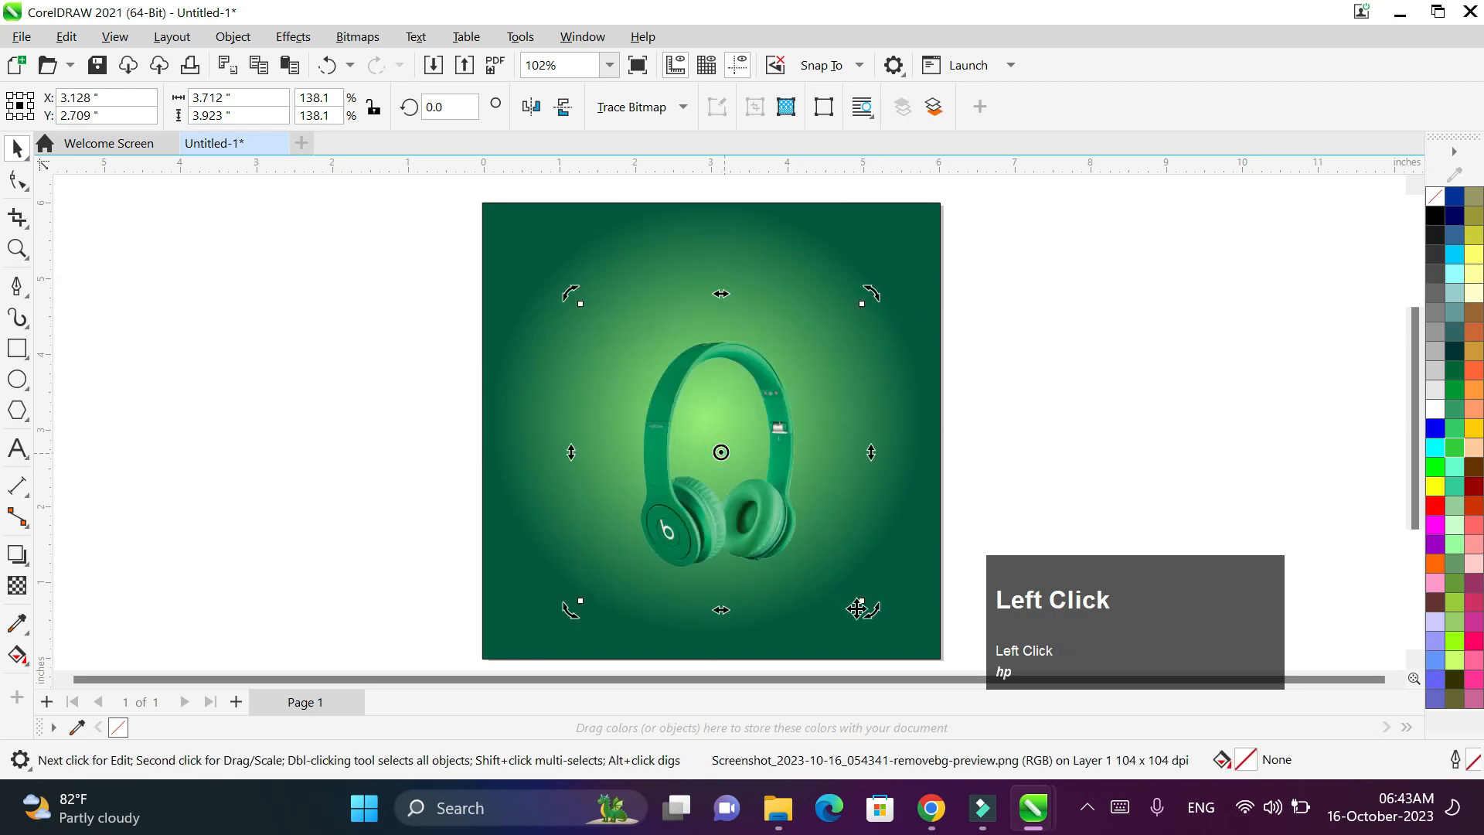
mouse_move(868, 617)
left_mouse_down()
mouse_move(889, 614)
mouse_move(864, 586)
mouse_move(874, 623)
left_mouse_up()
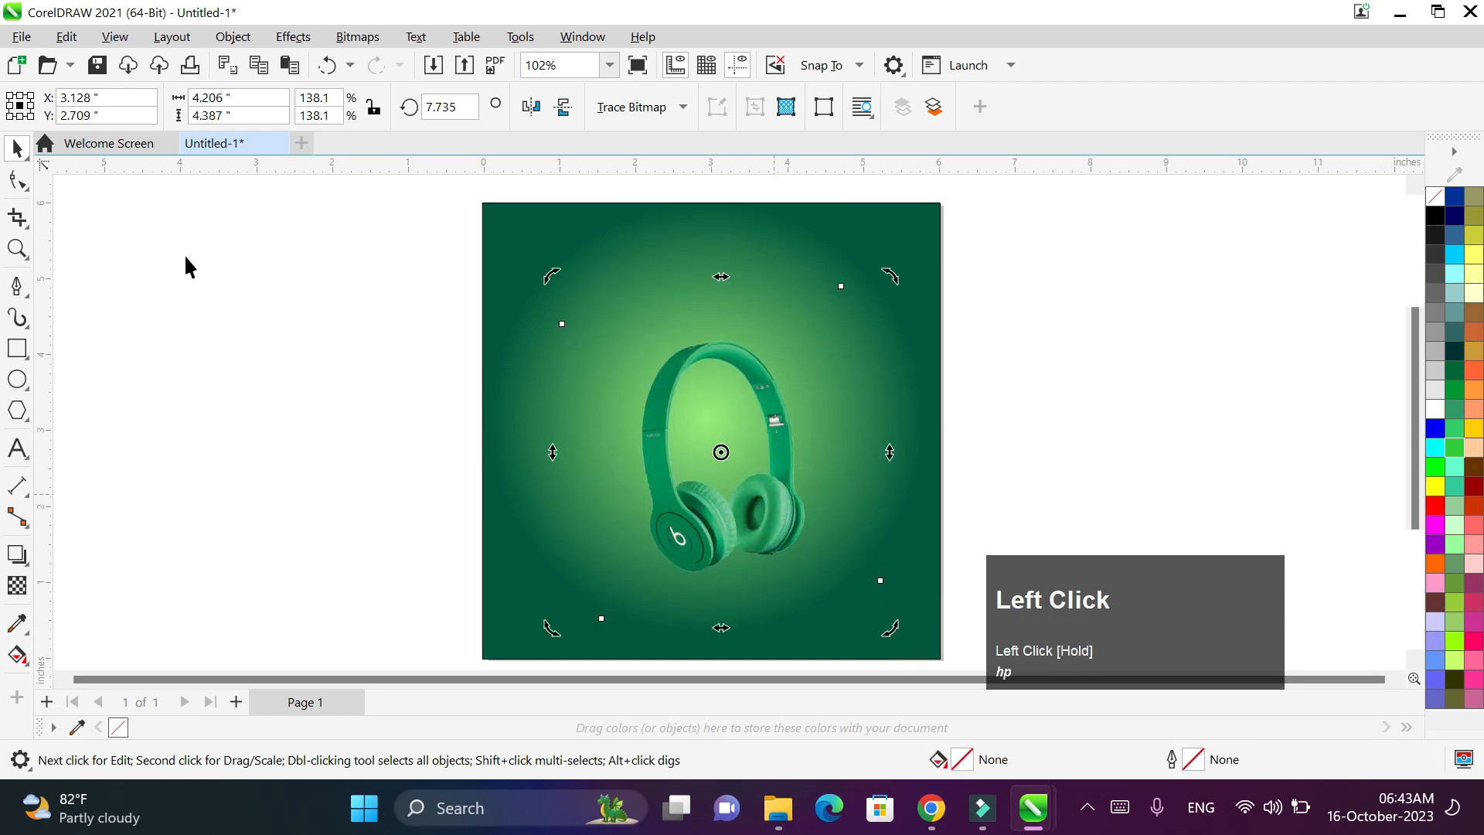
left_click(269, 381)
left_click_drag(713, 448, 539, 462)
key("space")
key("space")
- Cast a dark drop shadow behind the headphones, offset about -0.404 by -0.043 inches leftward
left_click(28, 555)
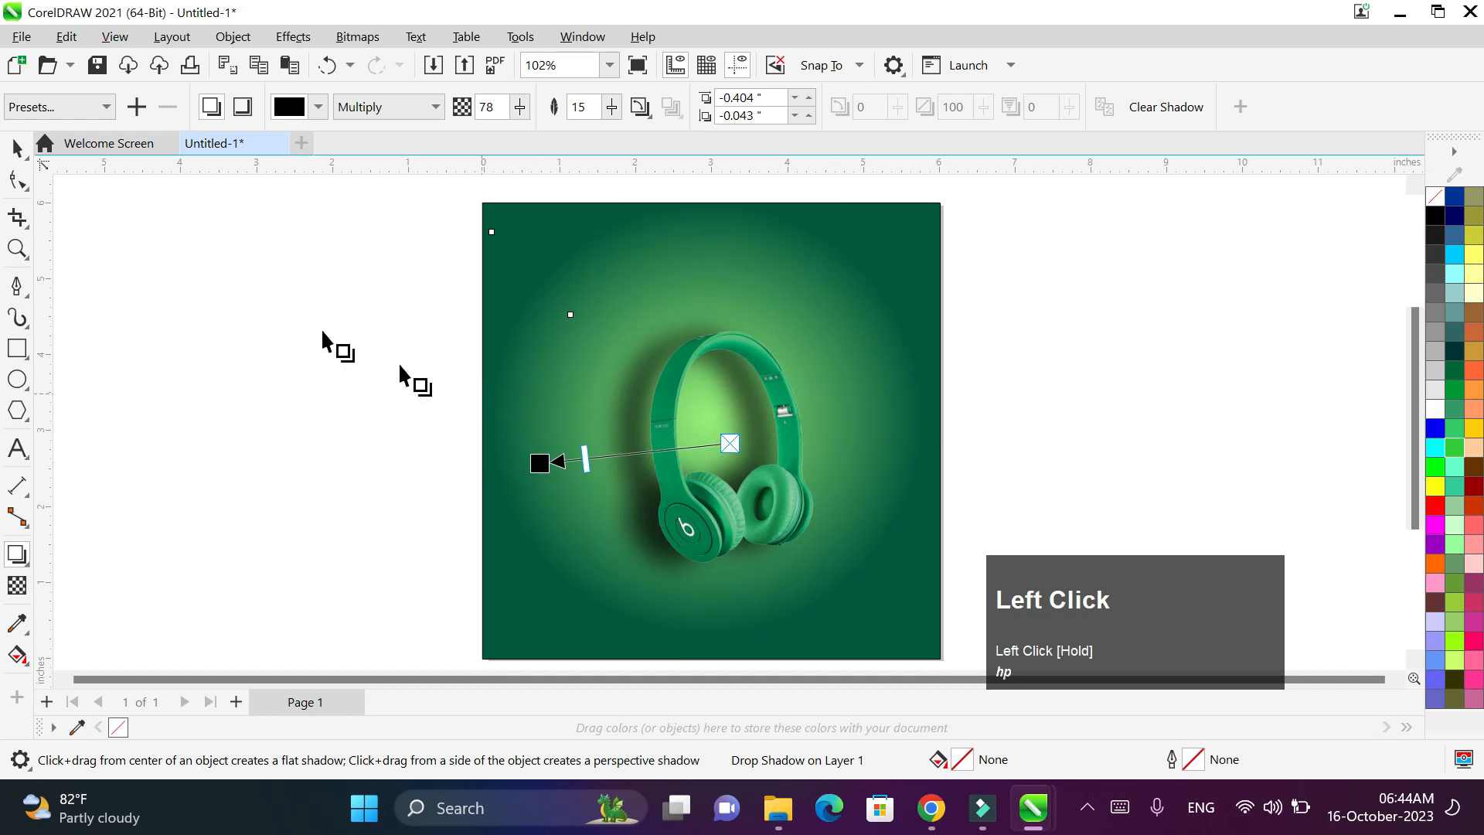
left_click(17, 146)
left_click(270, 293)
scroll(731, 351, "up", 1)
scroll(731, 351, "down", 1)
key("space")
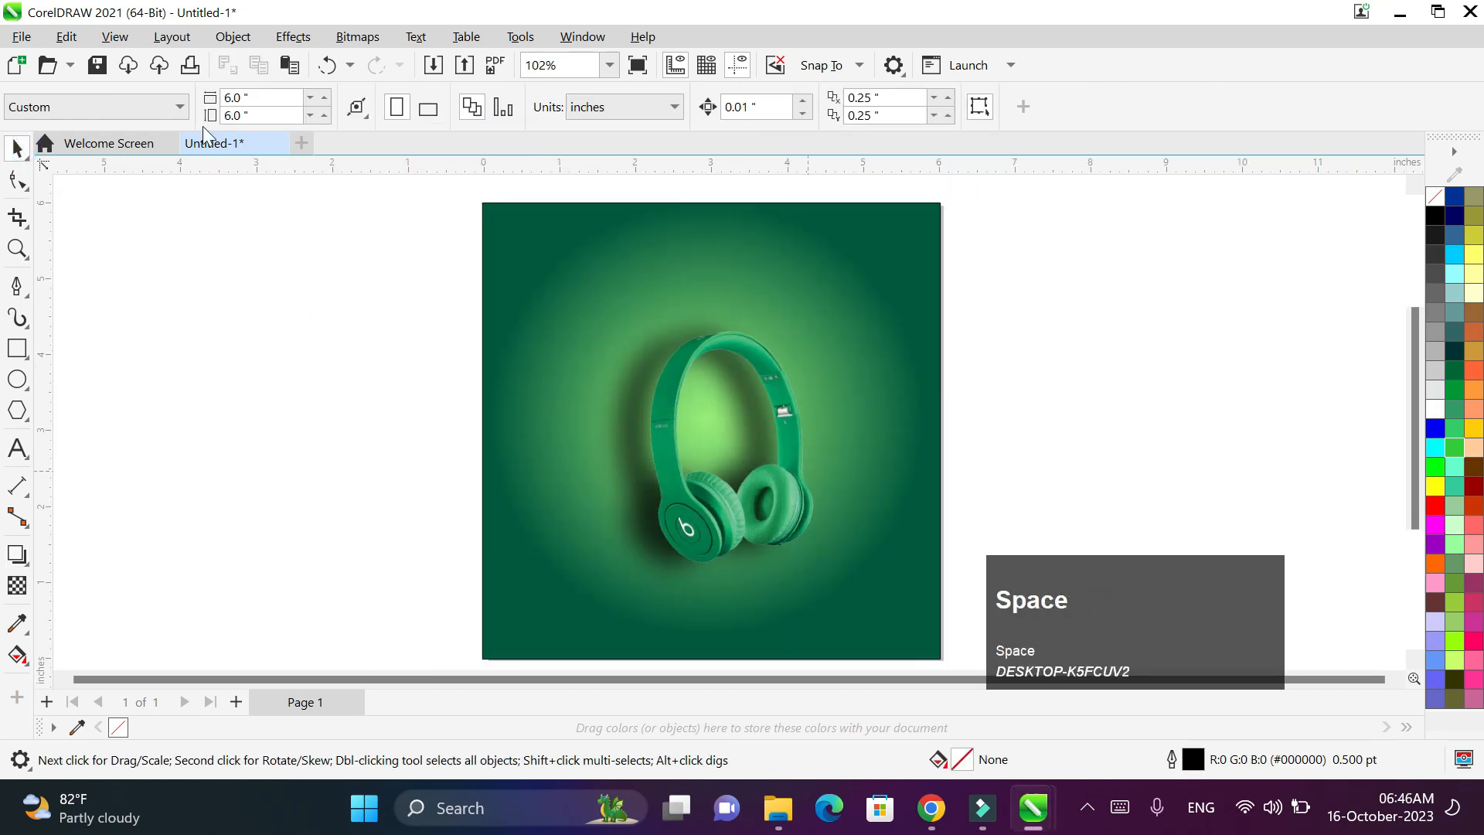
- Import the round logo image and place it at the page's top-left corner
left_click(21, 38)
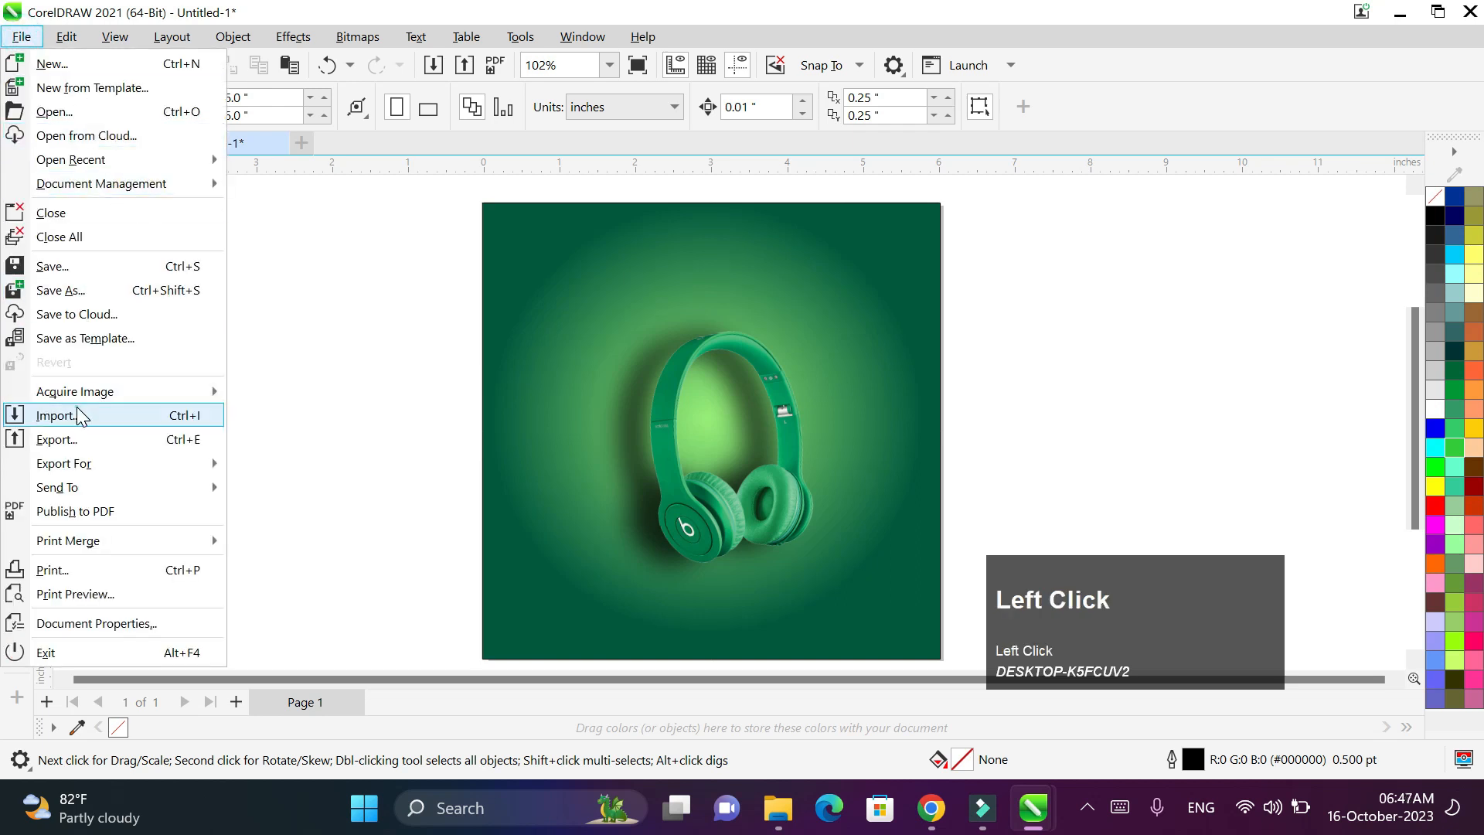
left_click(303, 353)
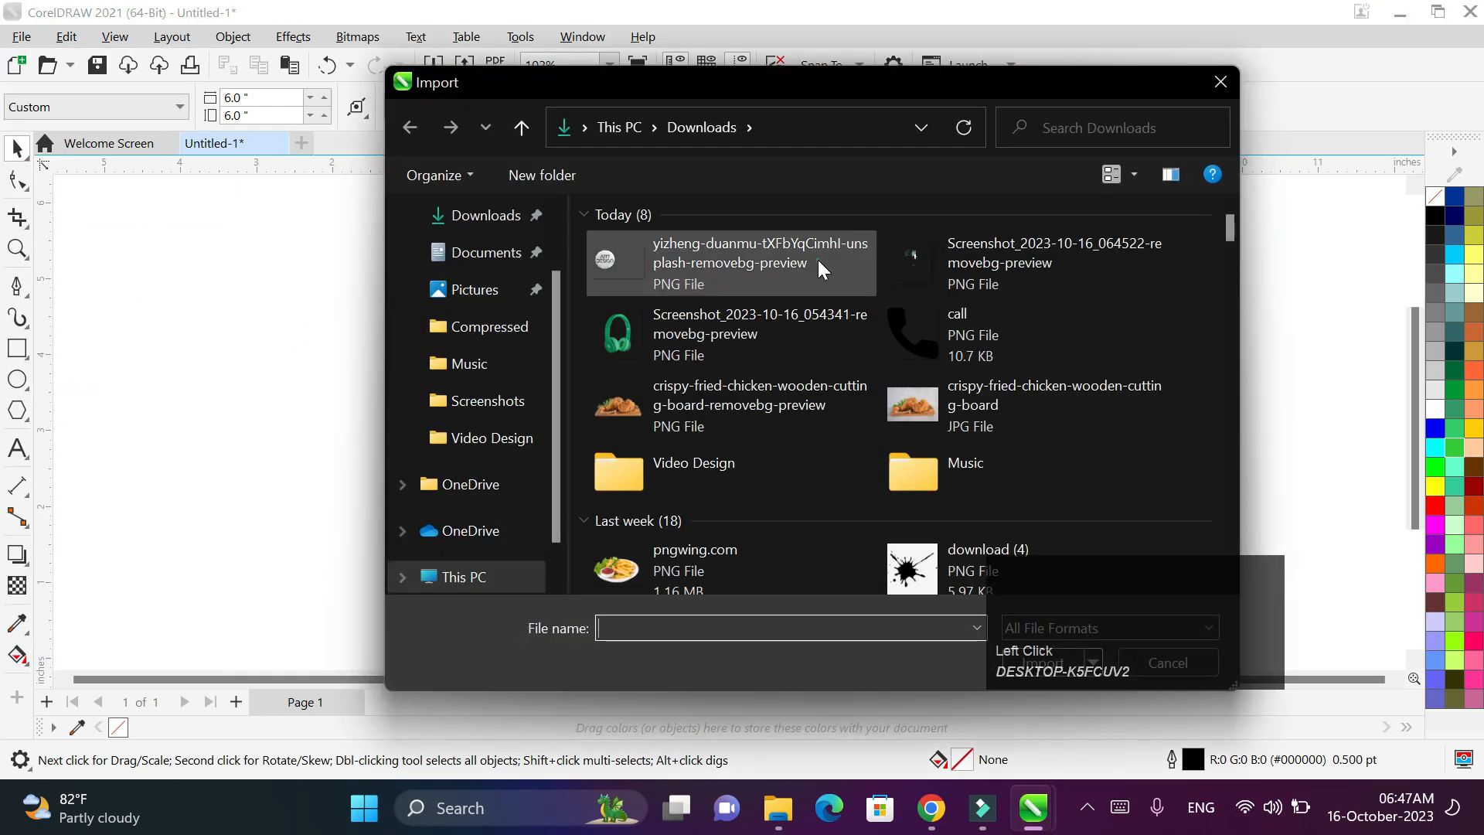
double_click(819, 265)
left_click_drag(332, 285, 530, 242)
left_click(363, 339)
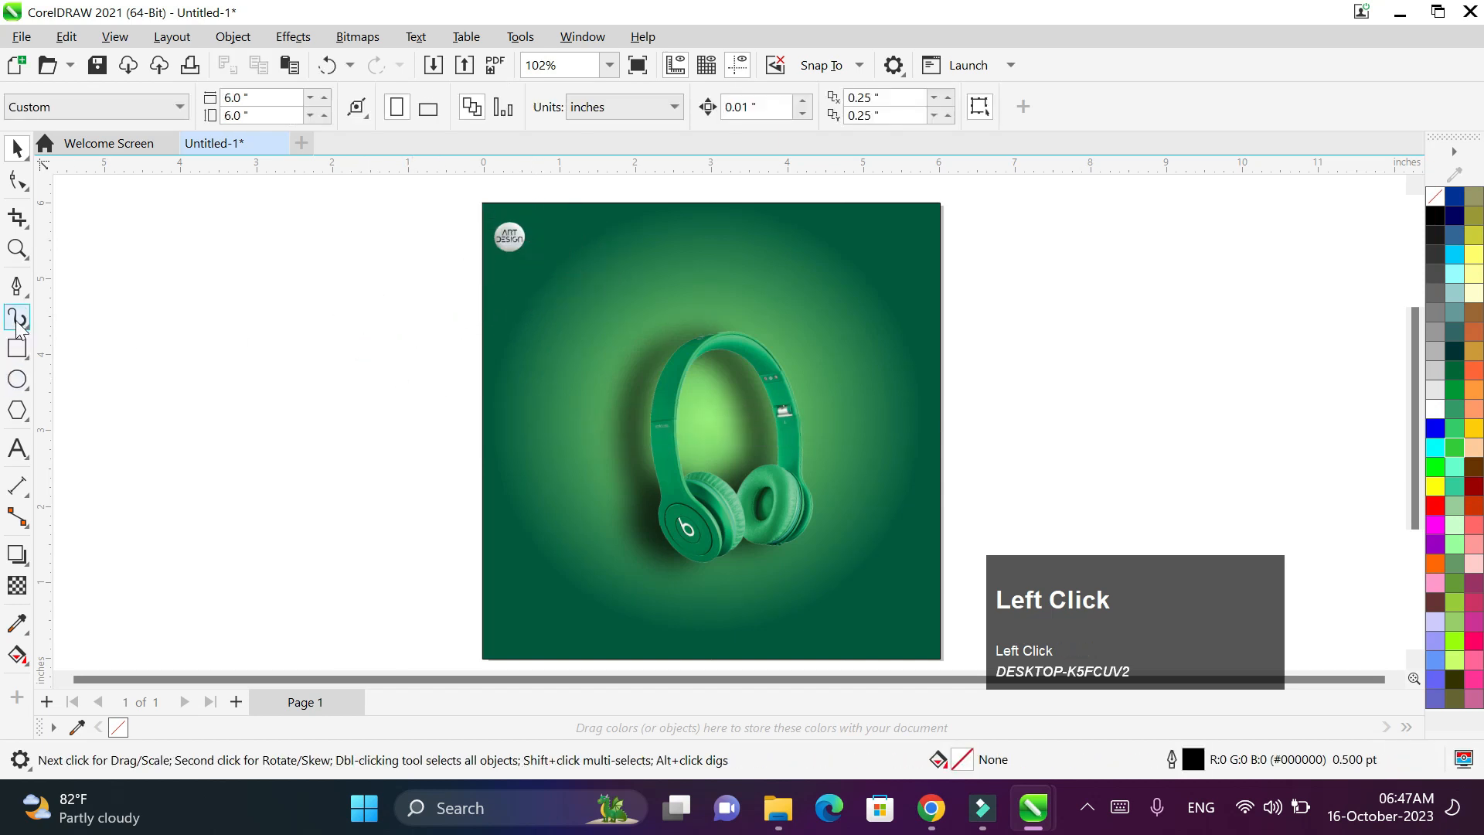
- Type YOUR LOGO beside the logo and shrink it to fit
left_click(540, 236)
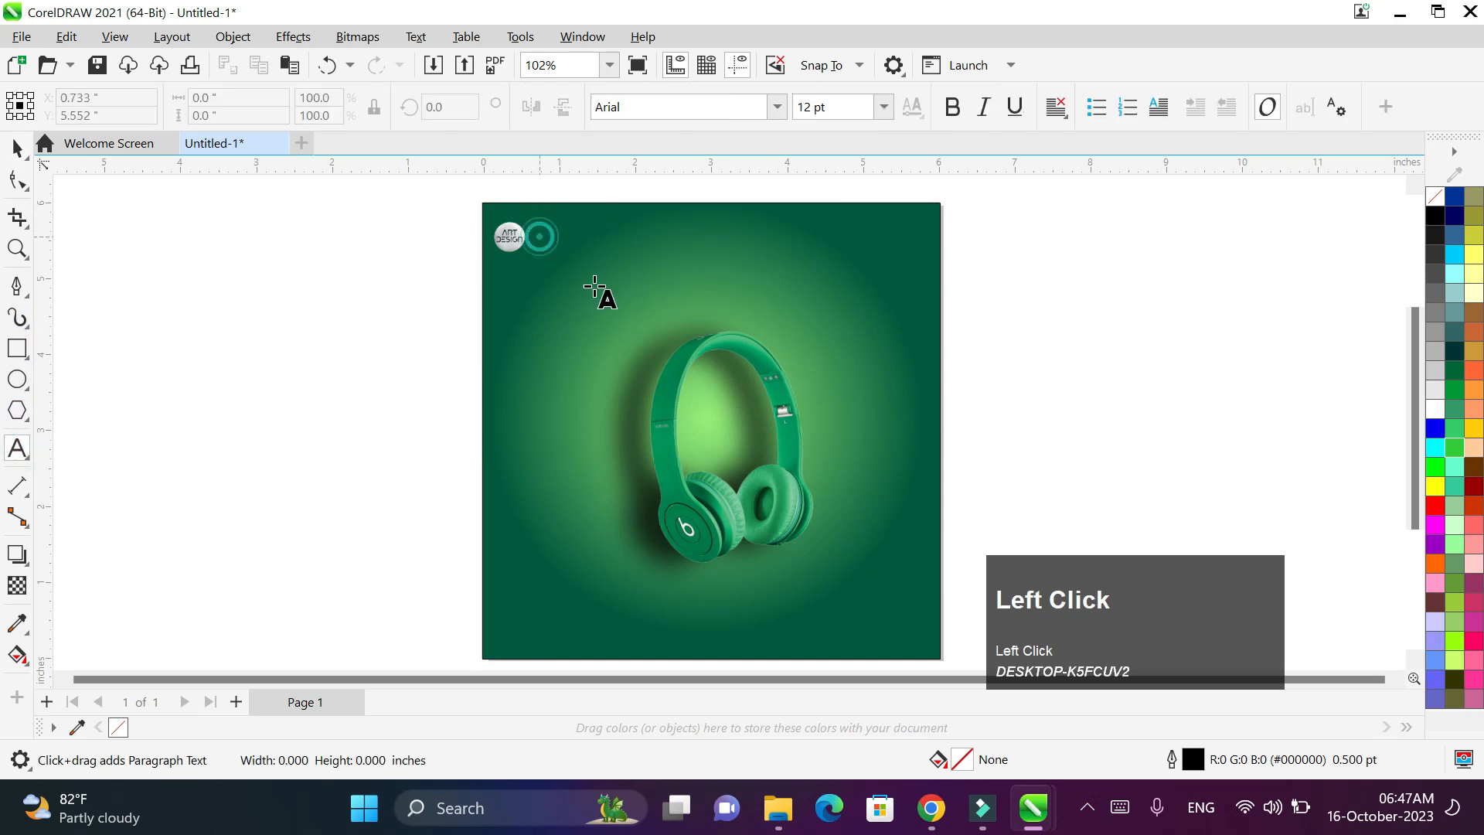
key("Caps_Lock")
type("YOUR LOG")
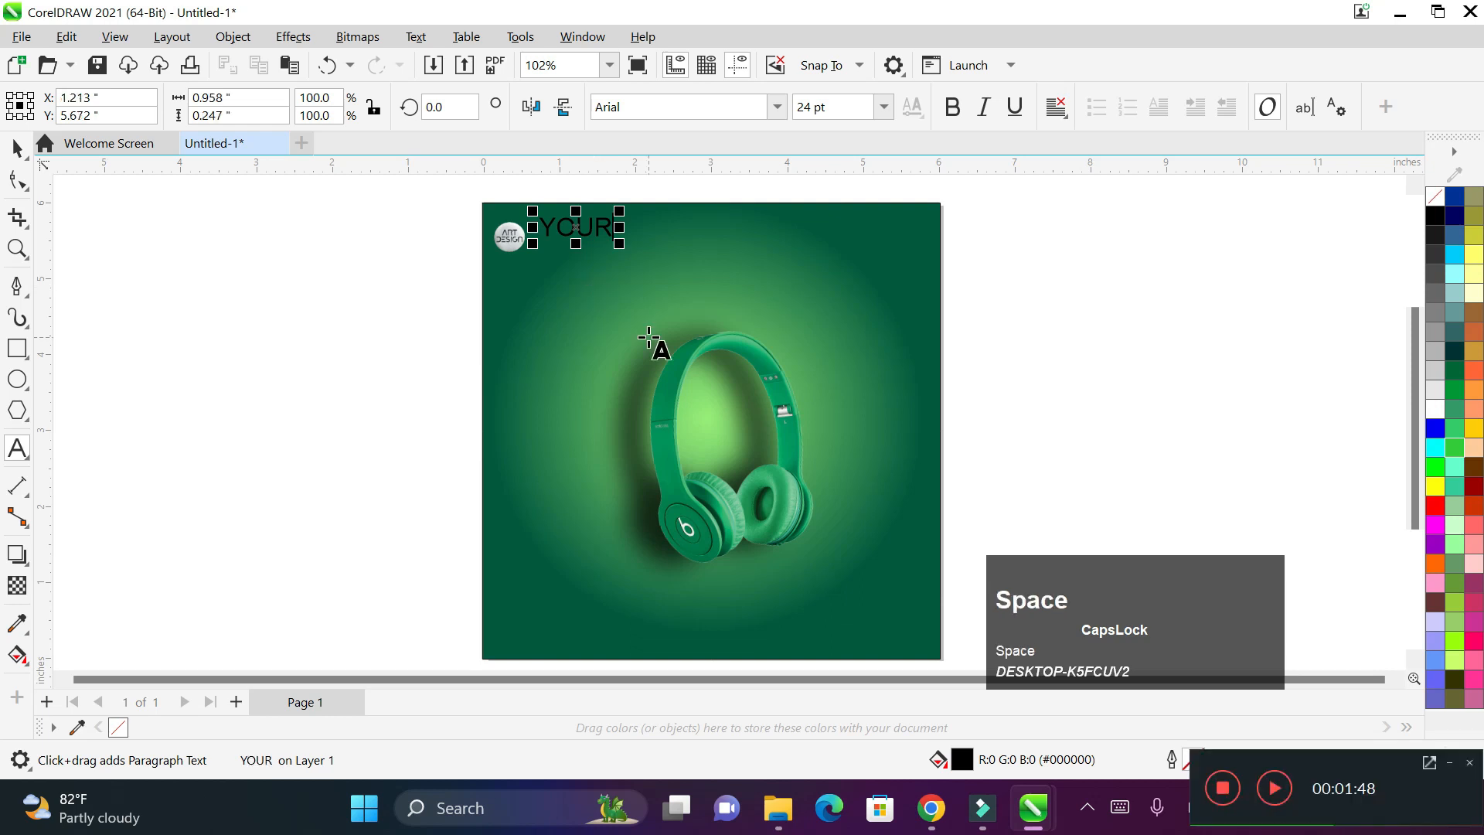
type("O")
left_click_drag(697, 245, 572, 238)
- Colour the YOUR LOGO text white
left_click(574, 238)
key("ctrl+a")
left_click(1435, 407)
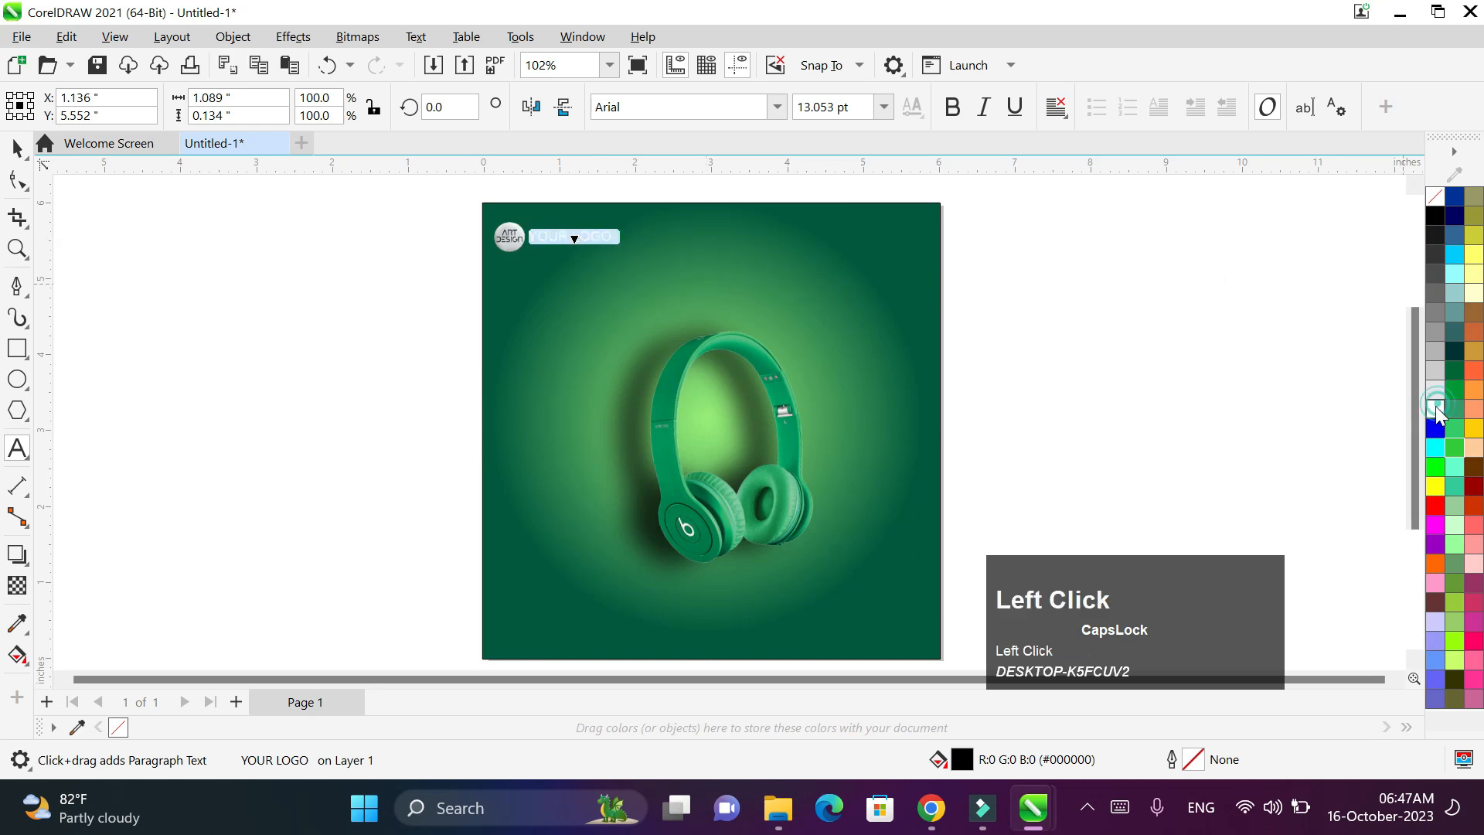
left_click(17, 149)
left_click(1361, 26)
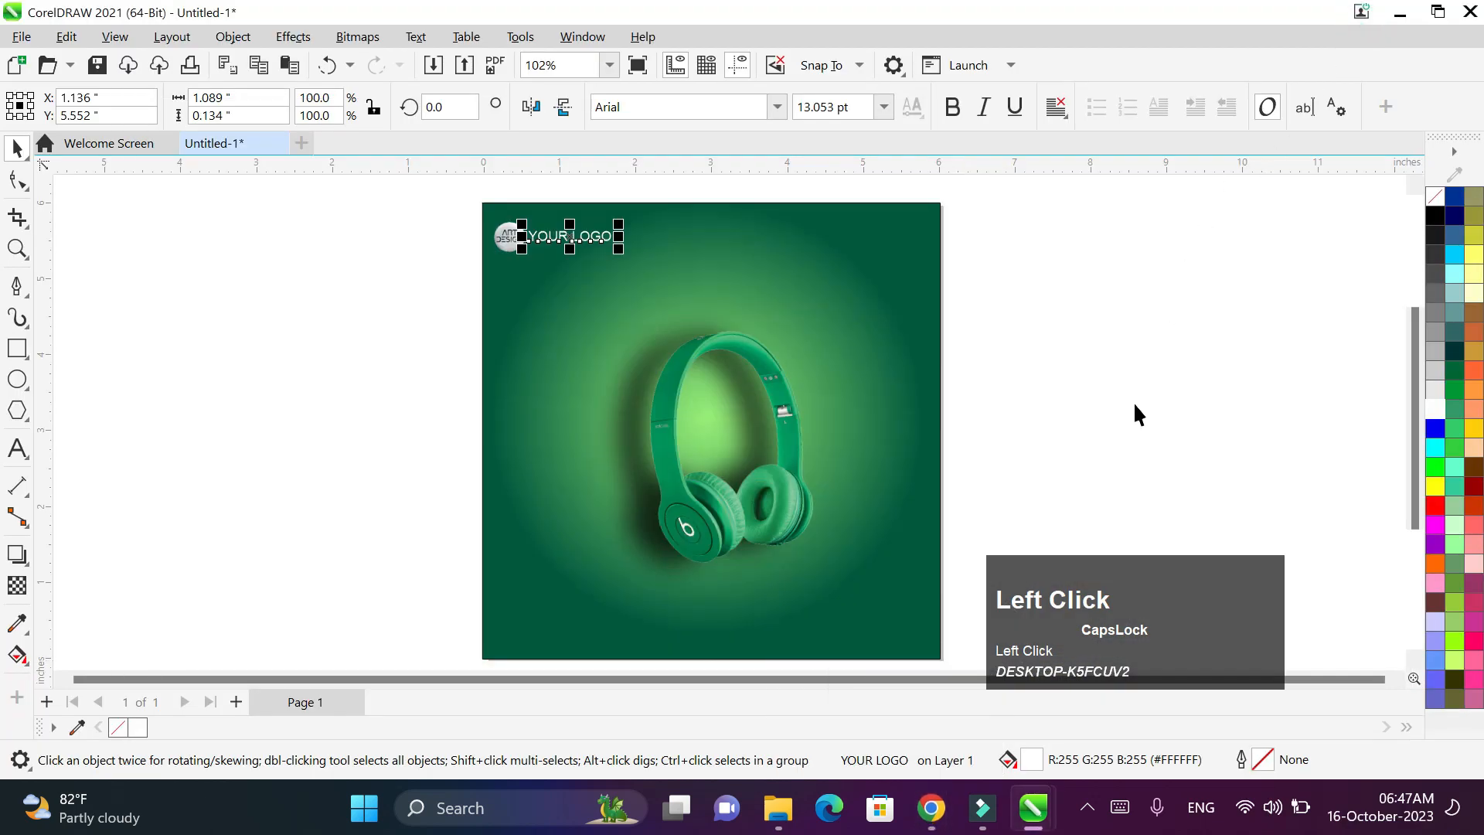
key("space")
scroll(640, 262, "up", 1)
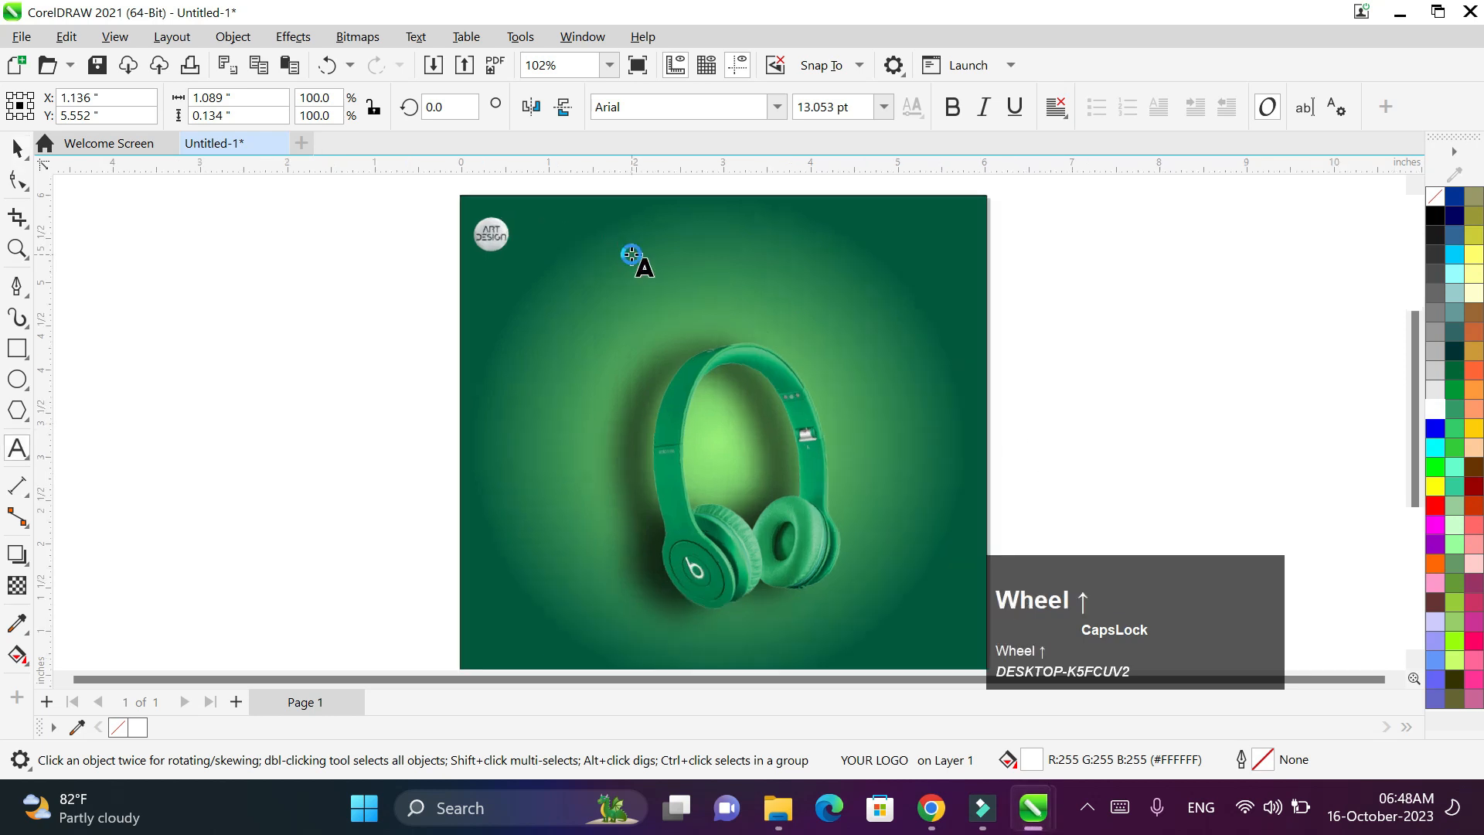
- Recolour YOUR LOGO yellow and set it in the Impact font
left_click(585, 236)
key("ctrl+a")
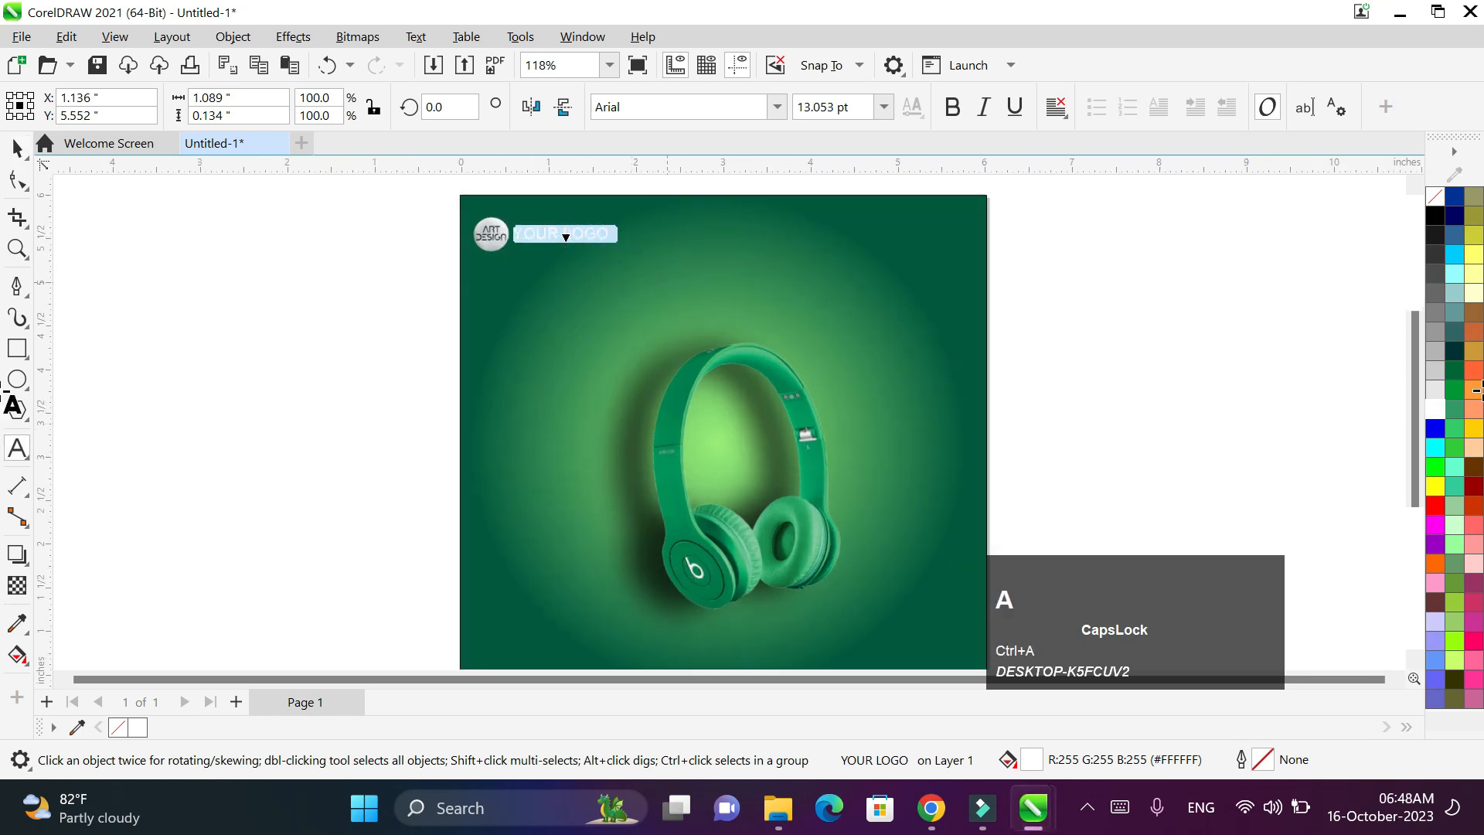
left_click(1434, 488)
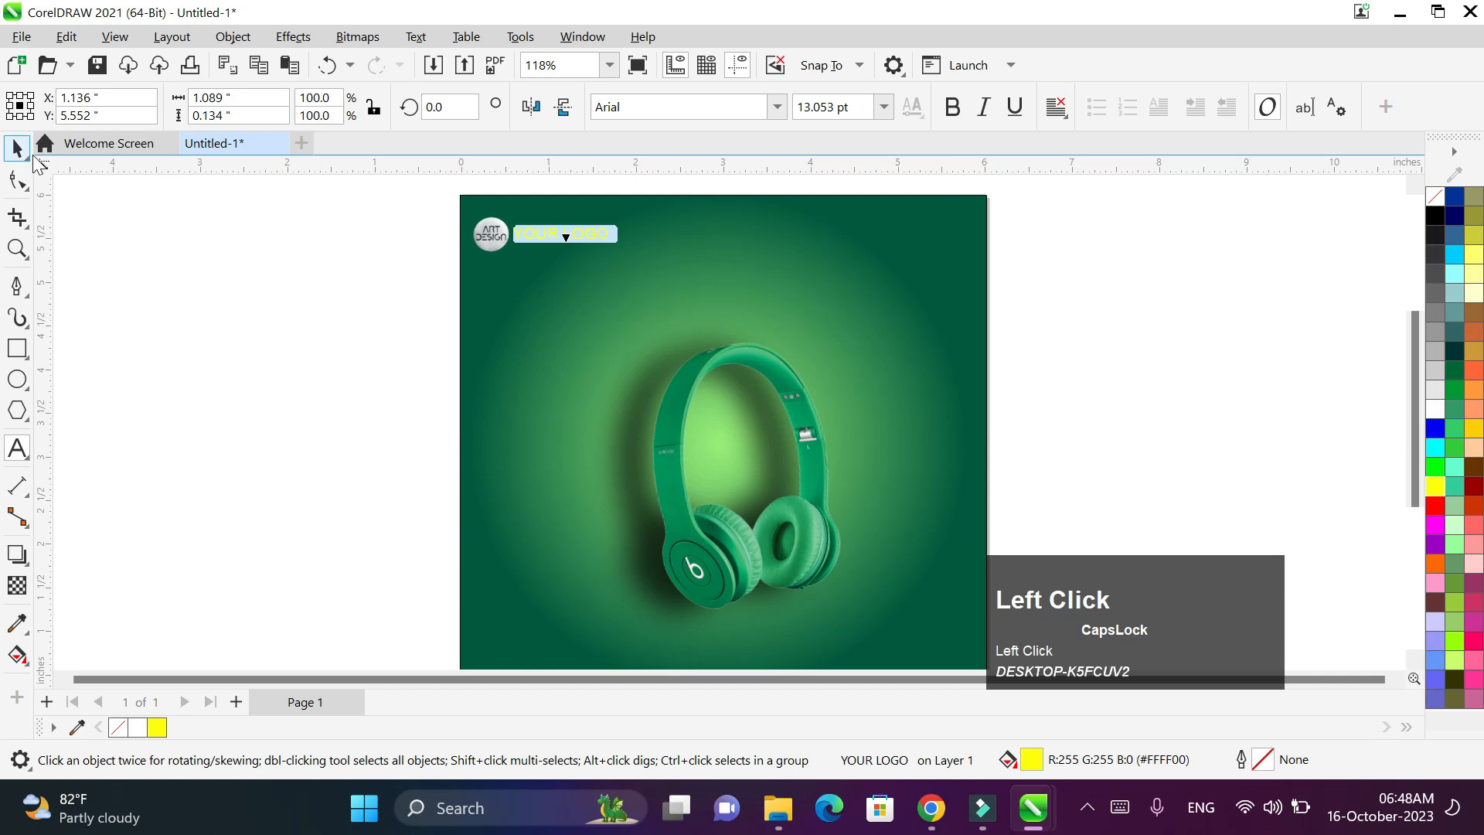
left_click(673, 106)
key("BackSpace")
type("im")
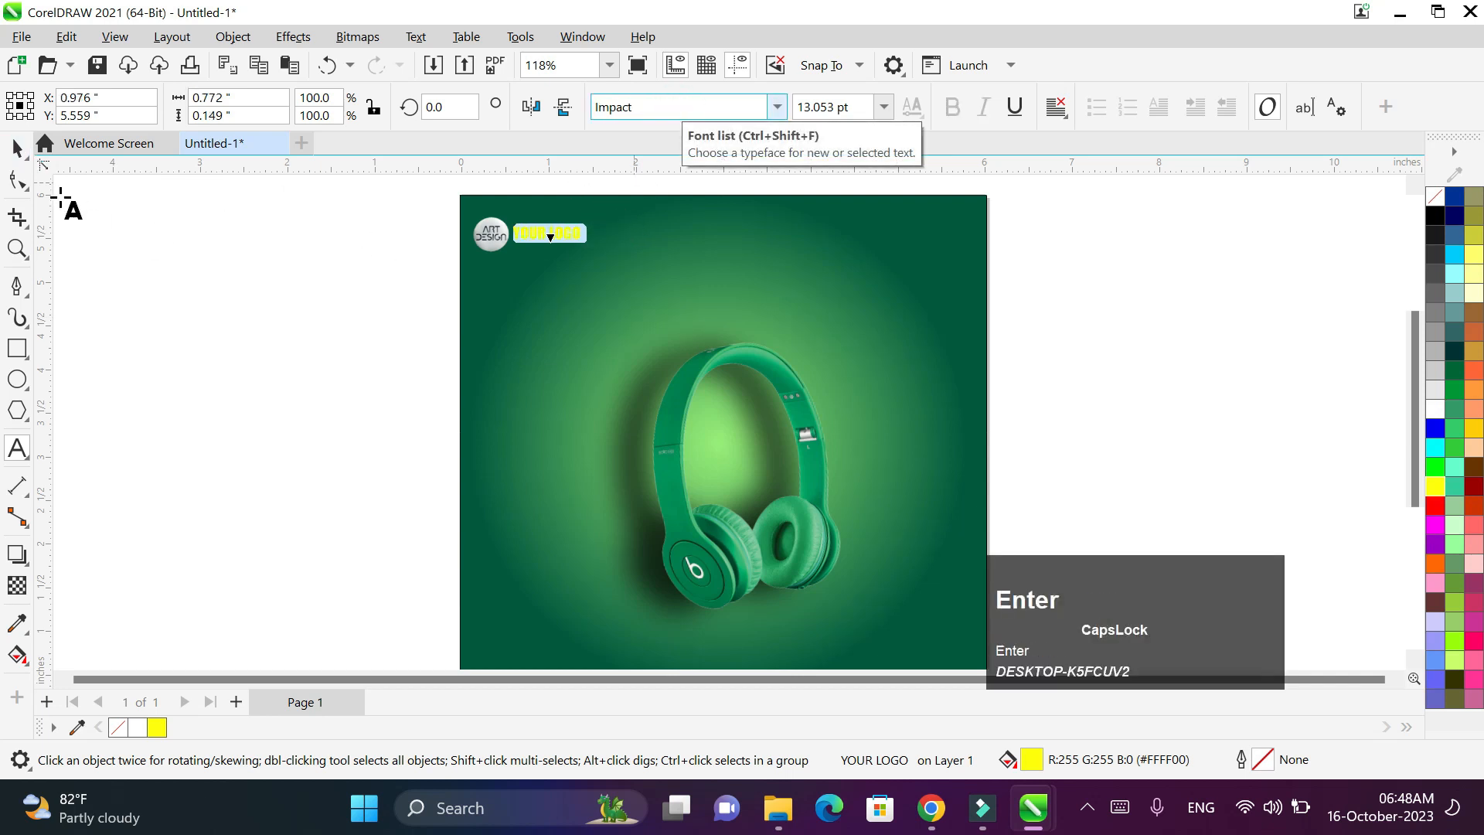
left_click(17, 147)
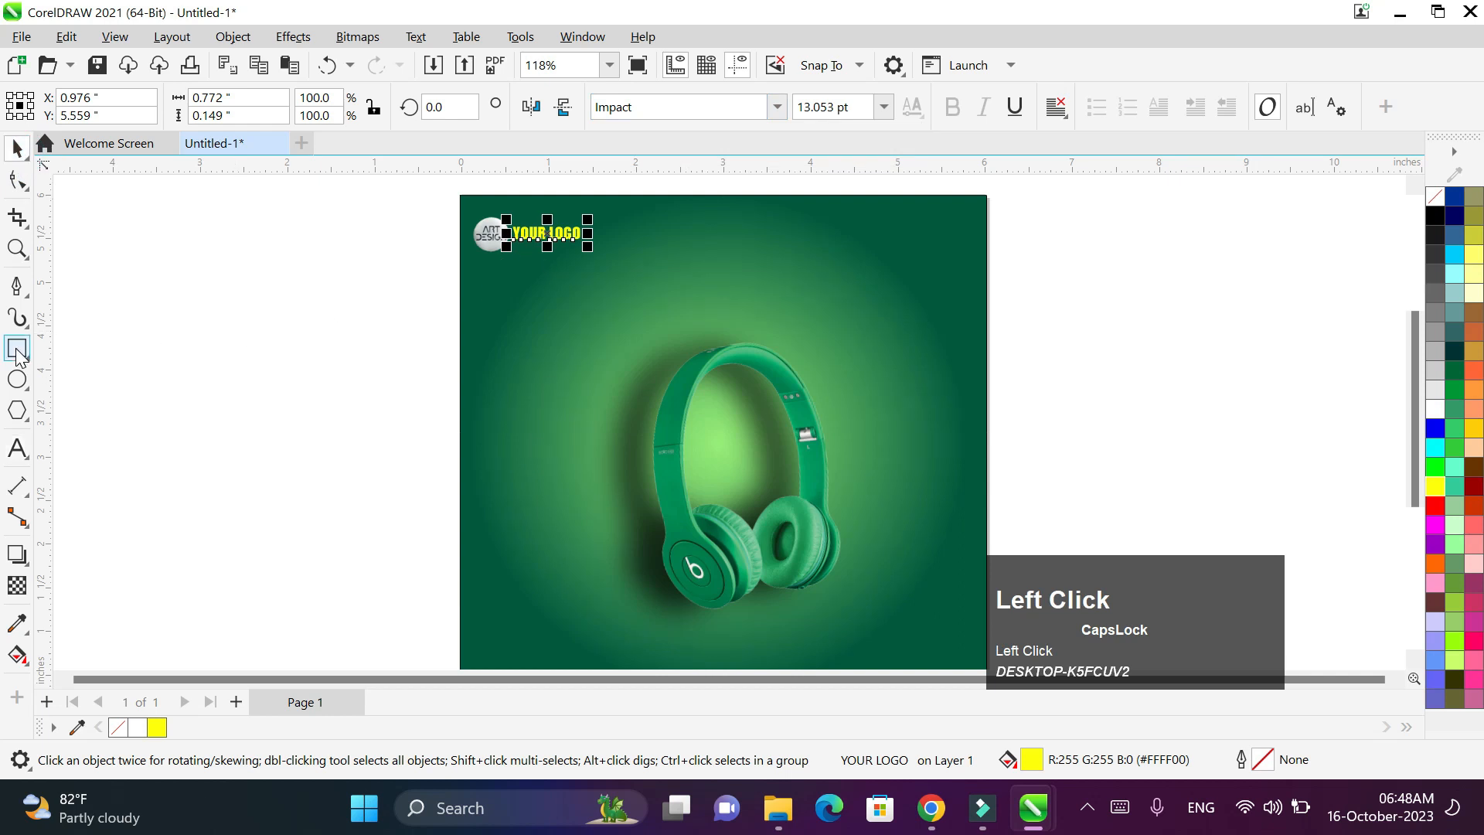
left_click(17, 449)
- Type NEW COLLECTION near the top and shift it slightly left
left_click(654, 259)
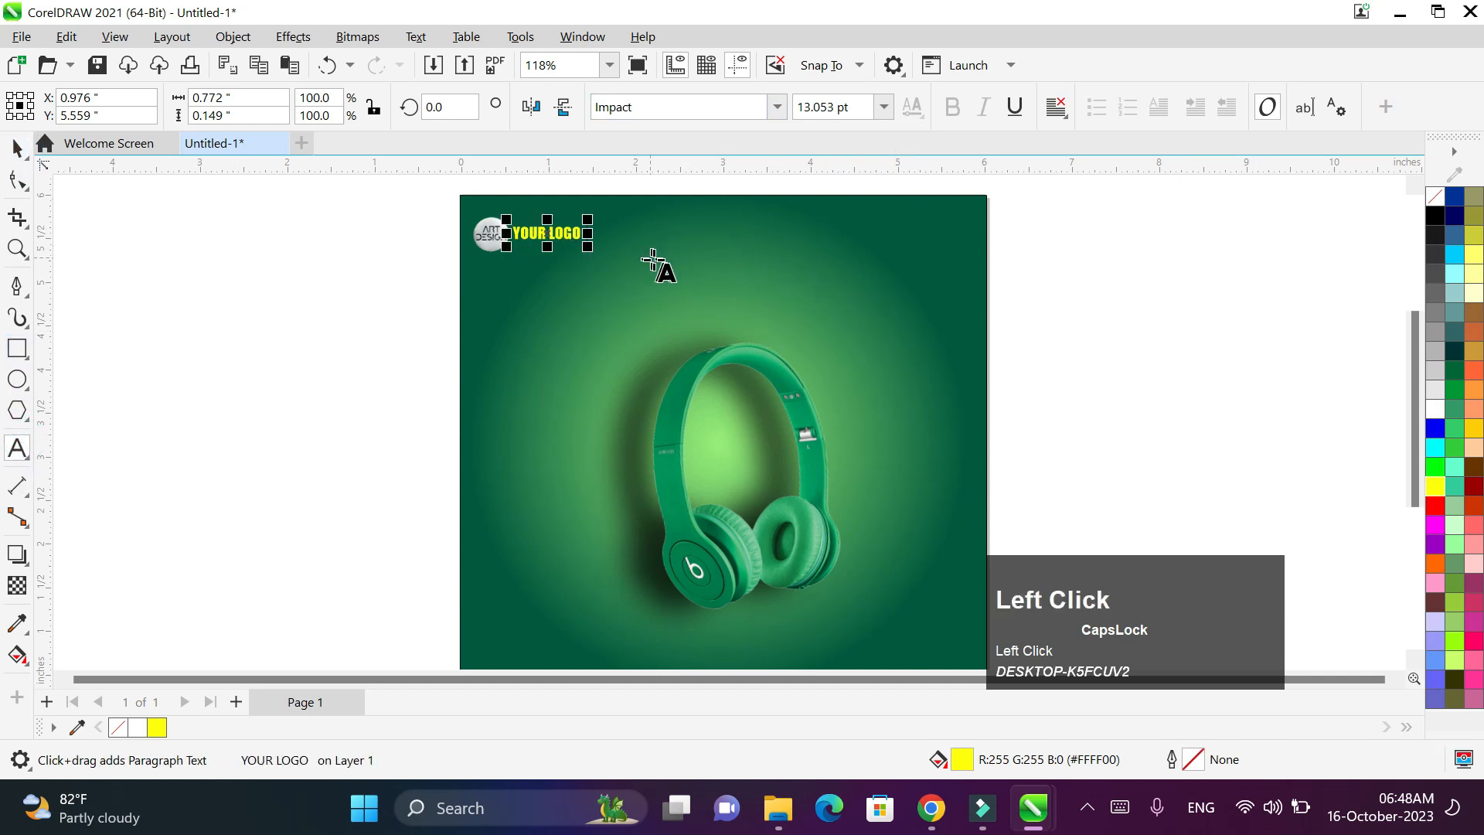
type("NE")
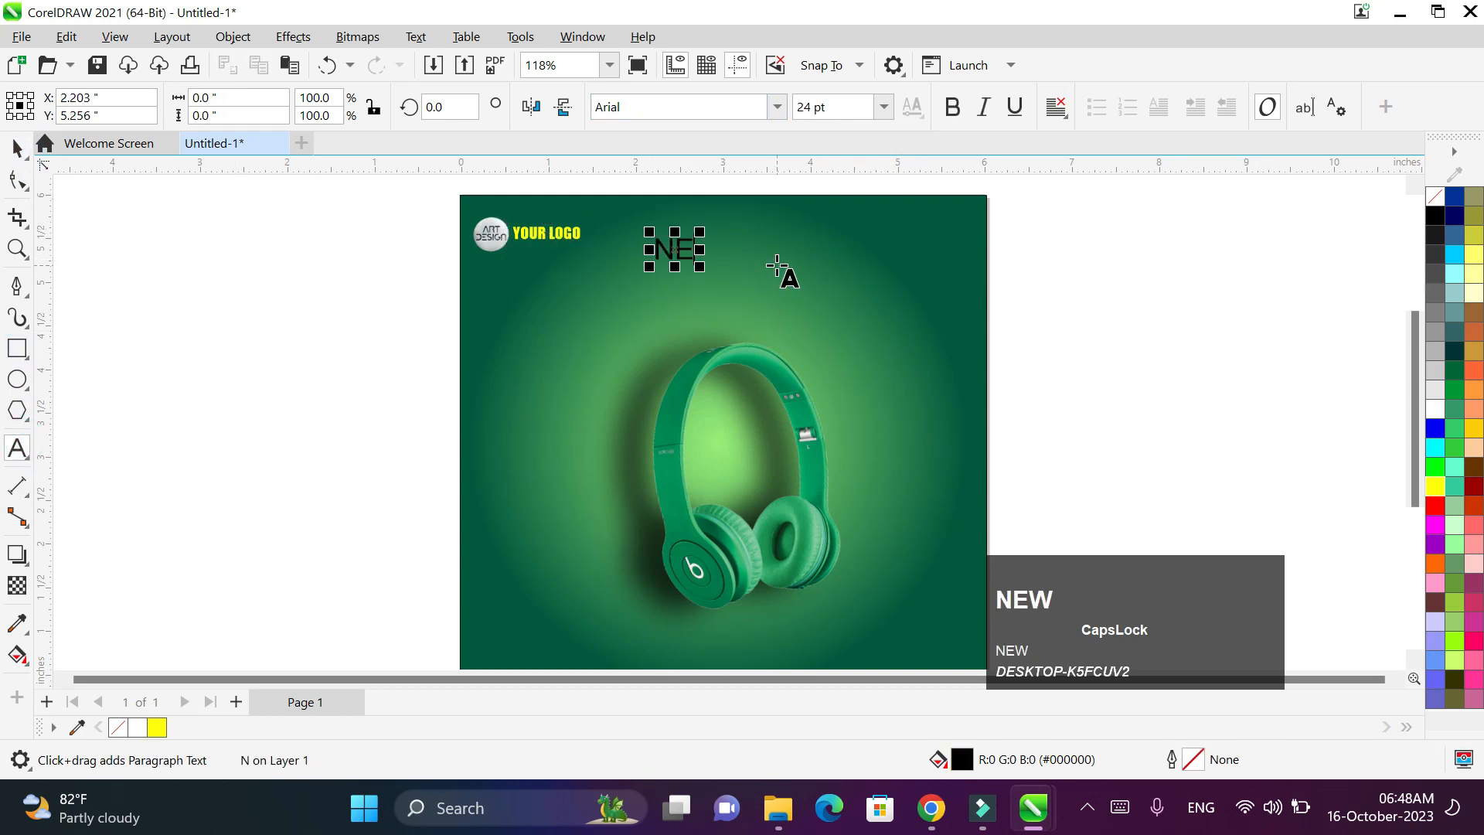
type("W COLLECTION")
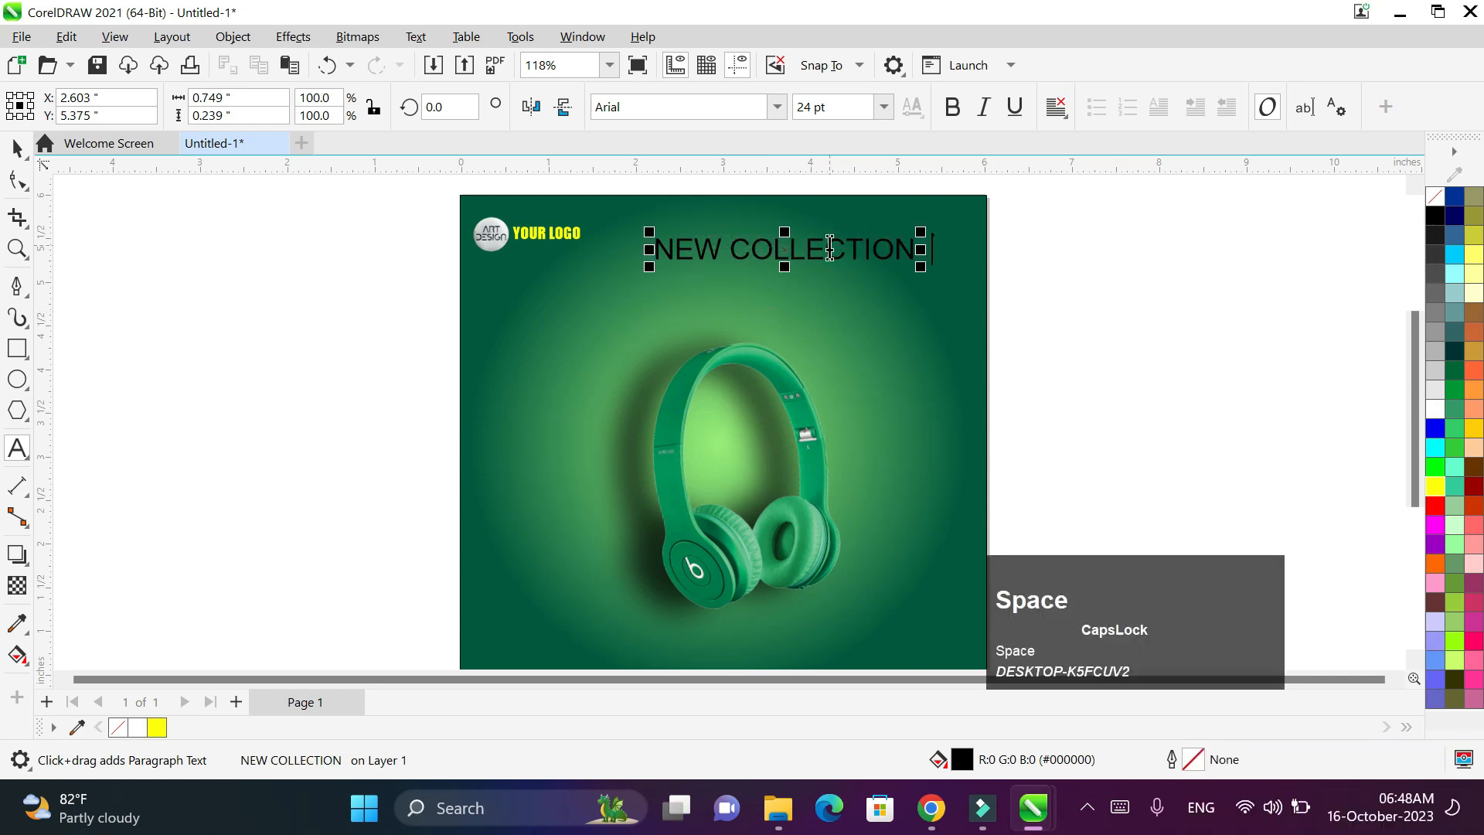
left_click(904, 252)
left_click(783, 253)
left_click_drag(757, 251, 733, 256)
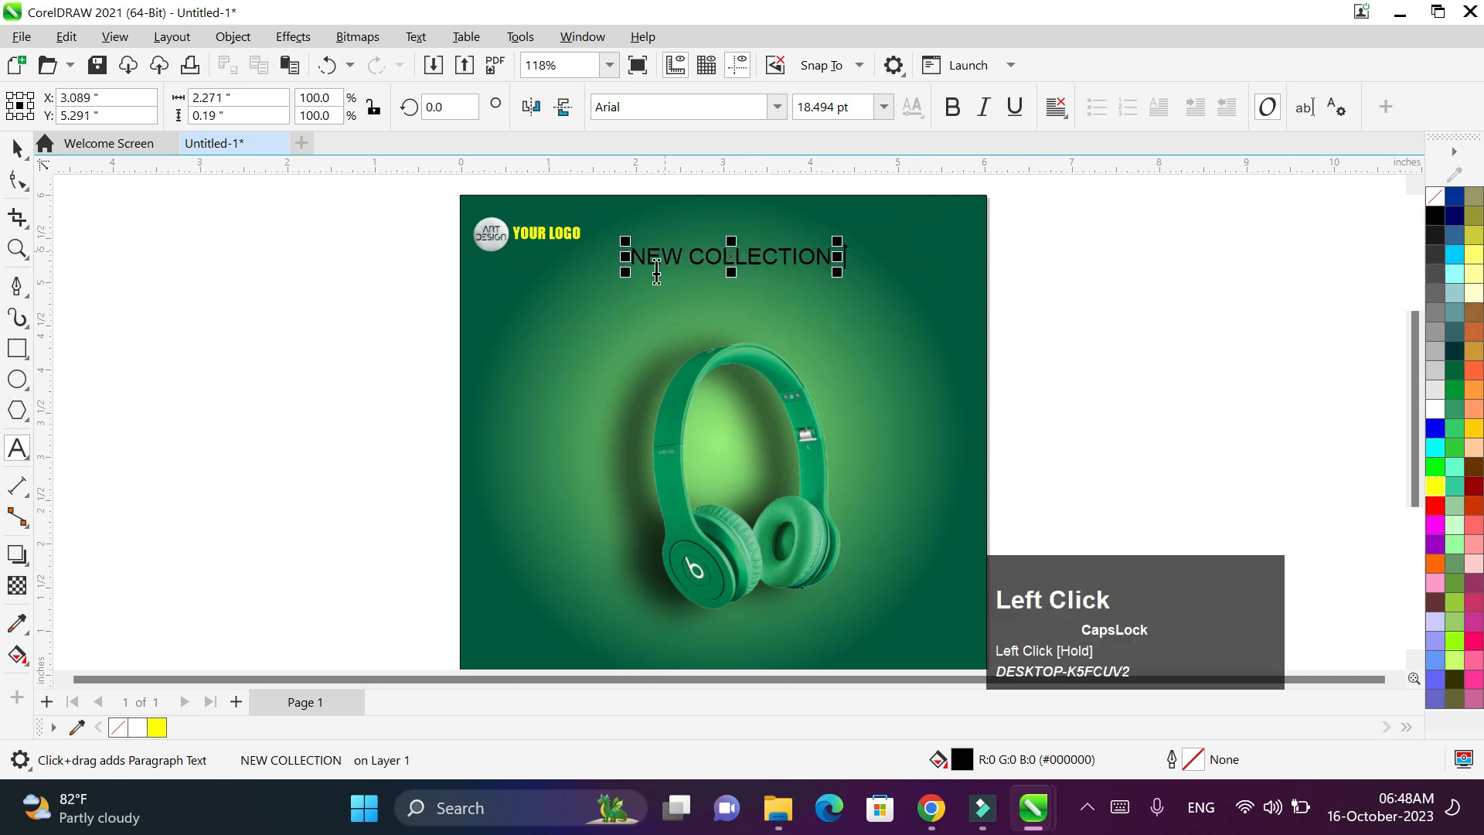
- Add a yellow Impact HEADPHONE title below it and enlarge it
left_click(635, 292)
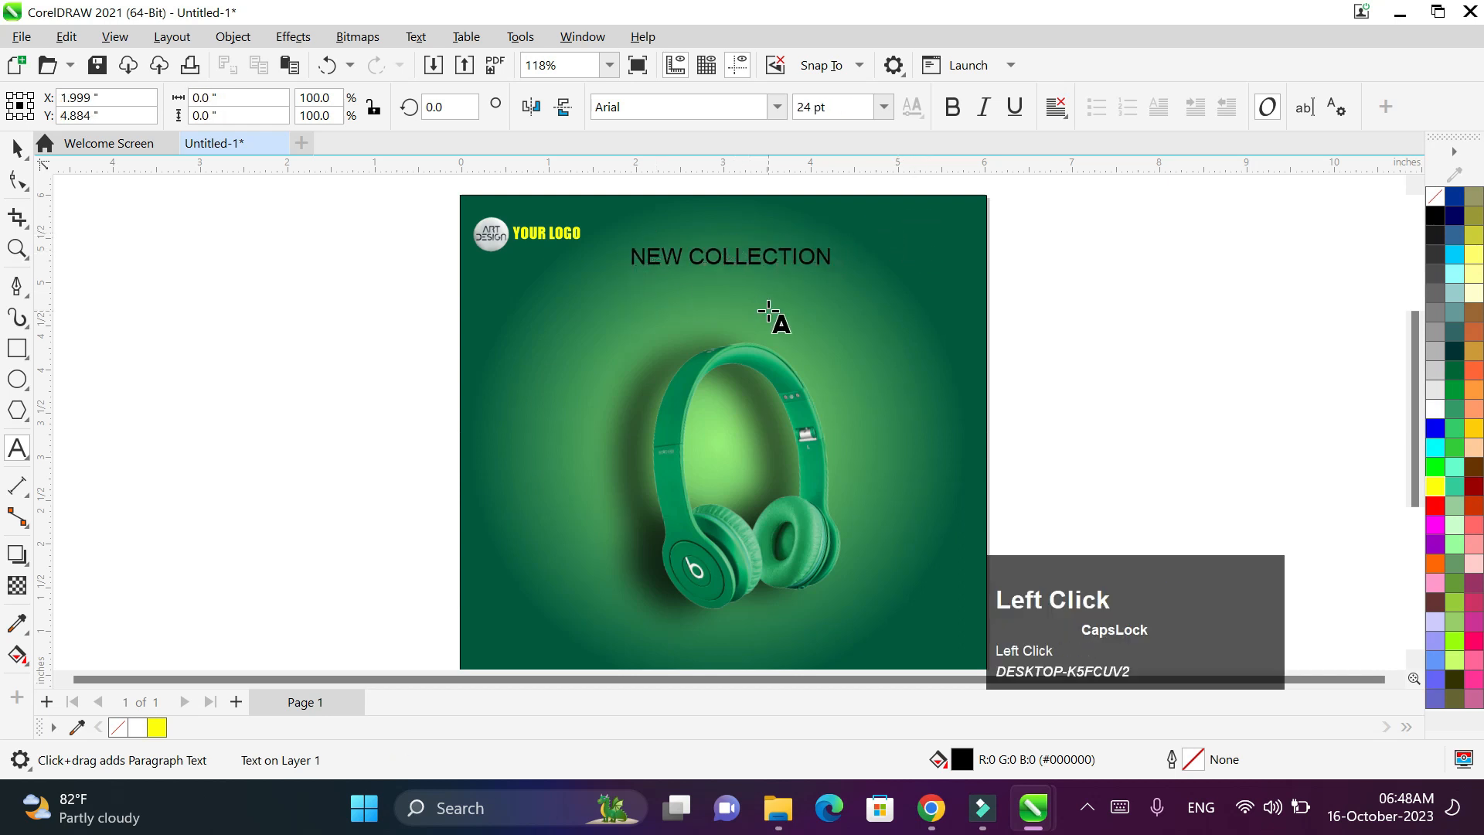
type("HEADPHONE")
key("ctrl+a")
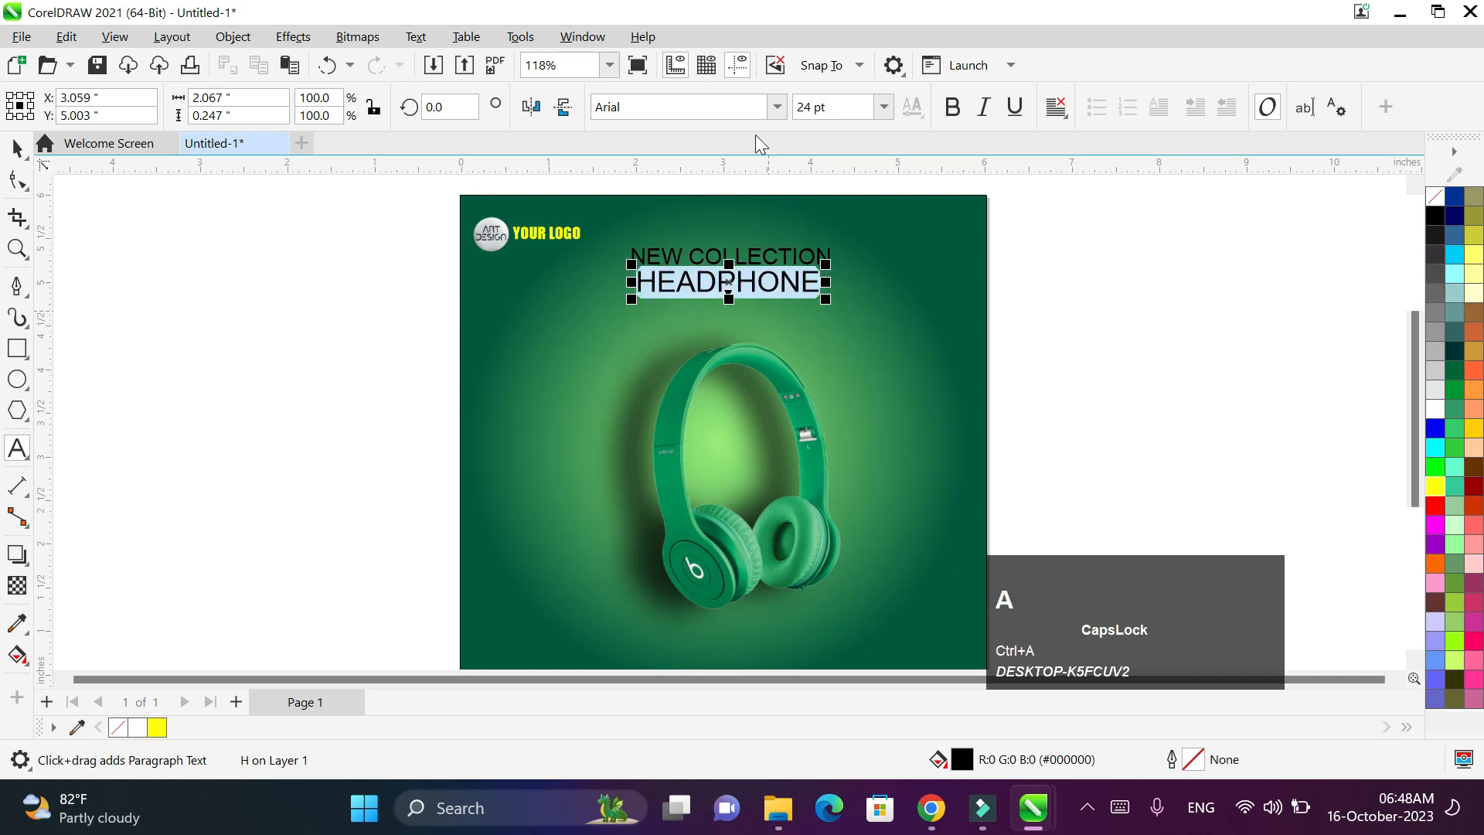
left_click(729, 107)
key("BackSpace")
type("Impact")
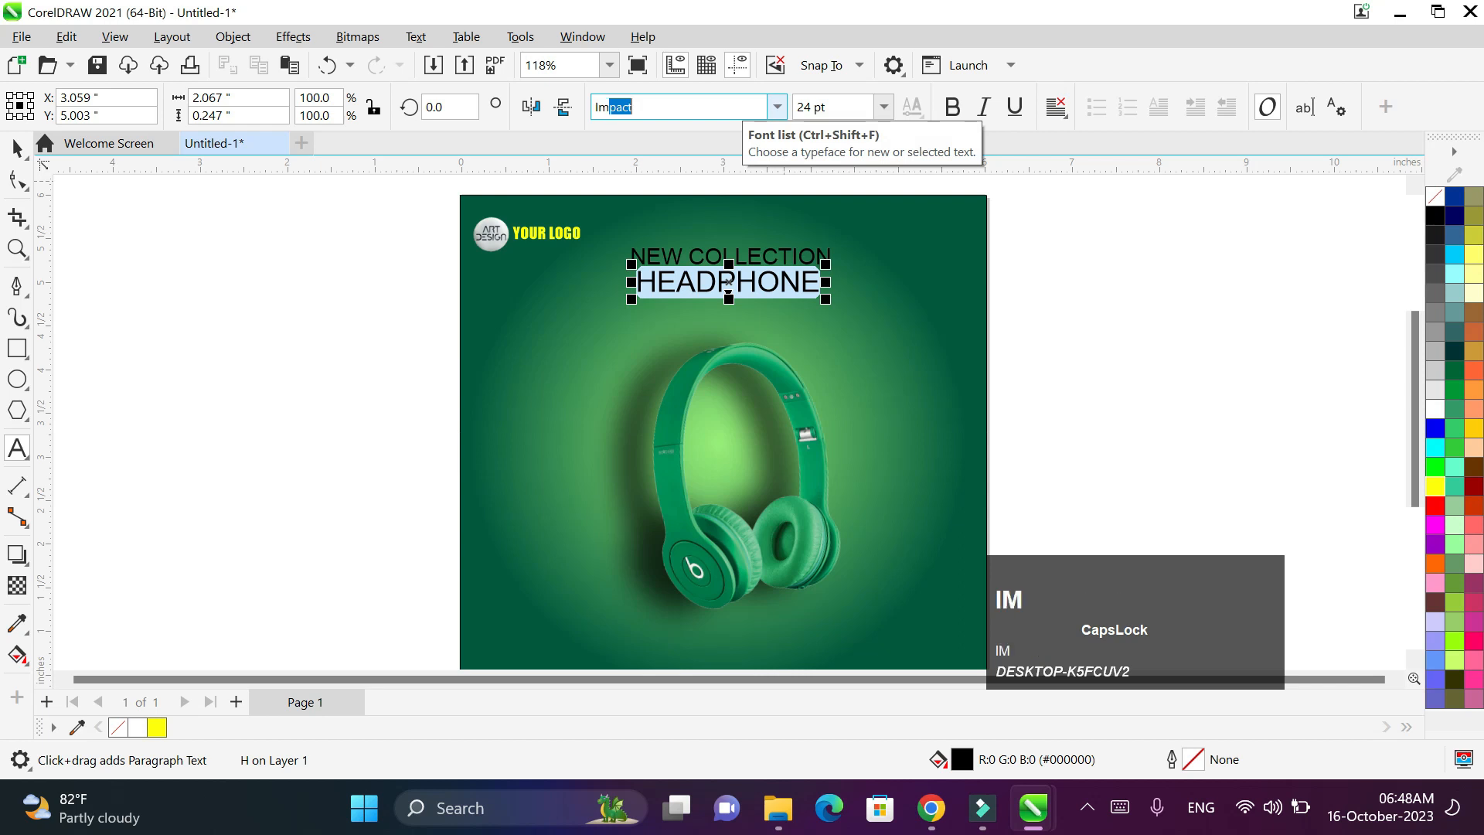
left_click(1435, 486)
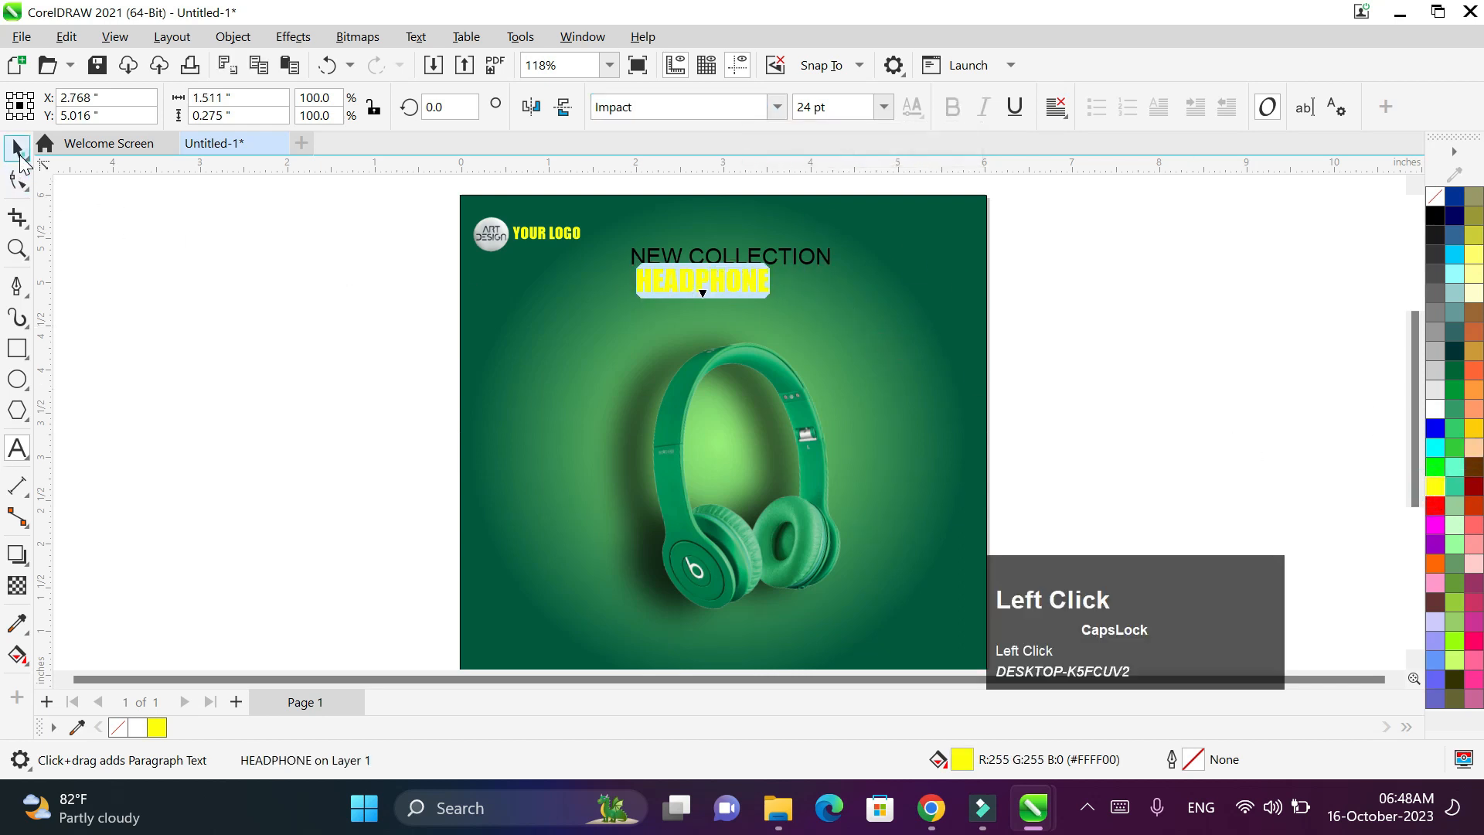
left_click(20, 153)
left_click_drag(776, 300, 841, 332)
double_click(771, 253)
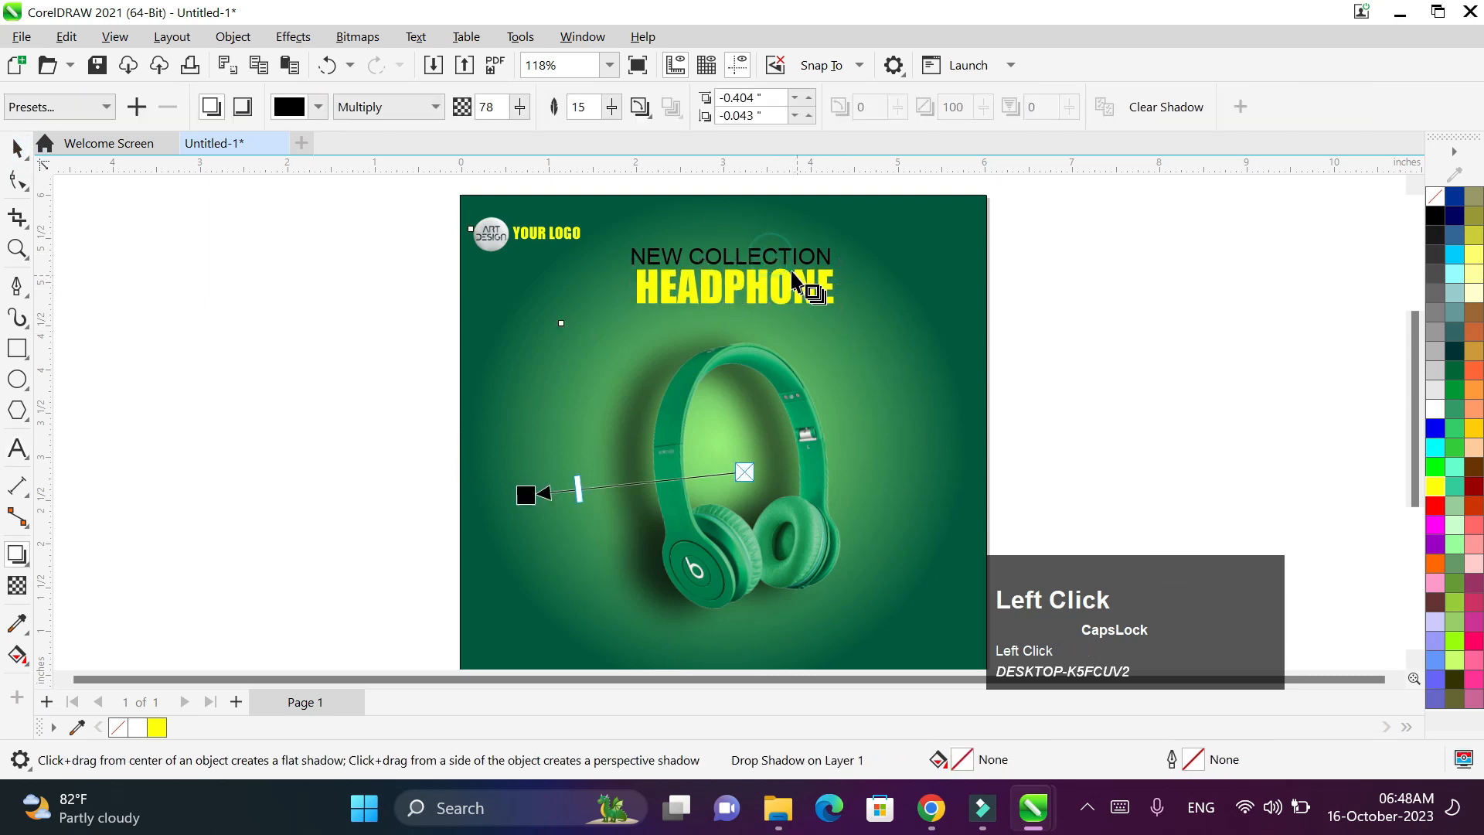
left_click(781, 256)
scroll(780, 256, "up", 1)
- Turn NEW COLLECTION white and shrink it to about 9.6 pt above HEADPHONE
key("space")
left_click(761, 261)
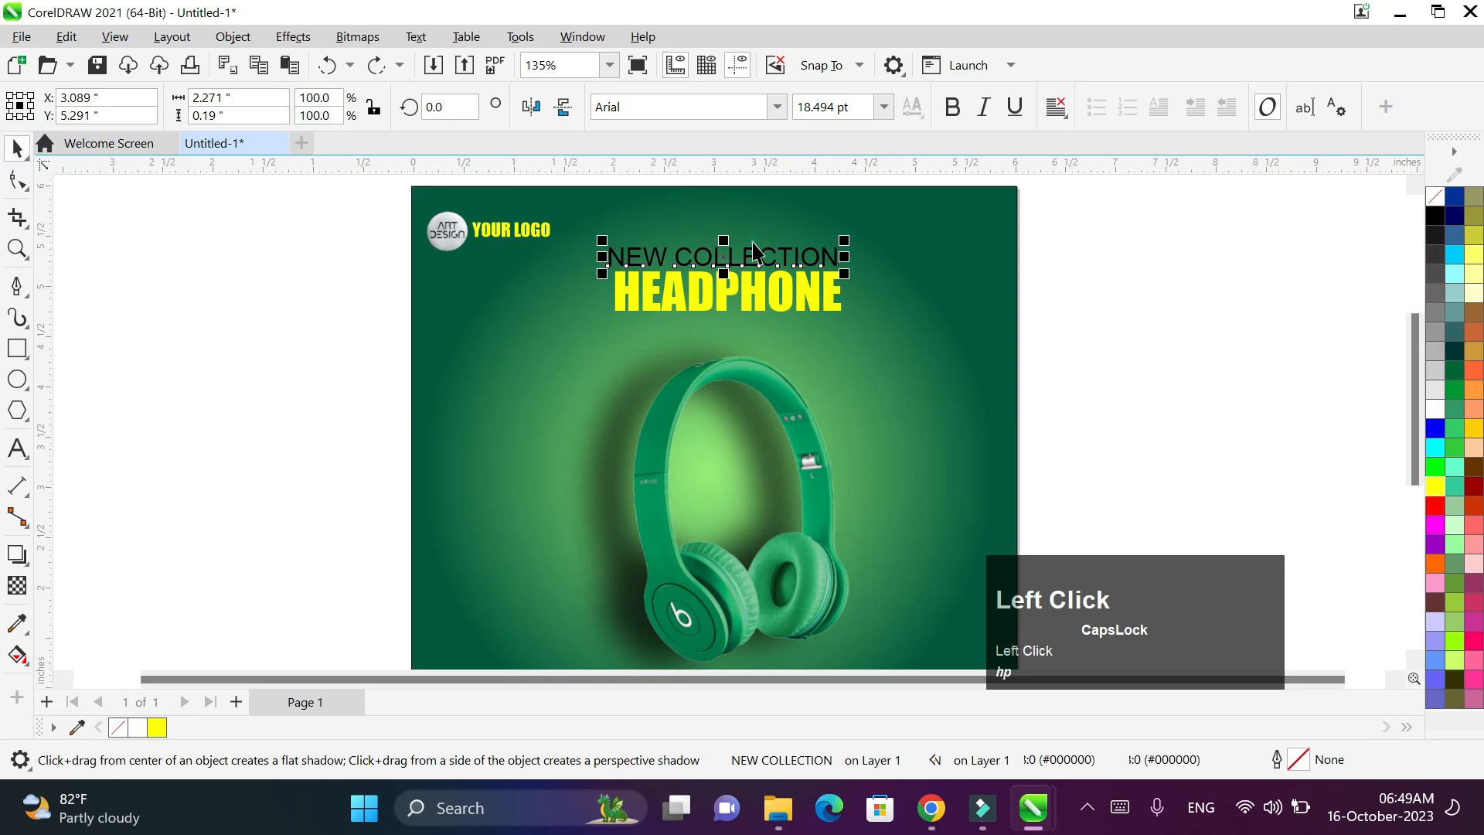
left_click(765, 263)
double_click(800, 265)
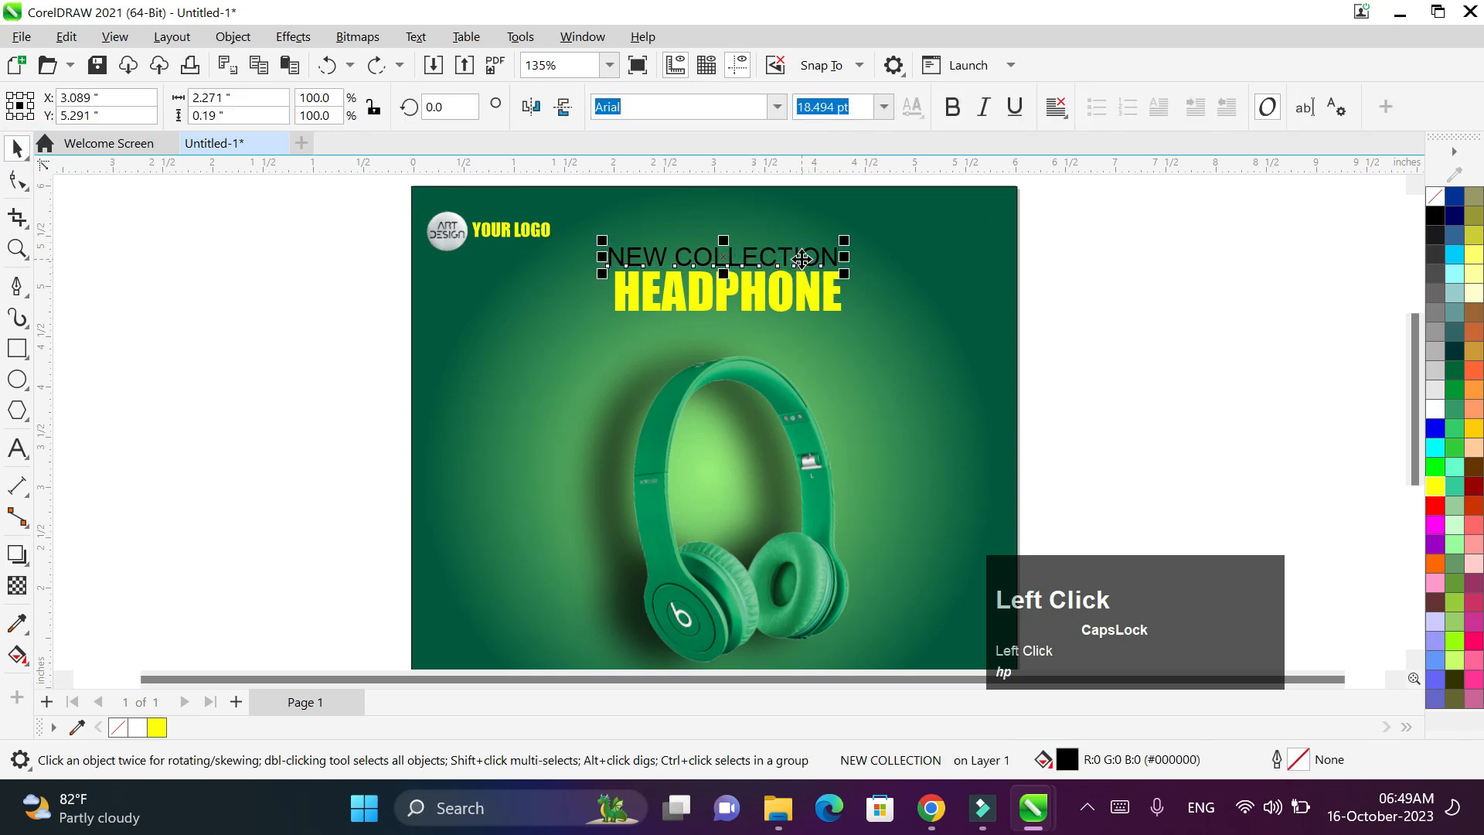
key("ctrl+a")
left_click(1434, 407)
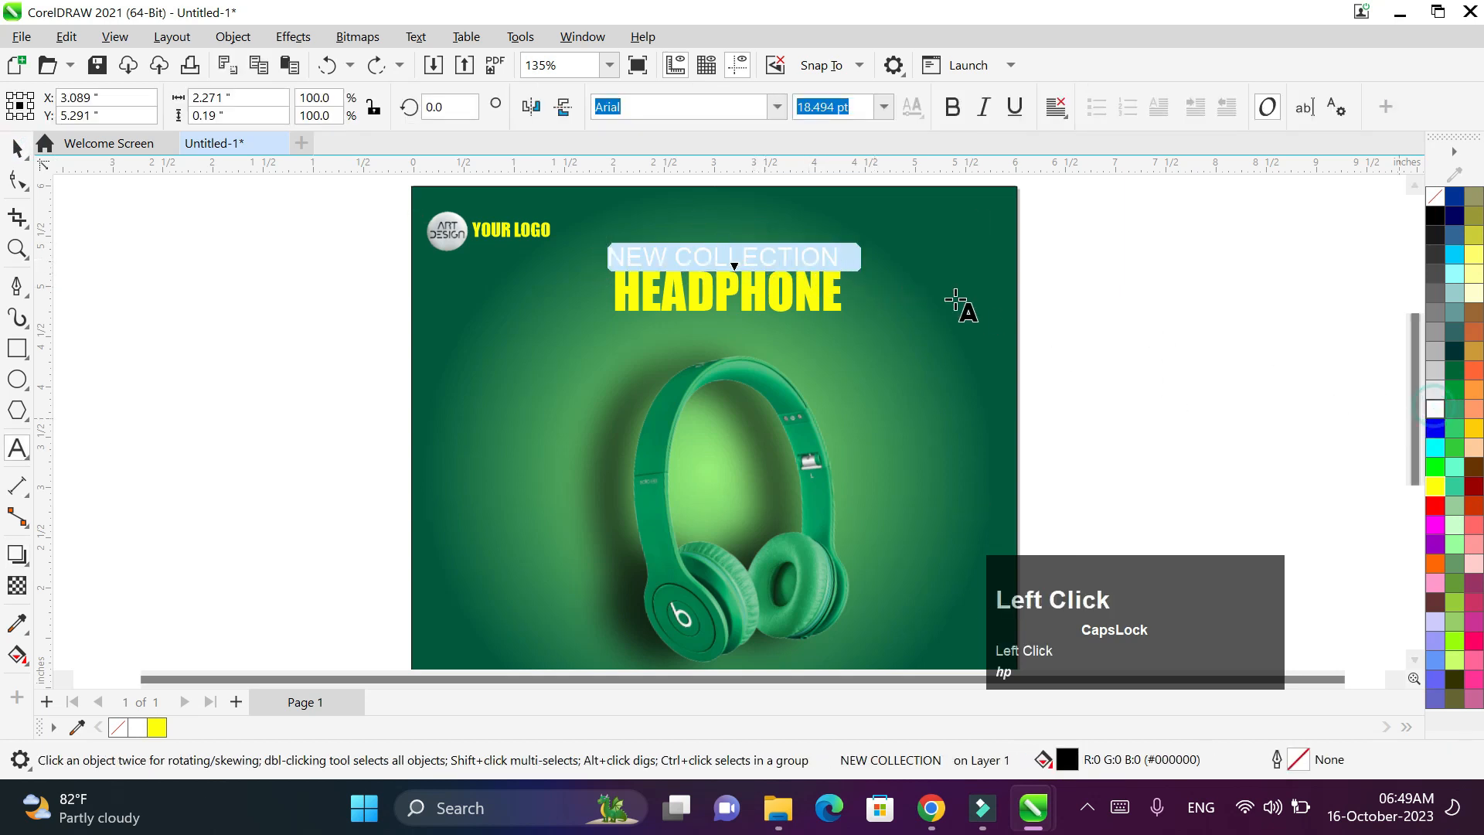
left_click(18, 149)
left_click_drag(847, 238, 719, 266)
left_click(765, 292, "shift")
- Move the round logo and YOUR LOGO text up into the top-left corner
left_click(454, 230)
mouse_move(454, 229)
left_mouse_down()
mouse_move(451, 201)
mouse_move(440, 209)
left_mouse_up()
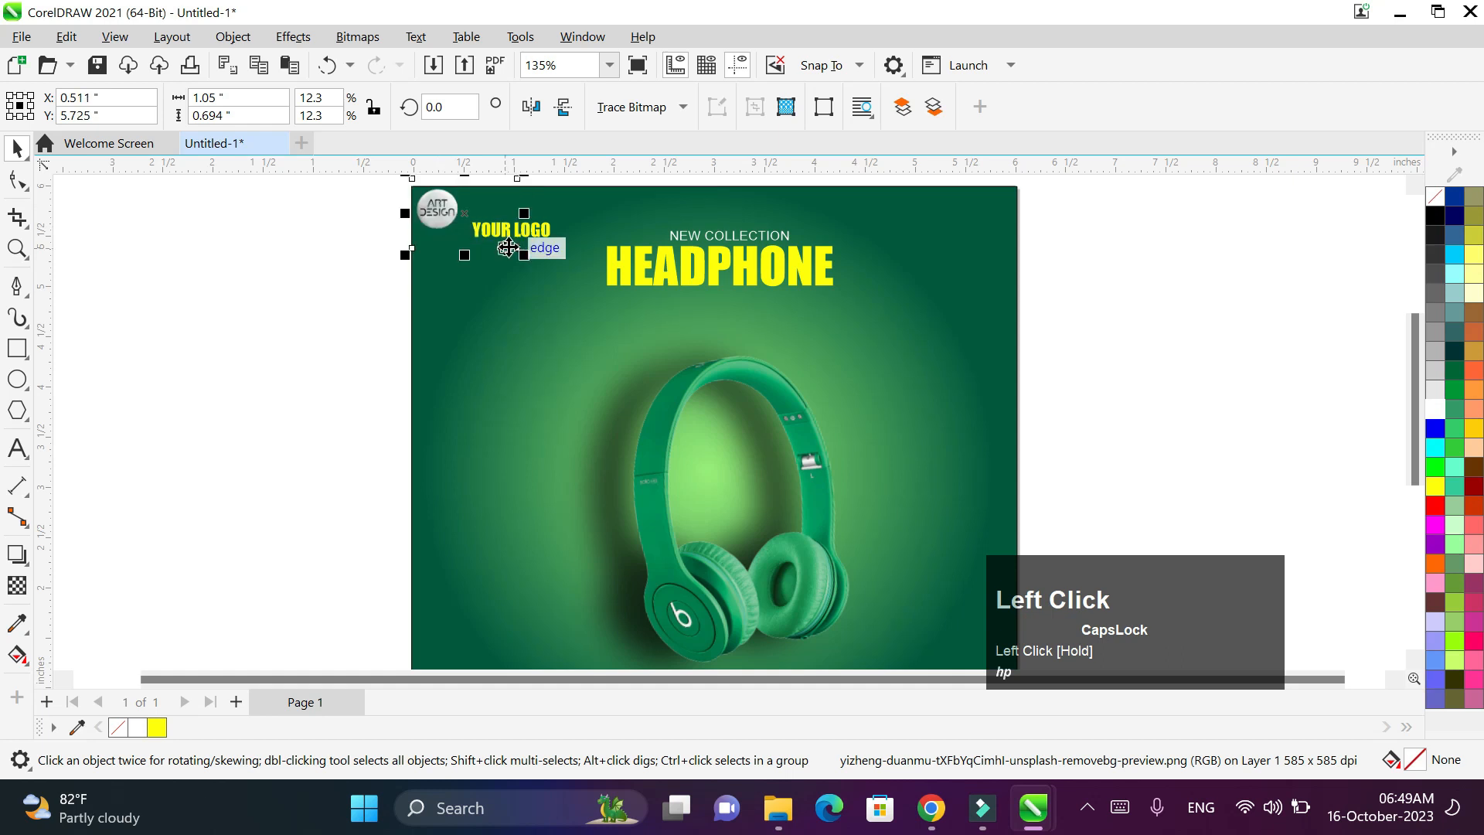
left_click_drag(543, 231, 478, 216)
left_click(482, 212, "shift")
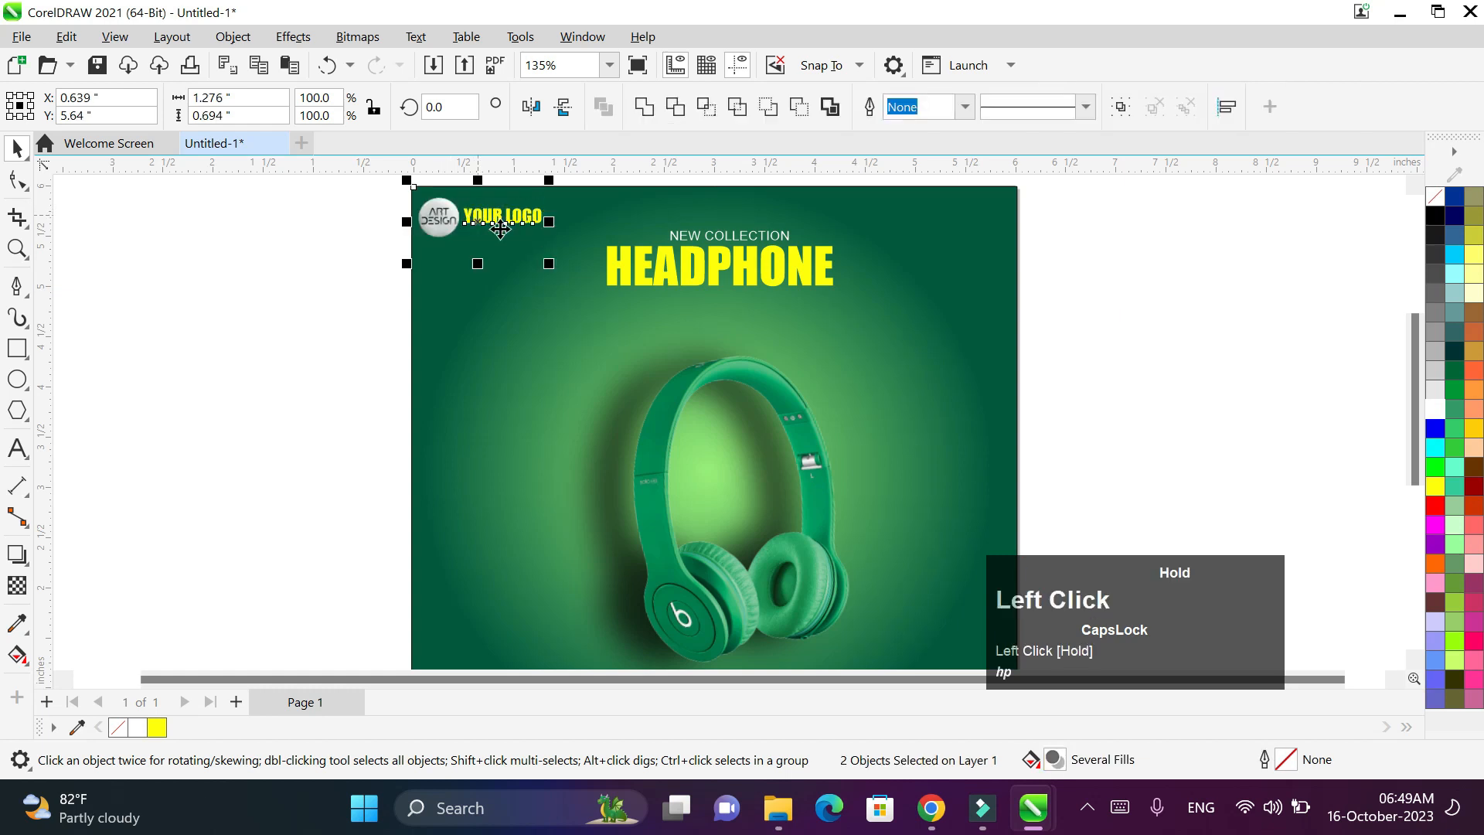
left_click(1143, 280)
- Enlarge the HEADPHONE title and nudge the headphone photo slightly right and down
left_click(741, 235)
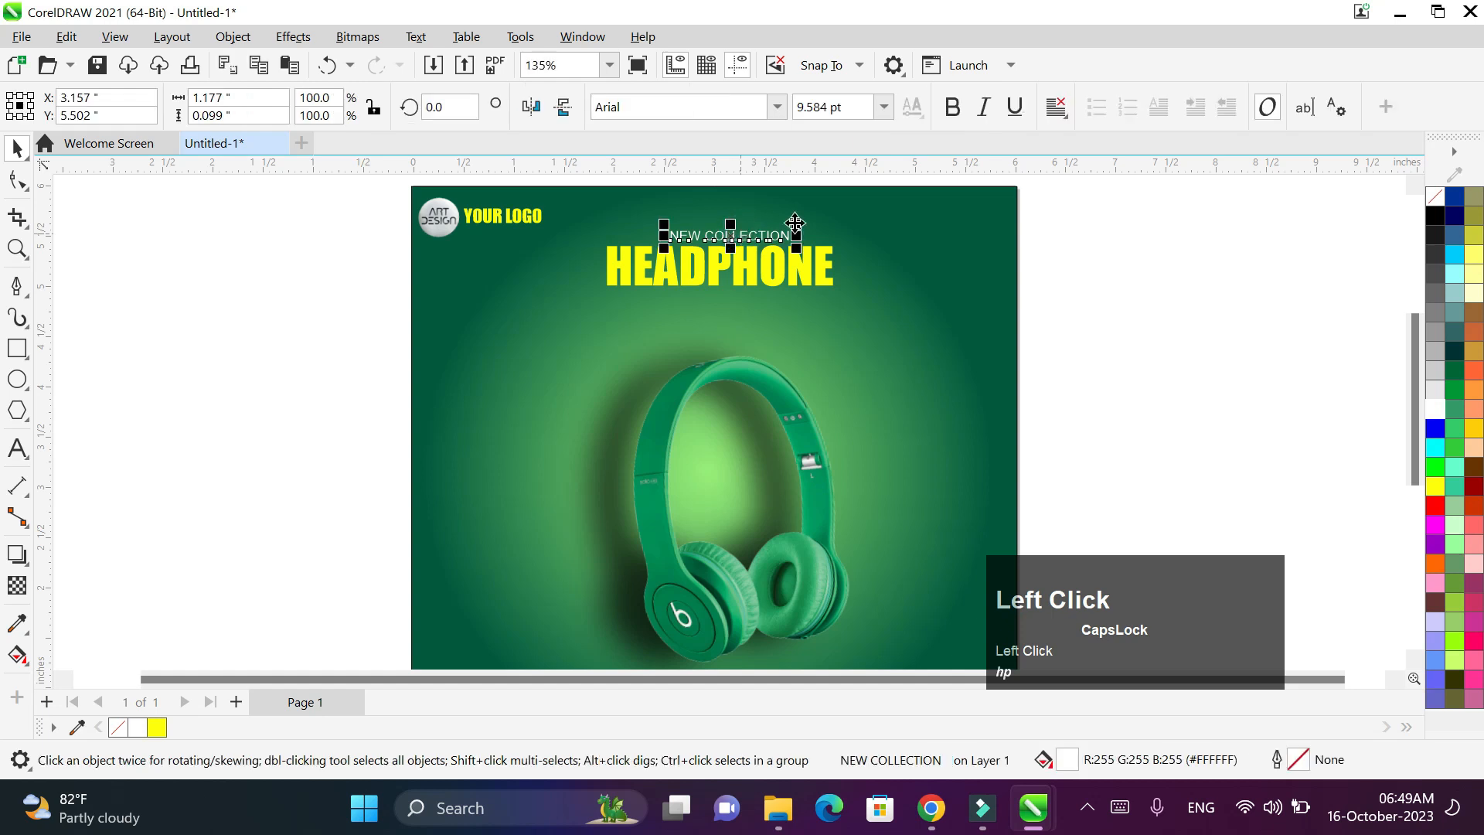
left_click(23, 147)
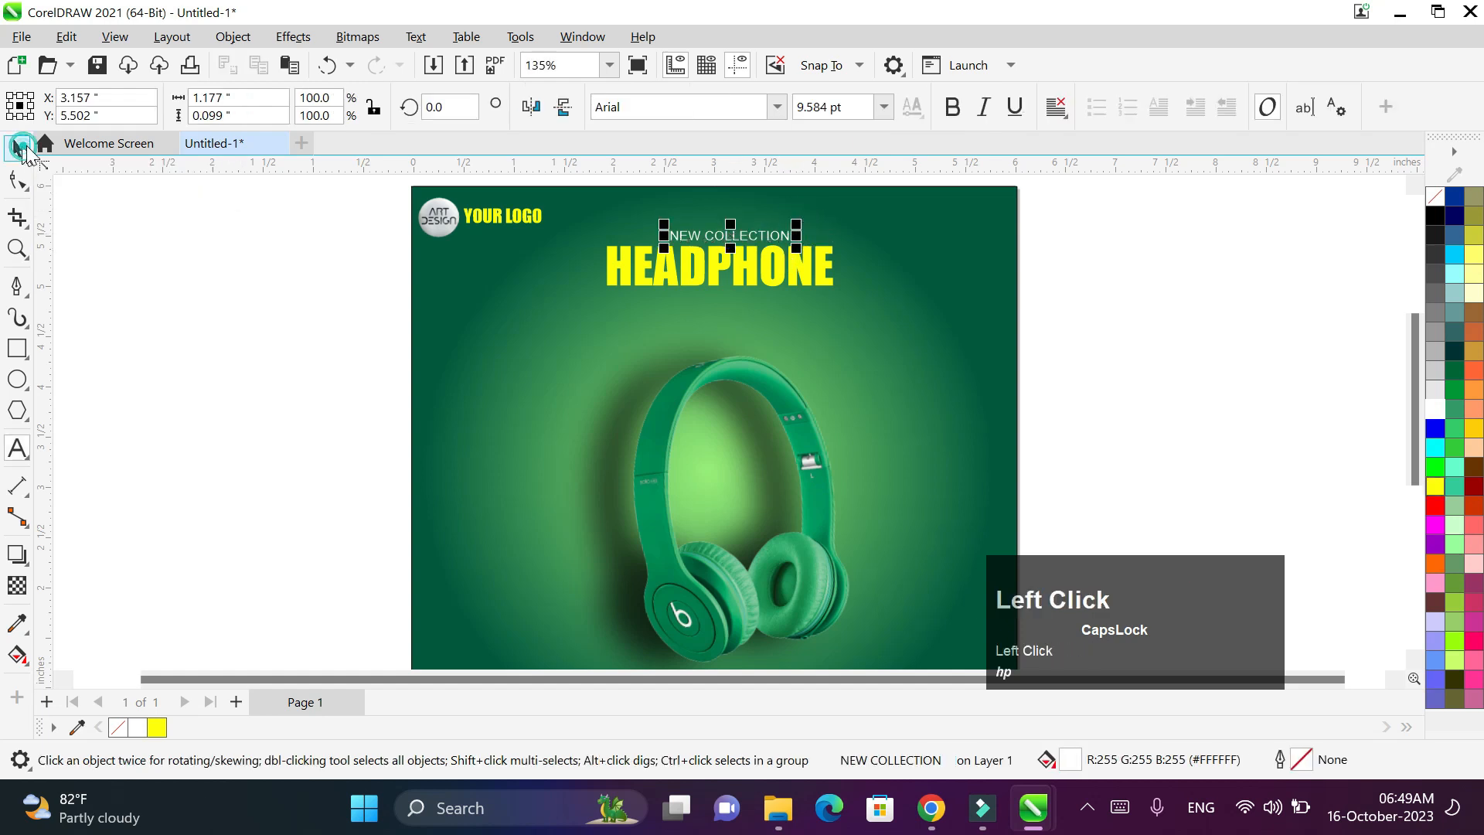
left_click(812, 290)
left_click_drag(848, 304, 914, 338)
scroll(911, 332, "down", 2)
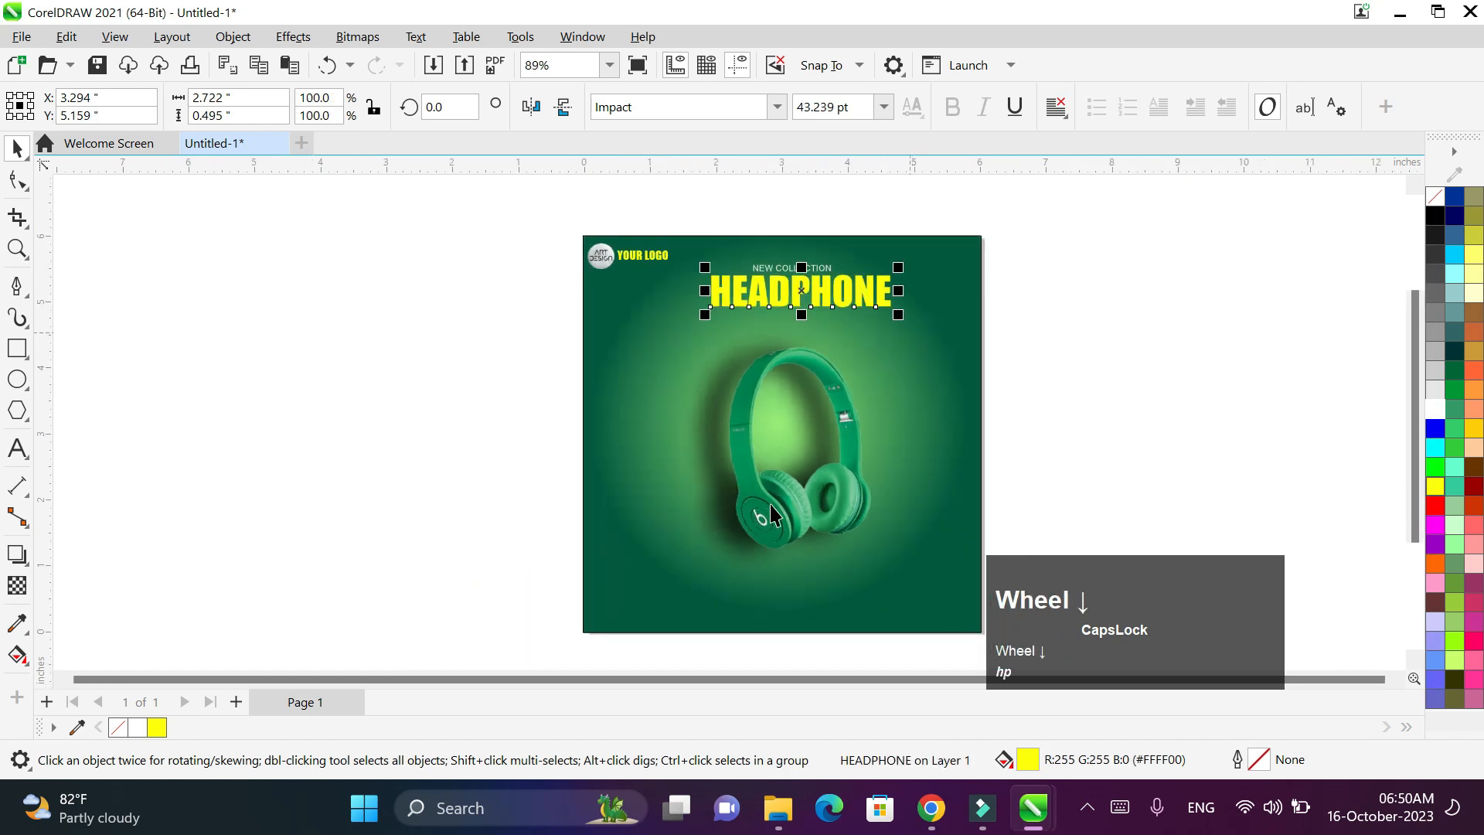
left_click(779, 520)
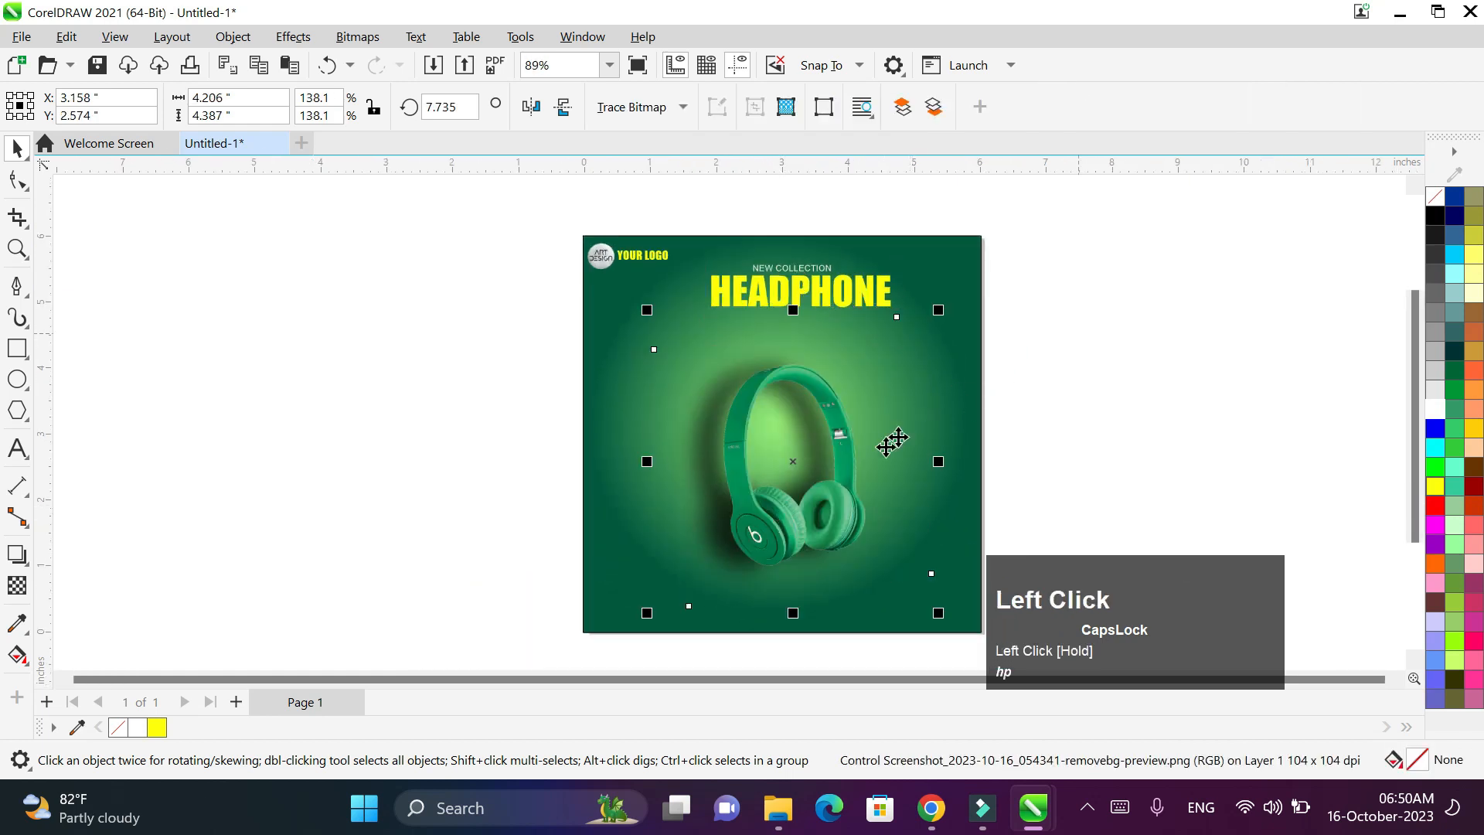
left_click_drag(858, 494, 865, 497)
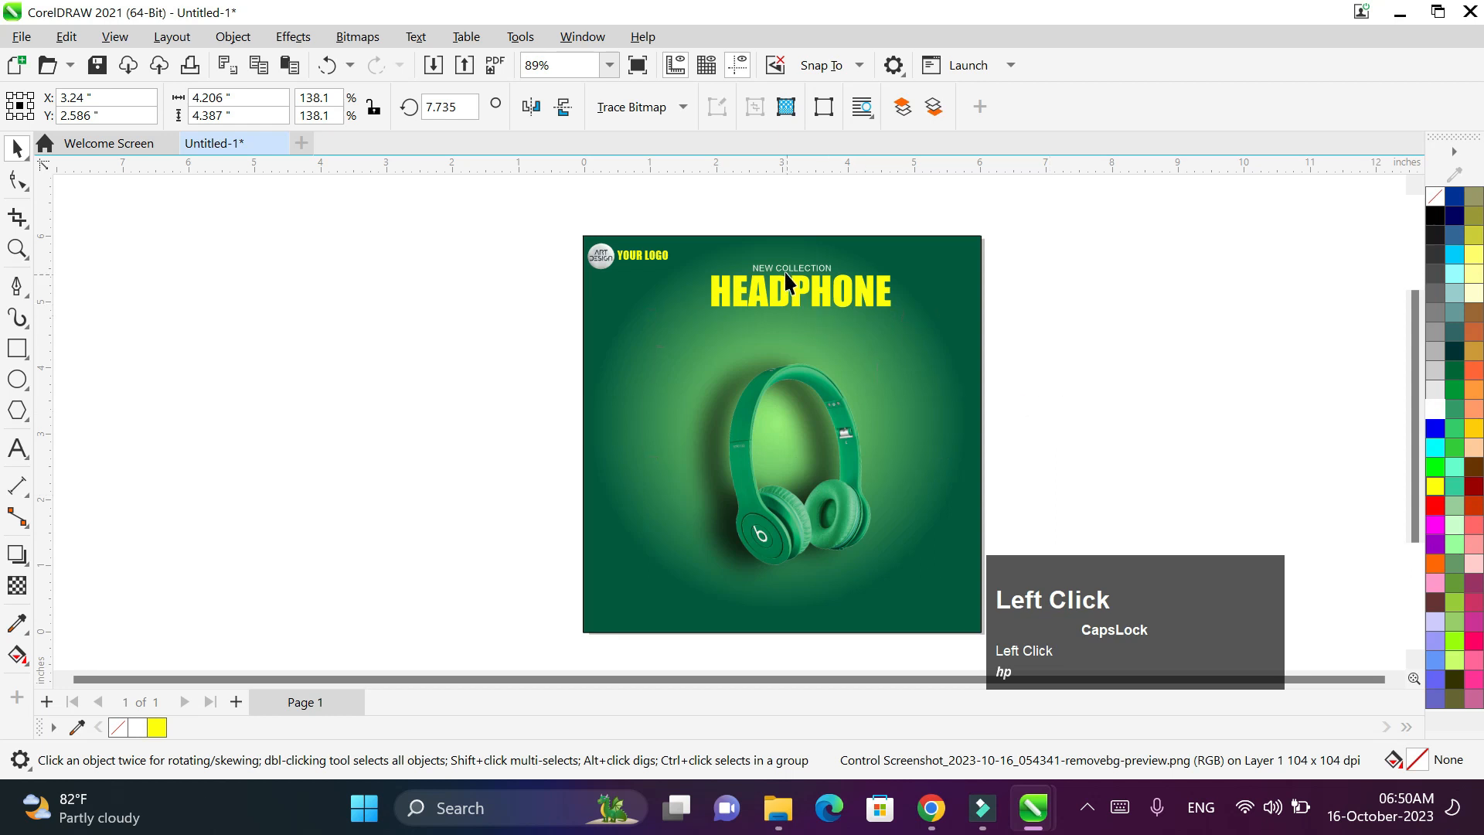
scroll(786, 277, "up", 3)
- Centre NEW COLLECTION and HEADPHONE together and scale them up to about 49.3 pt
left_click(788, 272)
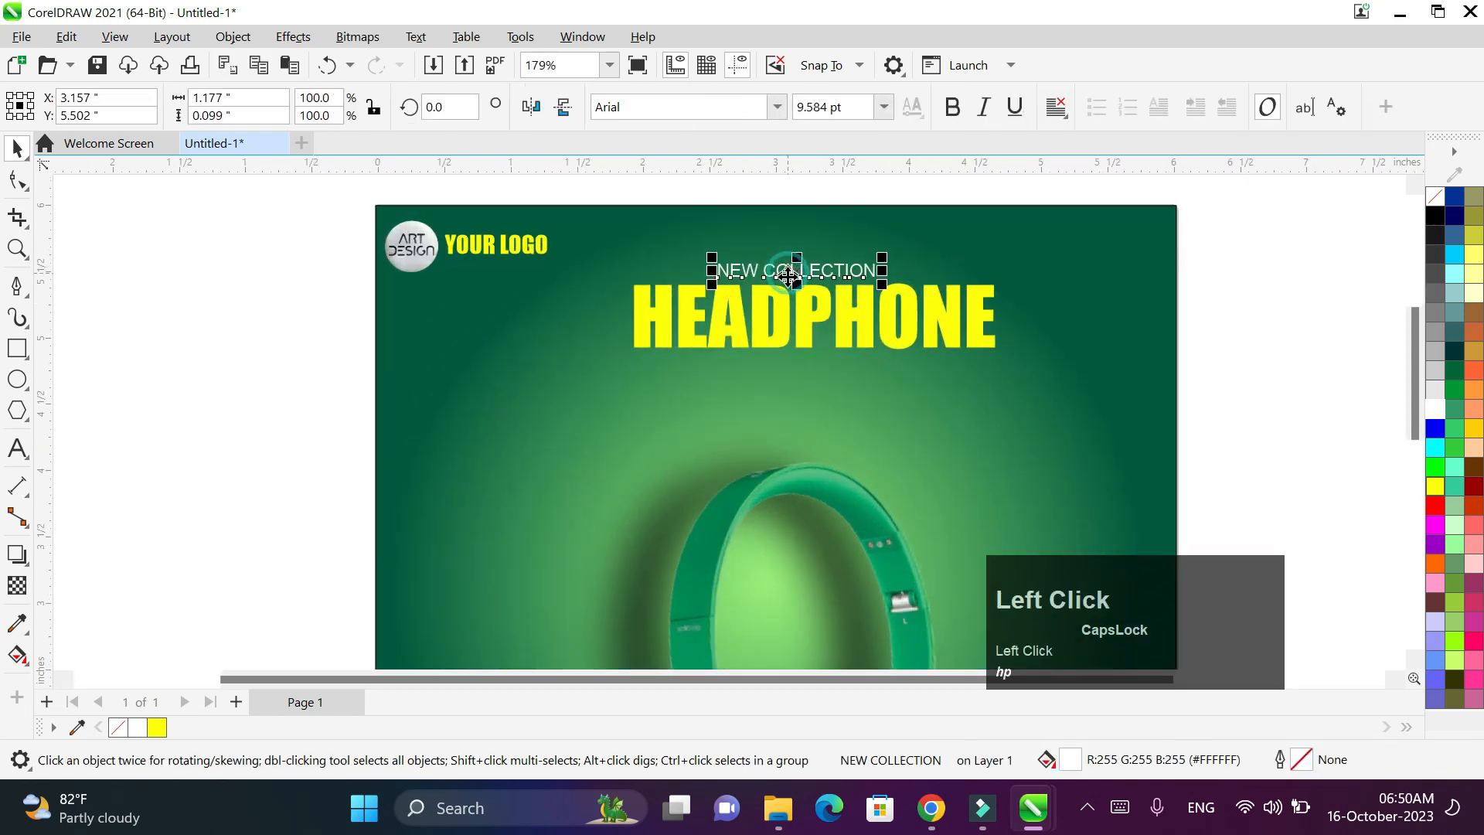
left_click(775, 315, "shift")
left_click_drag(801, 330, 779, 322)
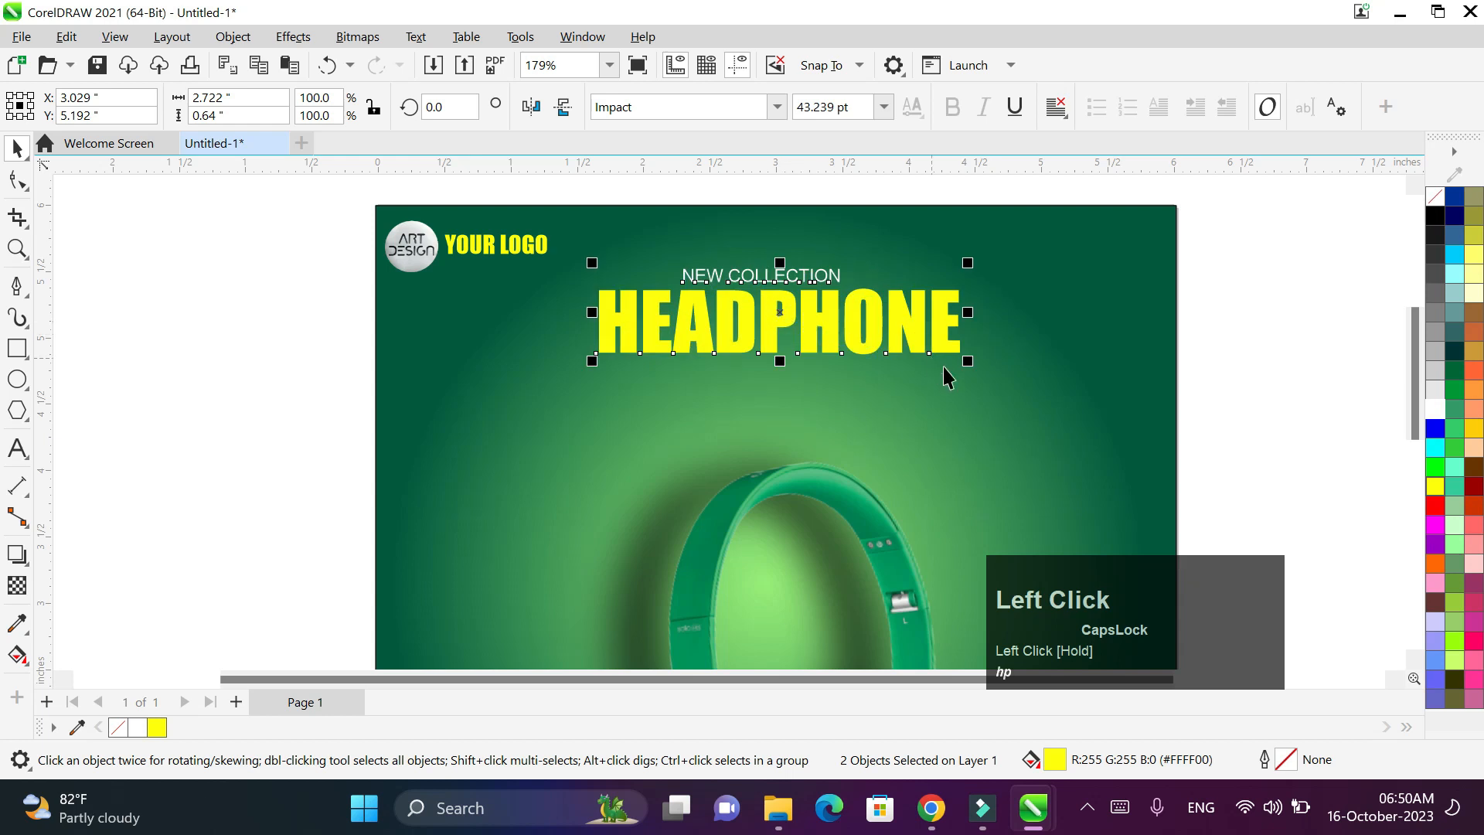
left_click_drag(968, 361, 1017, 374)
left_click_drag(804, 317, 787, 324)
scroll(1020, 300, "down", 1)
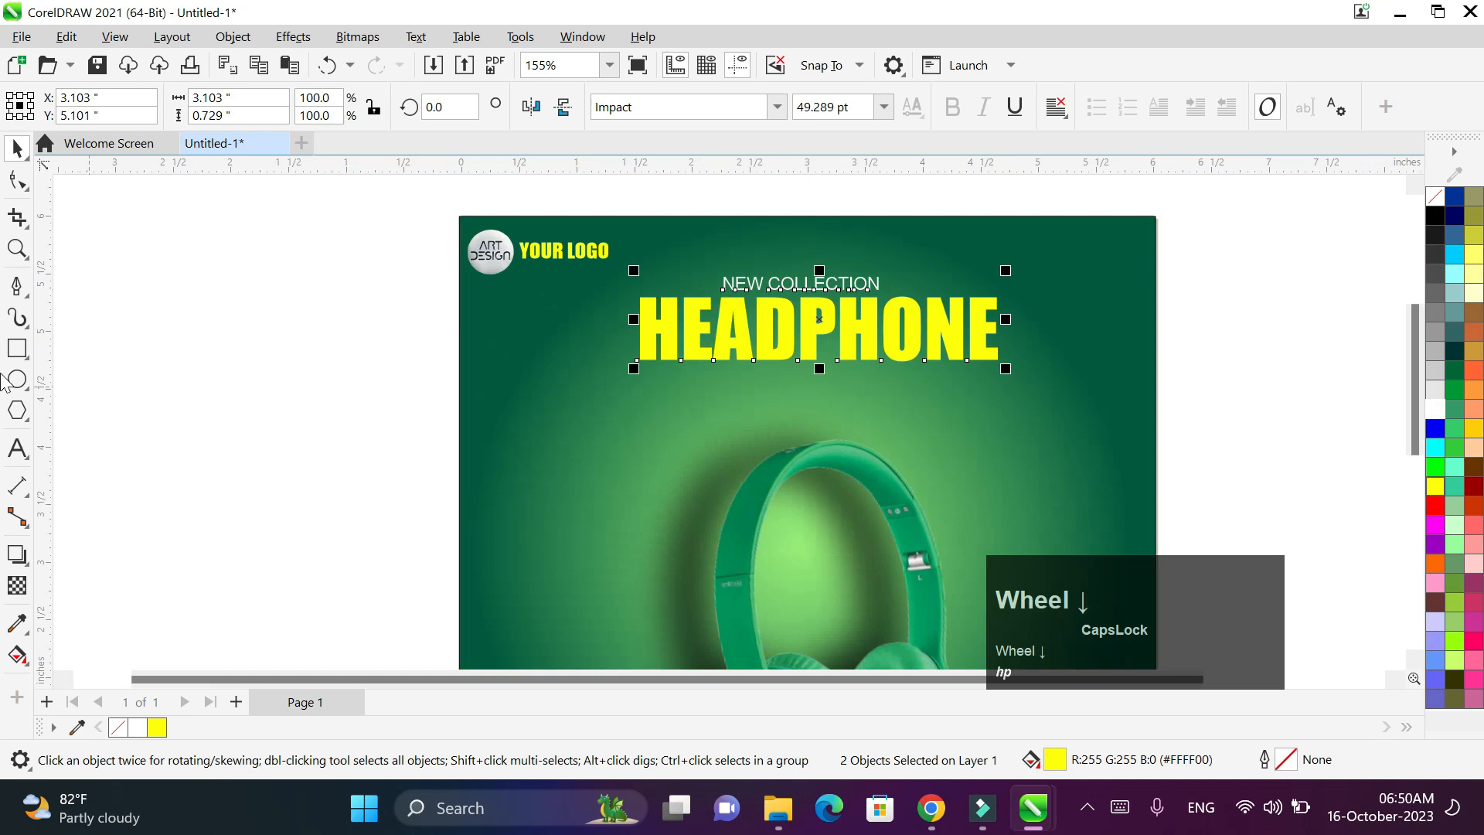
- Type the subtitle THIS IS LAST OFFER just below HEADPHONE
left_click(17, 448)
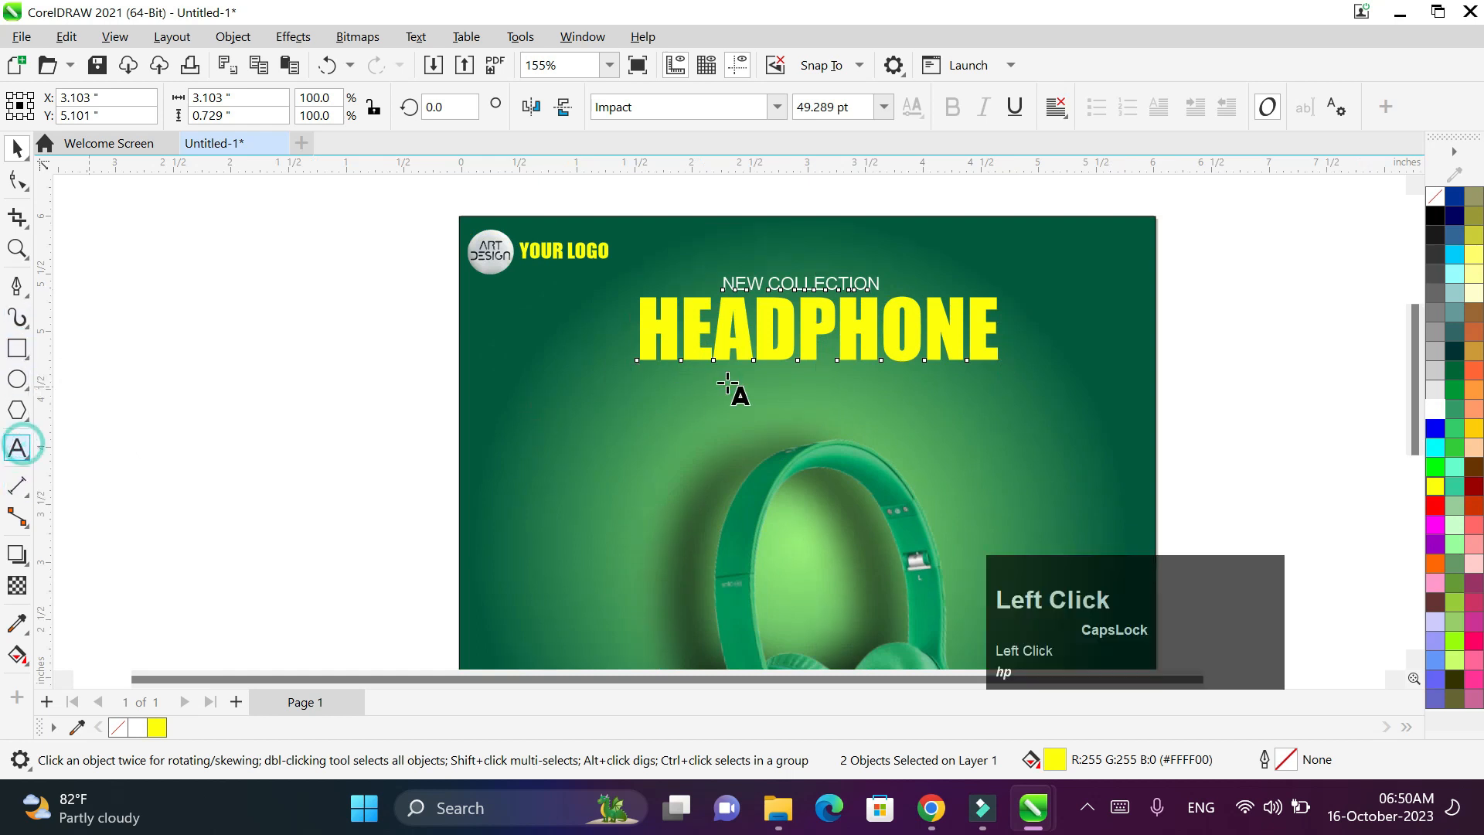
left_click(693, 379)
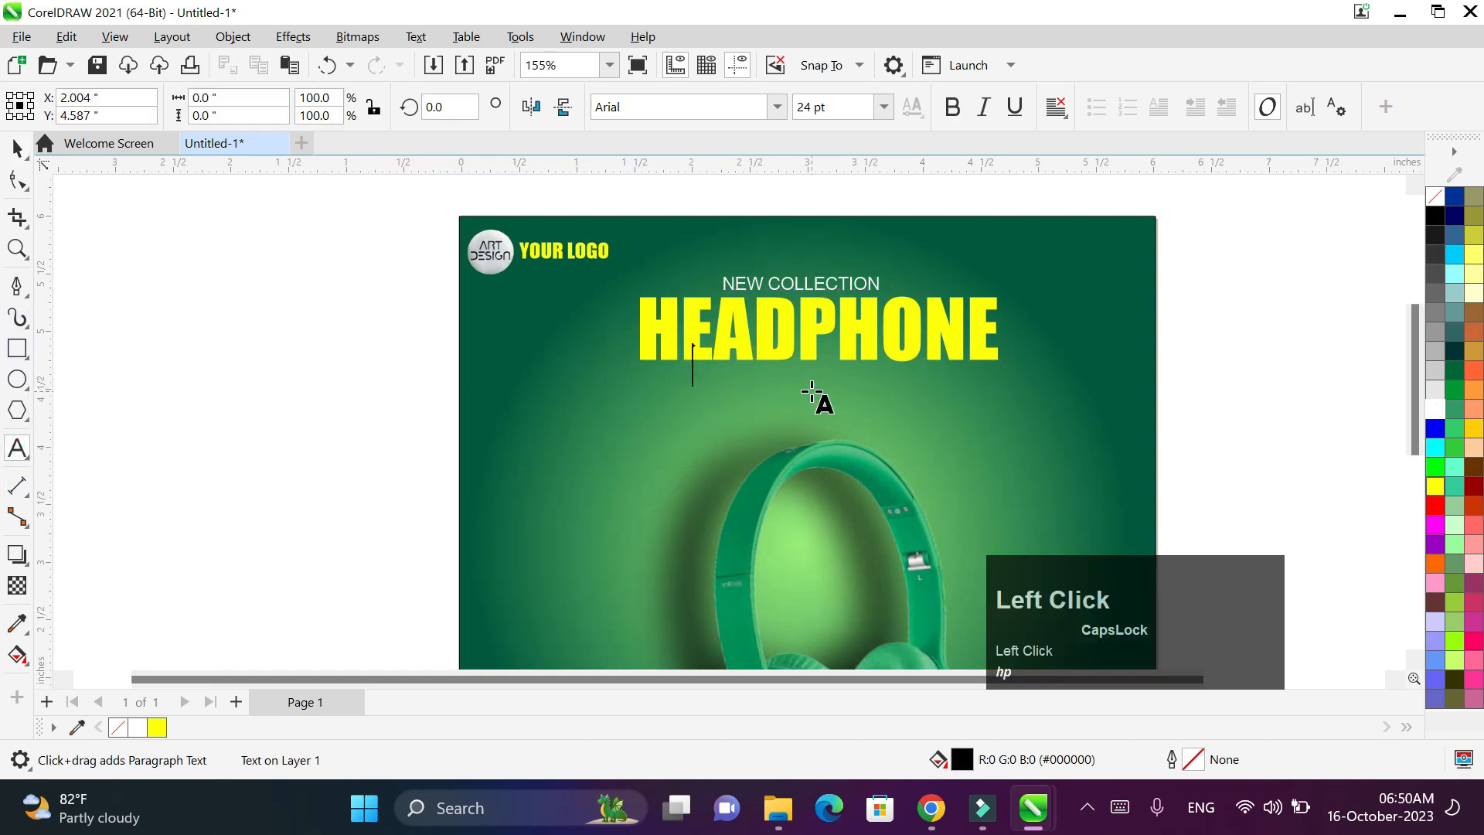
type("THIS IS ")
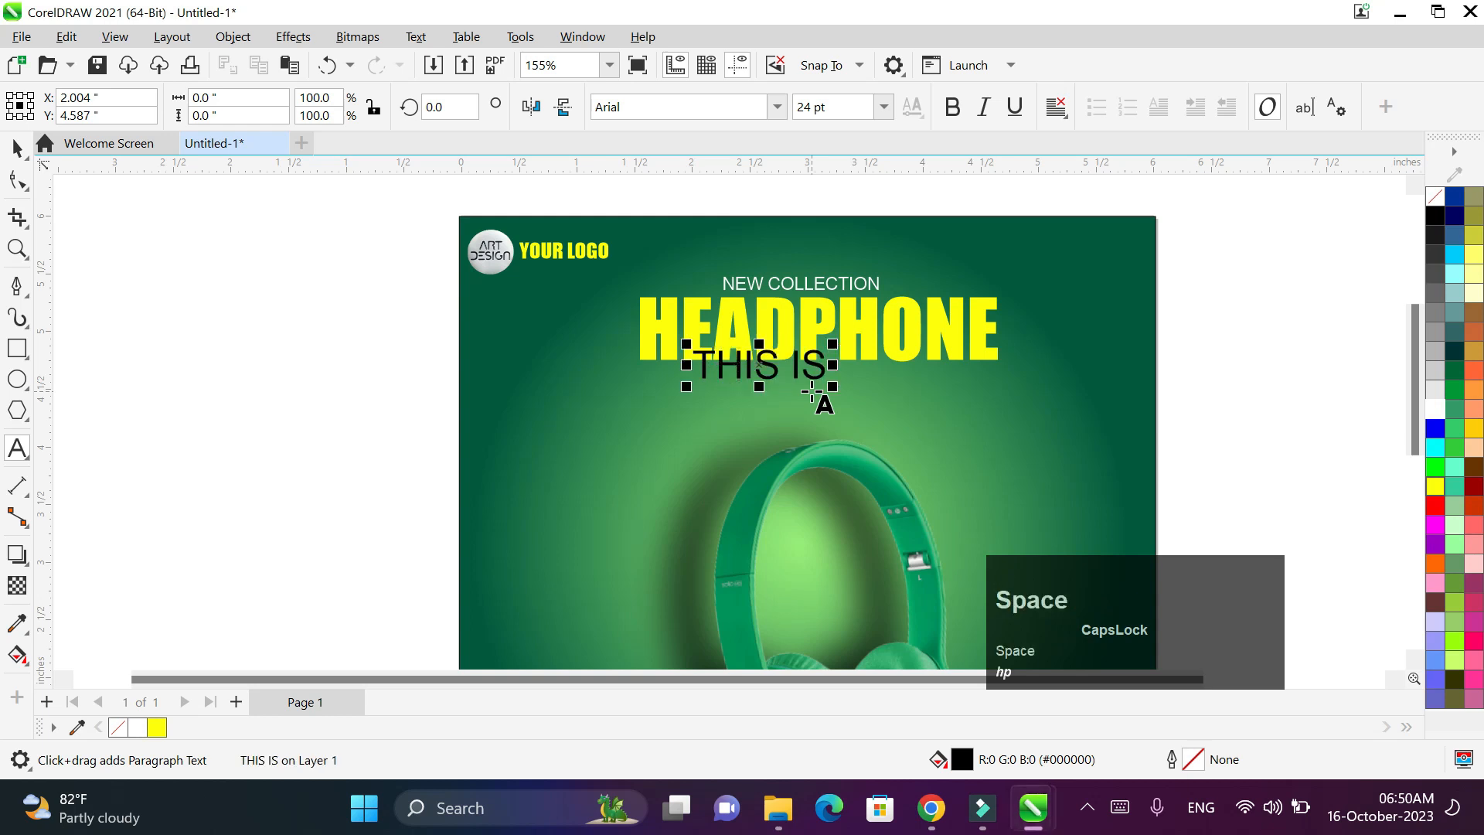
type("TH")
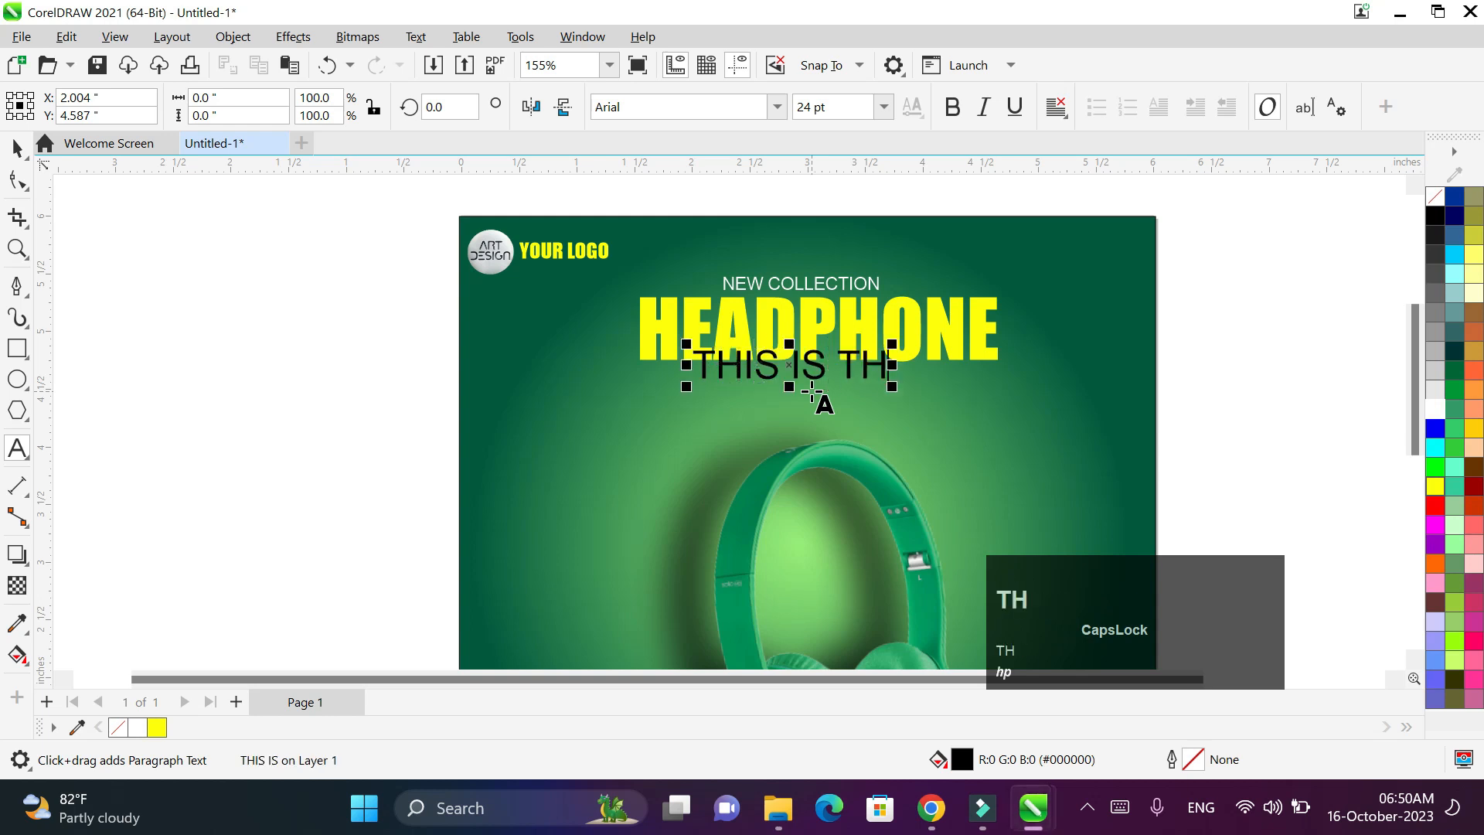
key("BackSpace")
key("BackSpace")
key("BackSpace")
key("BackSpace")
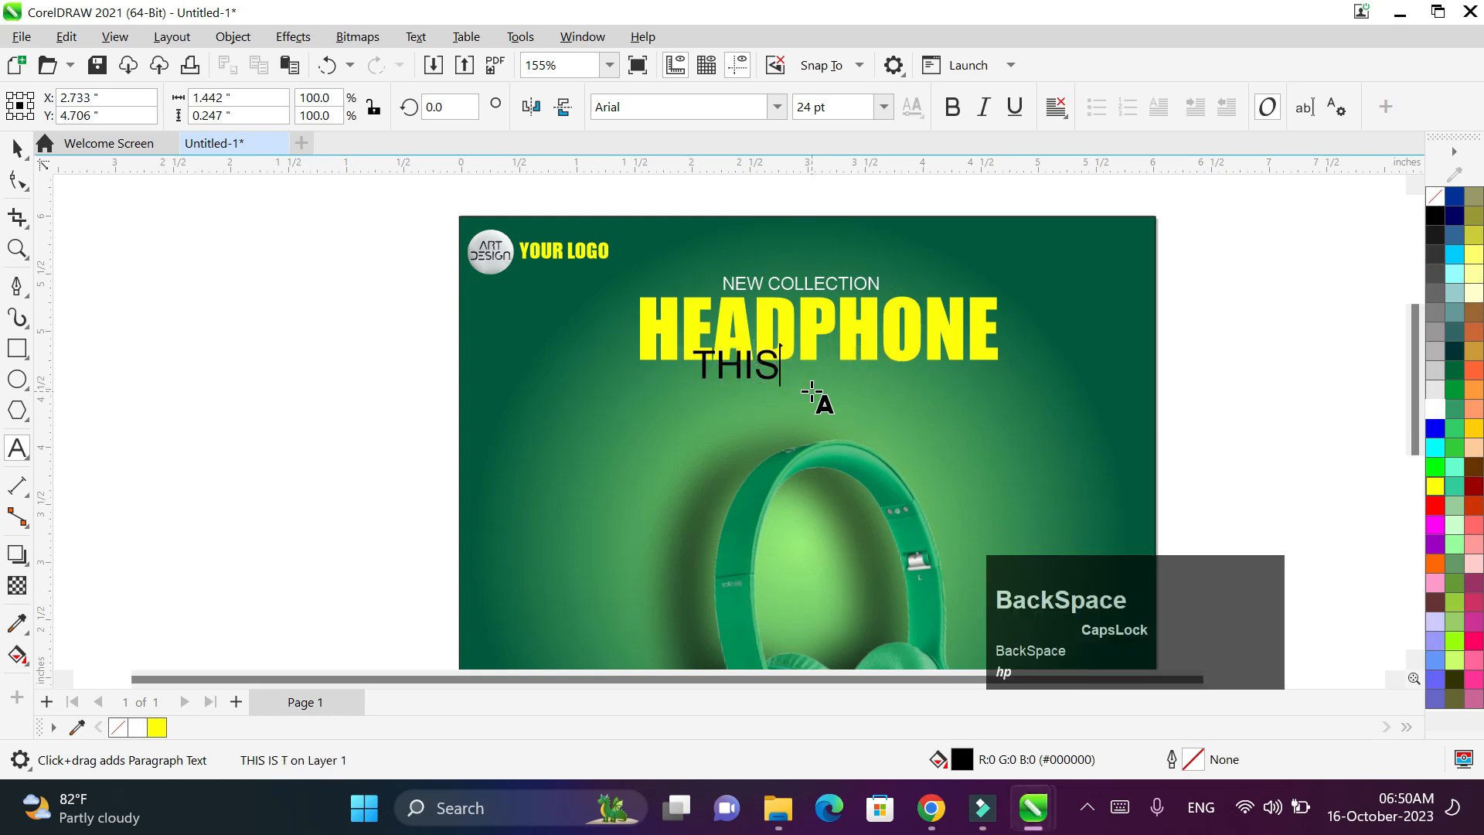
type("THIOS")
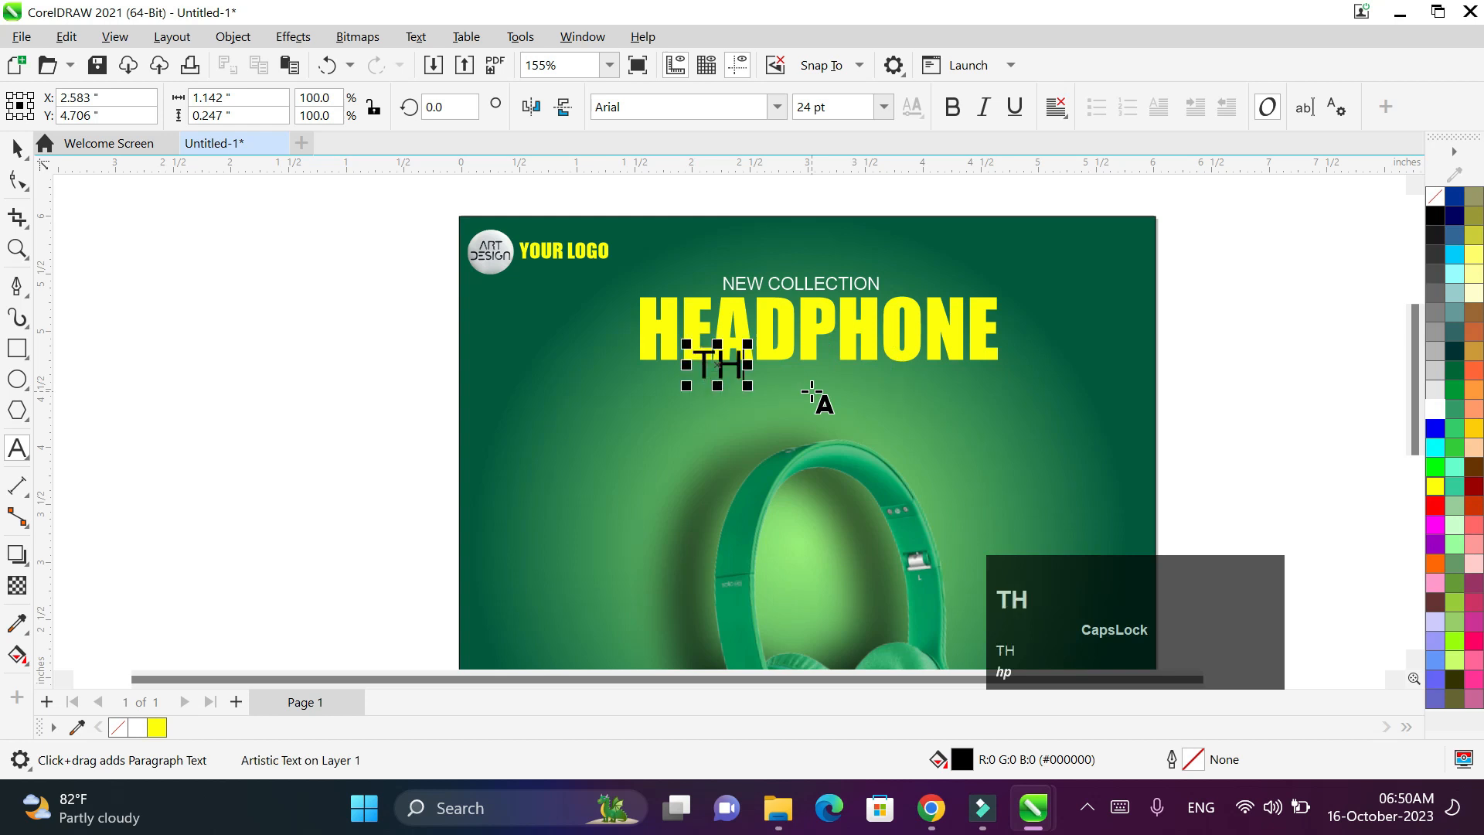
key("BackSpace")
key("BackSpace")
type("S")
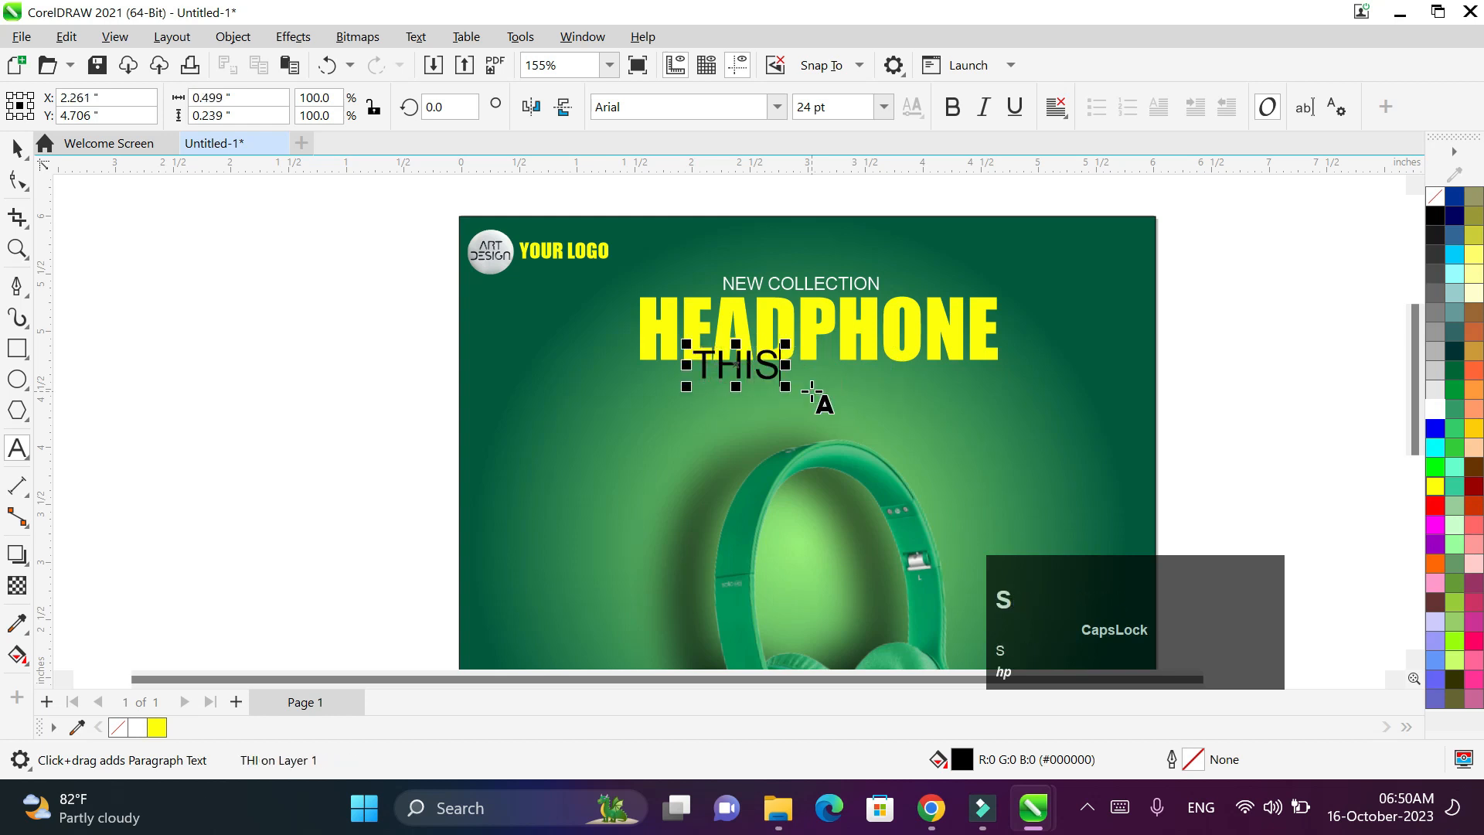
type("S")
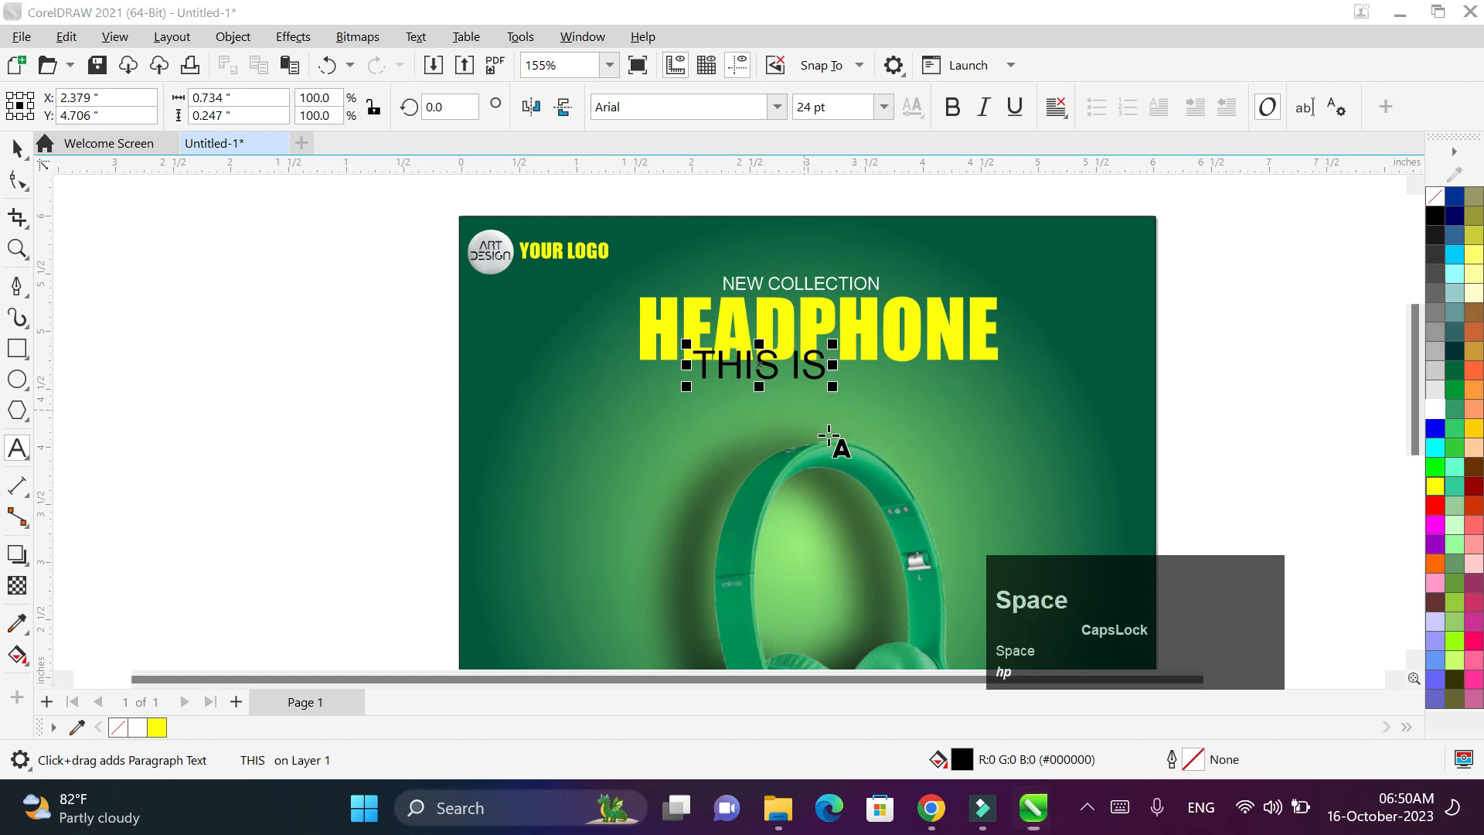
type(" LAST OFFER")
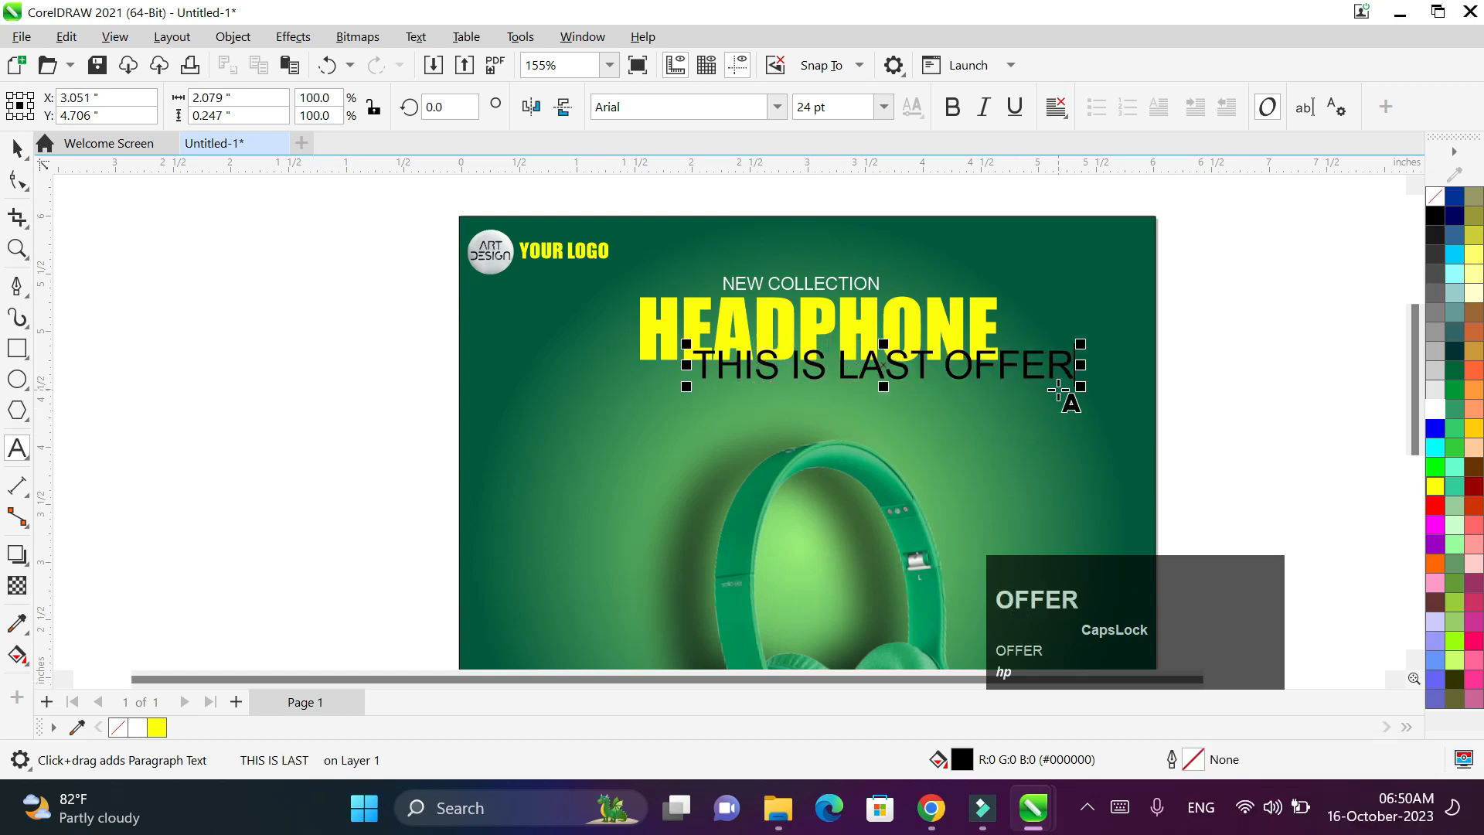
- Set the whole subtitle in the Bahnschrift font
key("ctrl+a")
left_click(1440, 408)
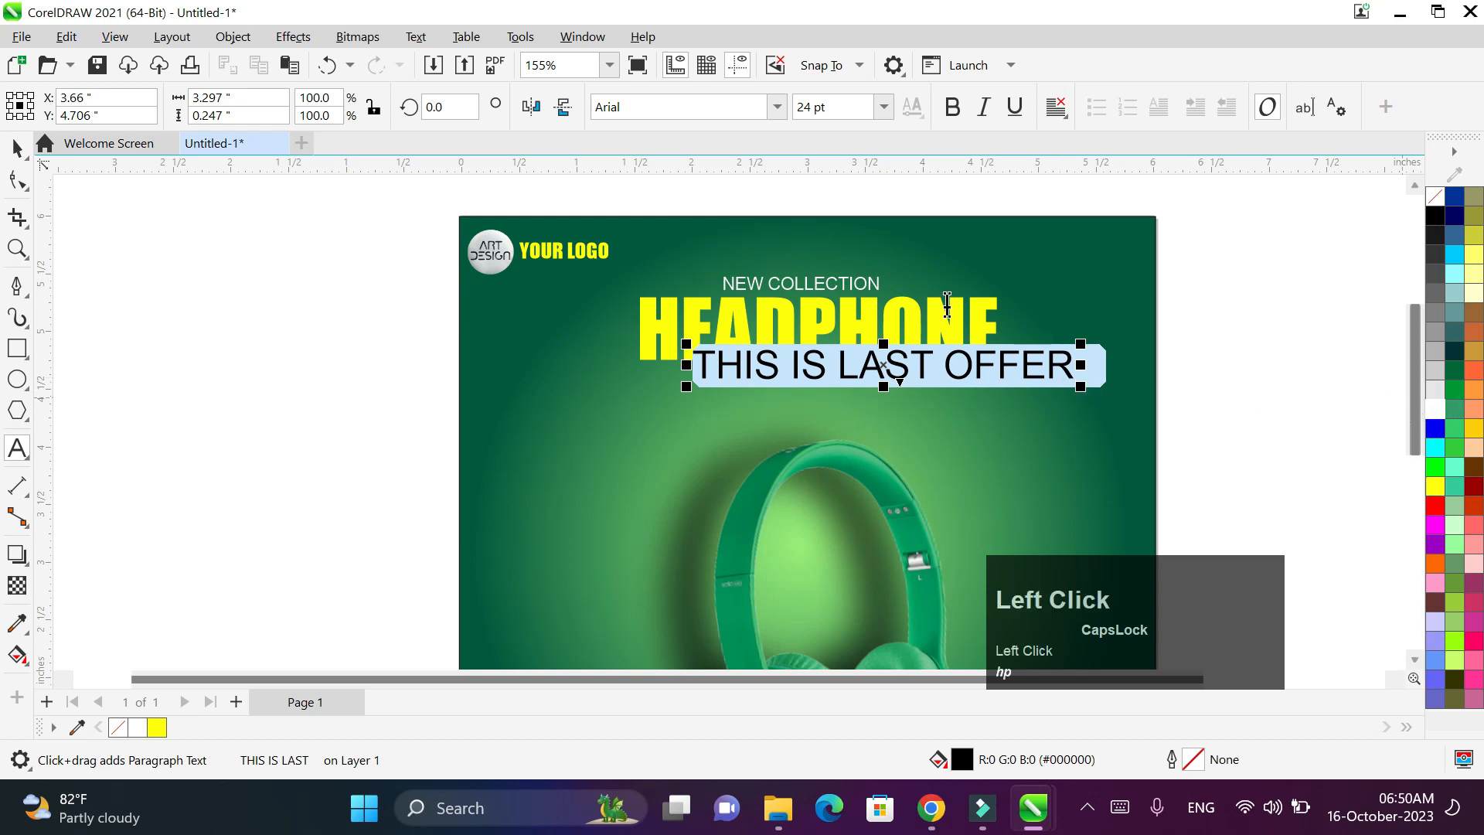
left_click(777, 107)
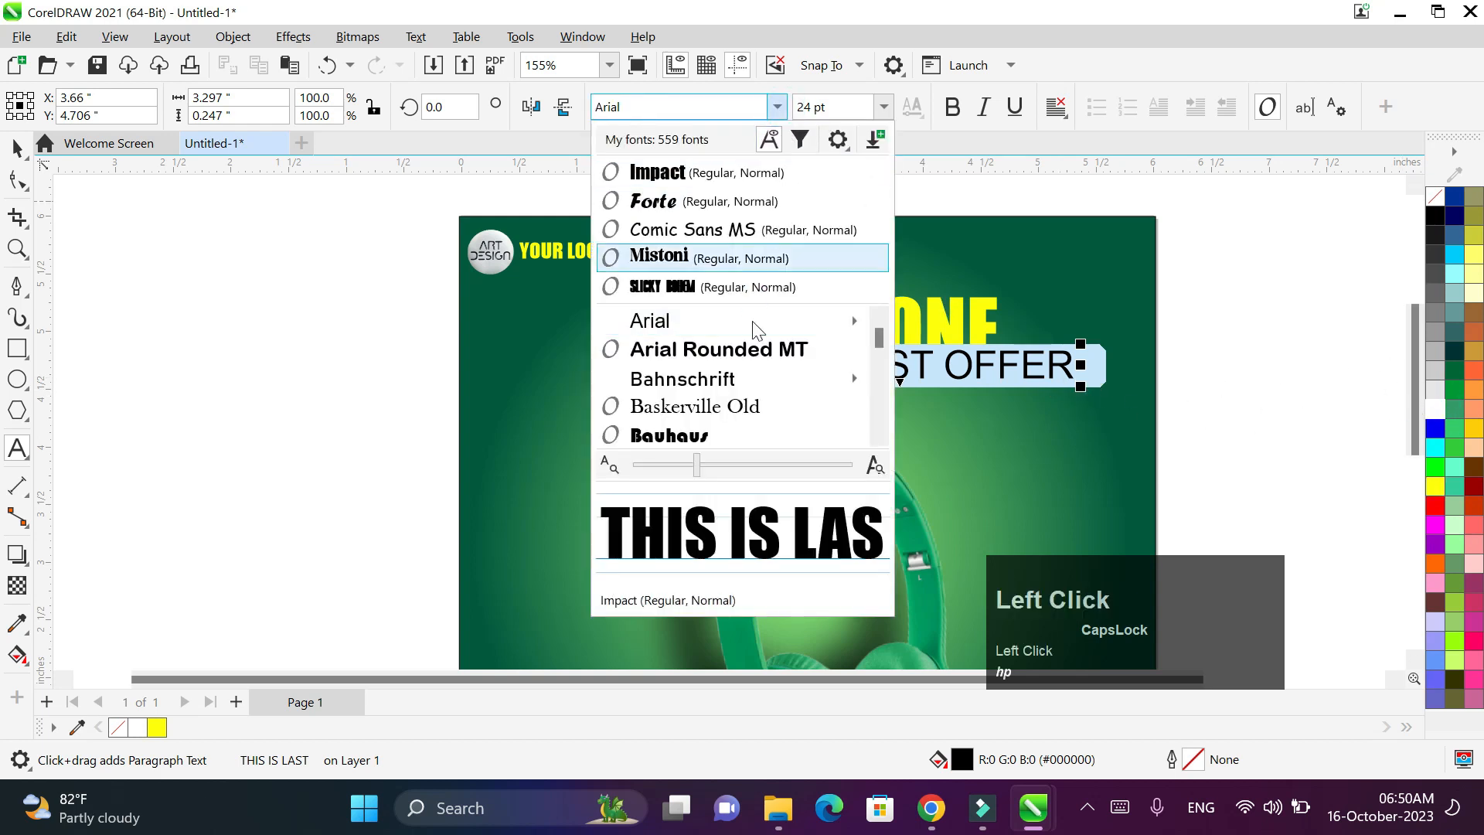
left_click(740, 379)
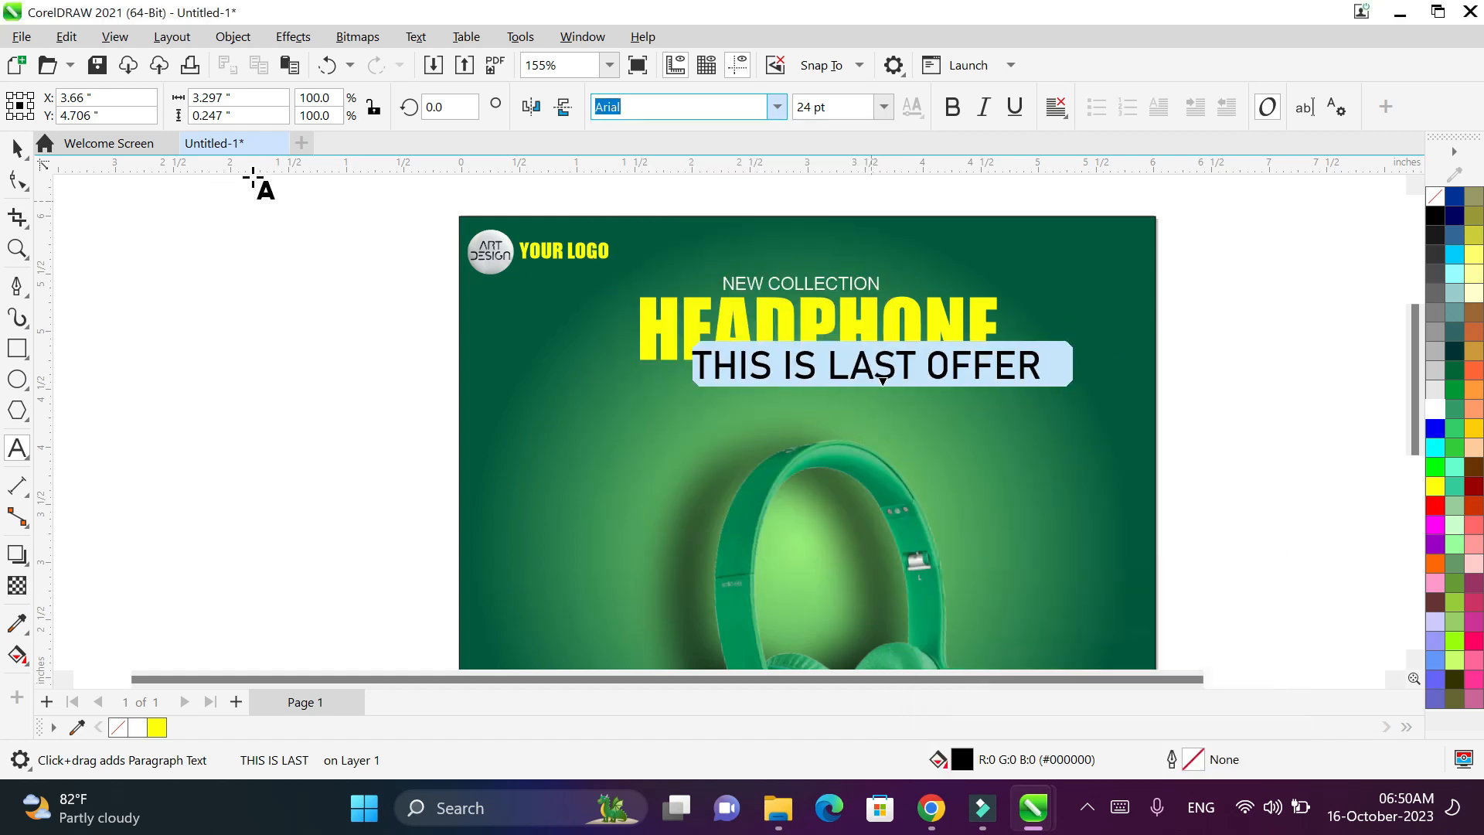
left_click(16, 145)
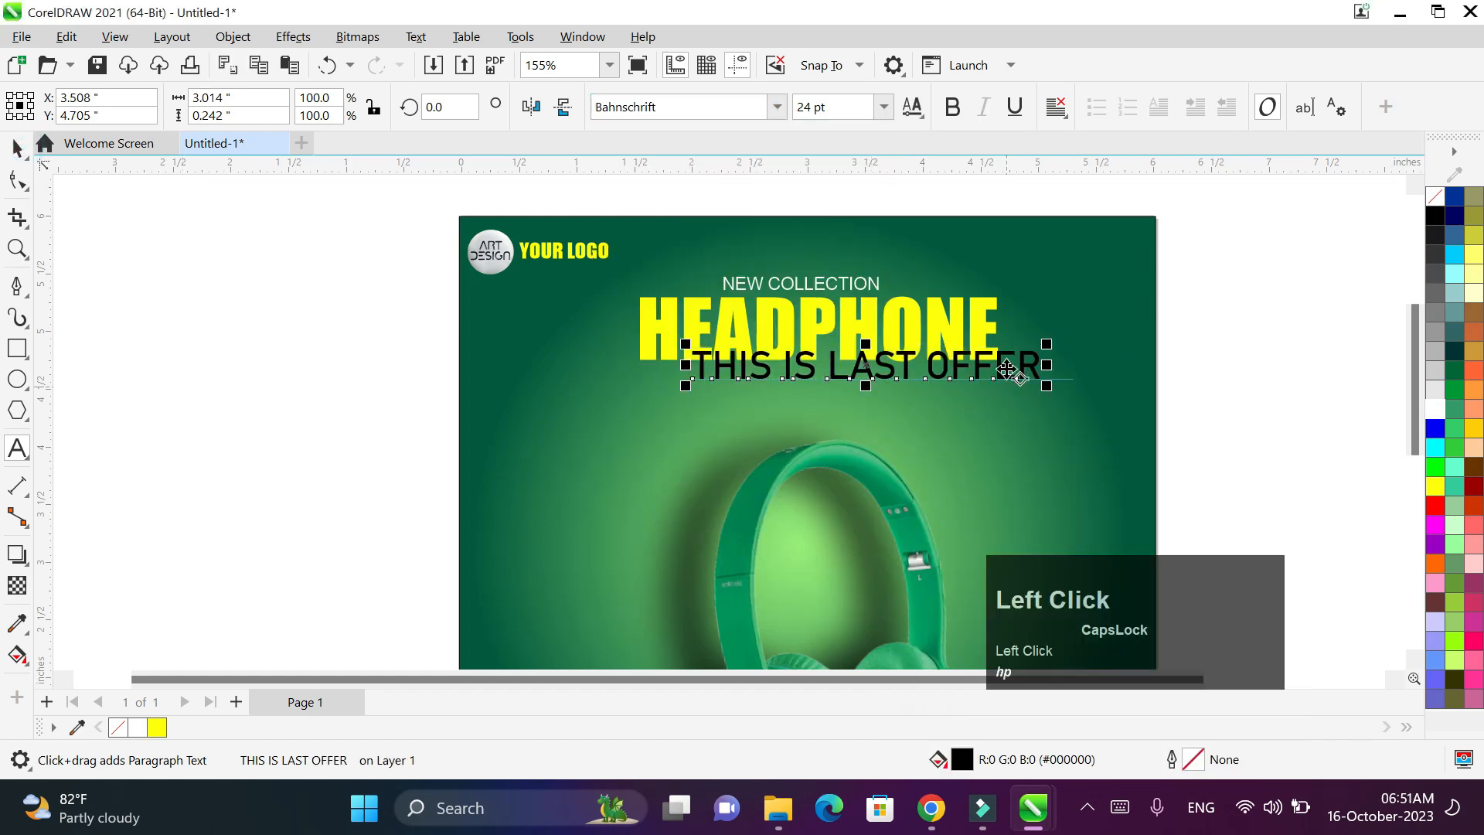
key("ctrl+a")
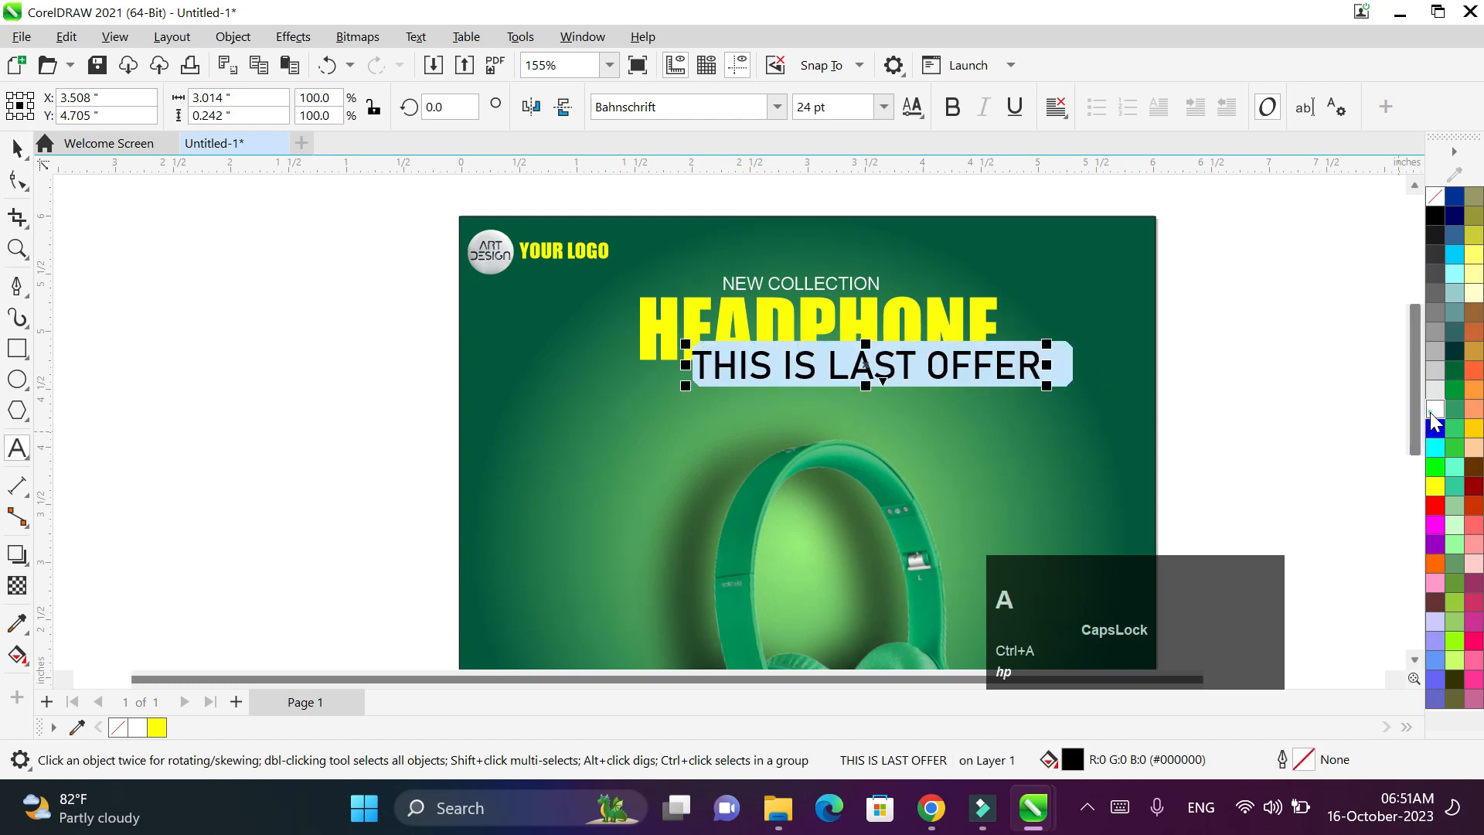
- Make THIS IS LAST OFFER white and move it under HEADPHONE
left_click(1435, 409)
left_click(1322, 396)
left_click(17, 148)
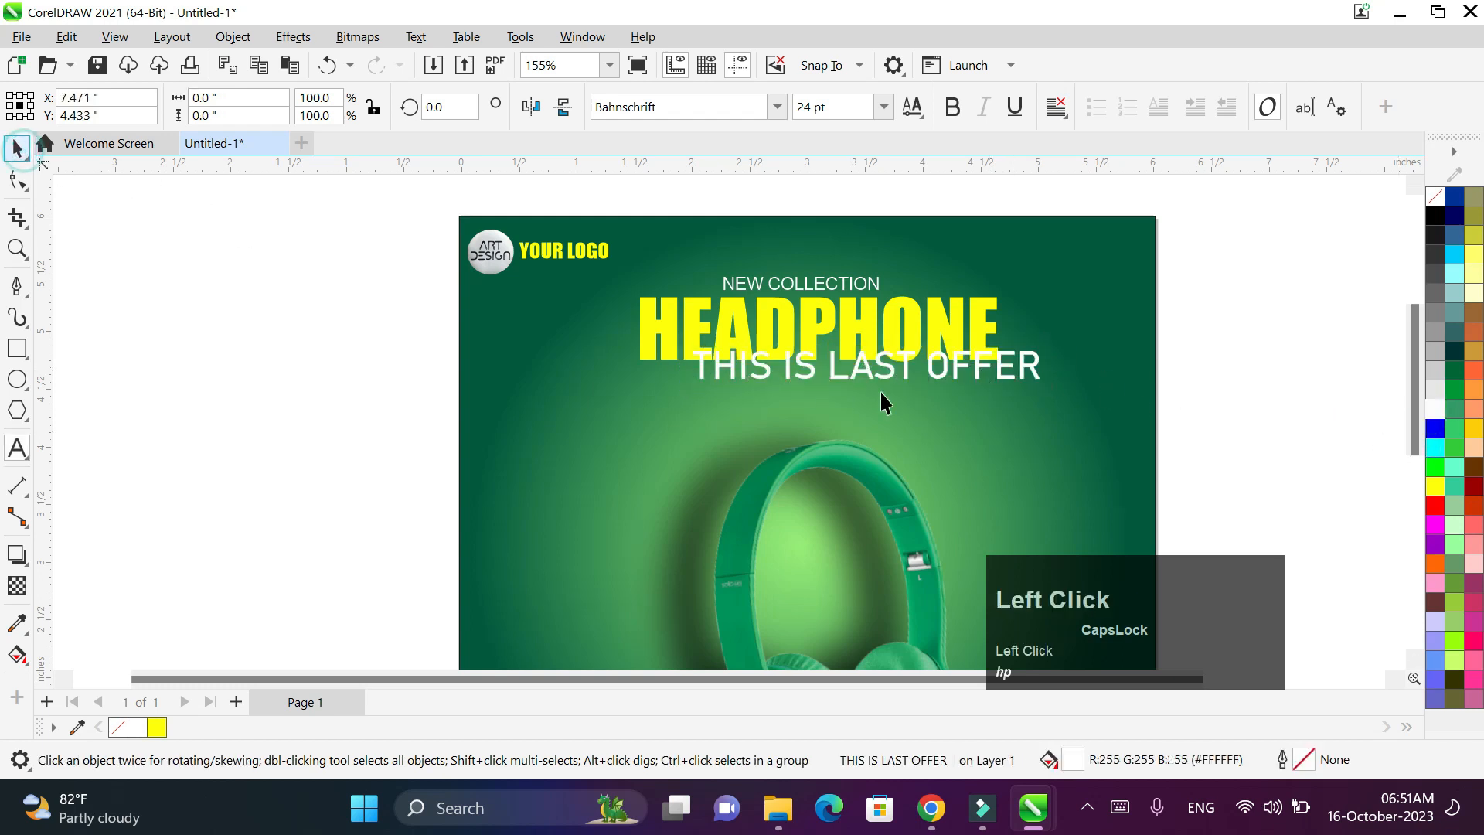
left_click_drag(903, 363, 863, 384)
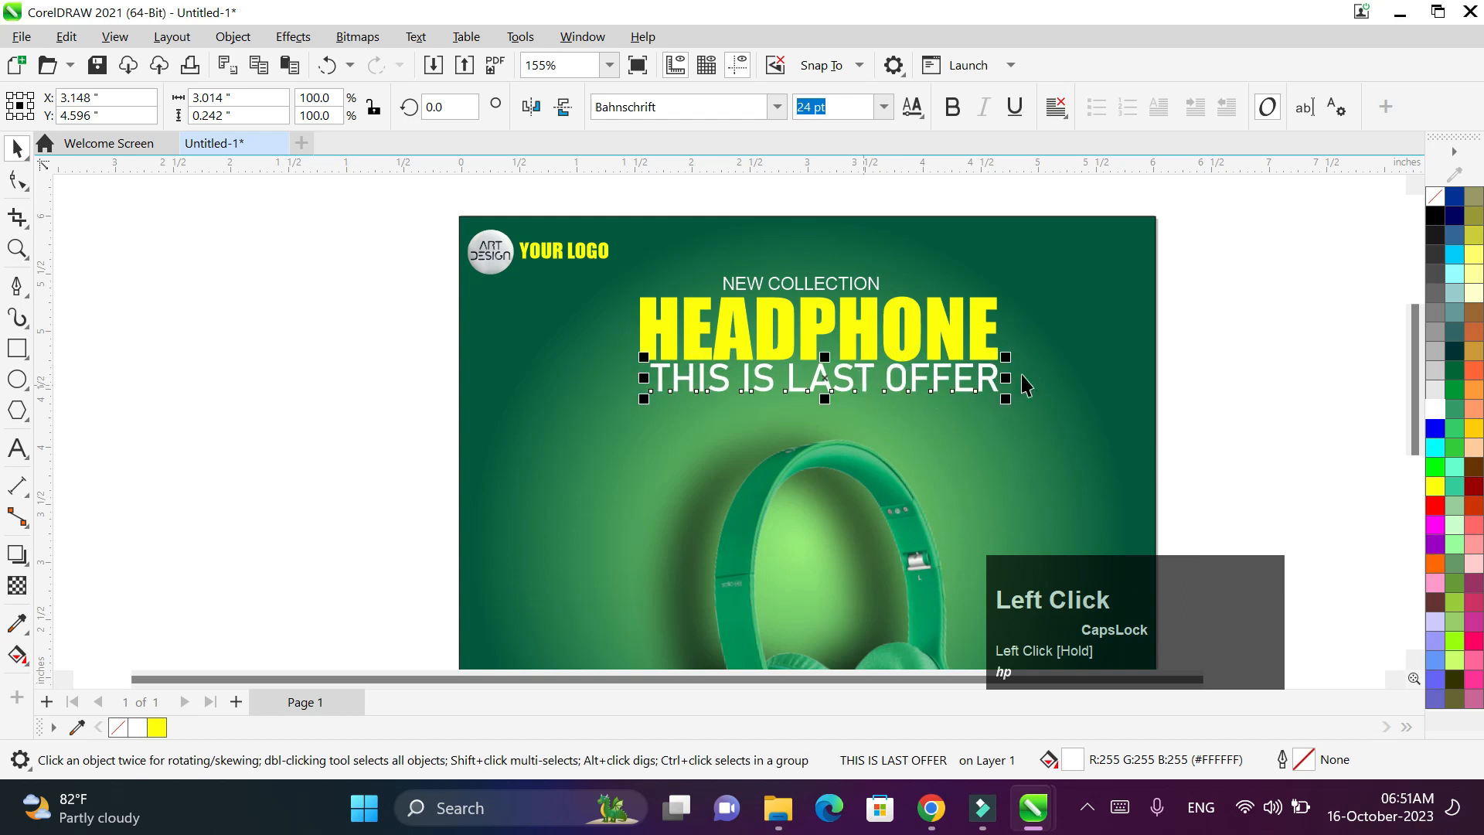
- Shrink the subtitle to about 11.774 pt and centre it beneath HEADPHONE
left_click(991, 362)
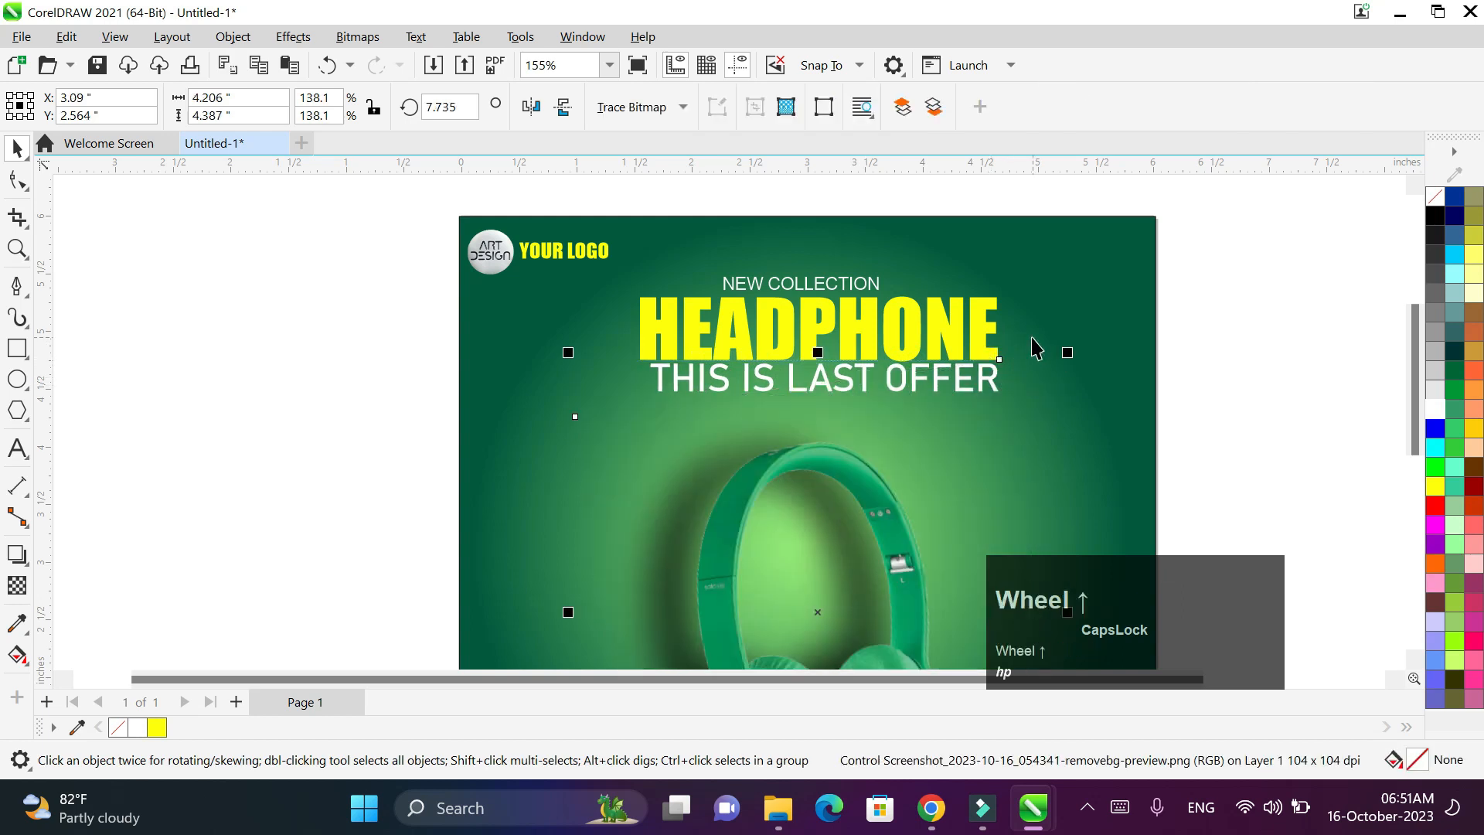
scroll(1032, 340, "up", 1)
double_click(978, 397)
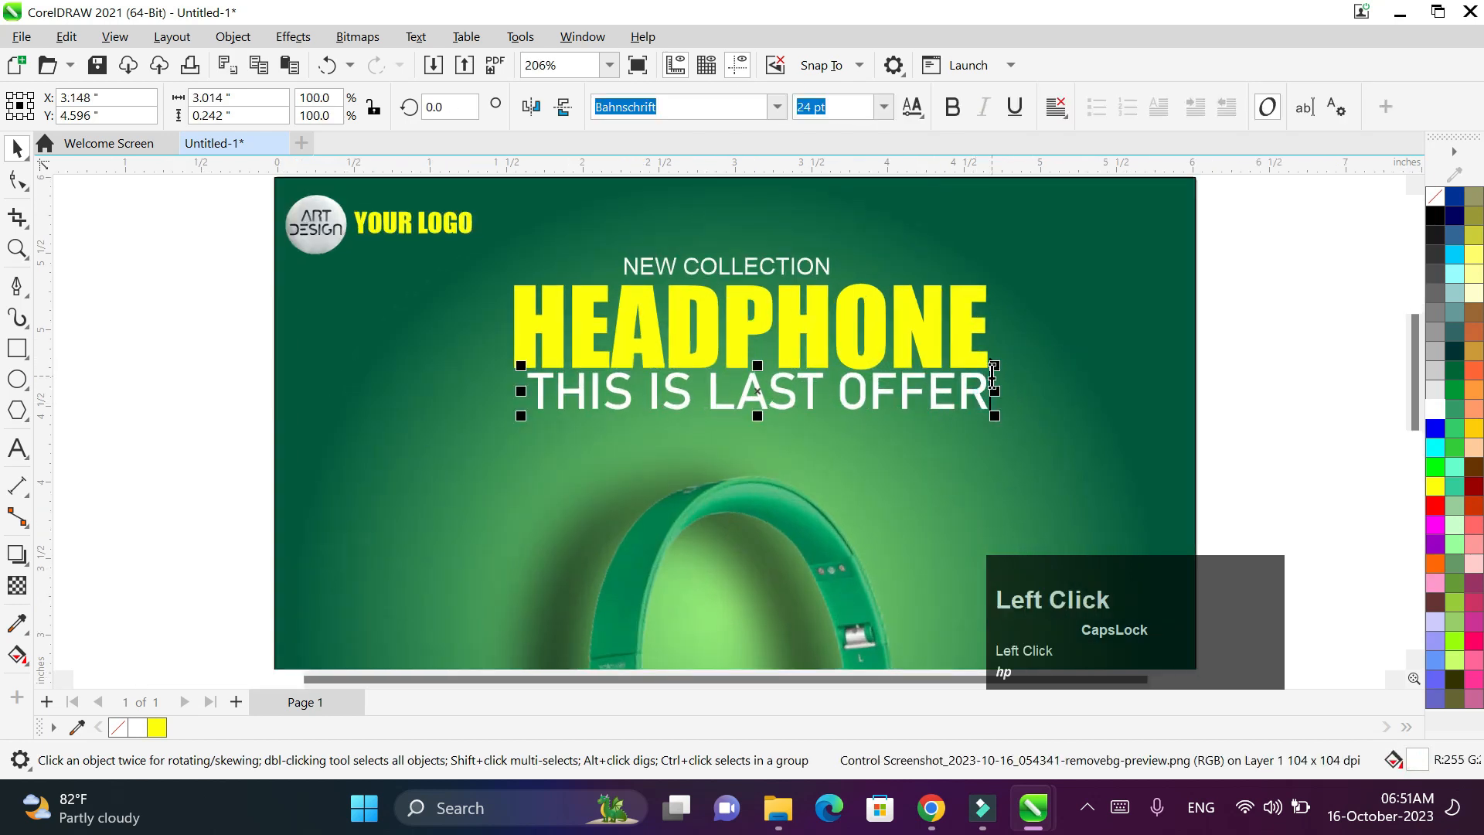
left_click_drag(978, 369, 920, 383)
left_click_drag(646, 400, 749, 384)
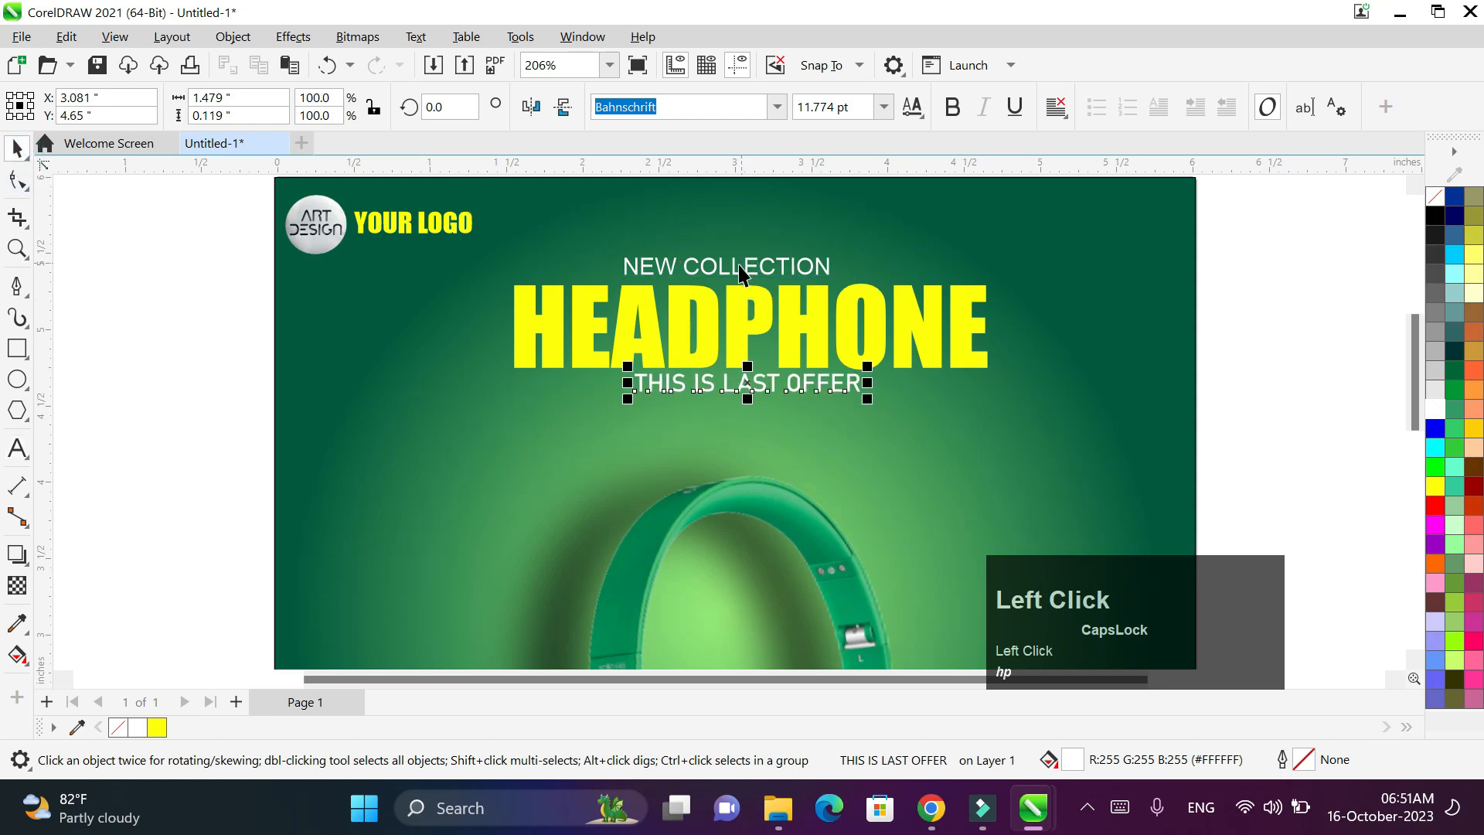
- Nudge NEW COLLECTION slightly to the right
double_click(732, 272)
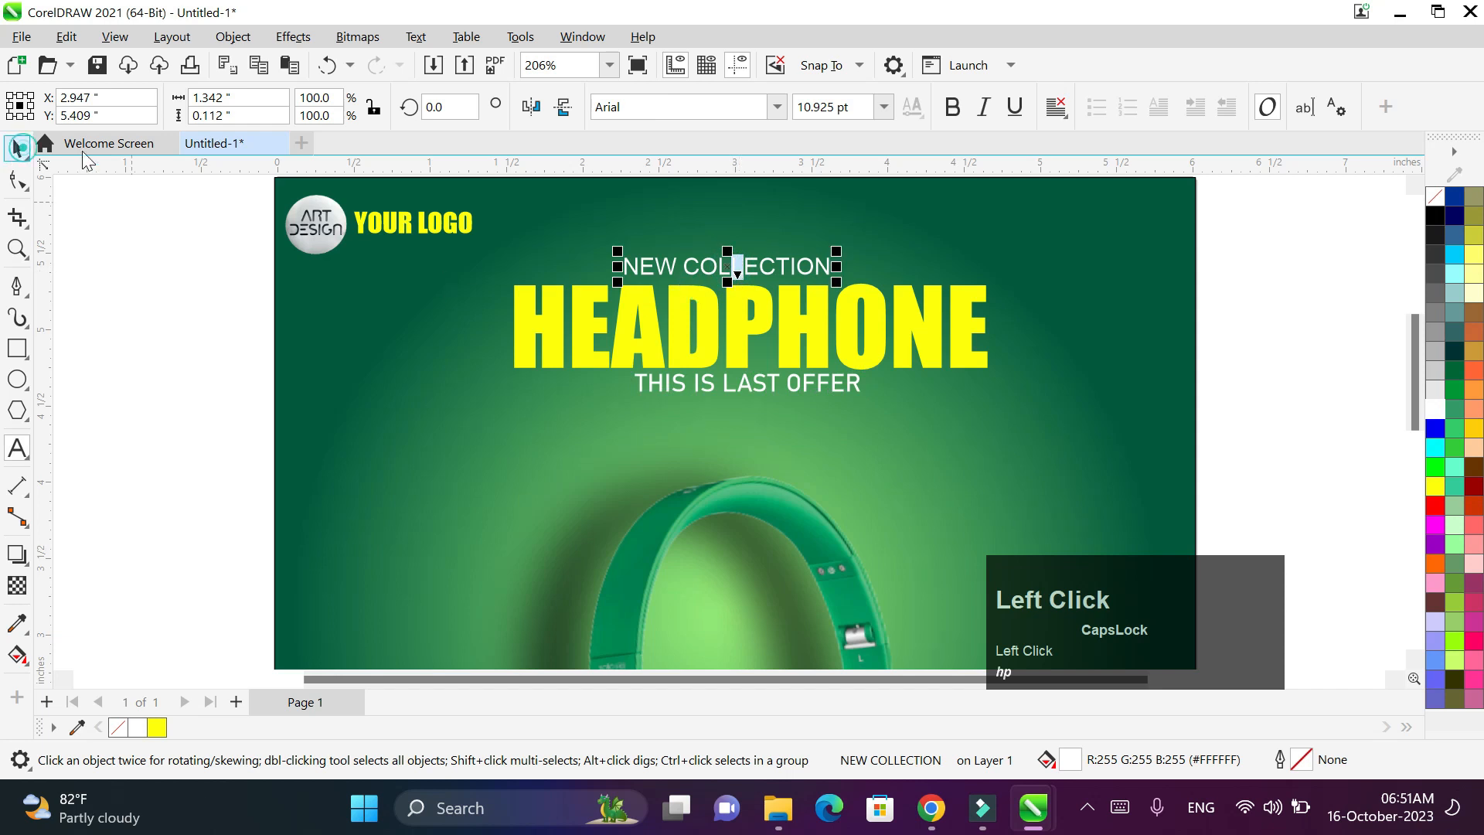
scroll(730, 266, "down", 2)
scroll(730, 267, "up", 2)
scroll(730, 267, "down", 2)
left_click(727, 263)
left_click_drag(727, 263, 735, 269)
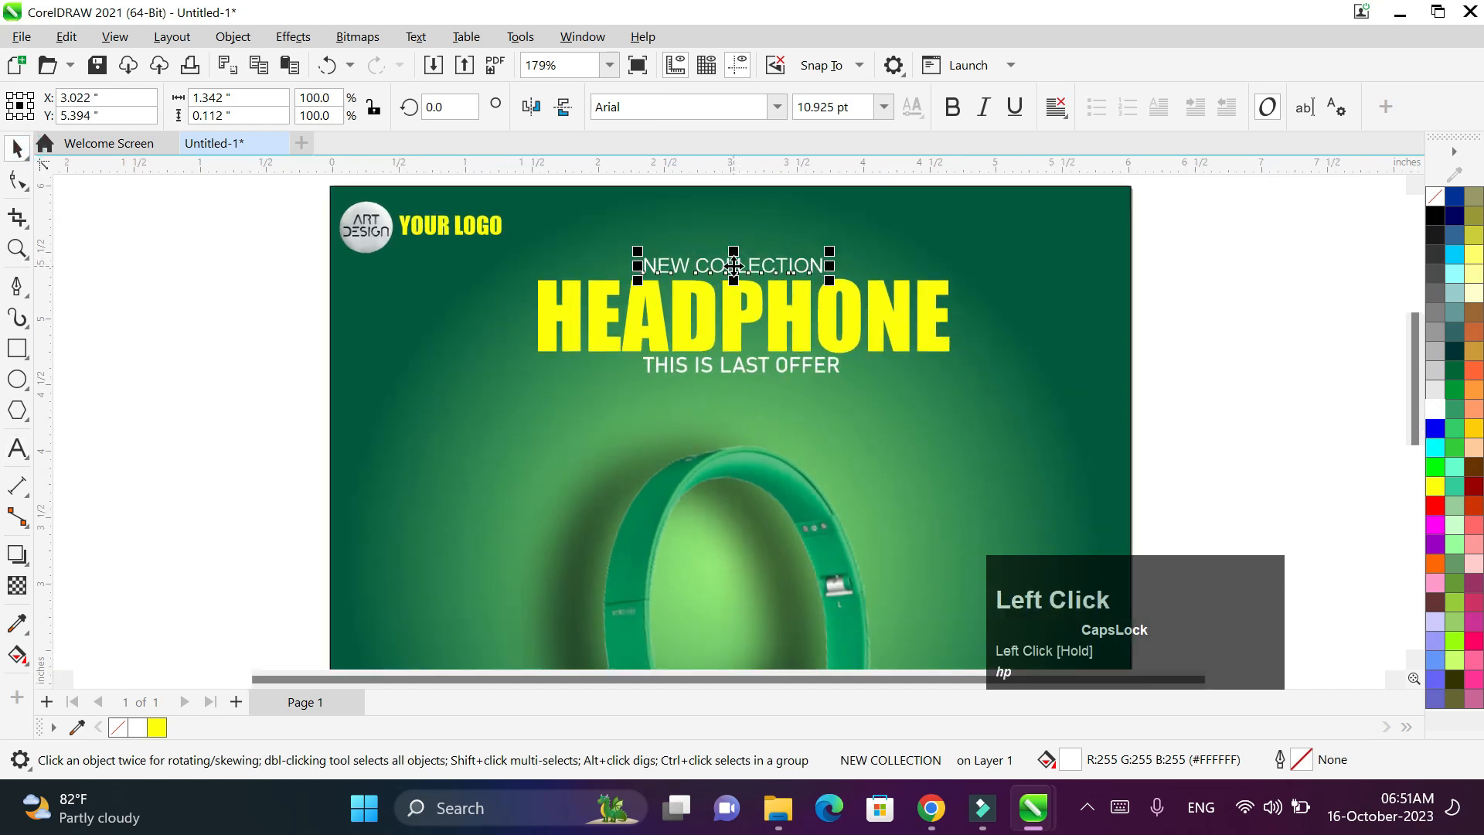
scroll(530, 371, "up", 1)
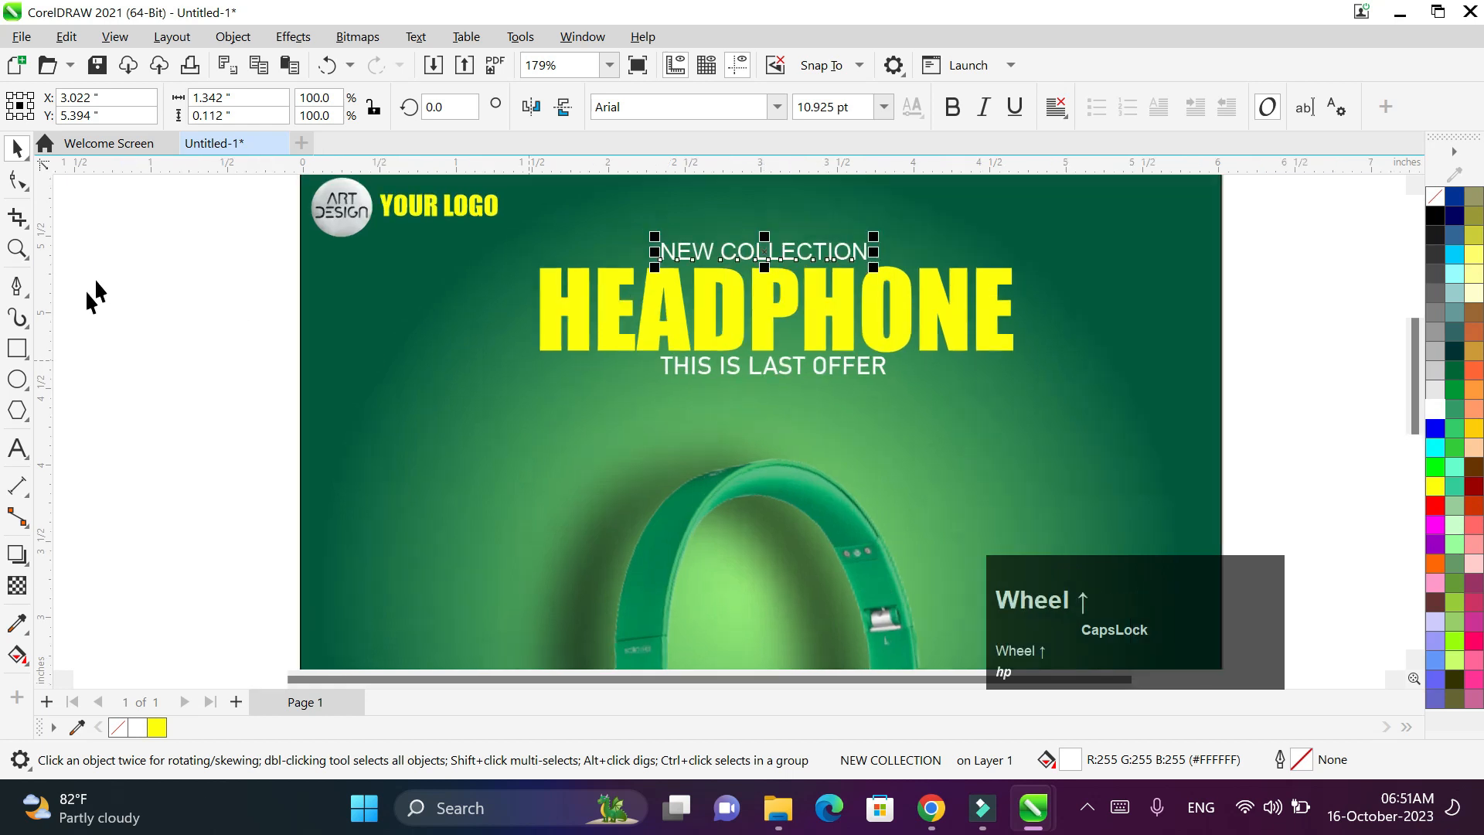
left_click(26, 296)
left_click(30, 303)
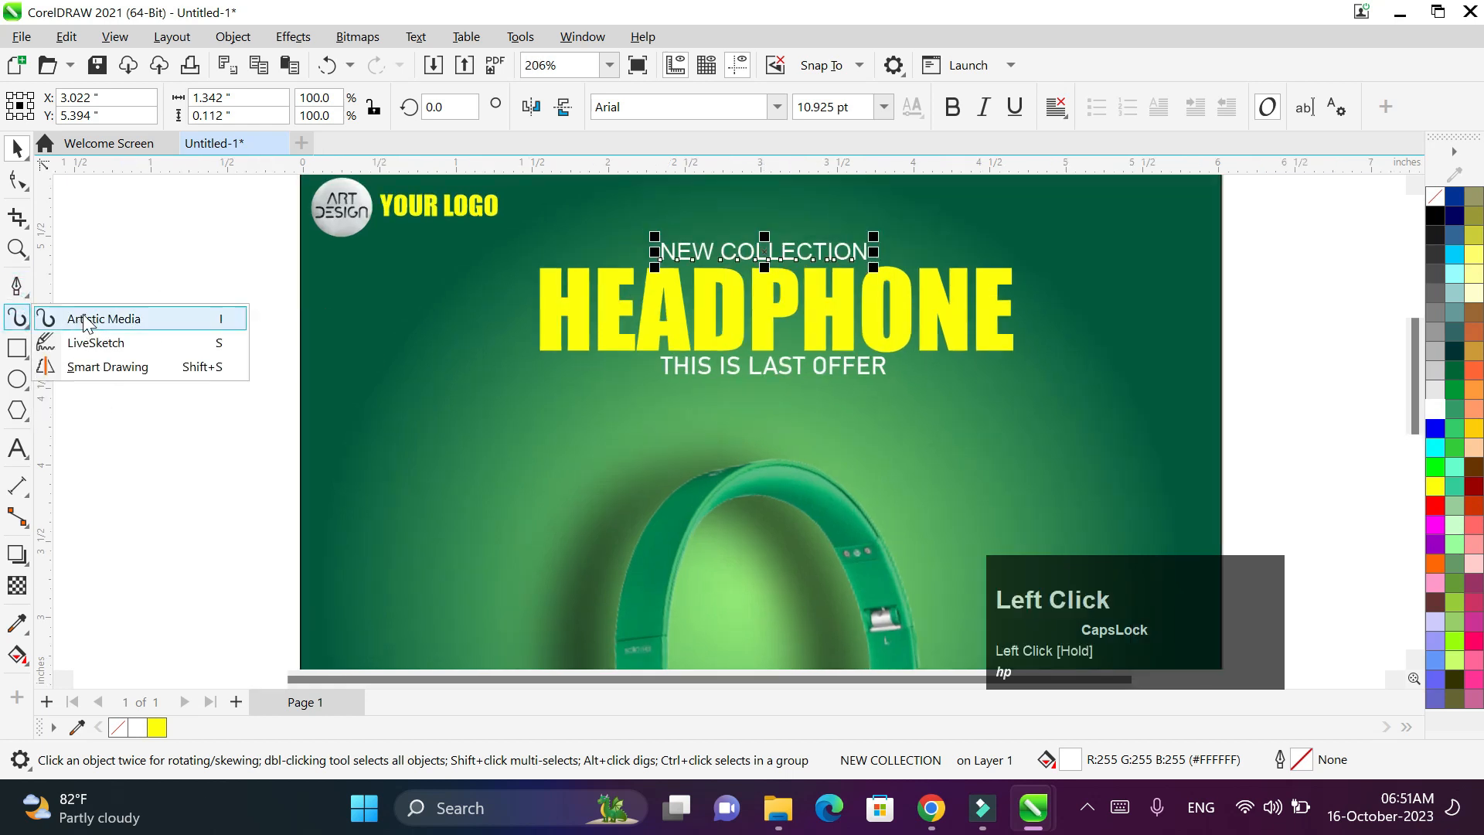
- Draw a short horizontal line left of THIS IS LAST OFFER, 3 pt thick with a white outline
left_click(27, 293)
left_click(89, 307)
left_click_drag(541, 371, 655, 371)
left_click(804, 106)
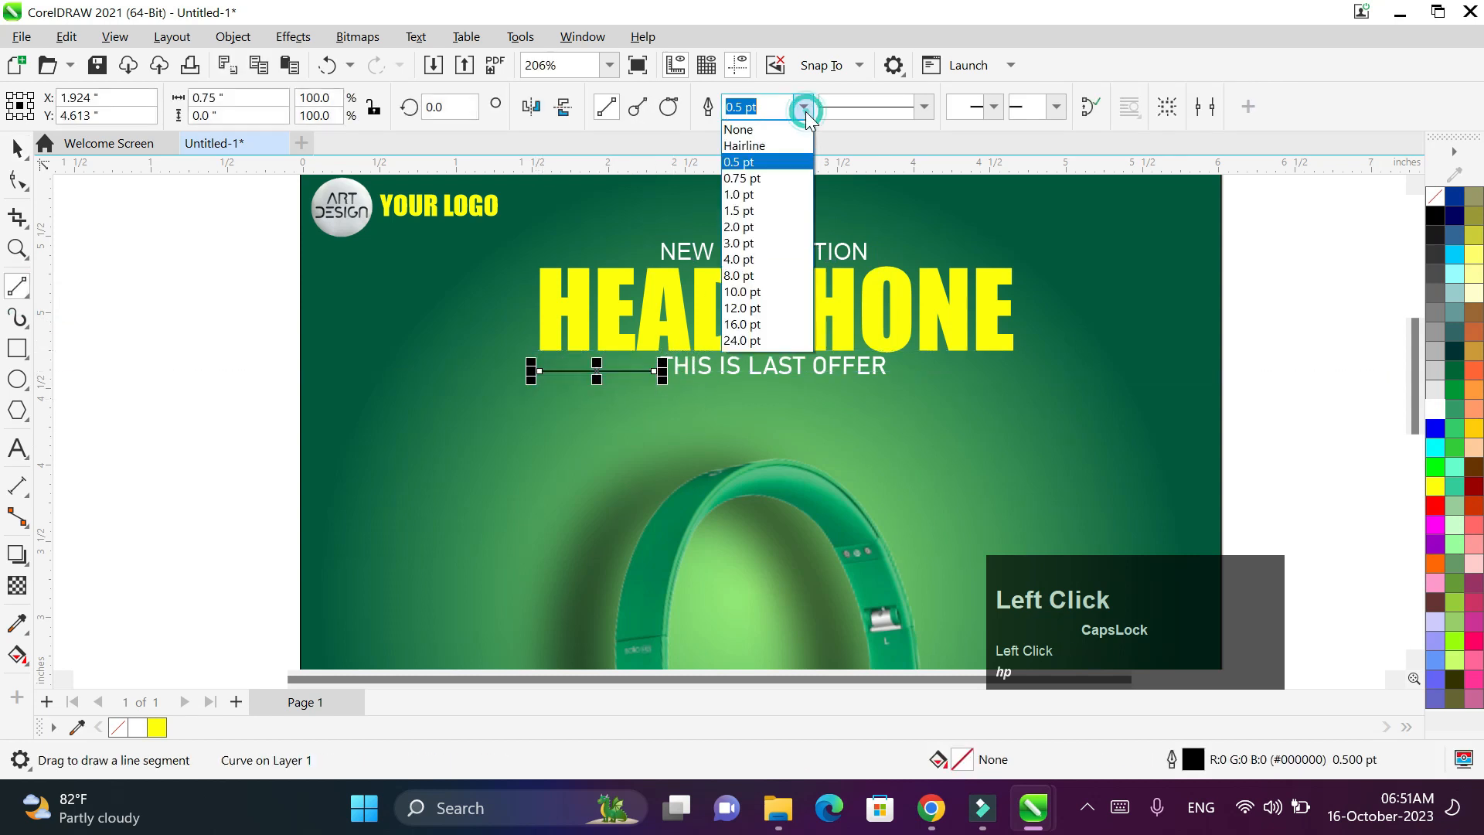
left_click(780, 242)
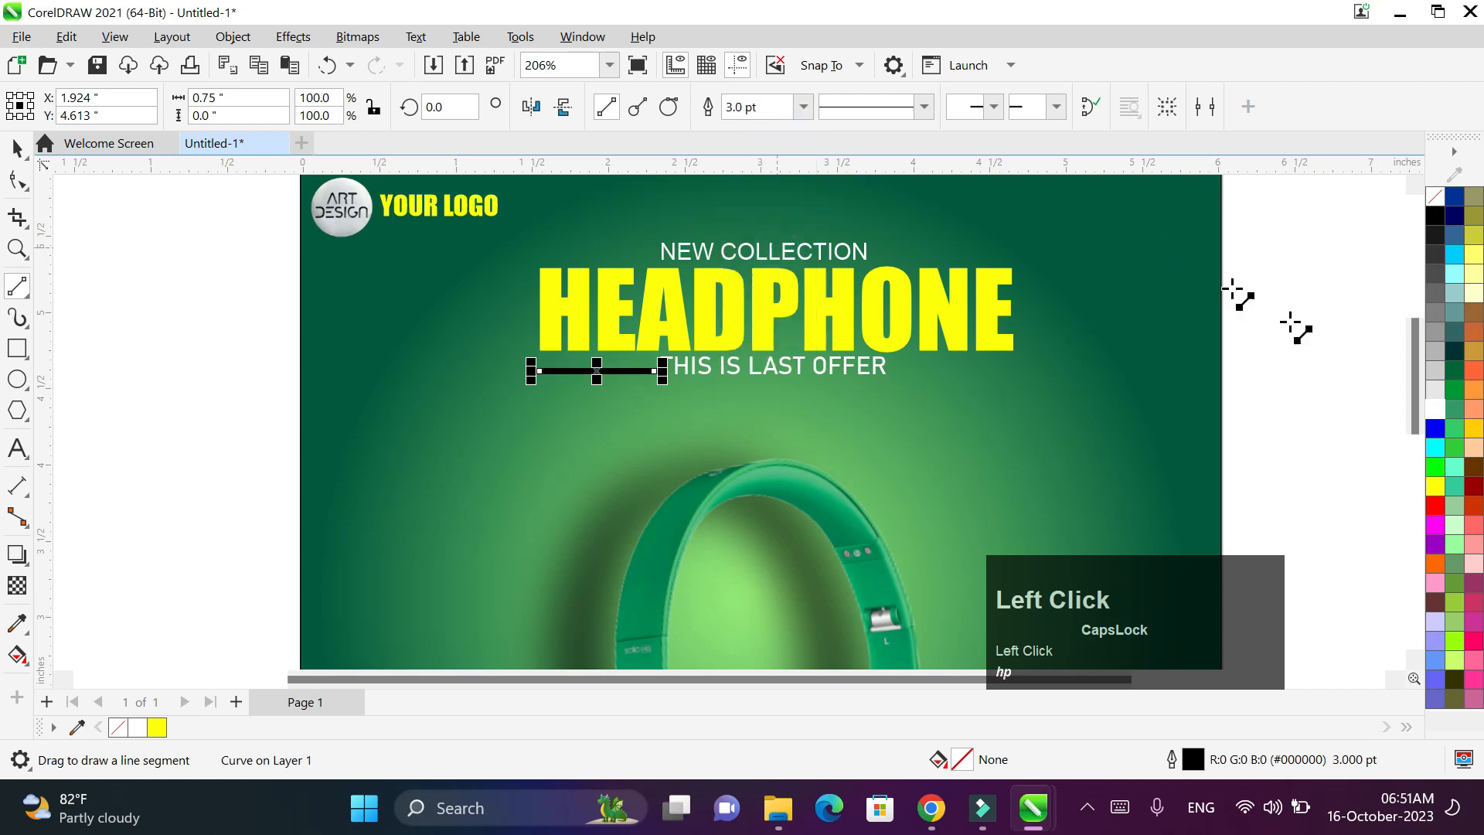
left_click(1433, 405)
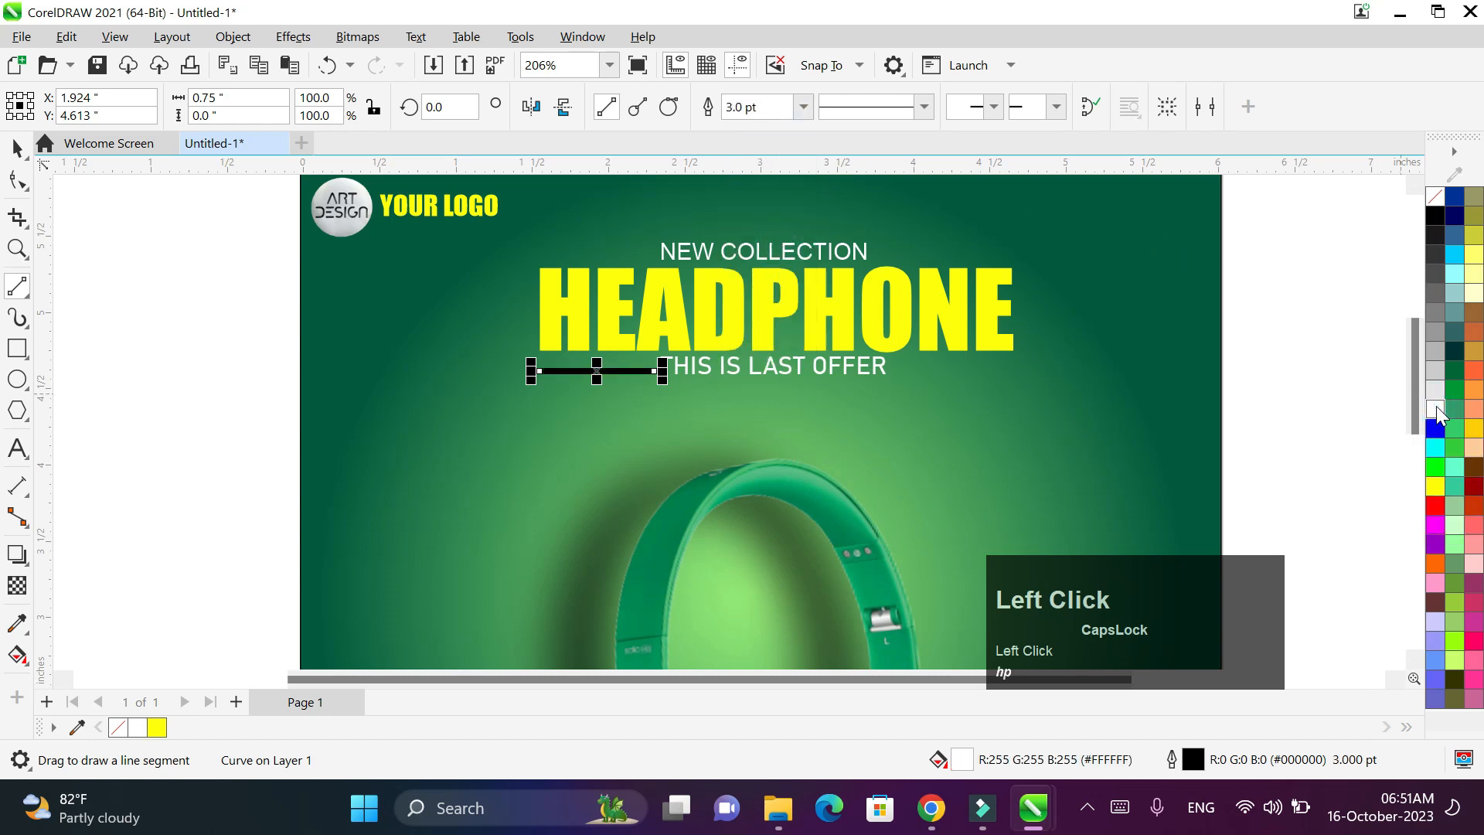
right_click(1436, 412)
left_click(1337, 420)
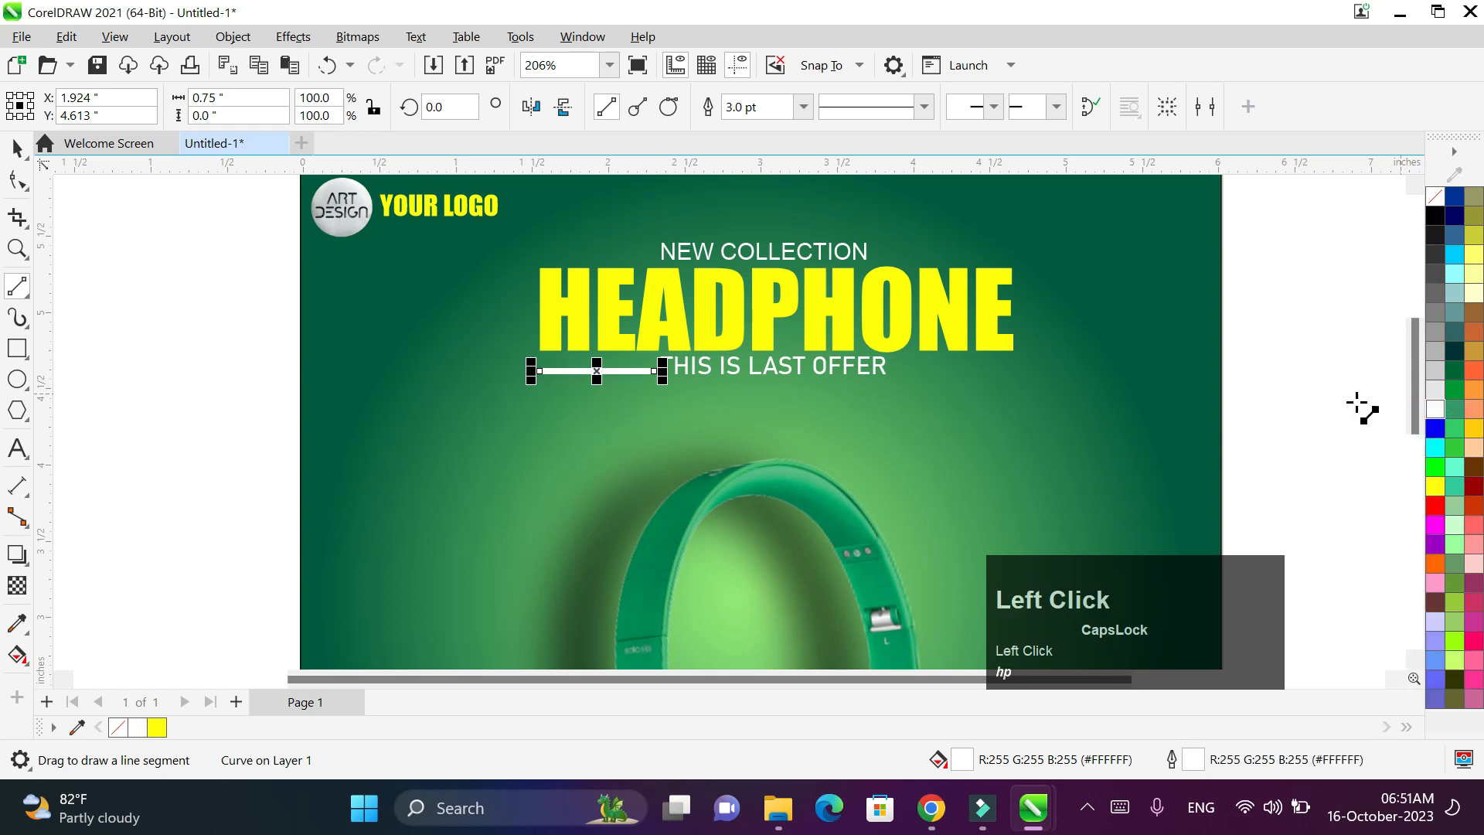
- Place a copy of the white line on the right side of the subtitle
scroll(804, 404, "up", 2)
left_click(16, 151)
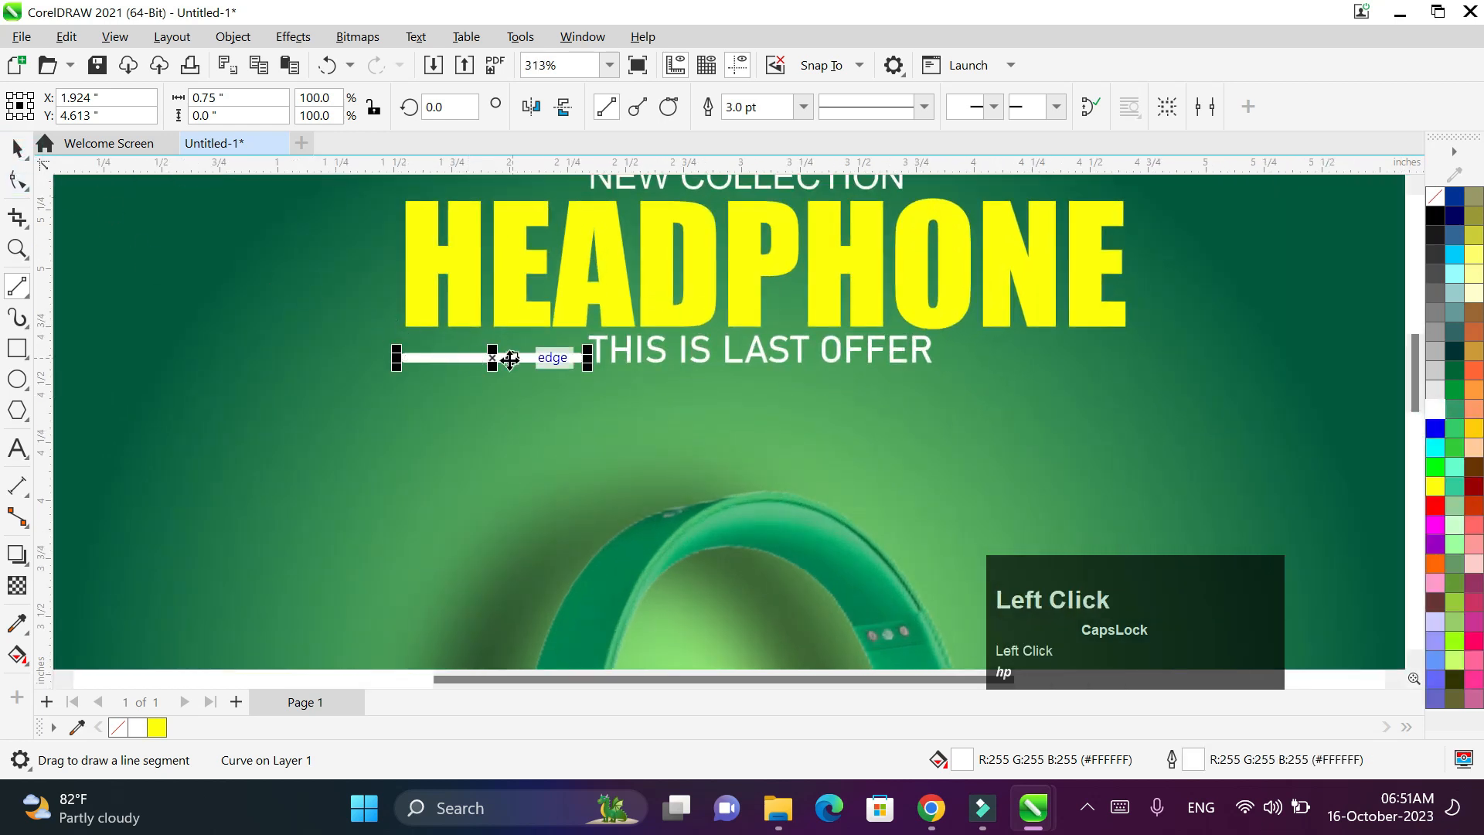
left_click_drag(490, 355, 813, 351)
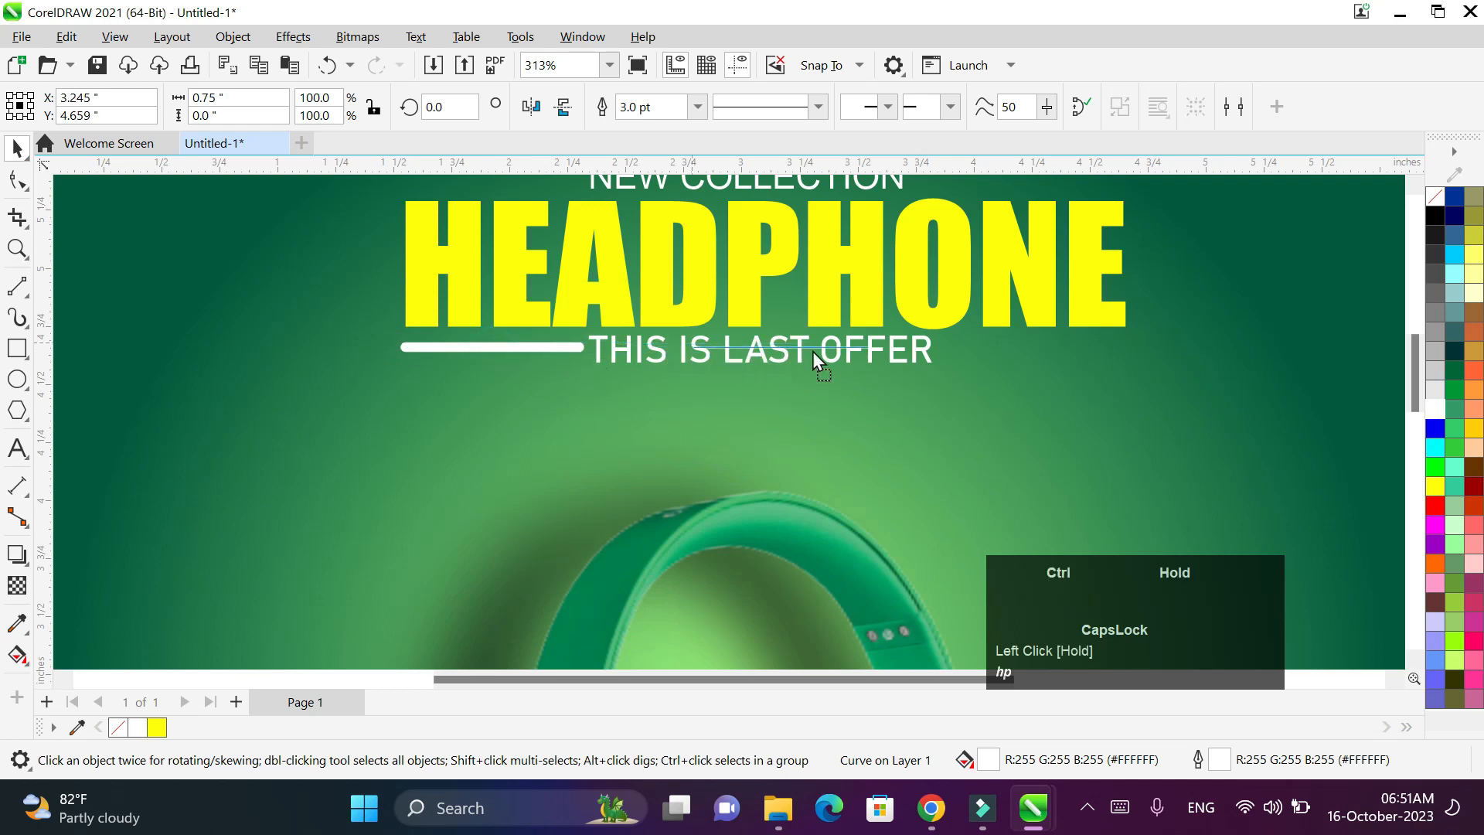
left_click_drag(971, 356, 1027, 359)
right_click(1026, 359)
scroll(1268, 357, "down", 1)
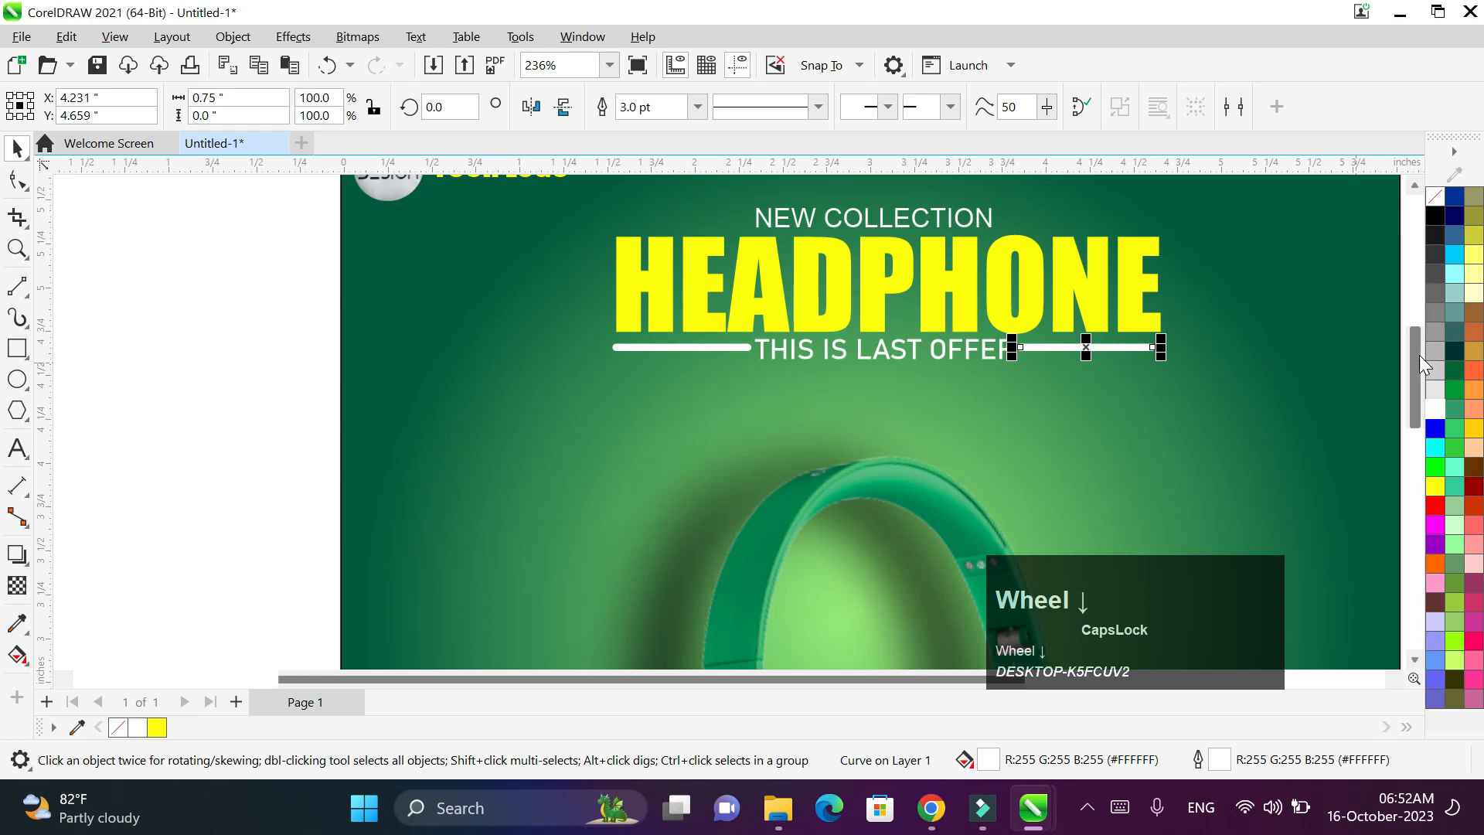
scroll(1360, 369, "down", 1)
- Draw a small circle beside the page and a small 3-sided polygon below it
left_click(265, 242)
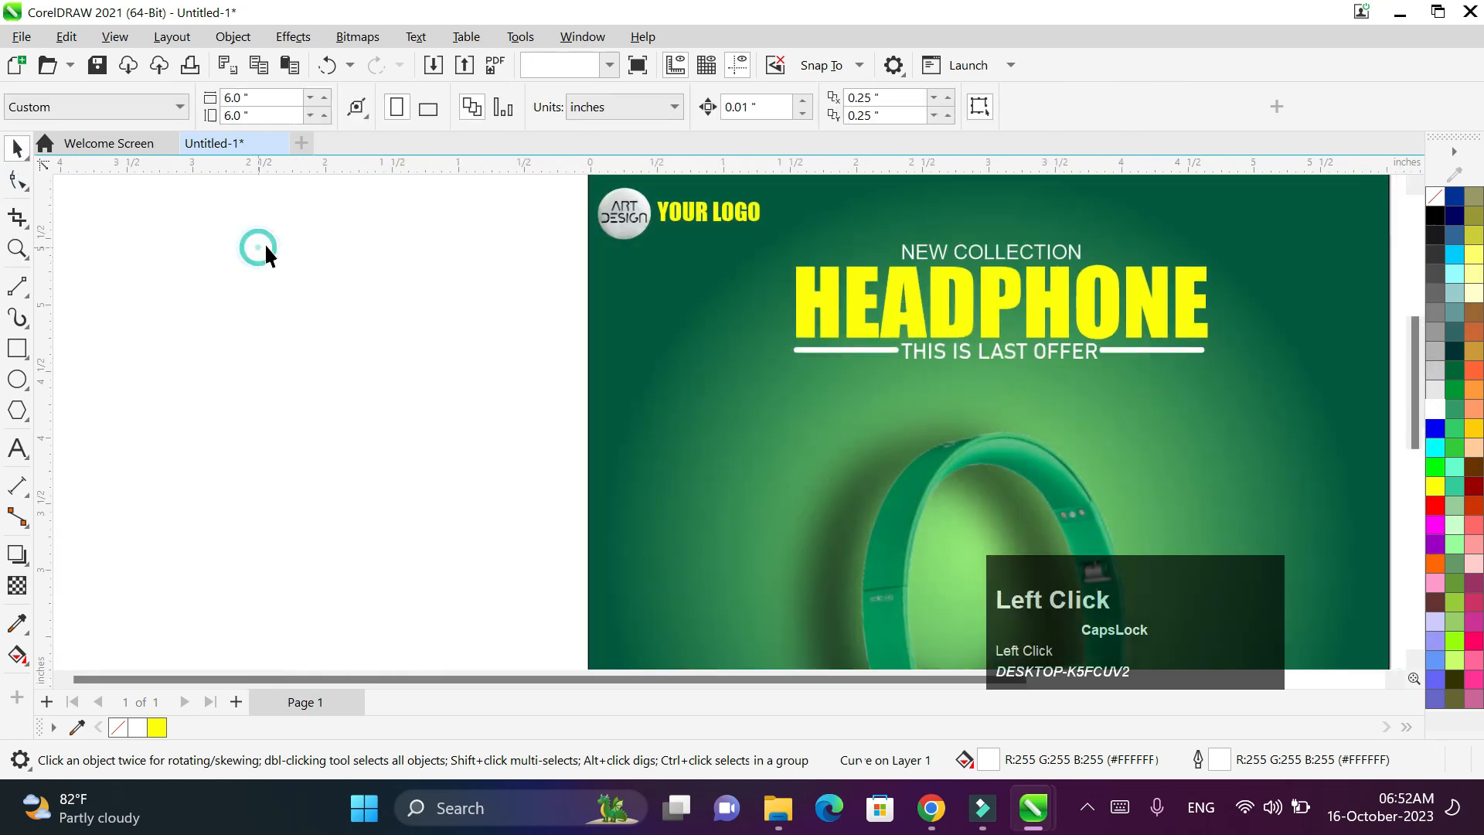
scroll(284, 245, "down", 1)
left_click(17, 379)
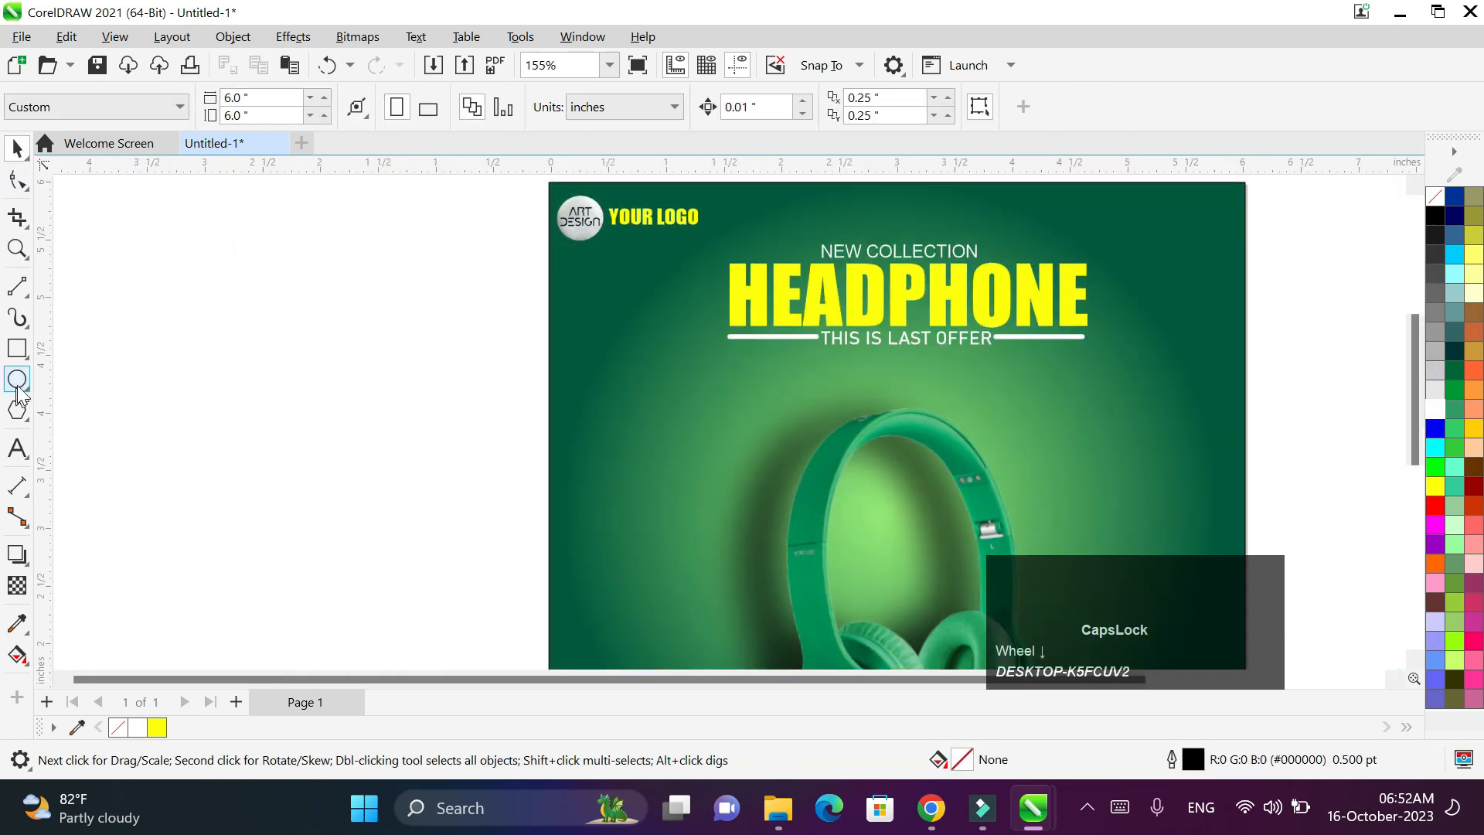
left_click_drag(290, 337, 364, 398)
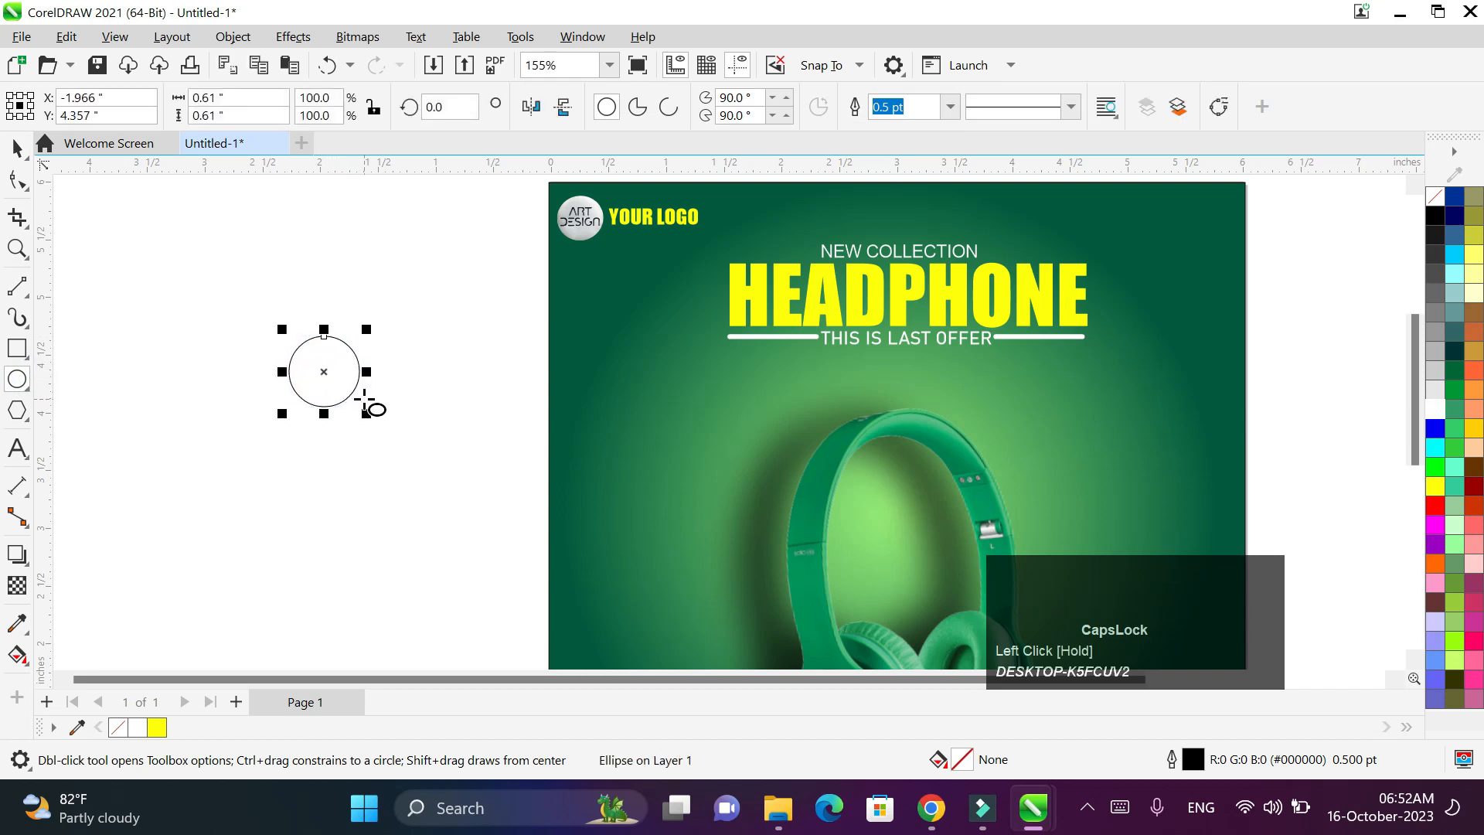
left_click(17, 410)
left_click_drag(226, 431, 250, 454)
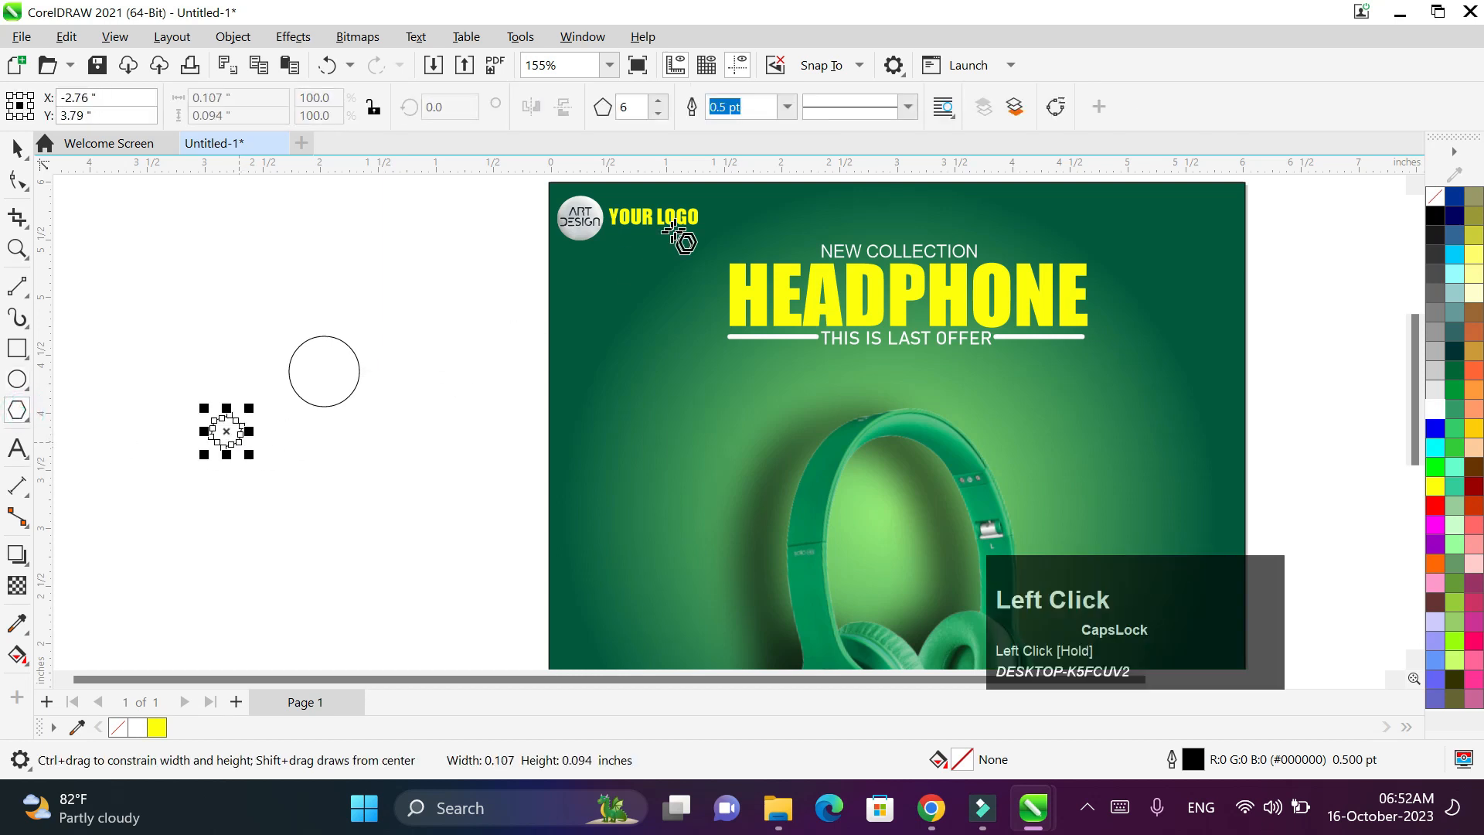
left_click(658, 113)
left_click(658, 113)
left_click(658, 113)
left_click(17, 147)
- Rotate the triangle so it points down-left from the circle's lower-left edge
scroll(251, 410, "up", 1)
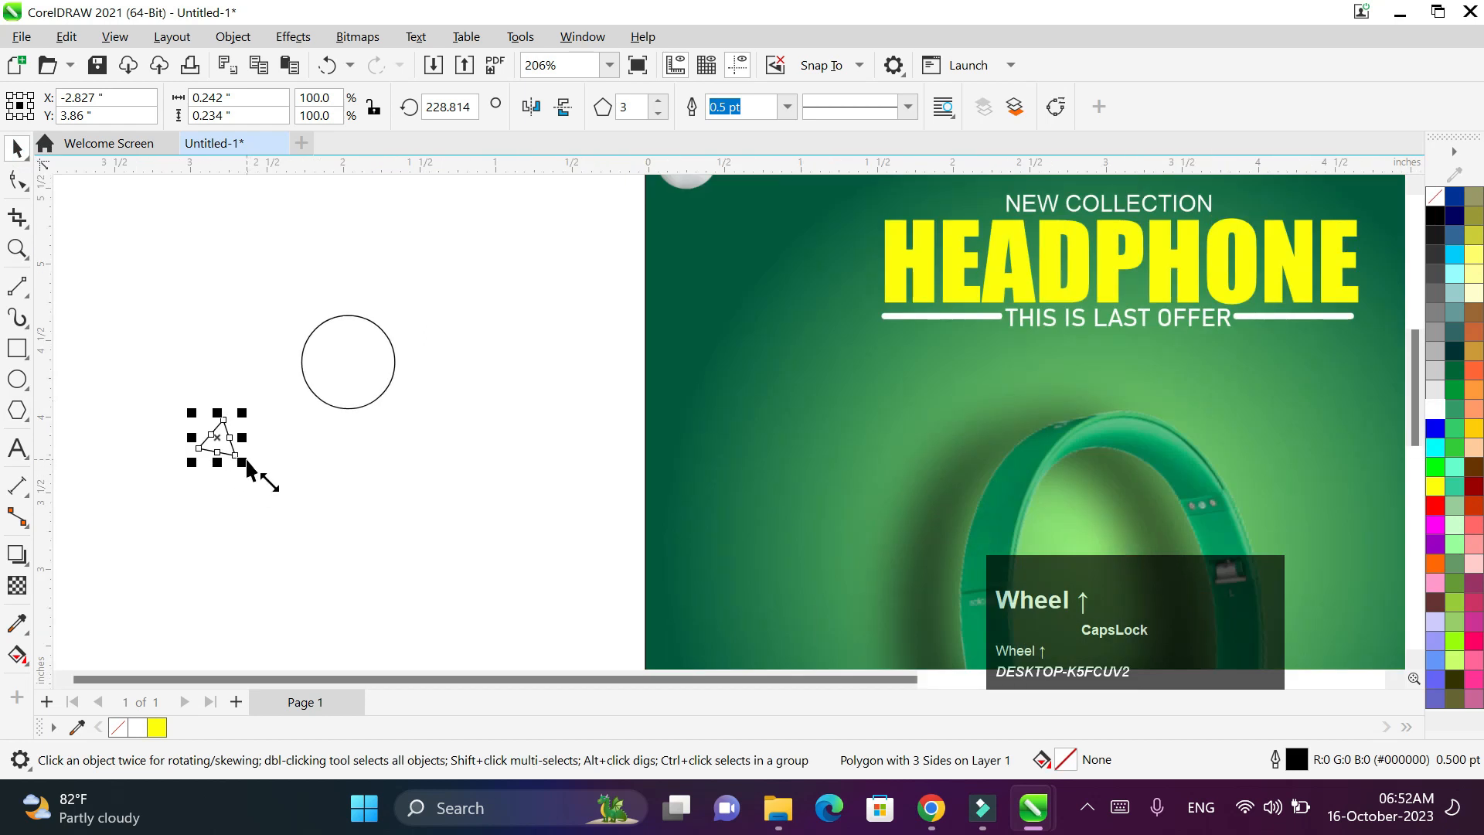
left_click(261, 473)
left_click(221, 442)
left_click(222, 449)
left_click_drag(258, 480, 318, 391)
left_click(158, 353)
- Weld the circle and triangle into one bubble and move it beside the headphones
left_click_drag(258, 265, 453, 487)
left_click(638, 114)
left_click(535, 271)
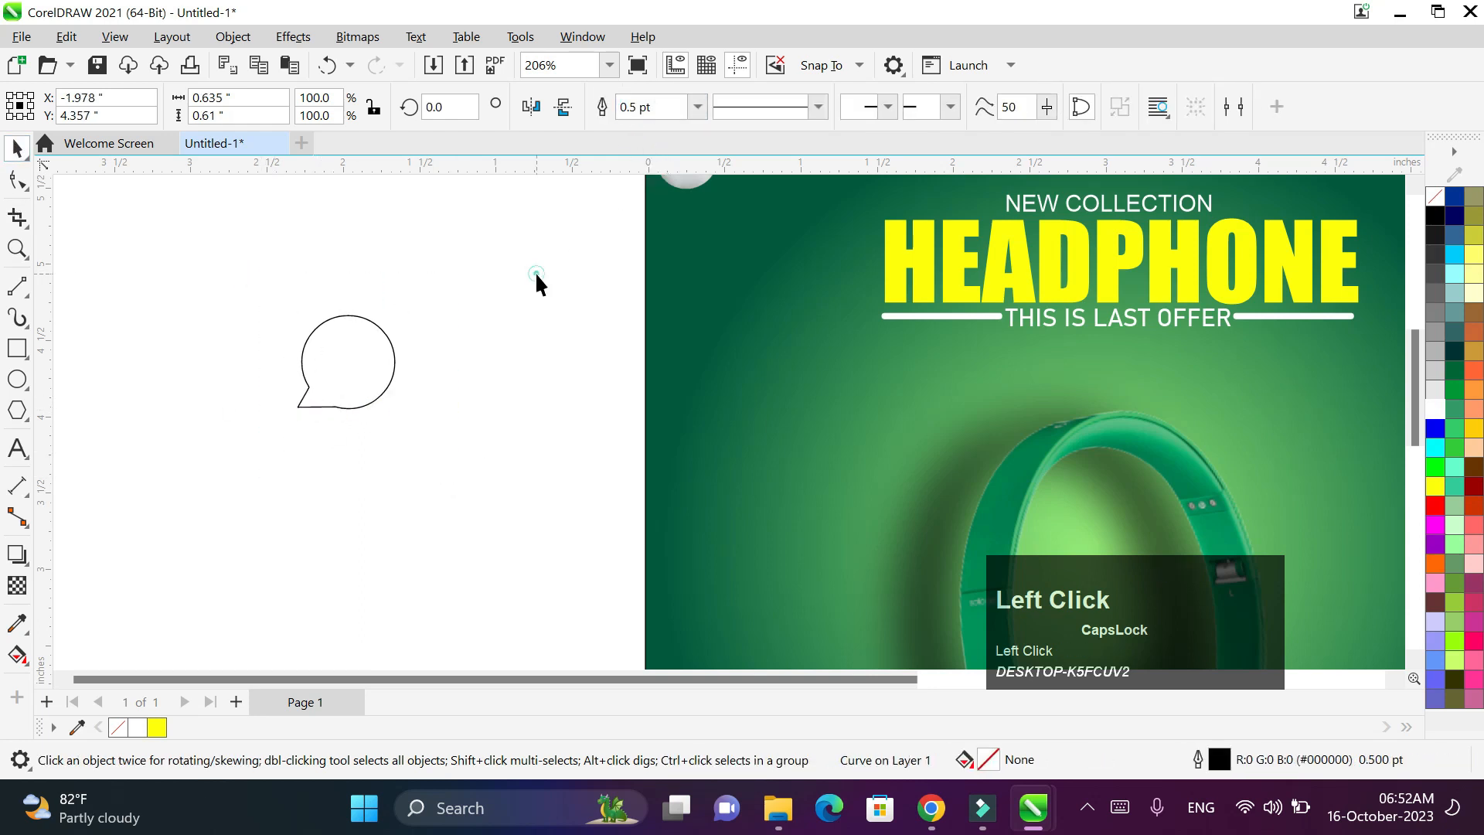
left_click(369, 360)
scroll(367, 363, "down", 1)
scroll(367, 364, "down", 1)
left_click_drag(367, 363, 917, 429)
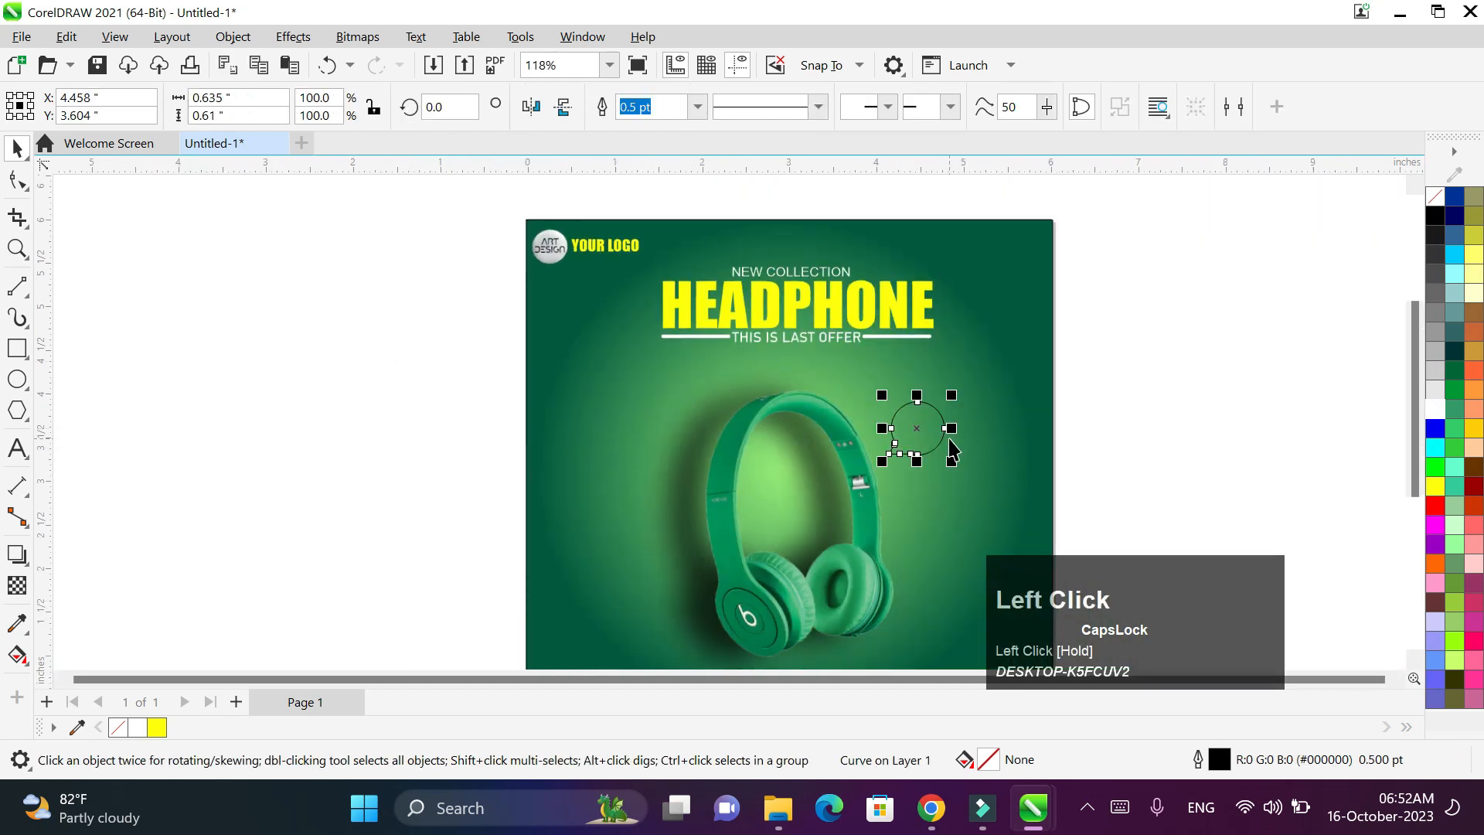
- Fill the speech bubble white and remove its outline
key("space")
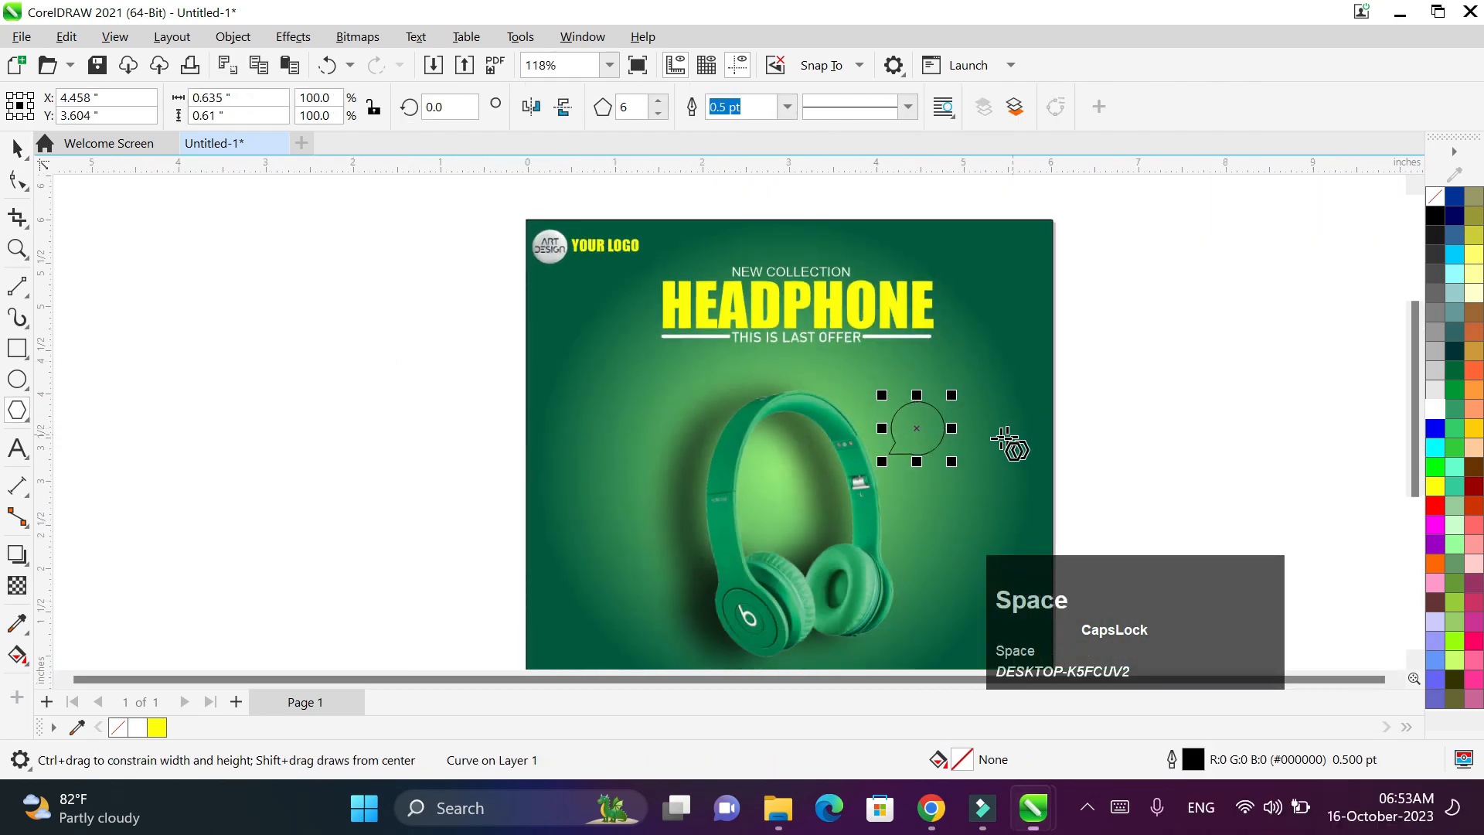
left_click(1434, 410)
right_click(1436, 198)
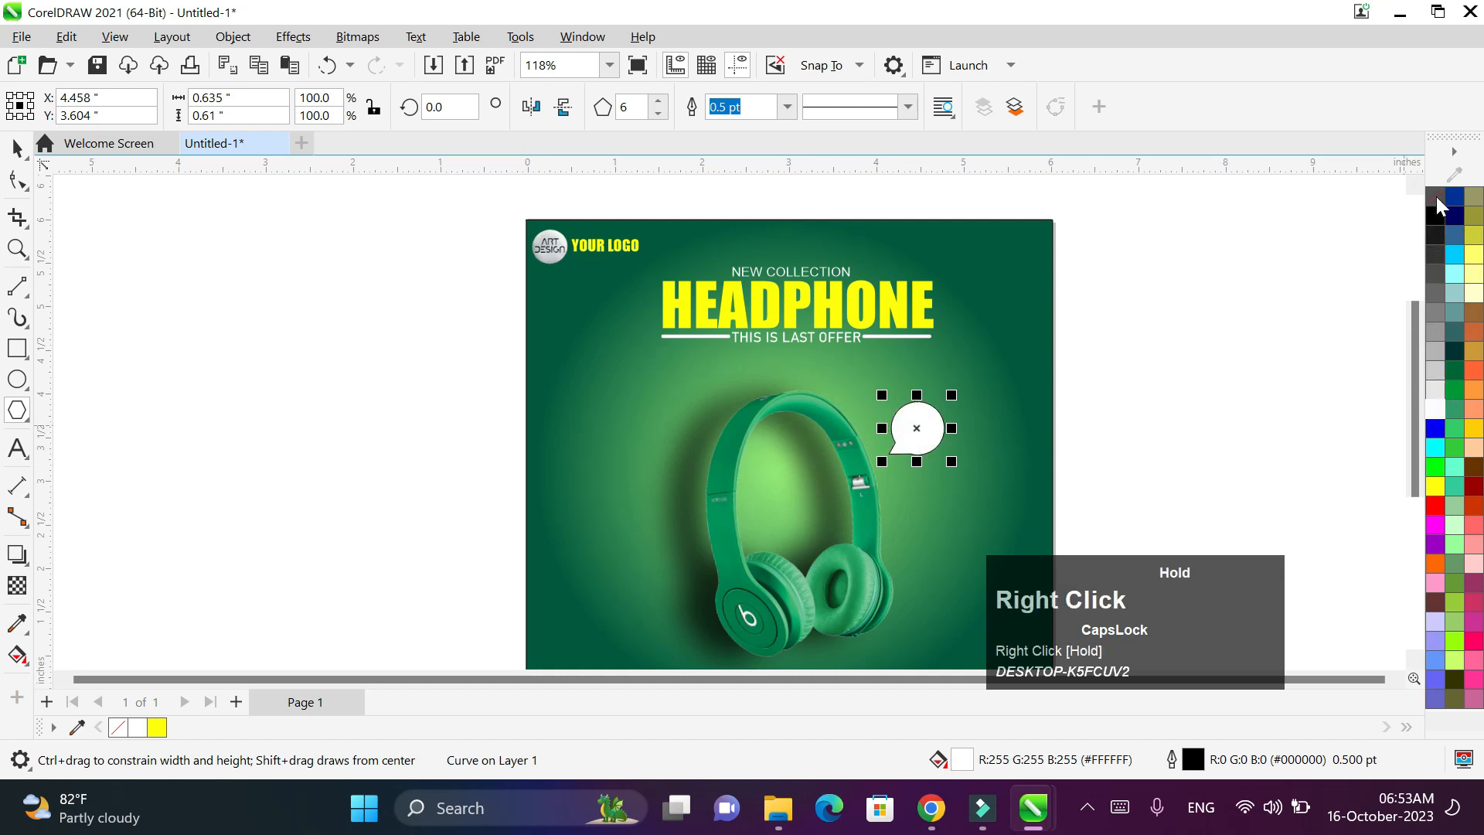
left_click(1365, 213)
scroll(1110, 394, "up", 3)
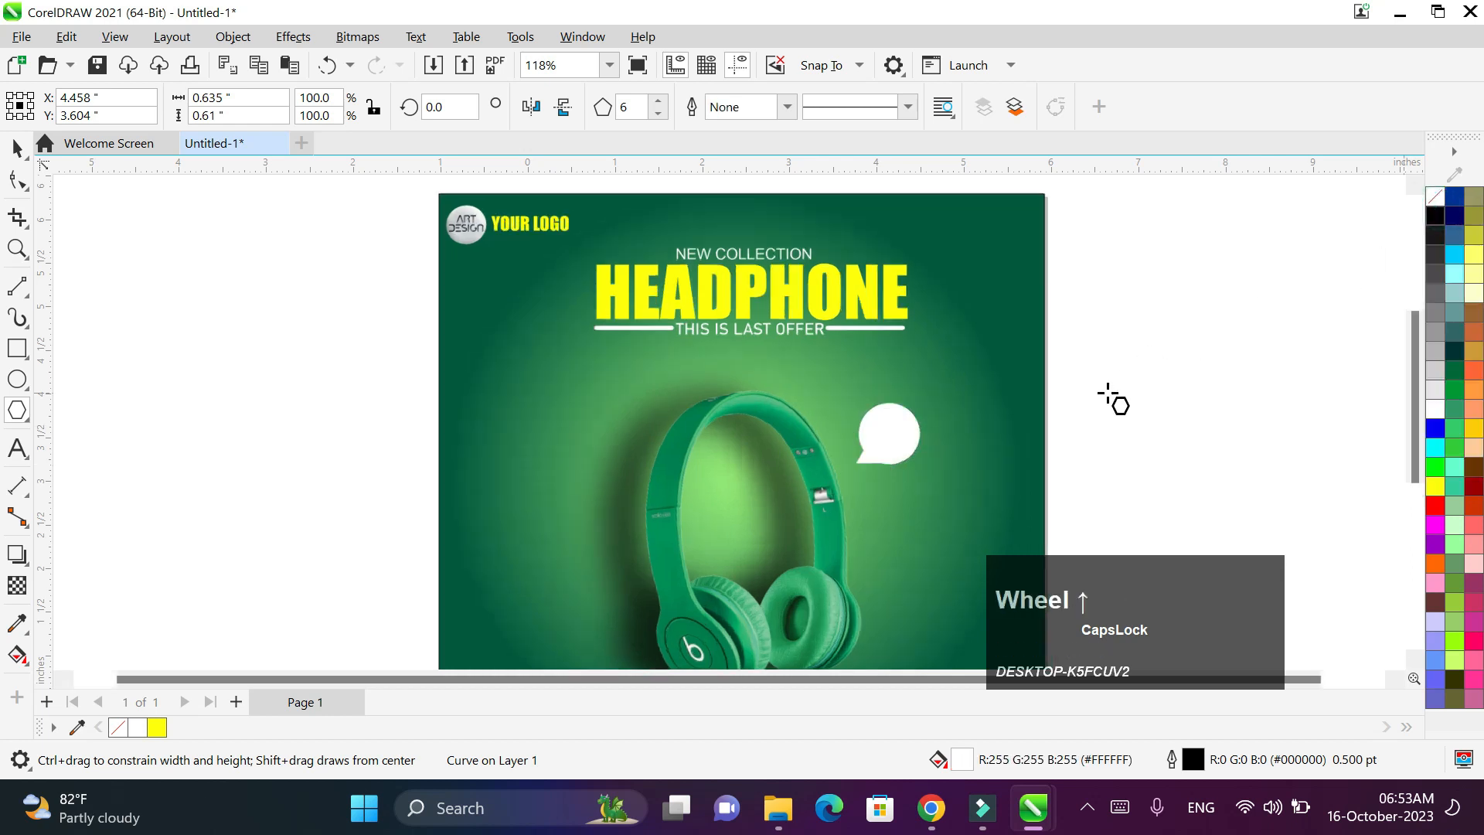
- Add a slightly offset yellow copy of the bubble behind the white one
mouse_move(772, 455)
left_mouse_down()
mouse_move(801, 443)
mouse_move(784, 453)
left_mouse_up()
right_click(783, 454)
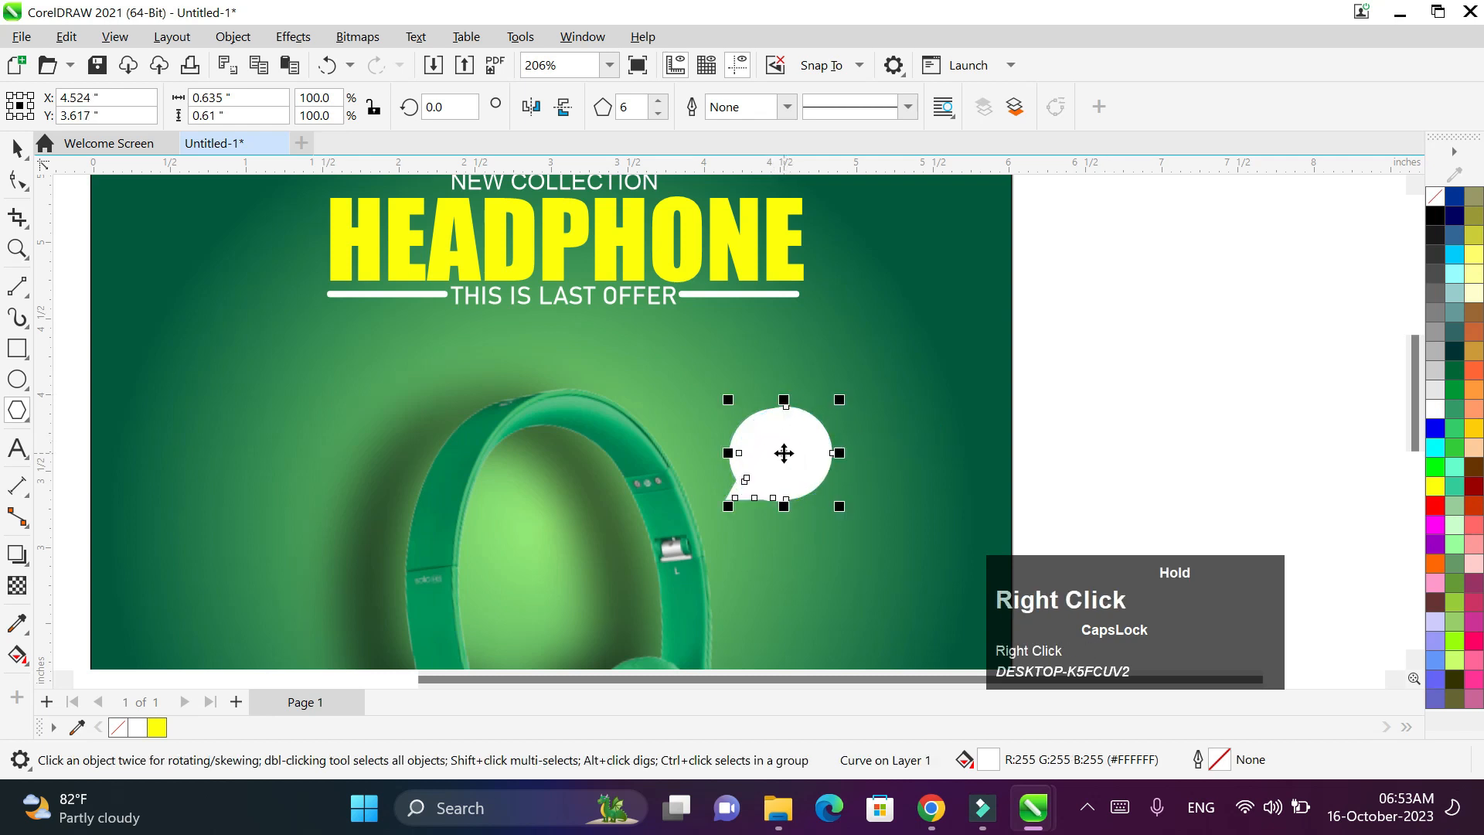
left_click(1435, 486)
key("shift+Page_Down")
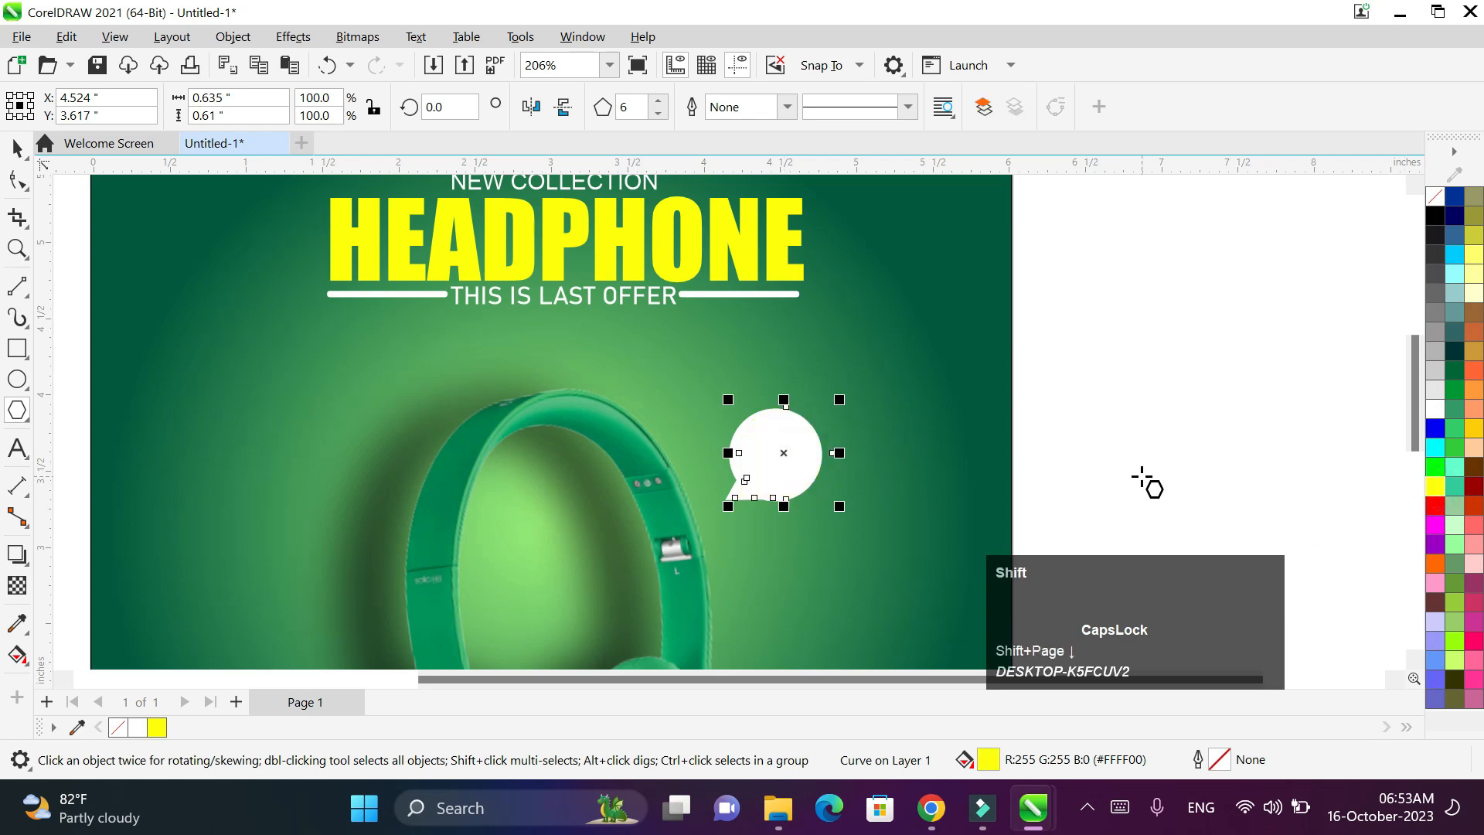
key("shift+Page_Up")
left_click(17, 147)
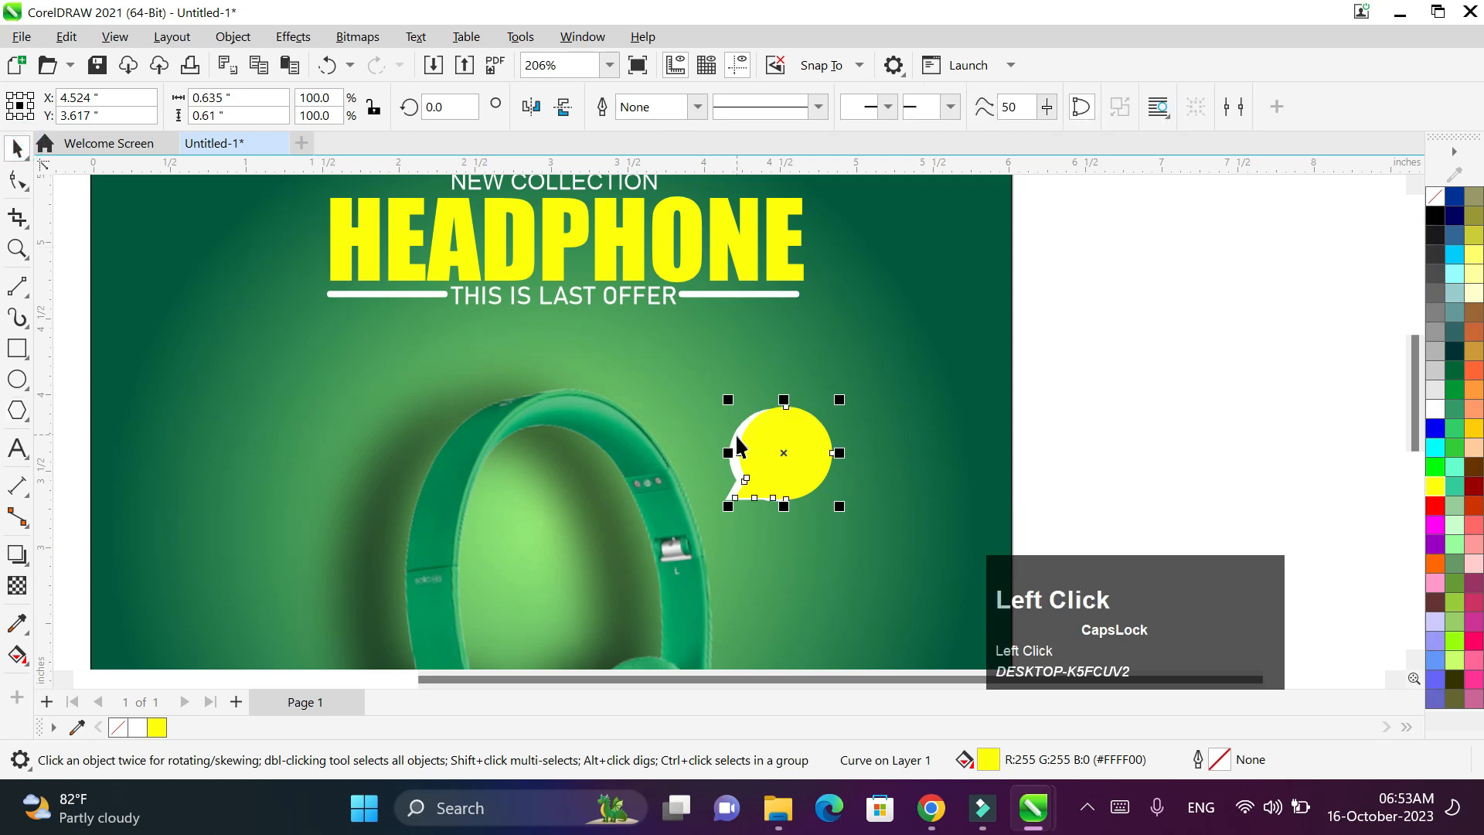
left_click(735, 433)
key("shift+Page_Up")
- Enlarge the white and yellow bubbles together and nudge them slightly down
left_click(1132, 387)
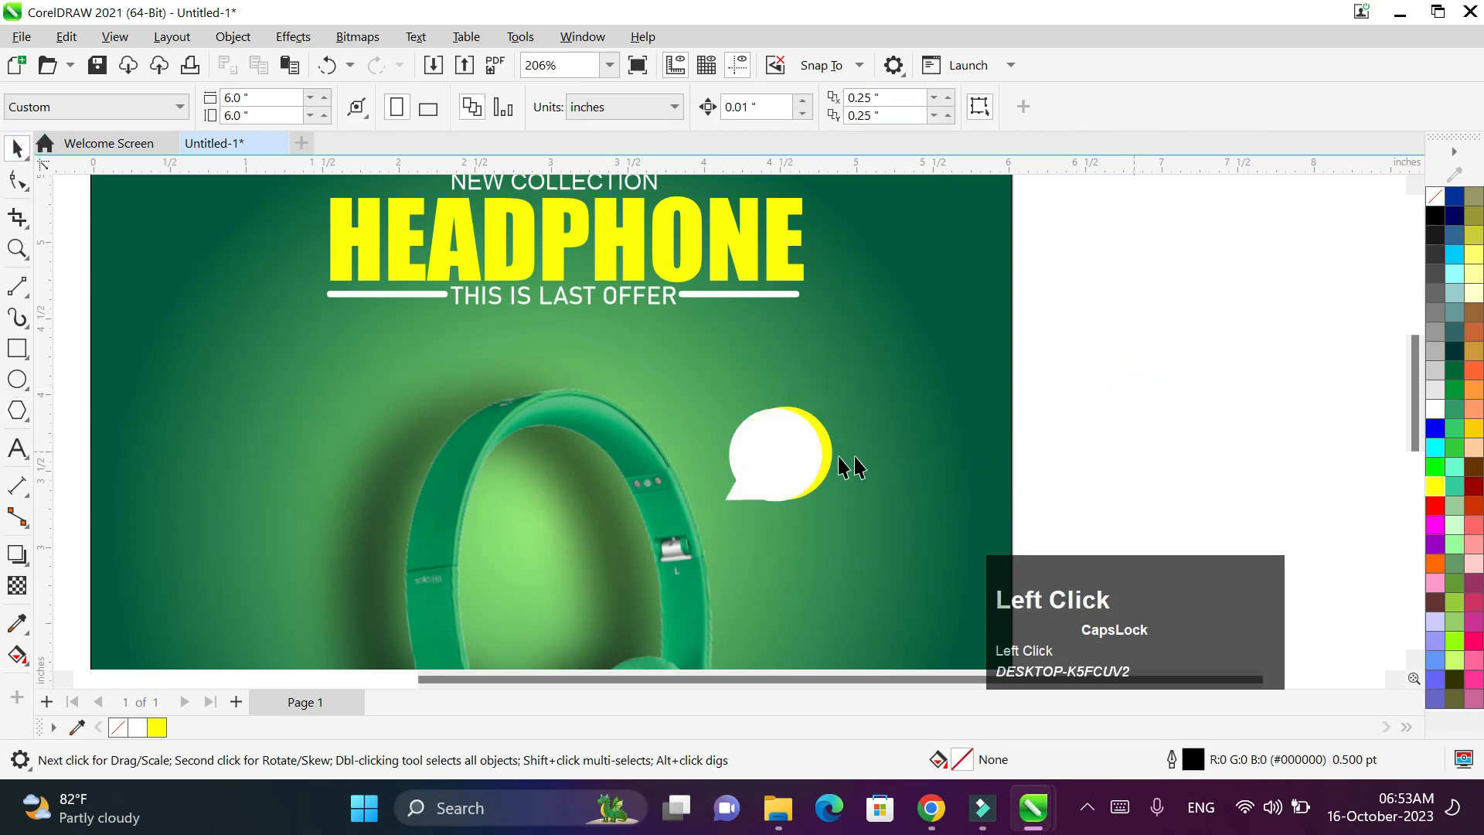
left_click(804, 467)
left_click(802, 465, "shift")
left_click_drag(839, 509, 869, 529)
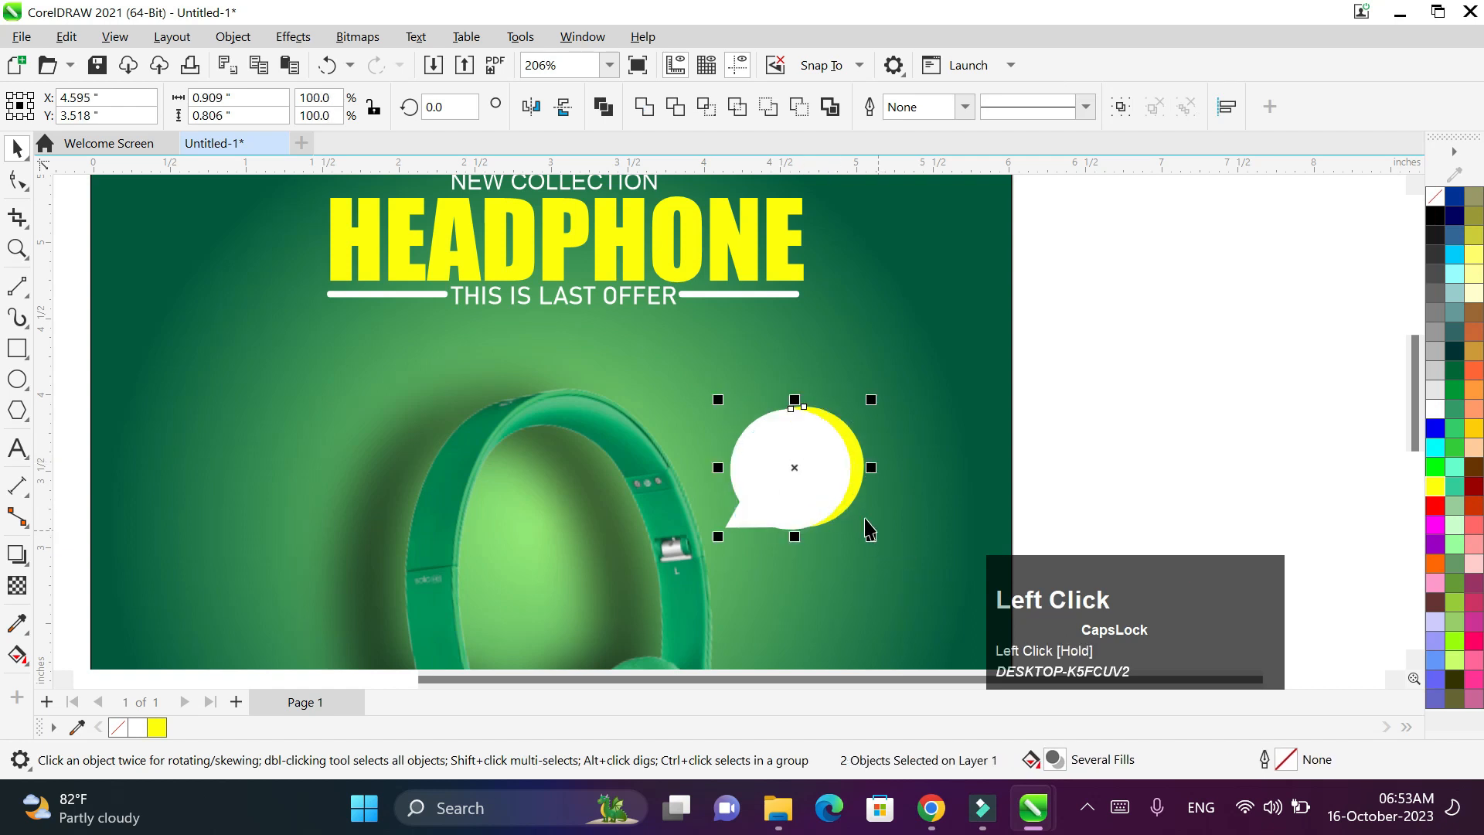
left_click_drag(795, 466, 804, 474)
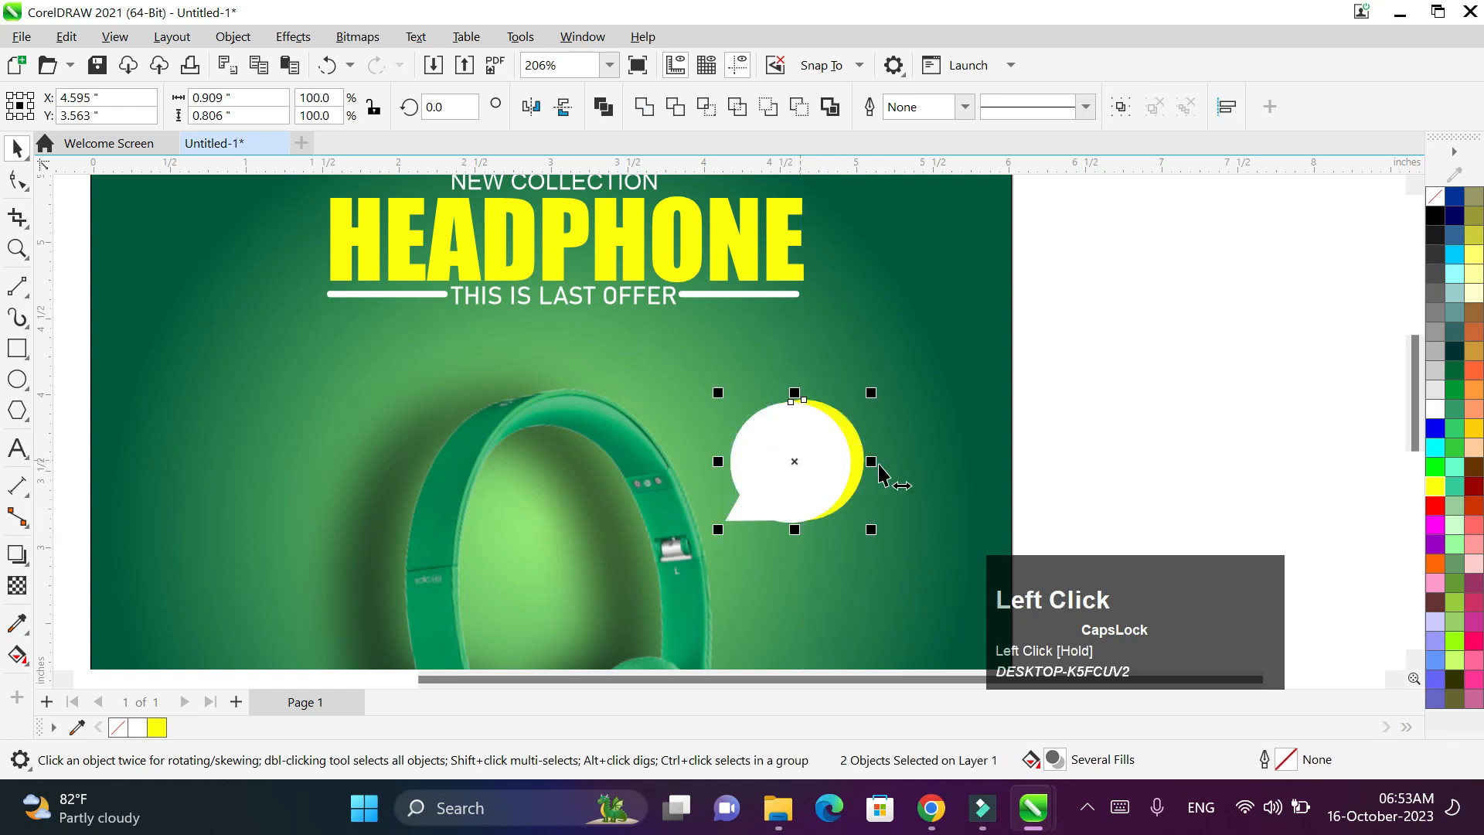
scroll(884, 471, "down", 2)
left_click(17, 448)
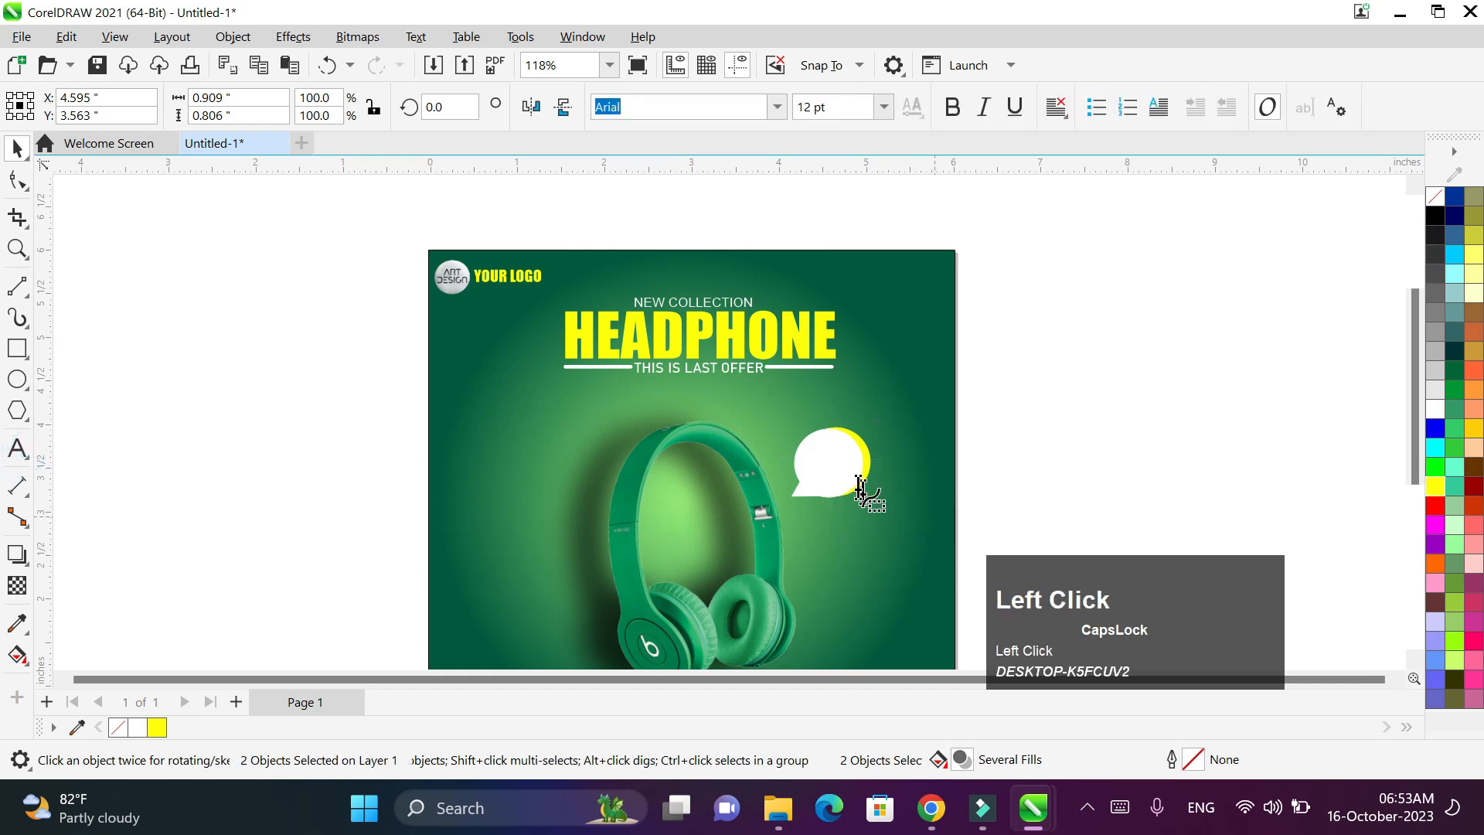
- Type '35% OFF' inside the bubble and set it to Britannic Bold
left_click(813, 460)
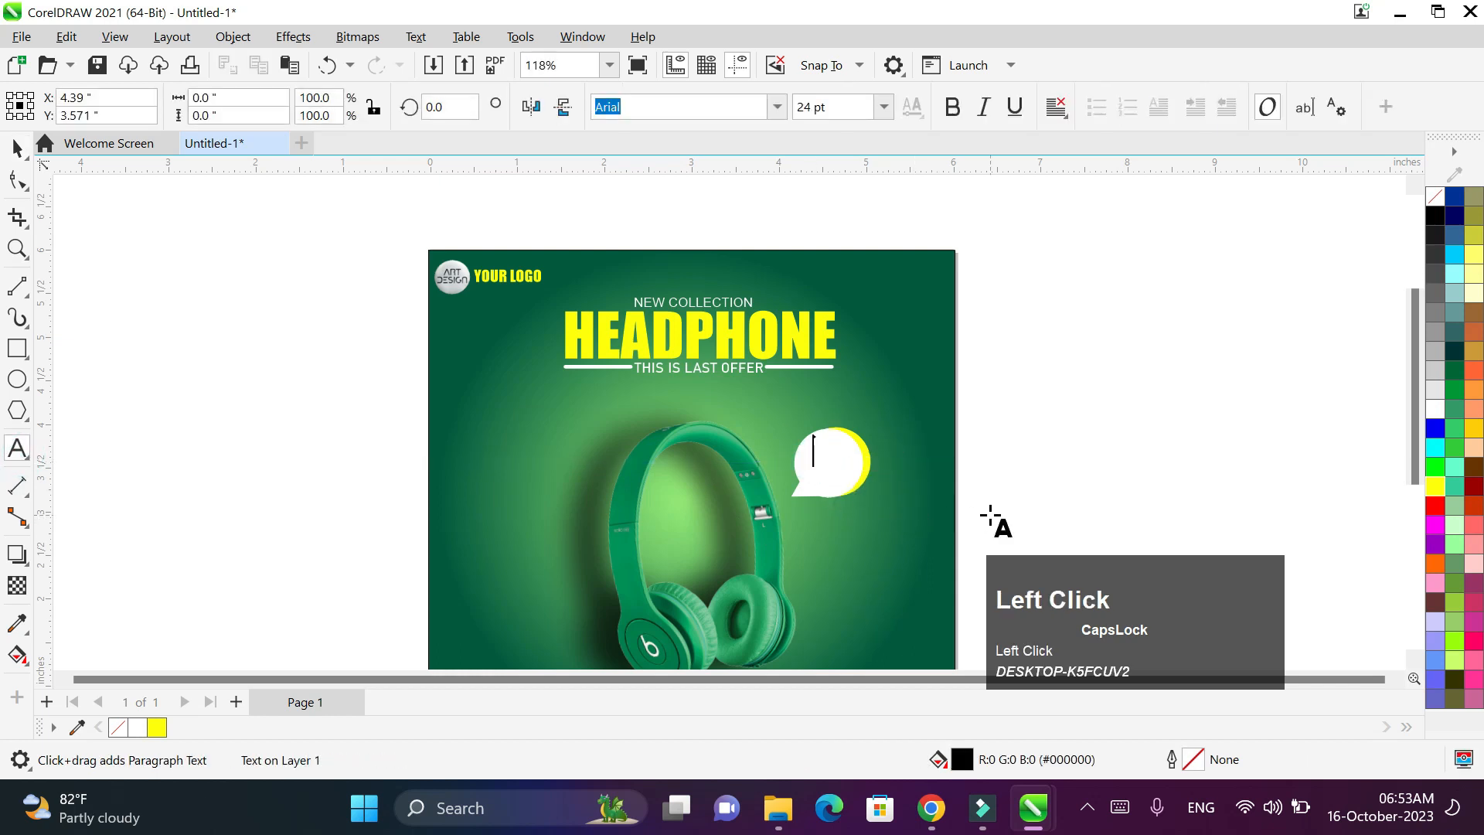
type("35")
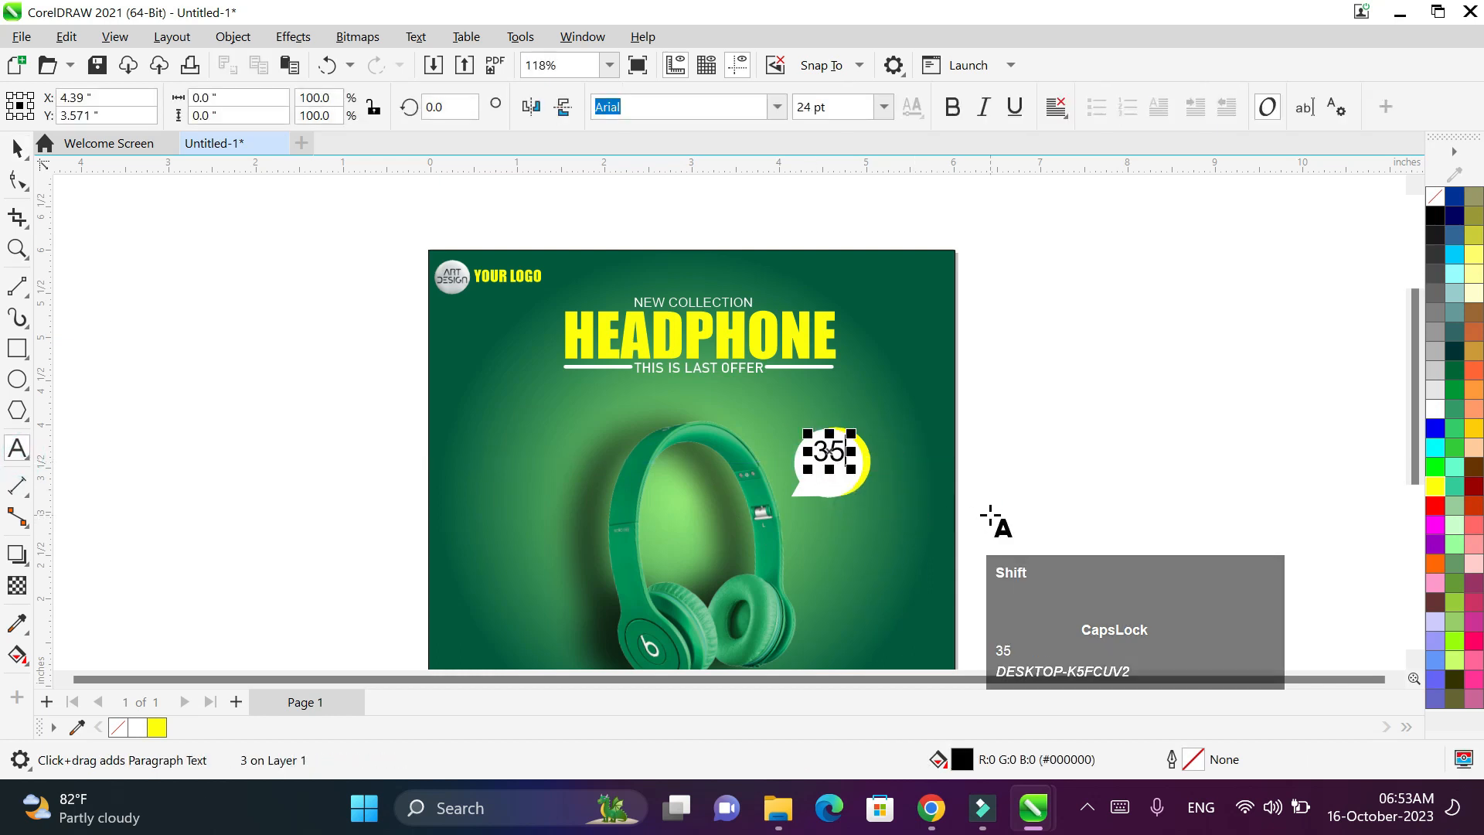
type("% ")
type("O")
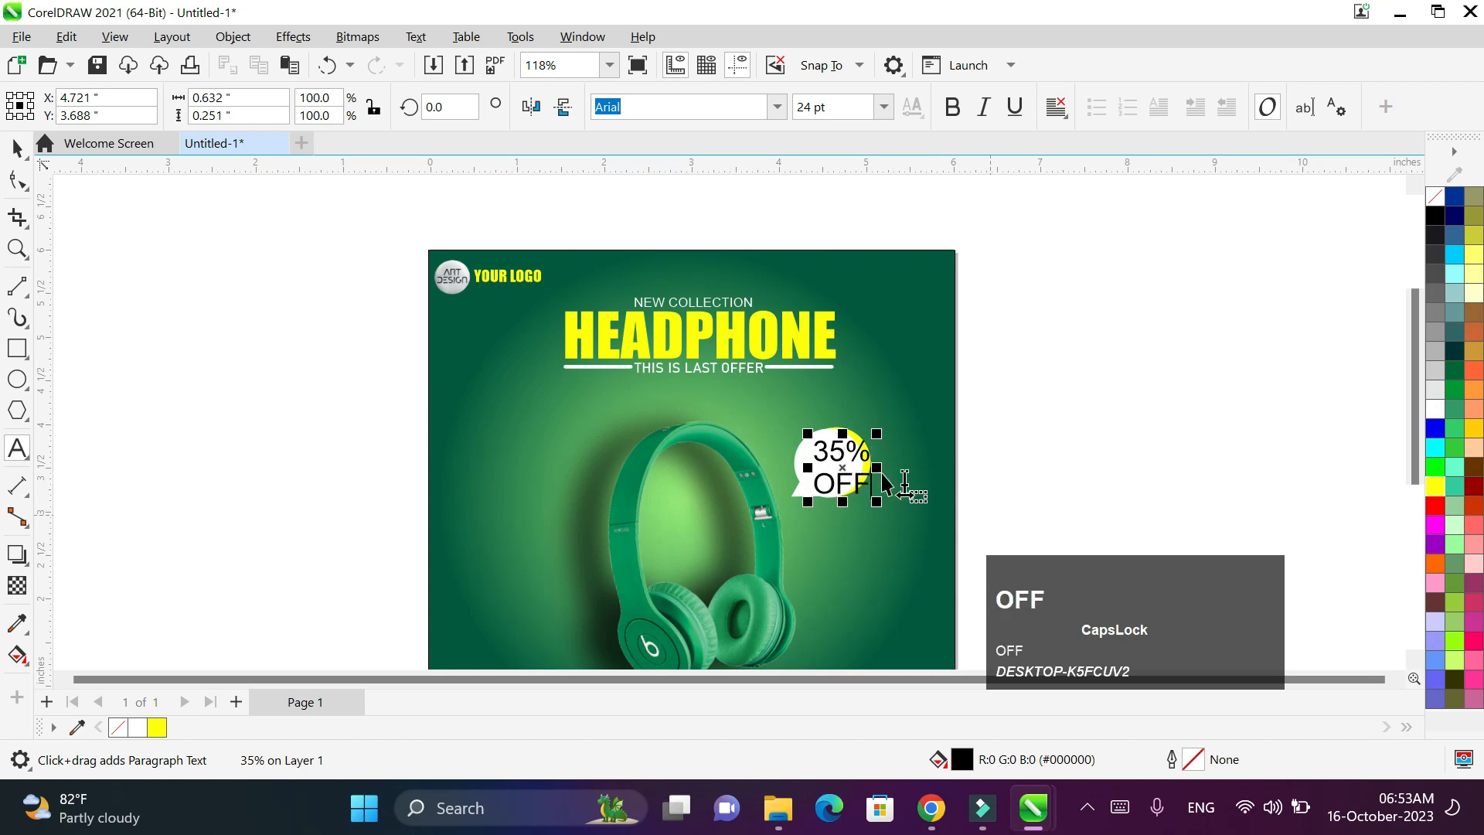
type("FF")
key("ctrl+a")
left_click(776, 107)
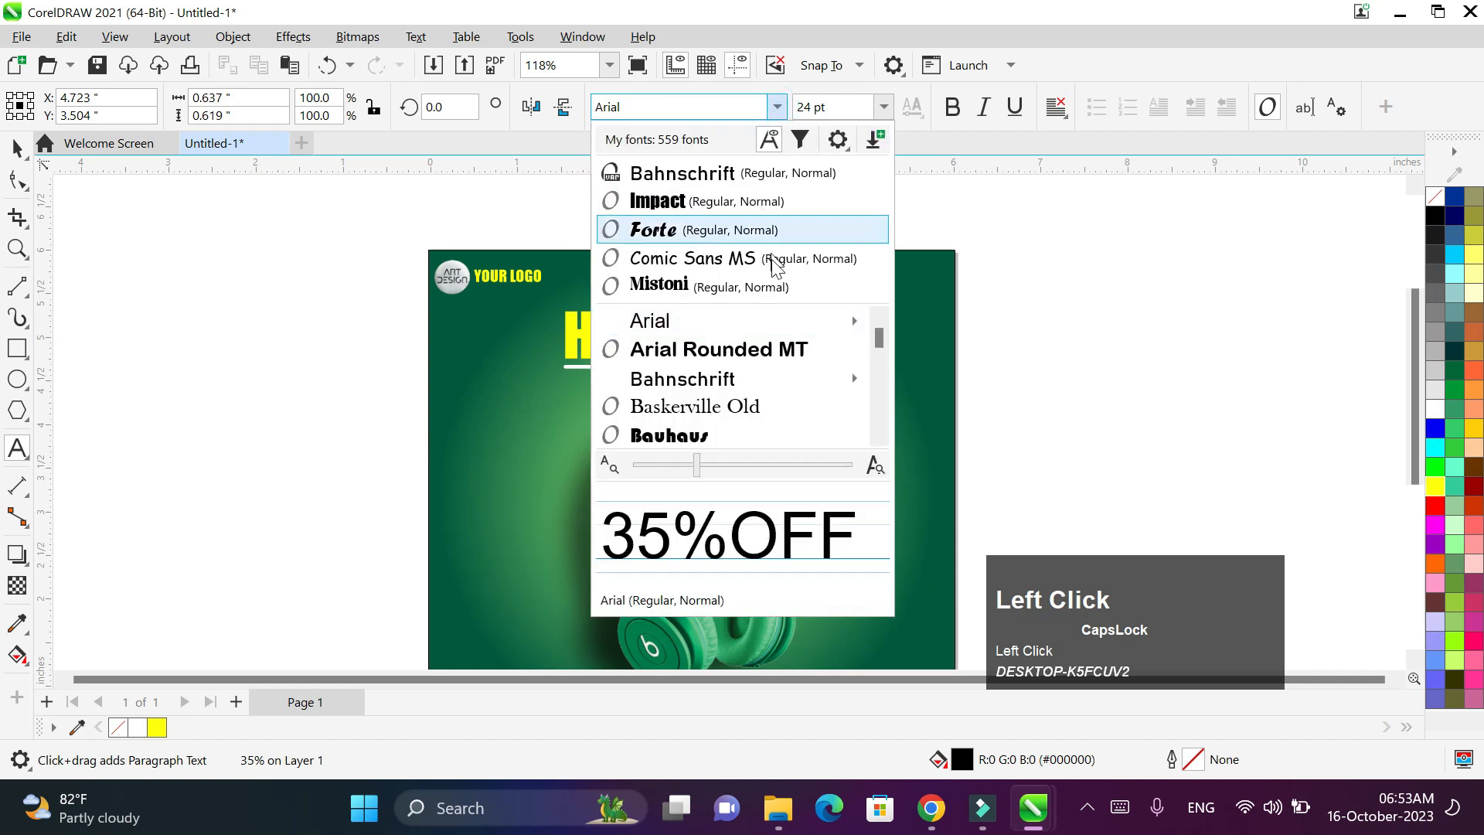
scroll(760, 356, "down", 2)
scroll(760, 356, "down", 2)
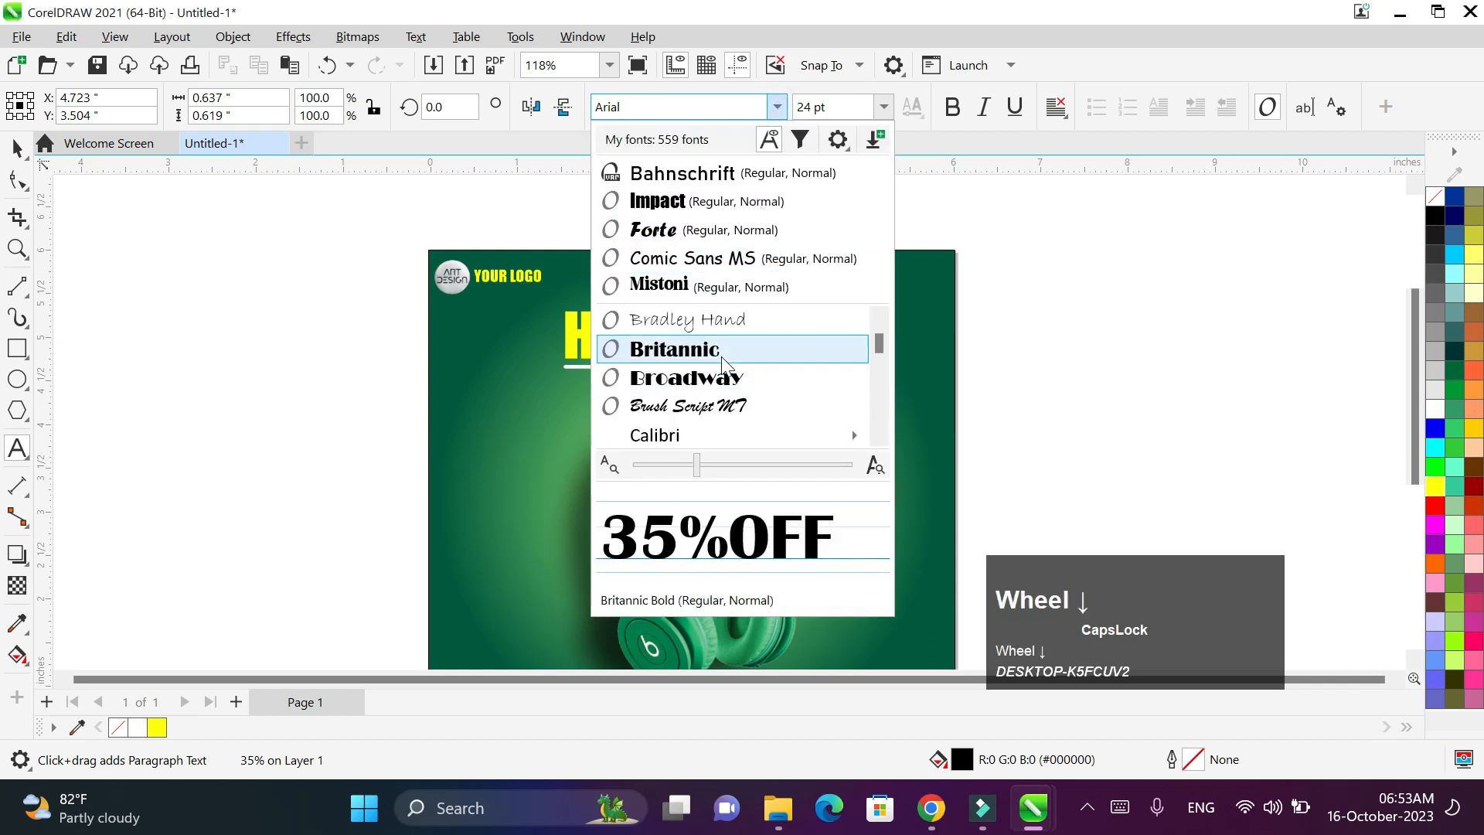
left_click(755, 353)
- Shrink the 35% OFF text to about 19.8 pt to fit the bubble
left_click(17, 147)
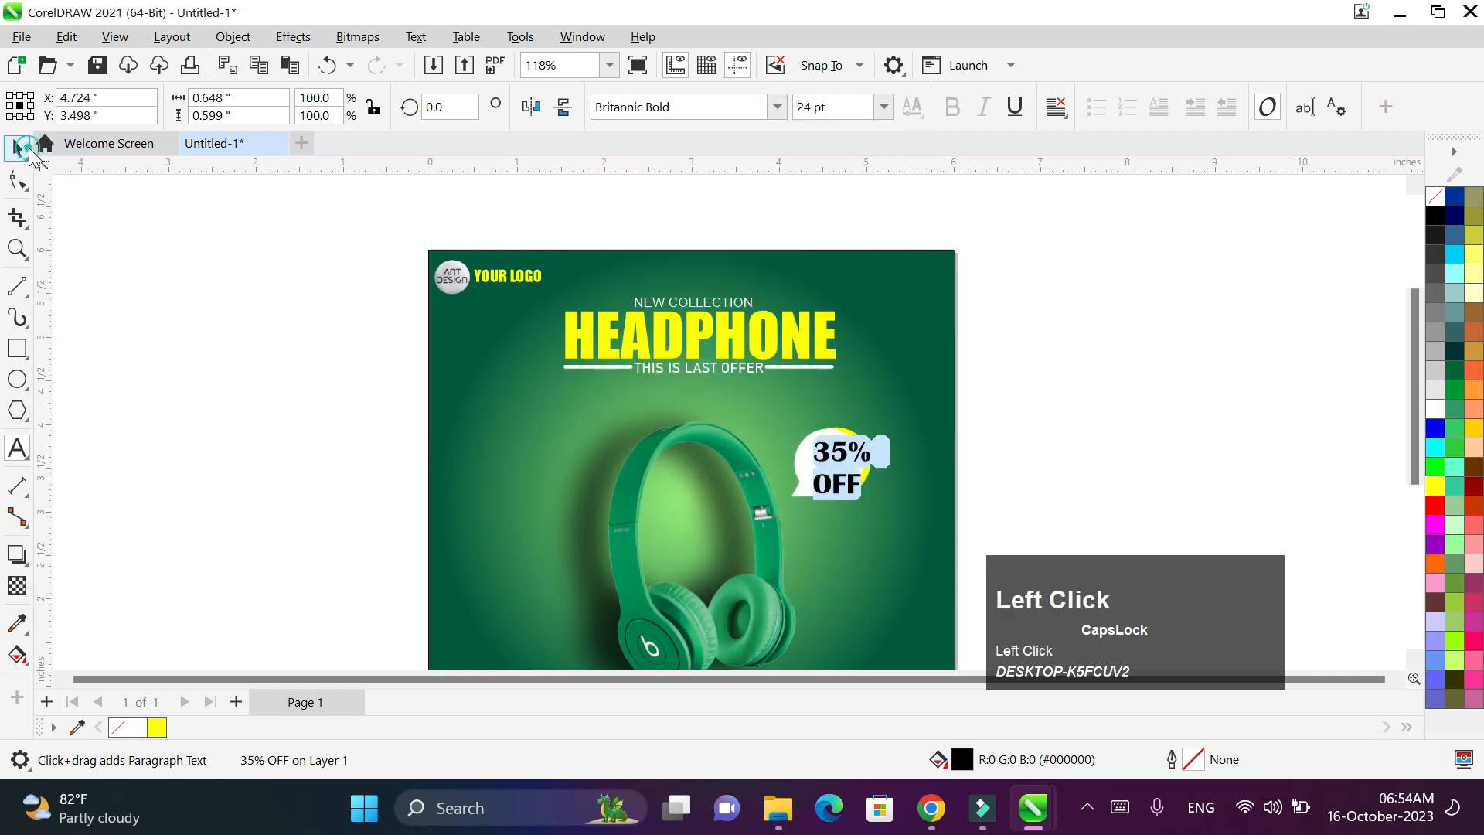
left_click(865, 489)
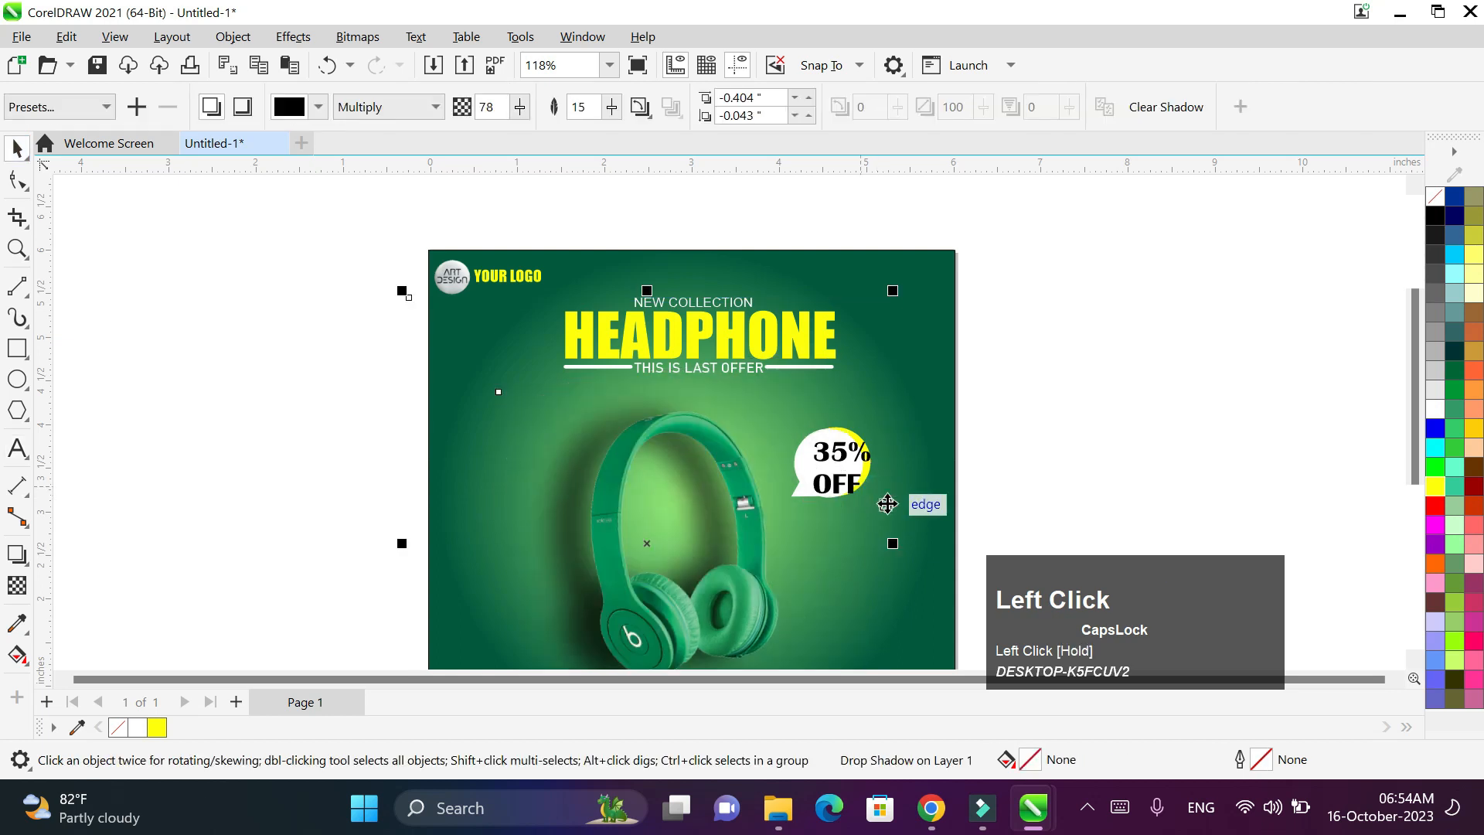
scroll(889, 503, "up", 1)
scroll(888, 503, "up", 1)
left_click(871, 497)
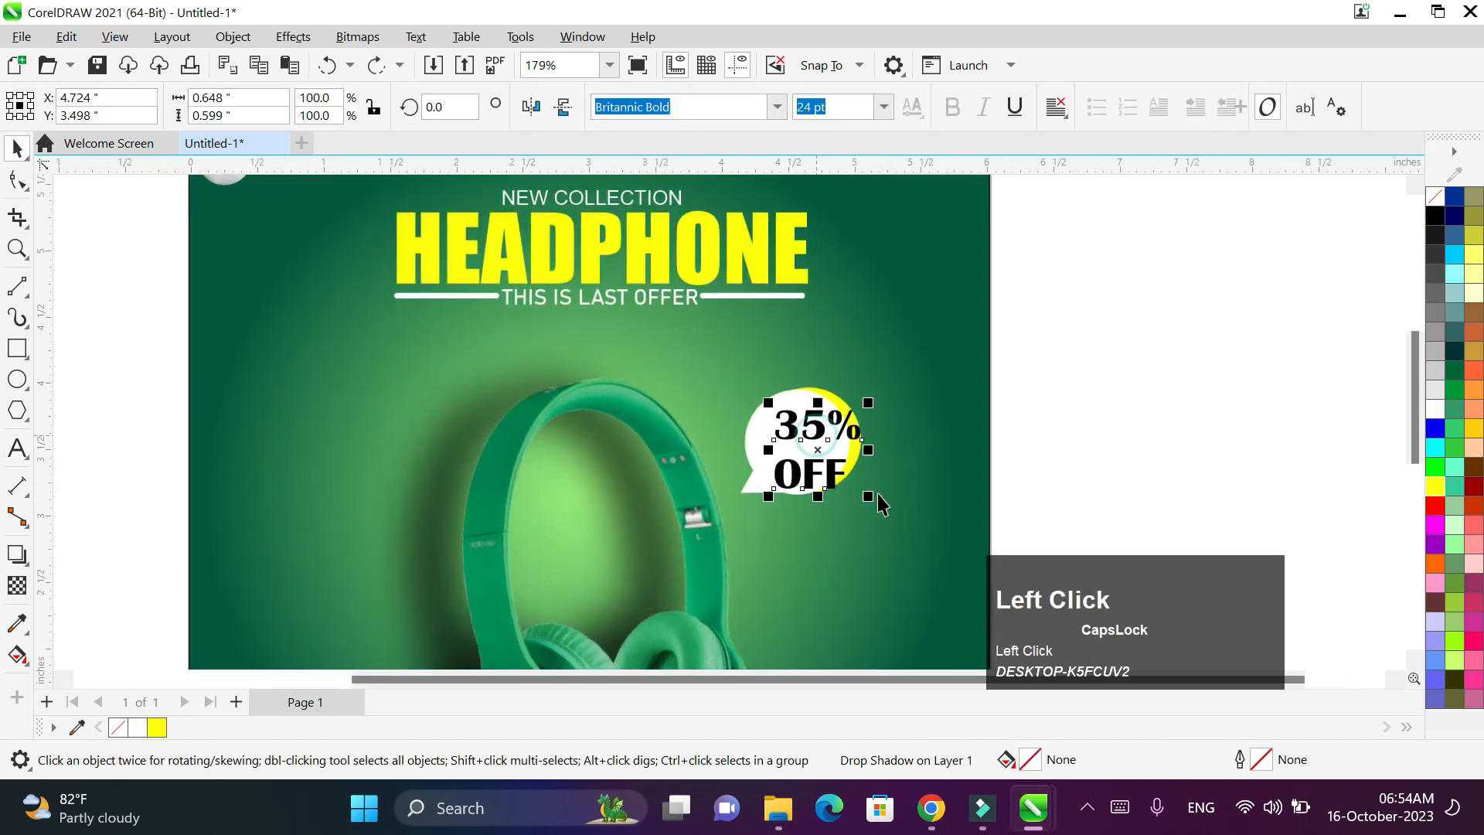
left_click_drag(855, 488, 800, 446)
- Draw a thin yellow rectangle below the headphones' right side
scroll(1004, 427, "down", 3)
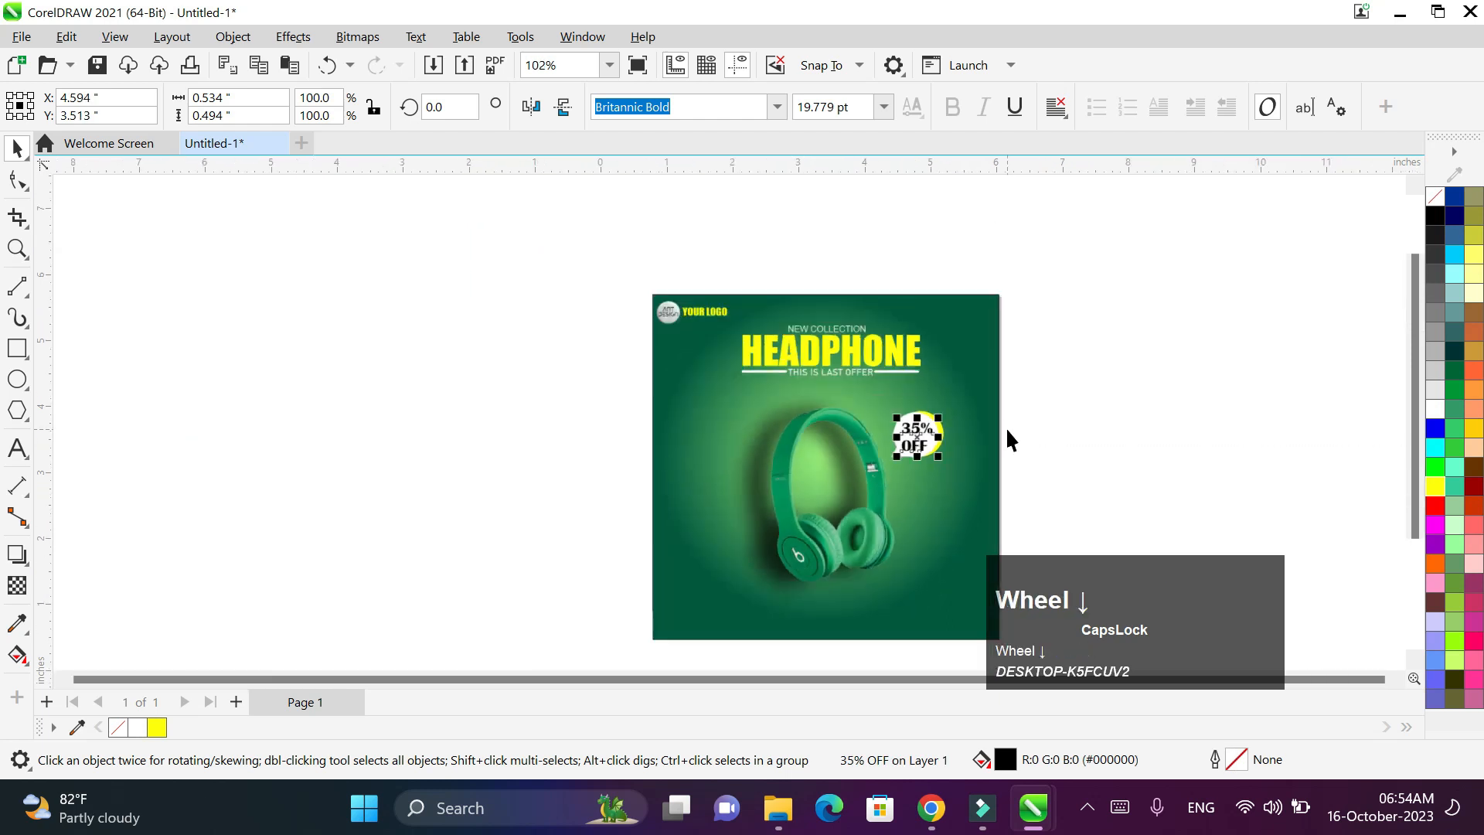
left_click(20, 147)
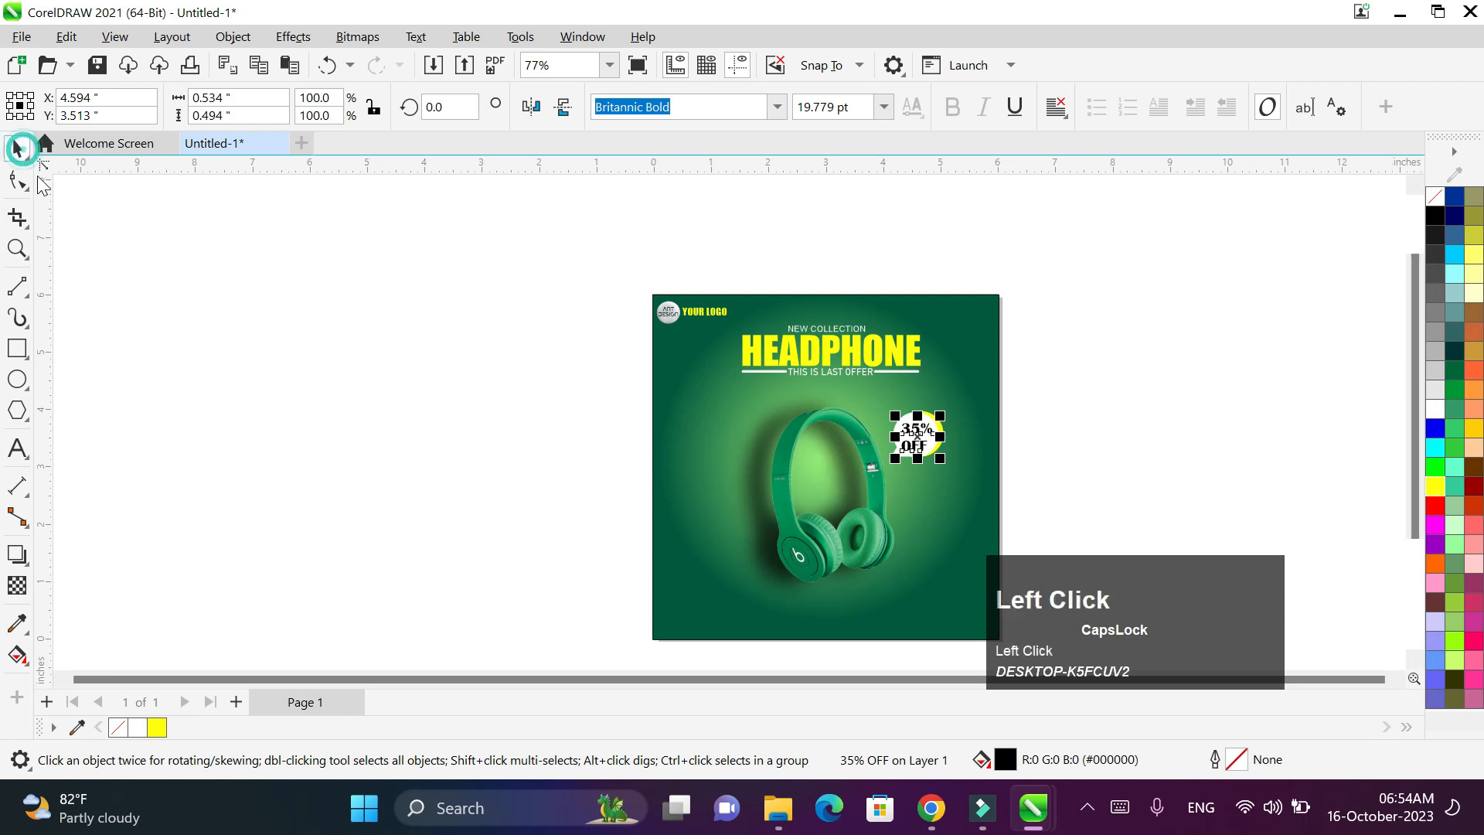
left_click(17, 348)
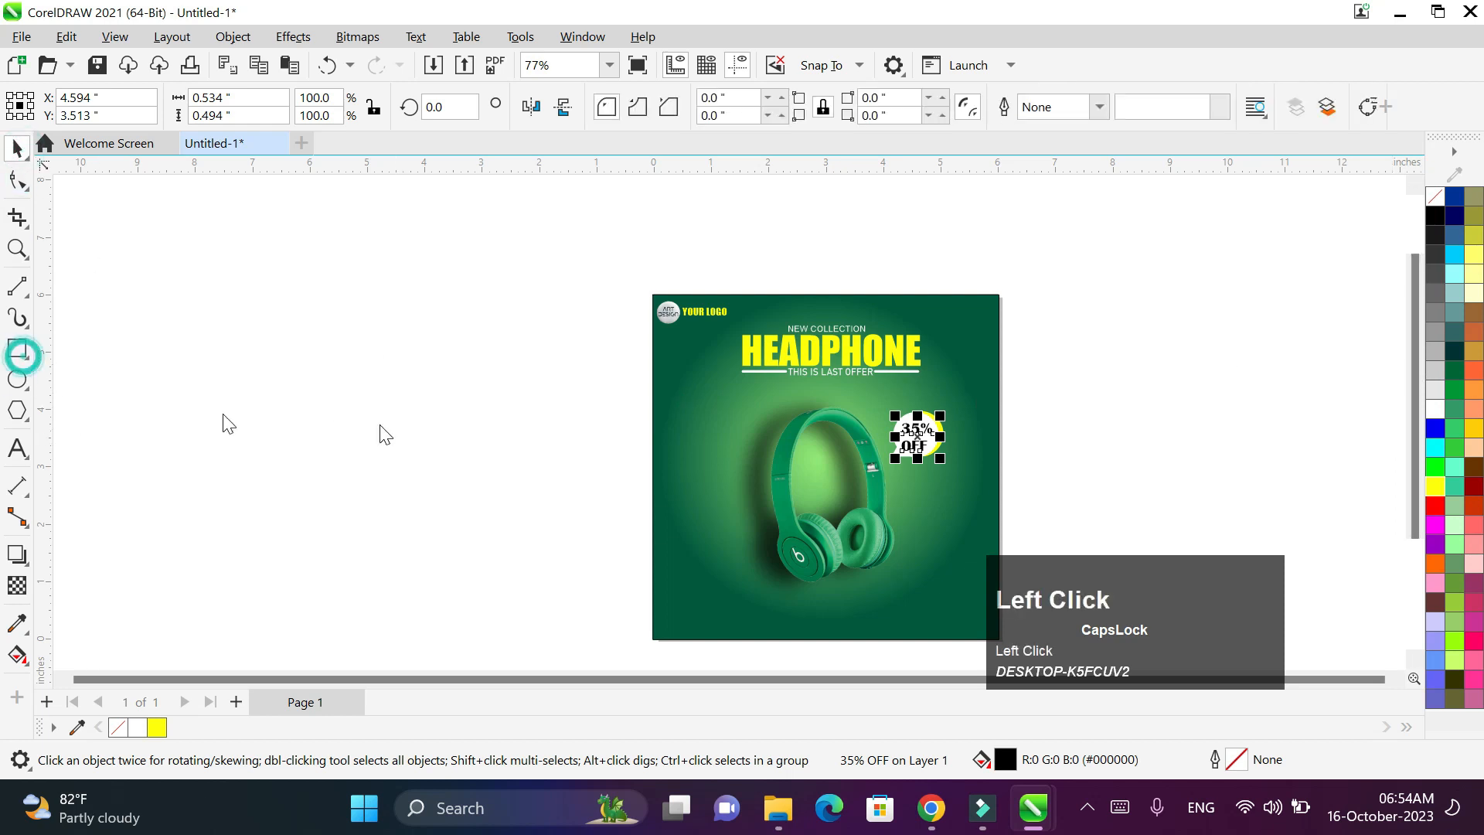
left_click(896, 585)
left_click_drag(938, 597, 975, 600)
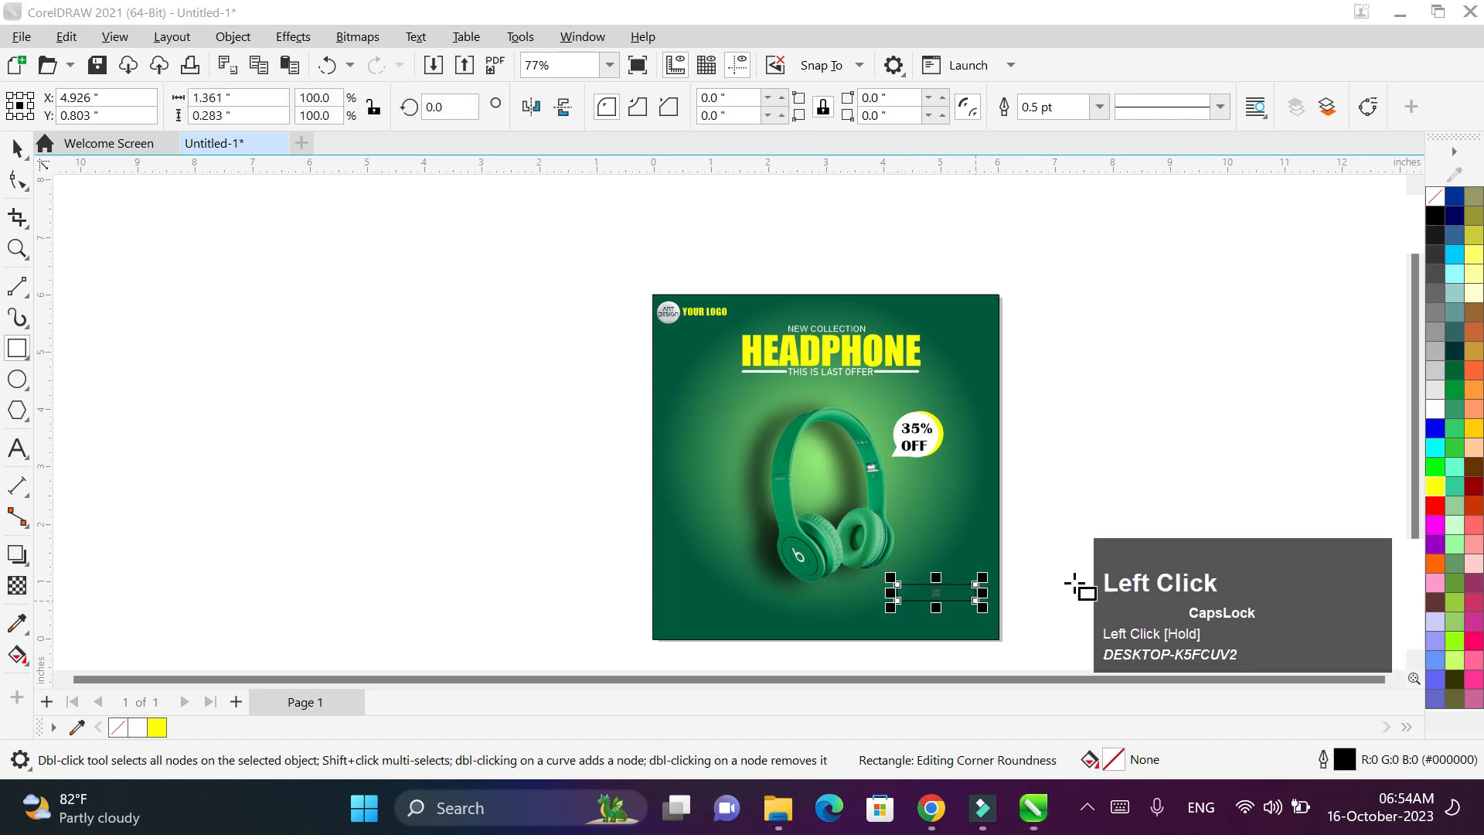
scroll(1076, 581, "up", 1)
left_click(1434, 486)
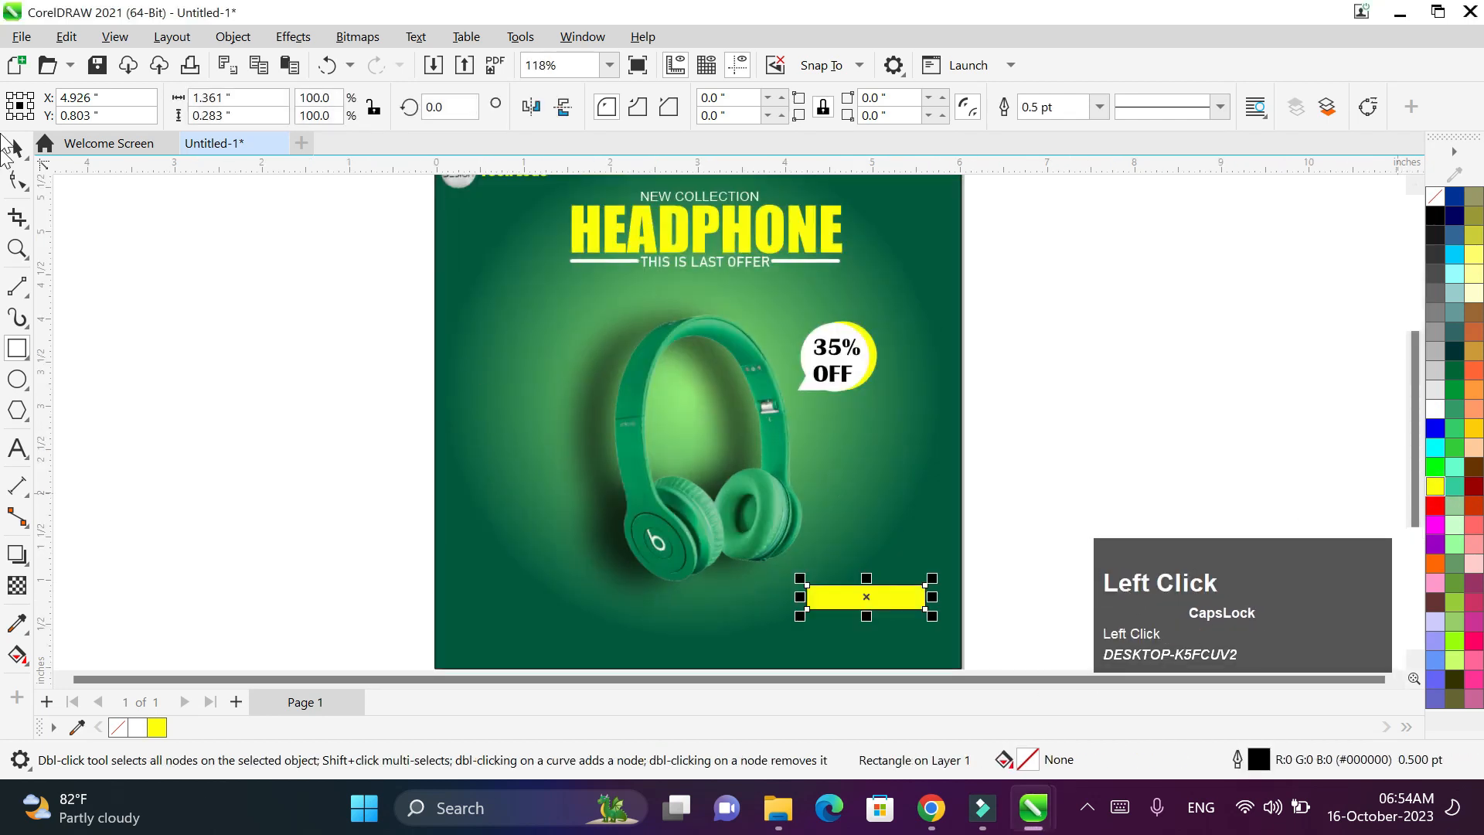
- Round the rectangle's corners into a pill shape and remove its outline
left_click(17, 179)
left_click_drag(923, 589, 851, 629)
scroll(851, 629, "up", 1)
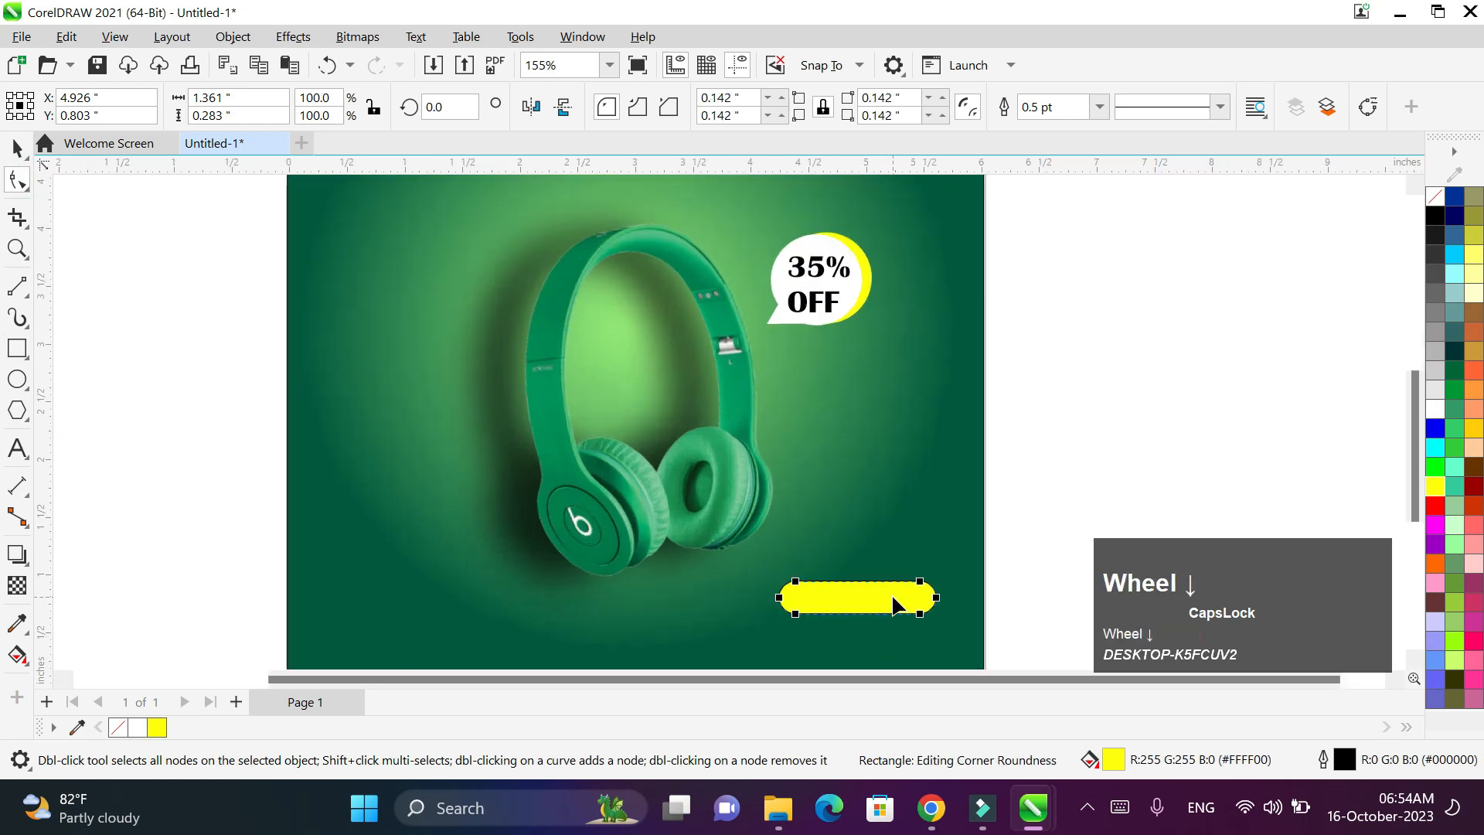
left_click(17, 147)
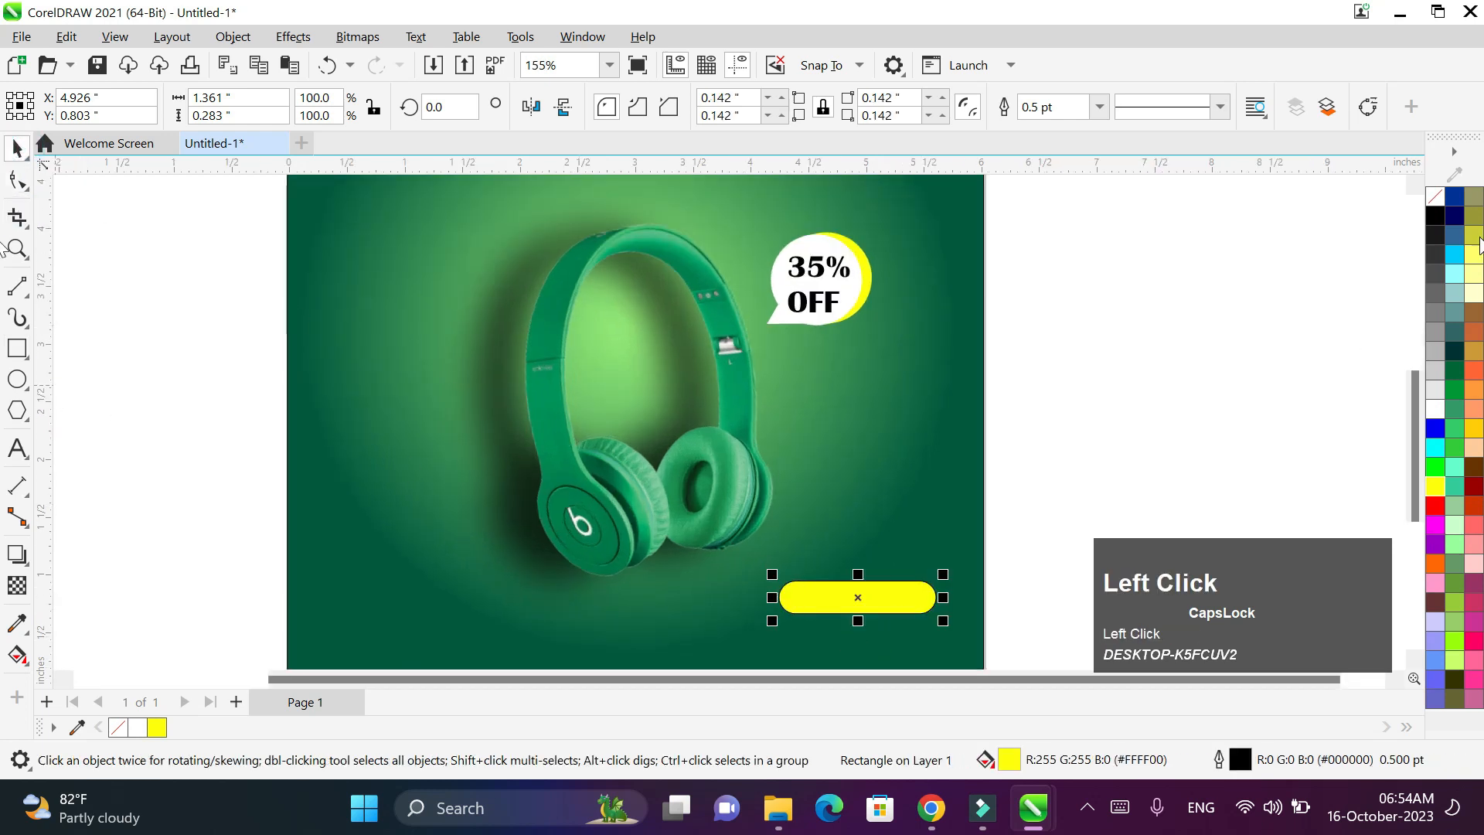
right_click(1435, 199)
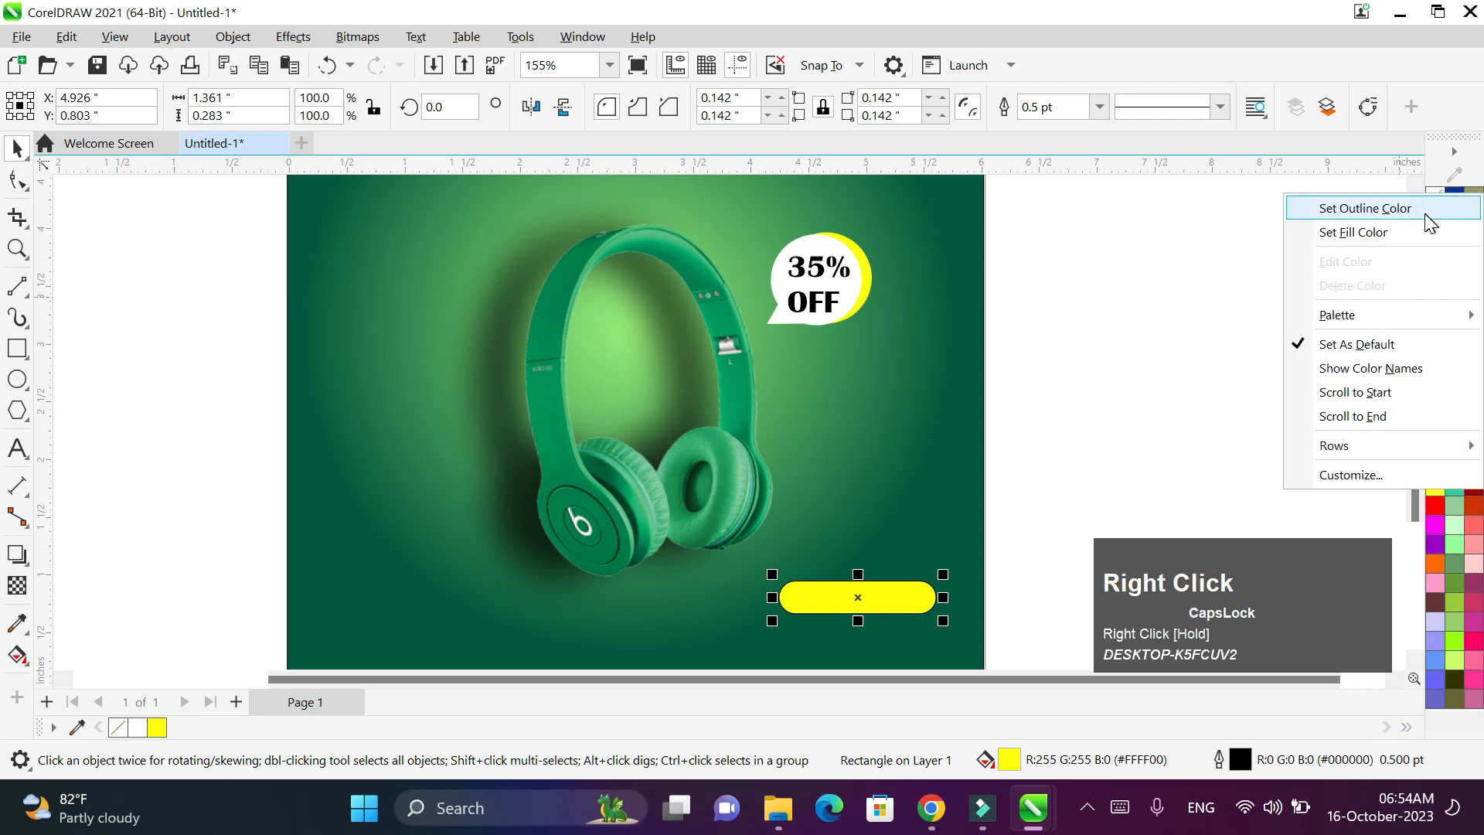
left_click(1359, 205)
left_click(17, 446)
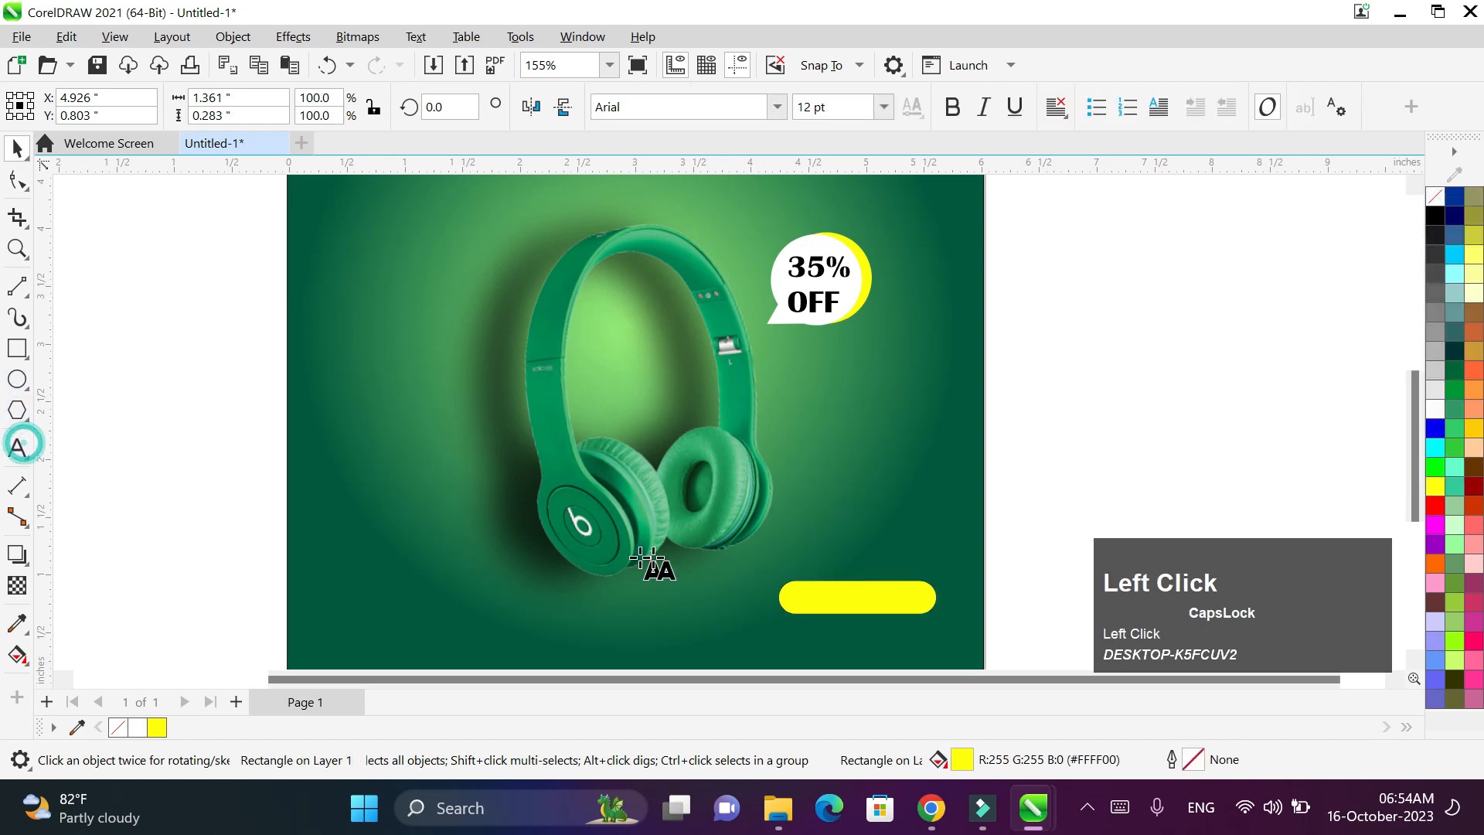
- Type 'ORDER NOW' on the yellow bar in the Impact font
left_click(800, 598)
type("OR")
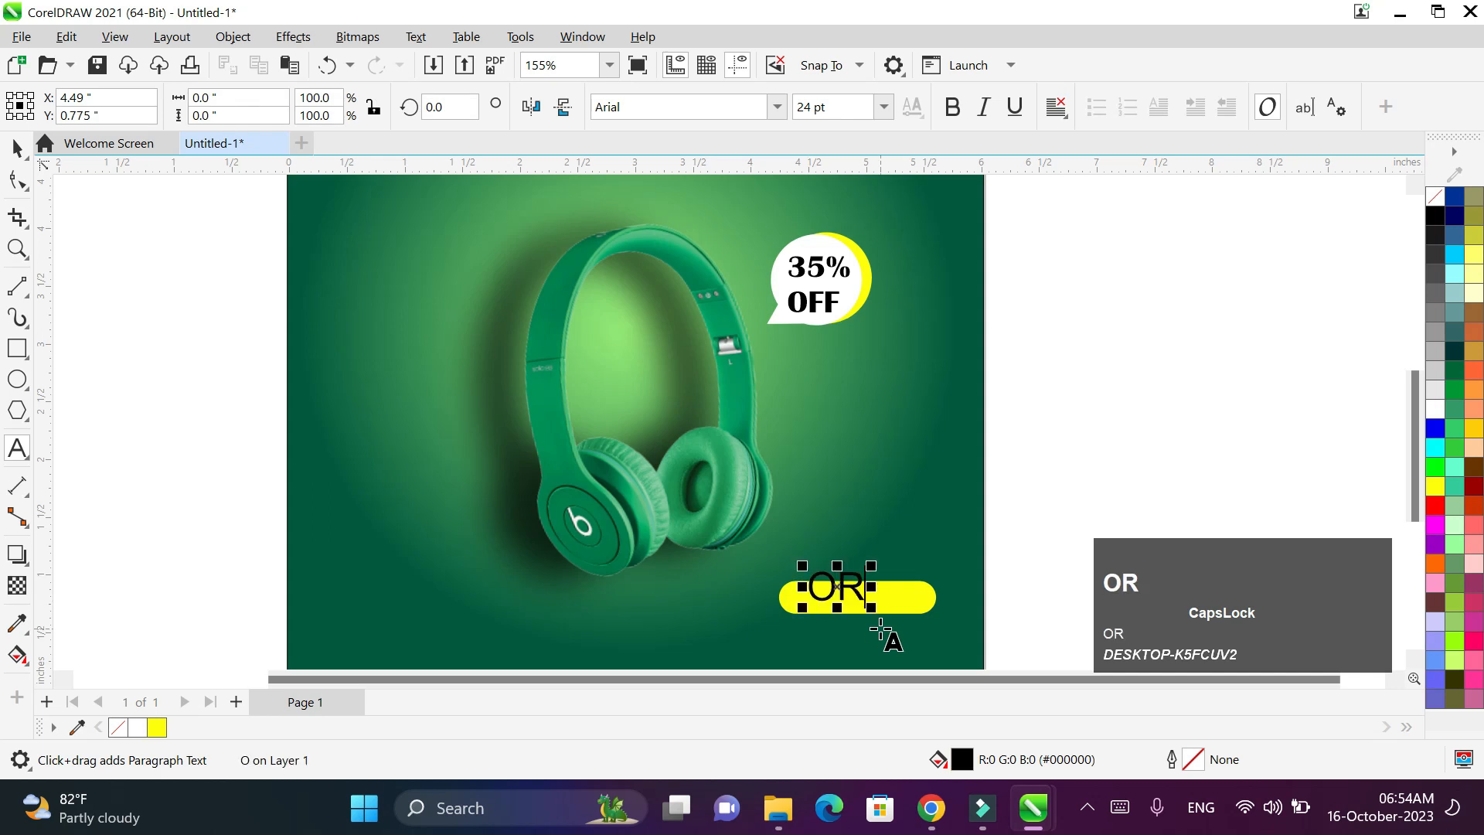
type("DER NOW")
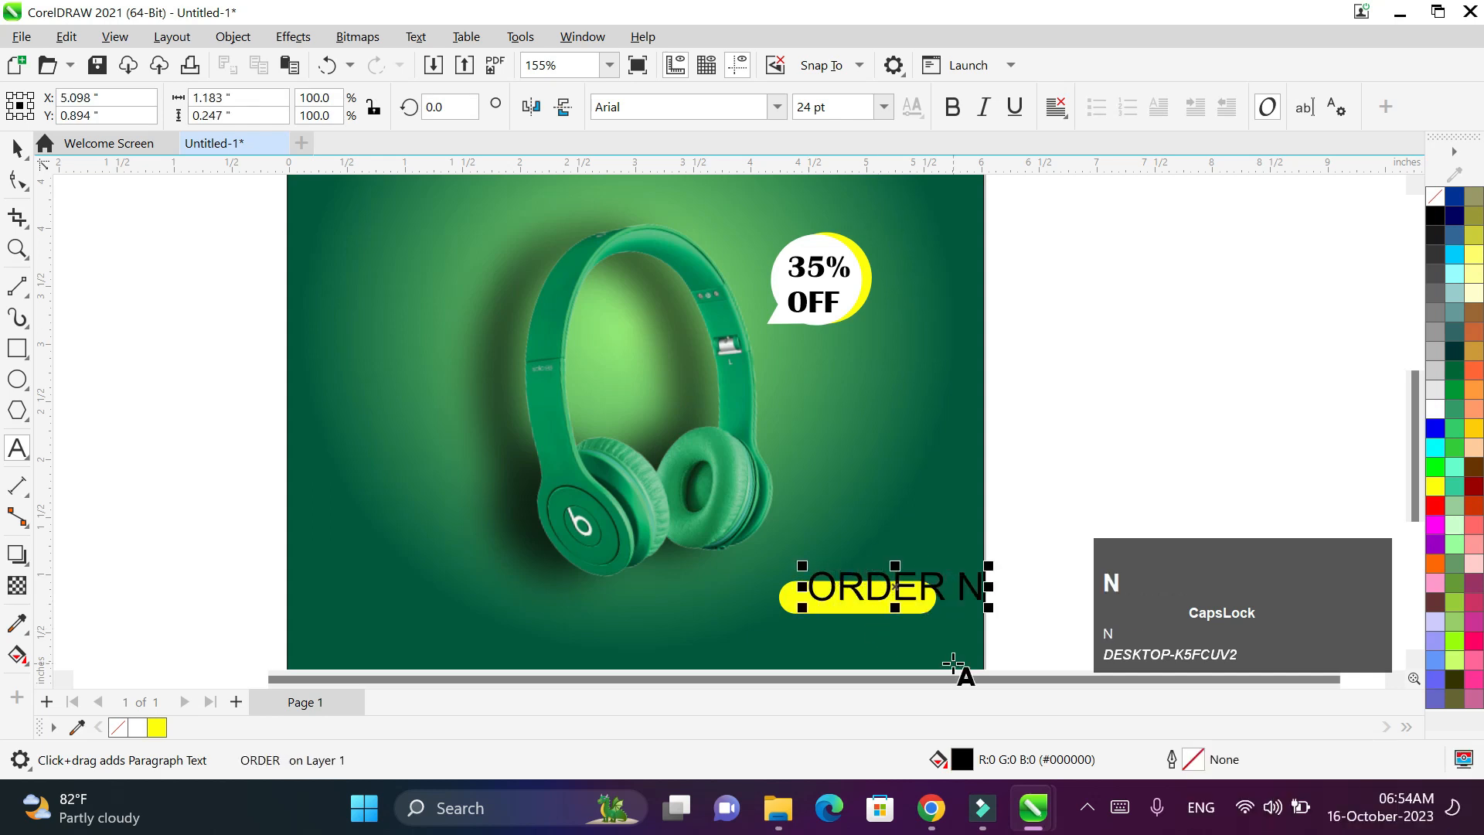
key("ctrl+a")
left_click(695, 107)
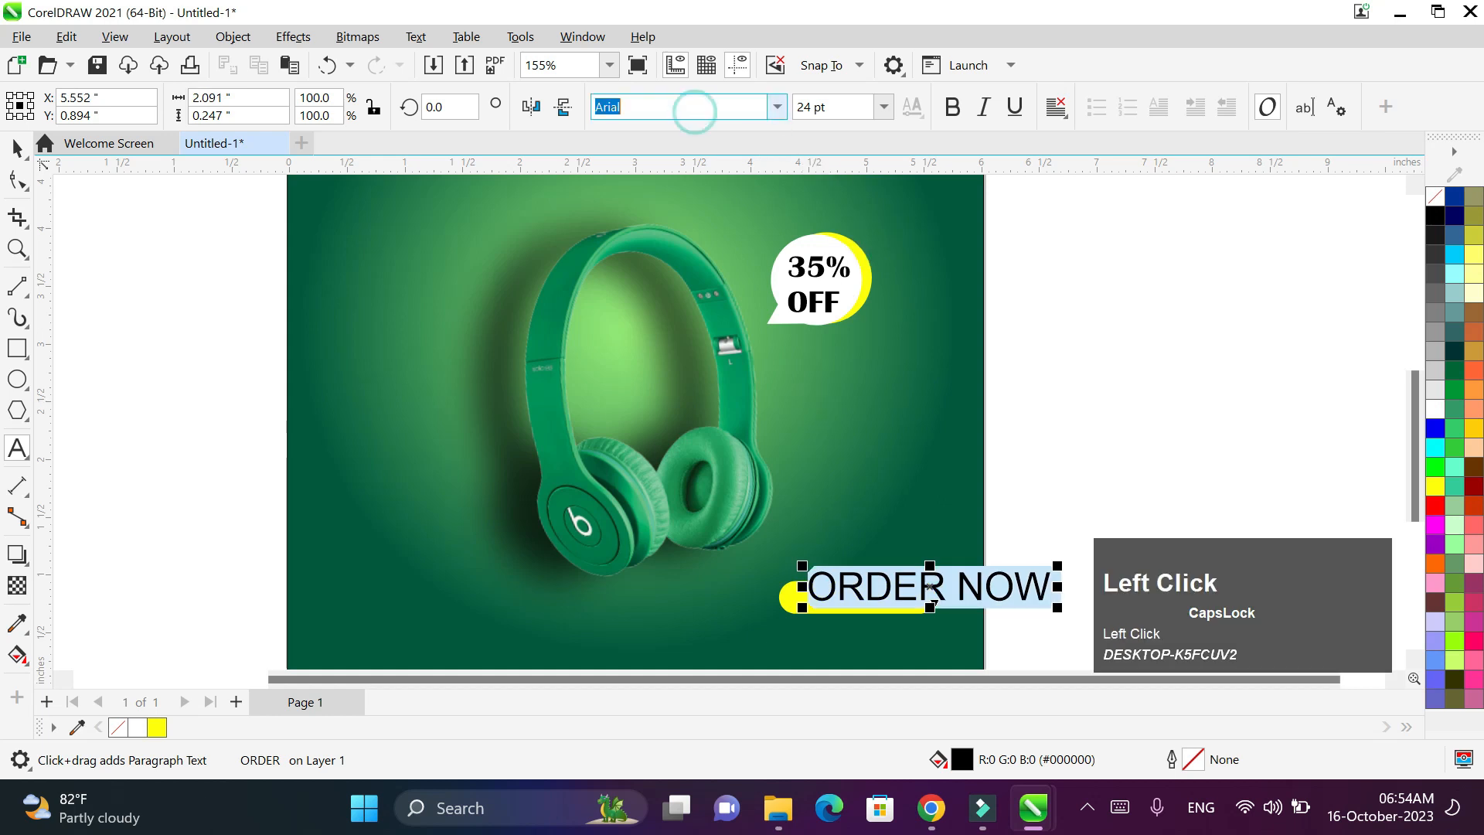
key("BackSpace")
type("im")
key("Return")
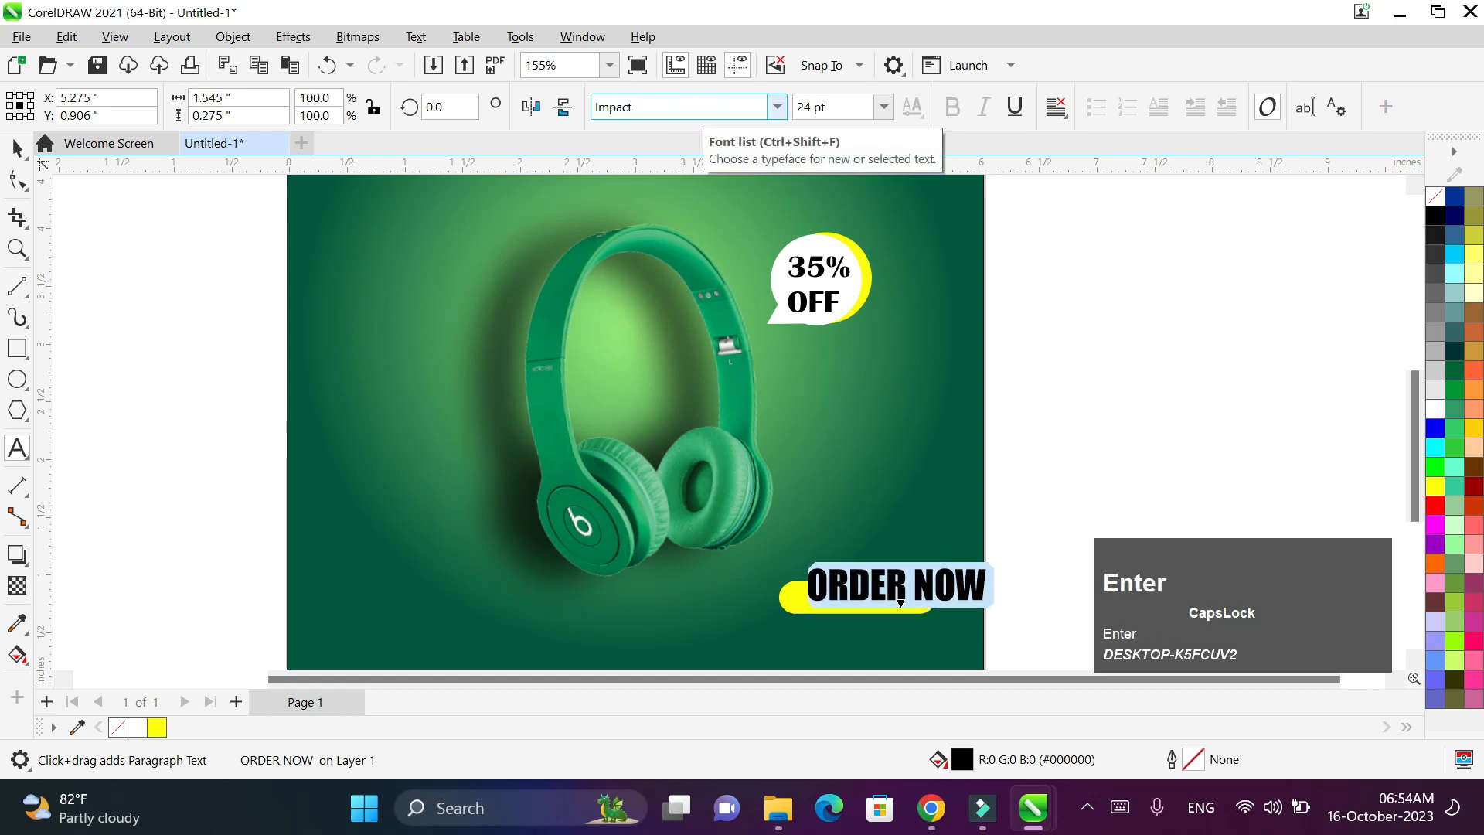
- Scale the ORDER NOW text down to a shorter height
left_click(17, 145)
scroll(997, 579, "down", 1)
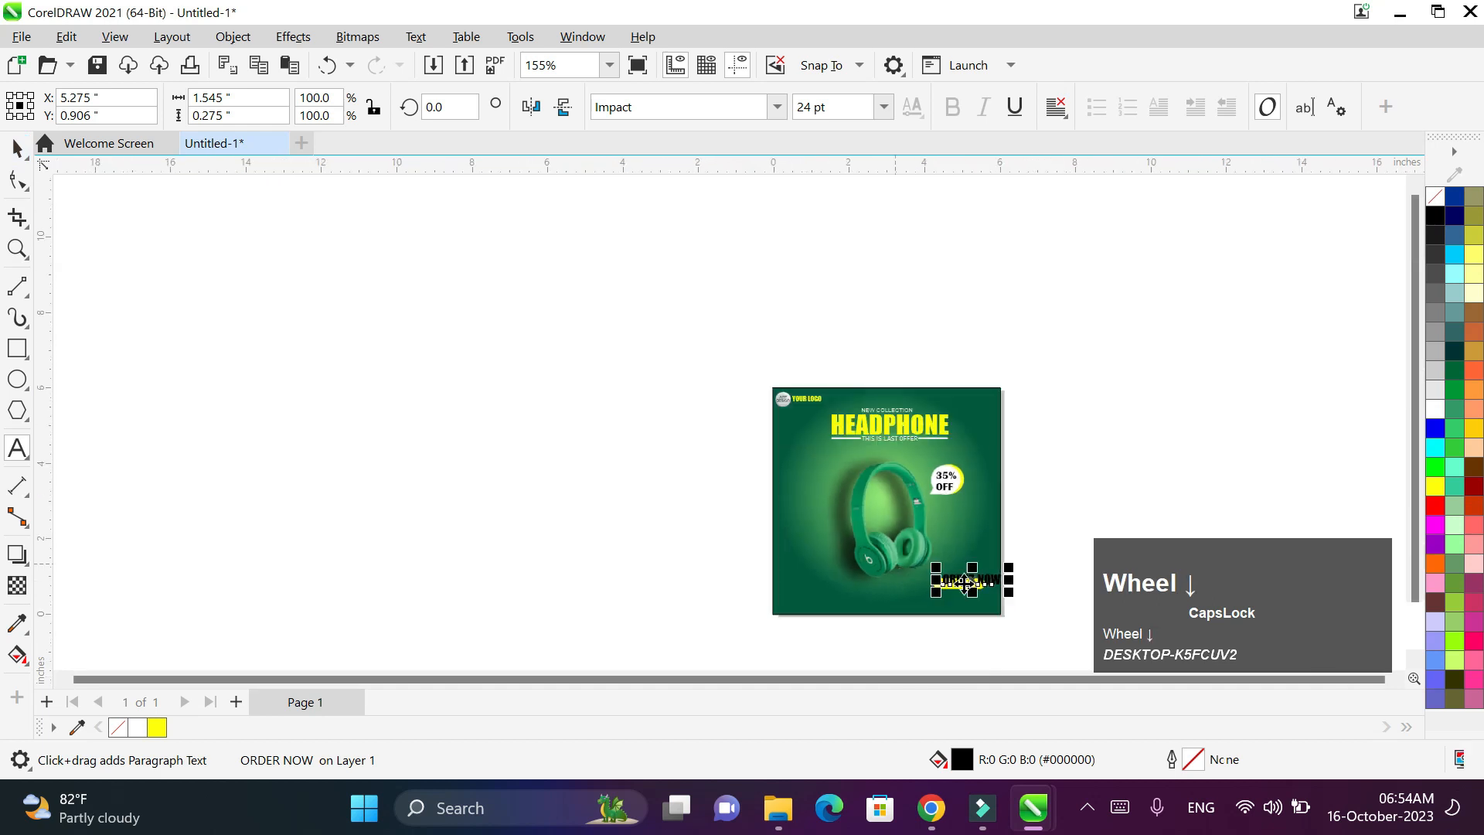
scroll(1000, 581, "up", 2)
left_click_drag(901, 516, 871, 552)
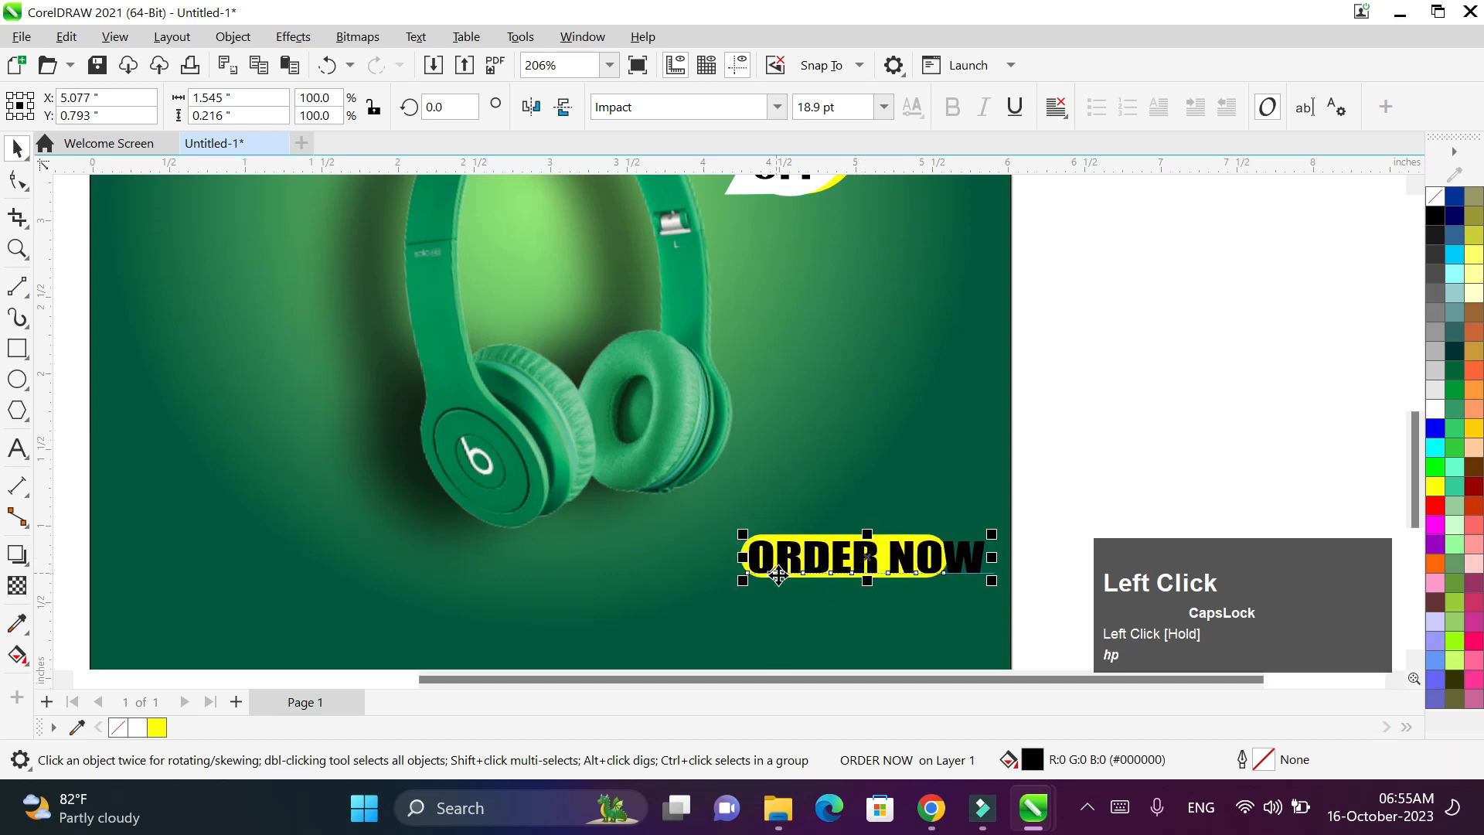
- Enlarge the yellow bar to fit and centre it behind ORDER NOW
left_click(776, 552)
left_click_drag(971, 601, 999, 610)
left_click_drag(886, 581, 864, 558)
scroll(958, 494, "down", 1)
key("space")
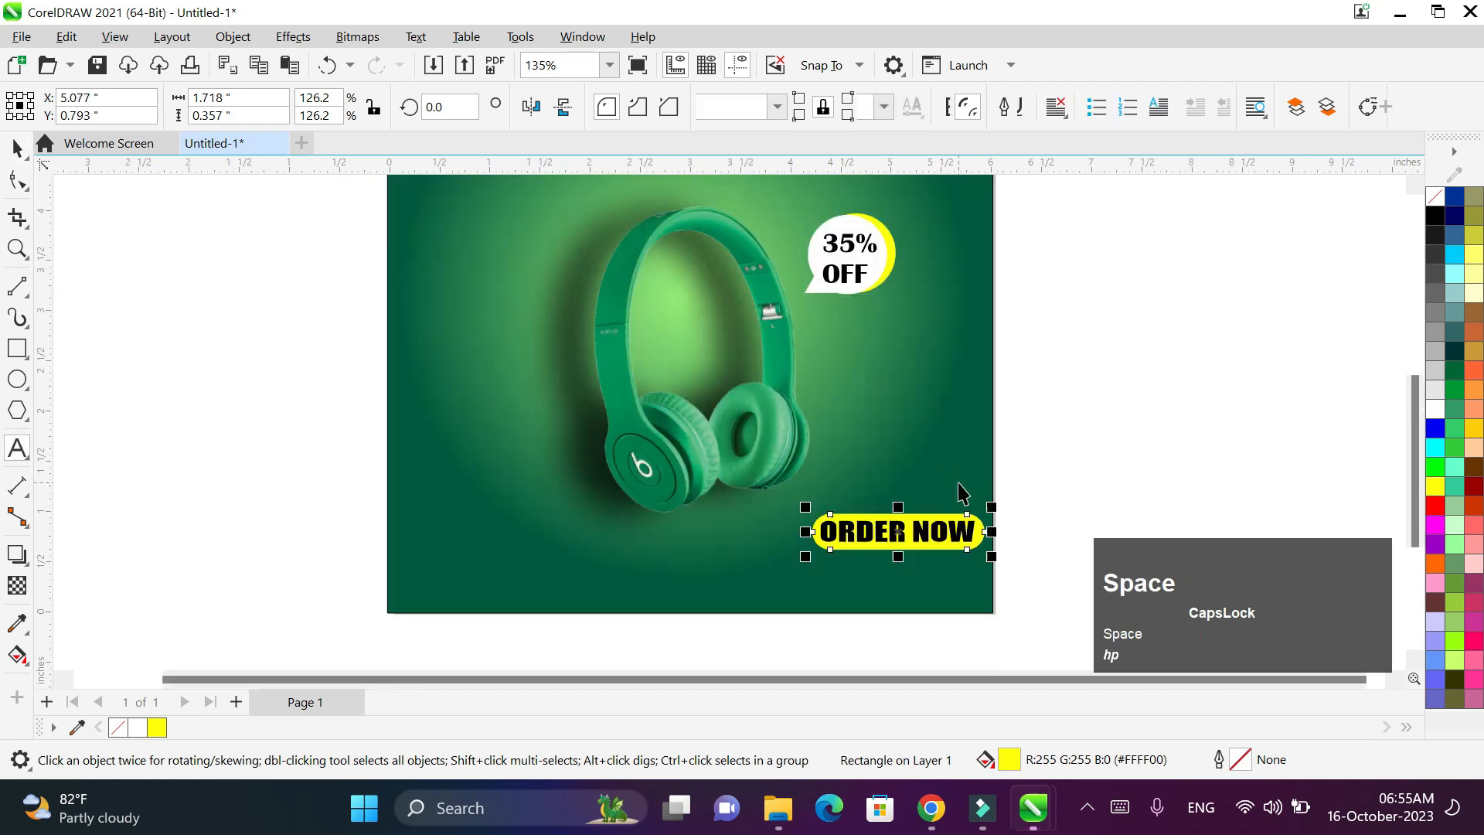
scroll(958, 495, "down", 1)
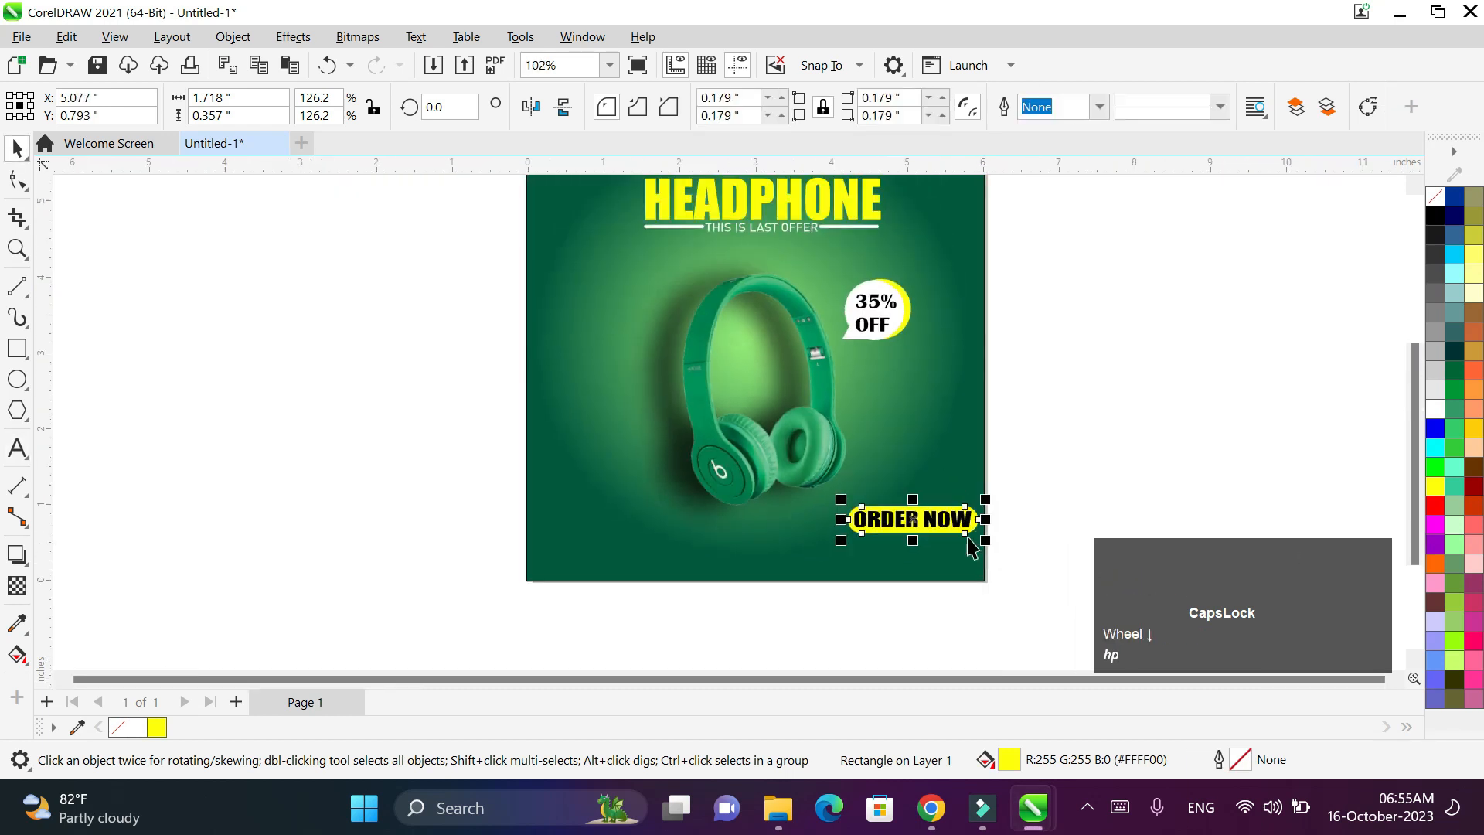
left_click(935, 522)
- Change the ORDER NOW font to Bahnschrift
key("ctrl+a")
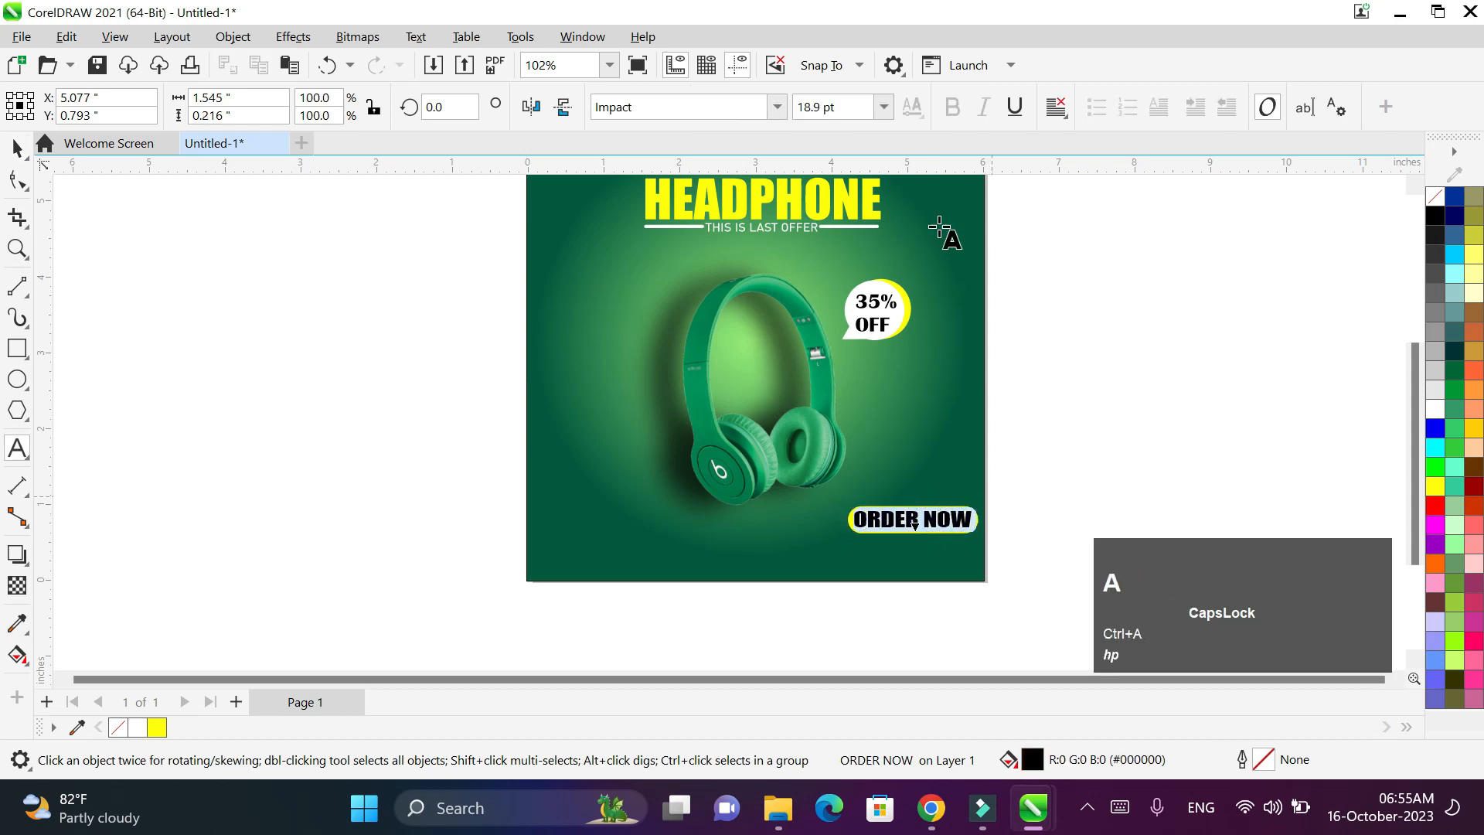
left_click(776, 109)
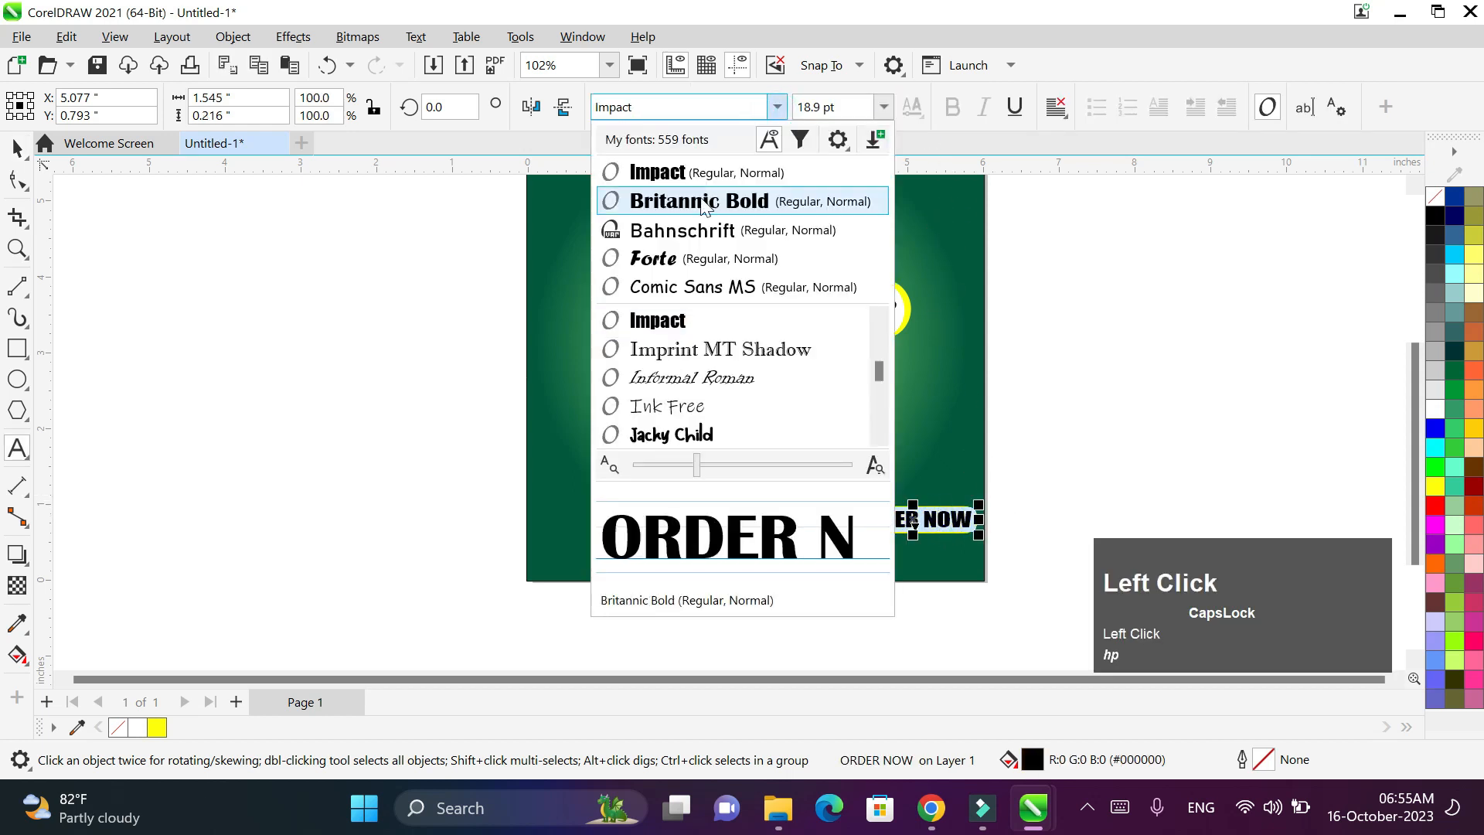
scroll(698, 290, "up", 1)
scroll(696, 328, "down", 5)
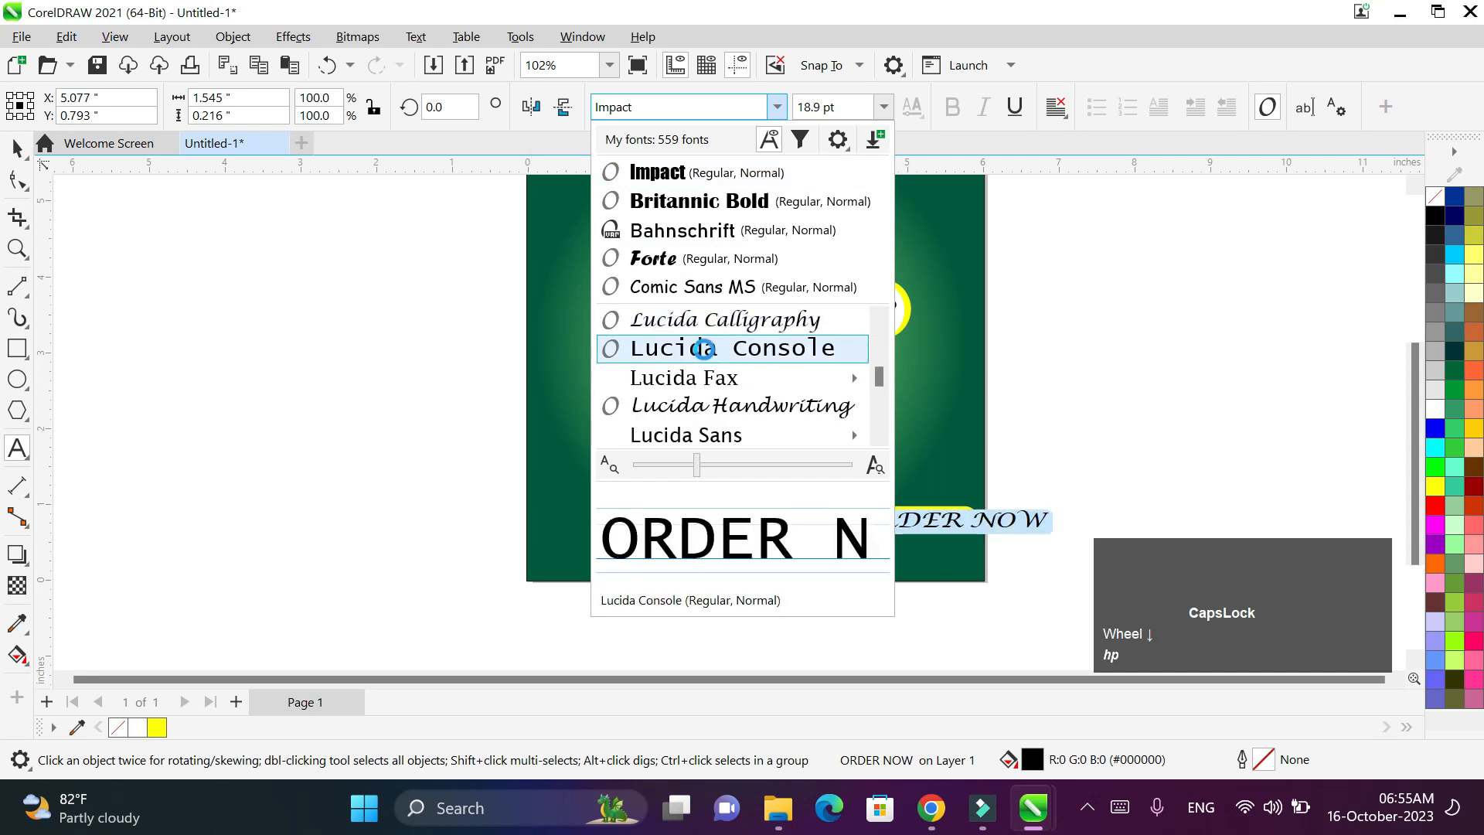
scroll(702, 345, "down", 1)
mouse_move(704, 349)
scroll(704, 349, "down", 2)
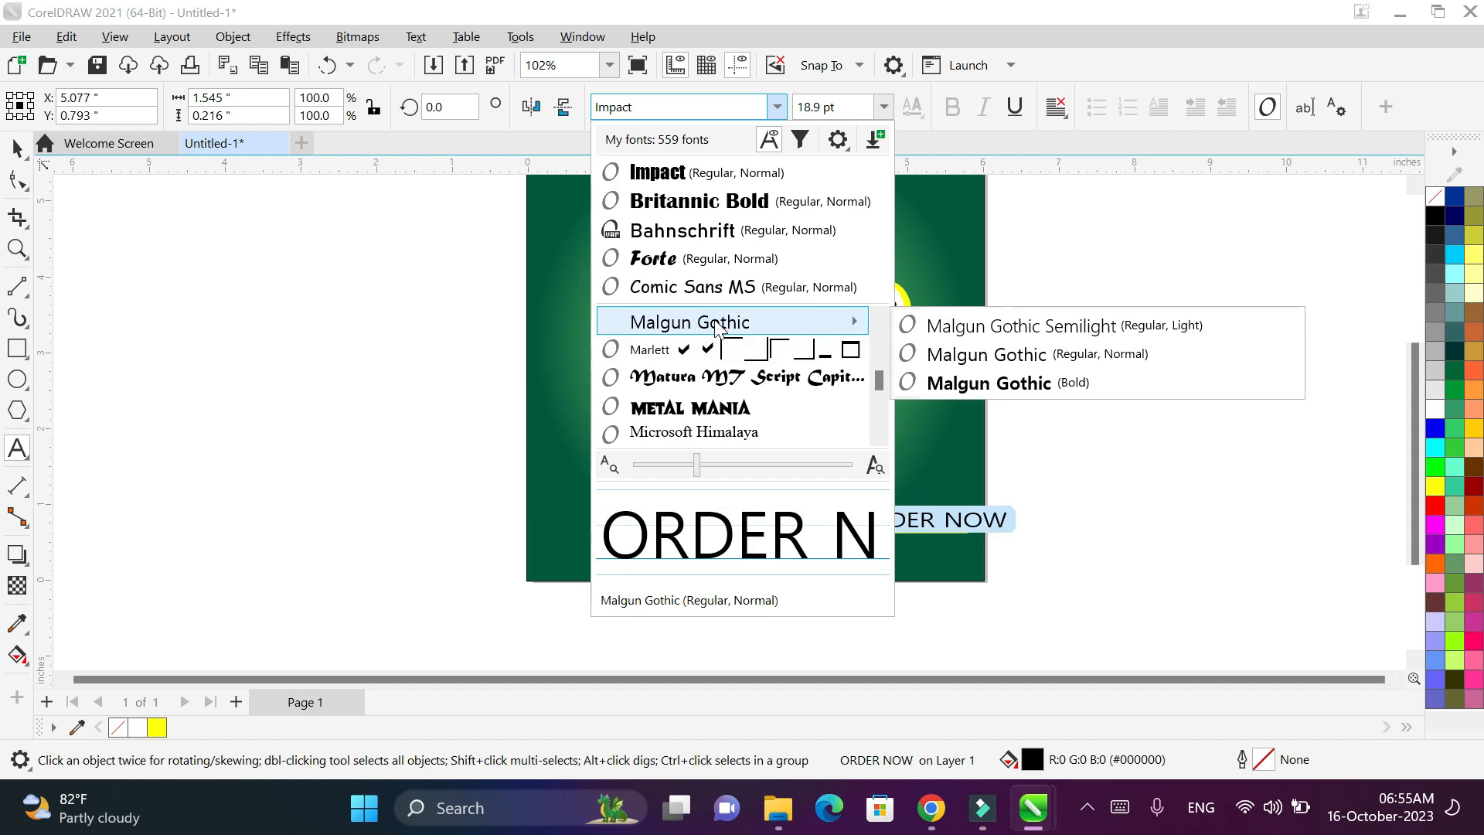
scroll(717, 328, "up", 8)
scroll(717, 228, "up", 1)
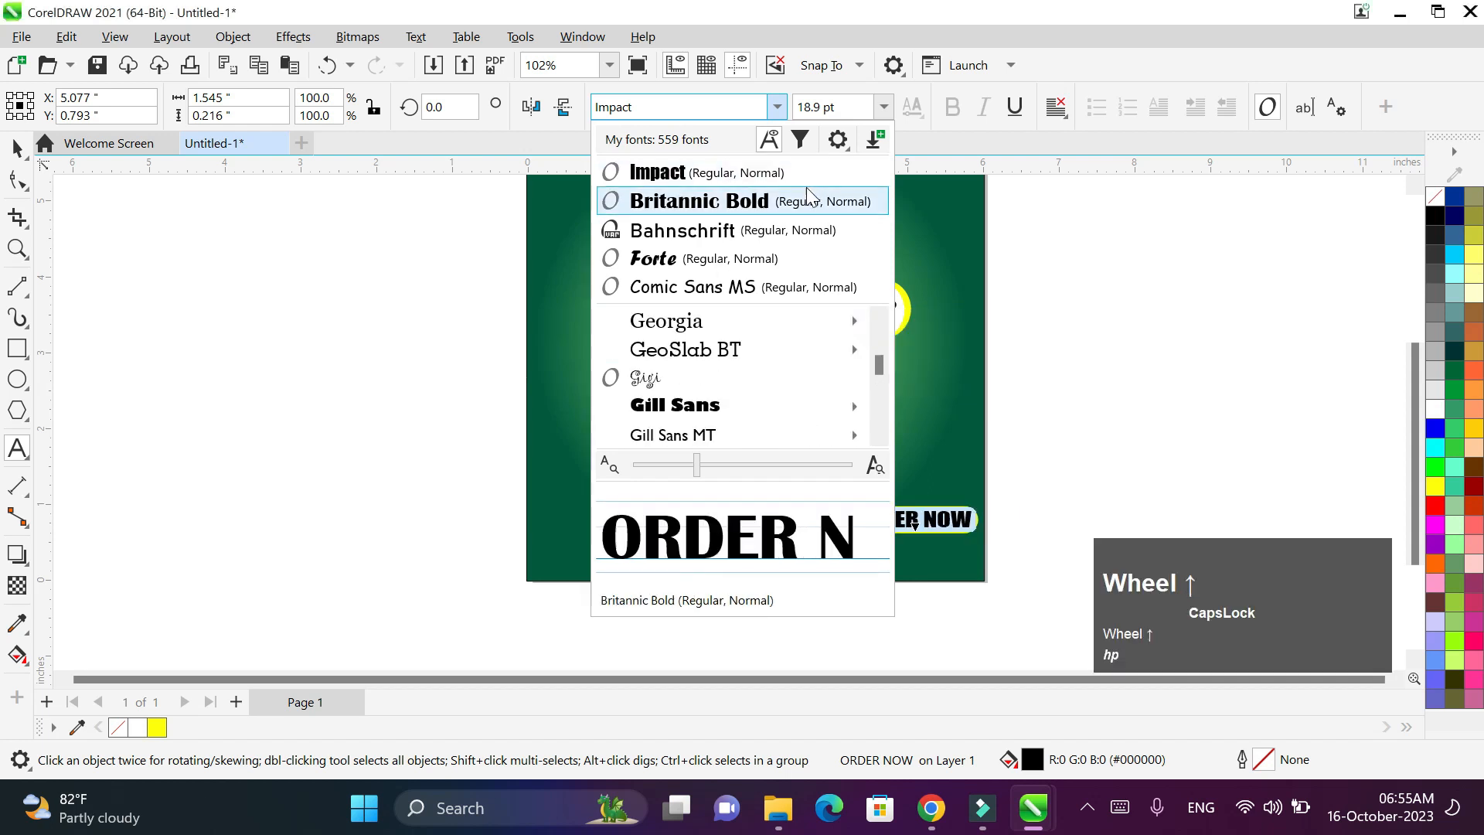
left_click(819, 201)
- Shrink ORDER NOW to about 14 pt inside the bar, undoing a stray text edit
scroll(1000, 492, "up", 3)
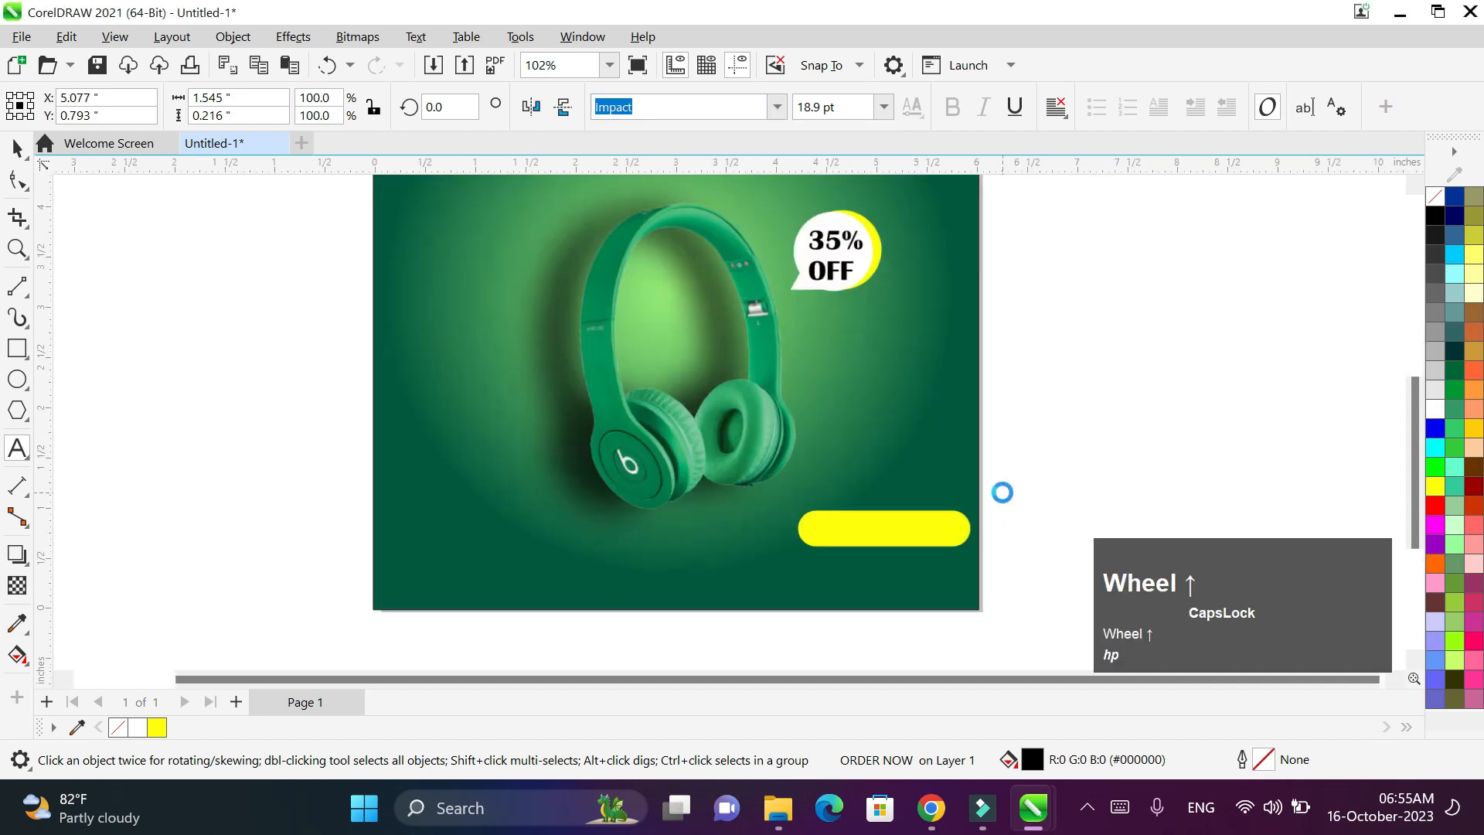
left_click_drag(998, 556, 879, 534)
scroll(1092, 487, "down", 2)
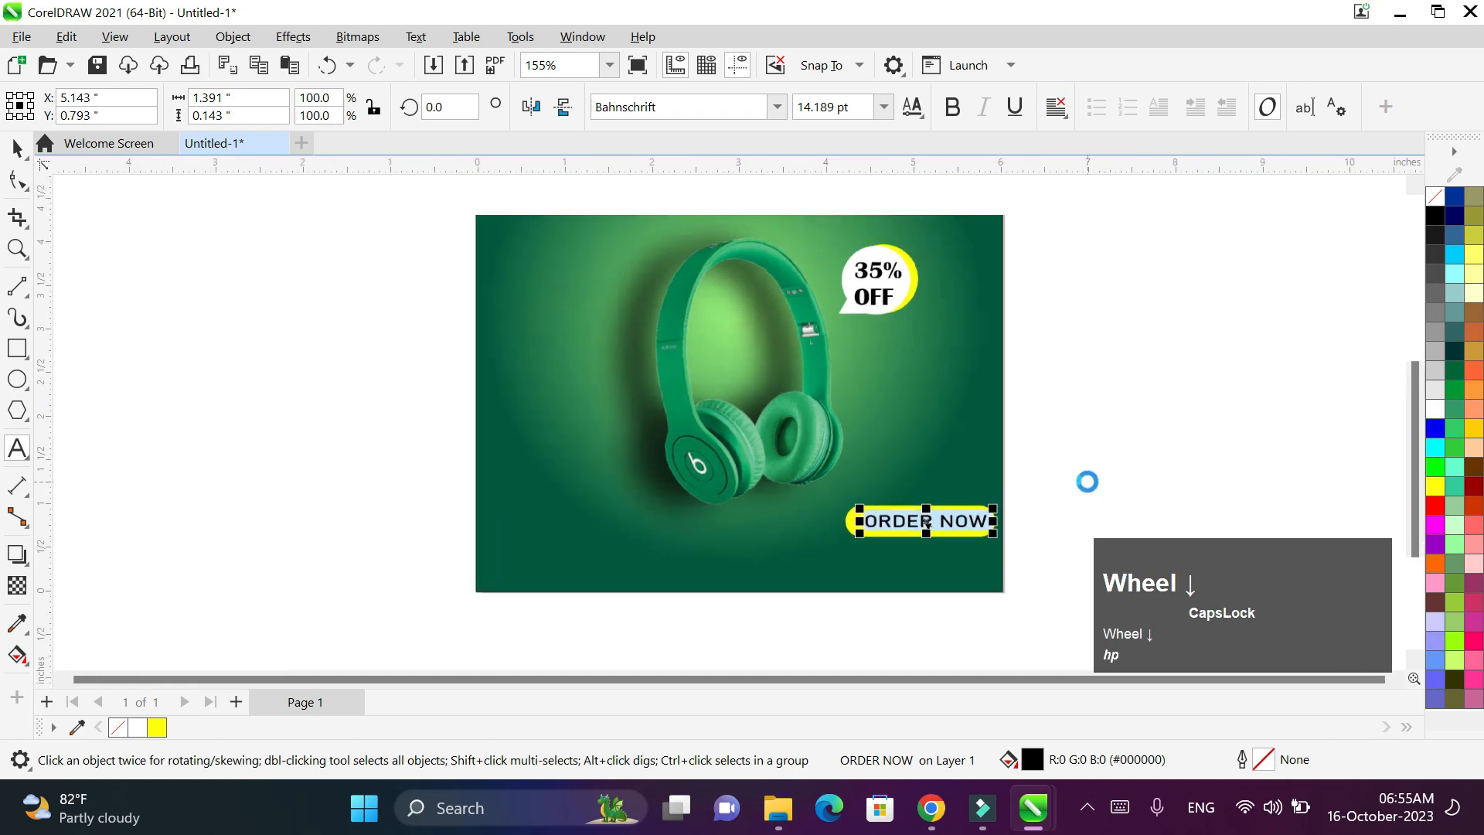
key("ctrl+z")
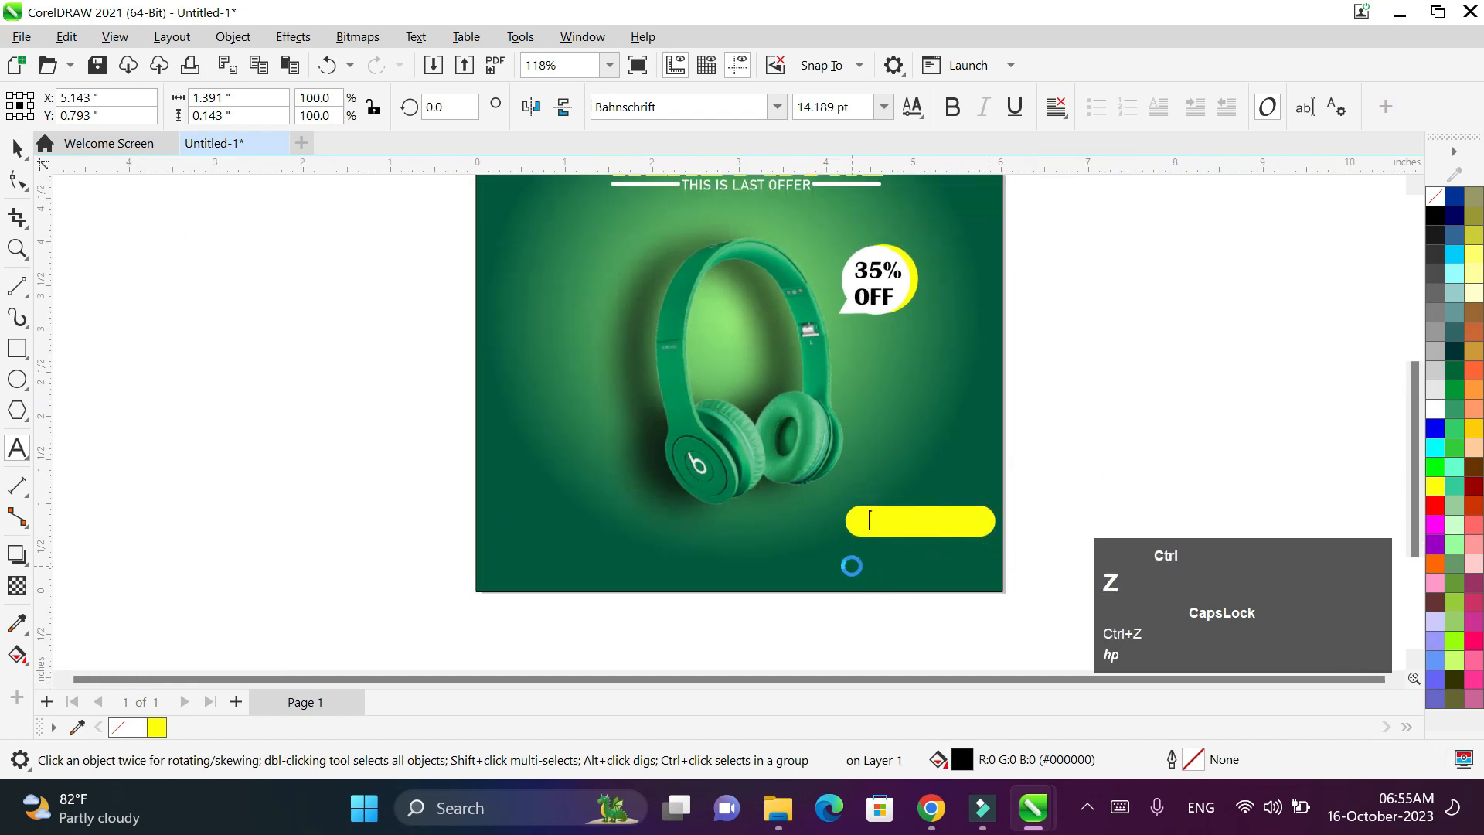
left_click(18, 147)
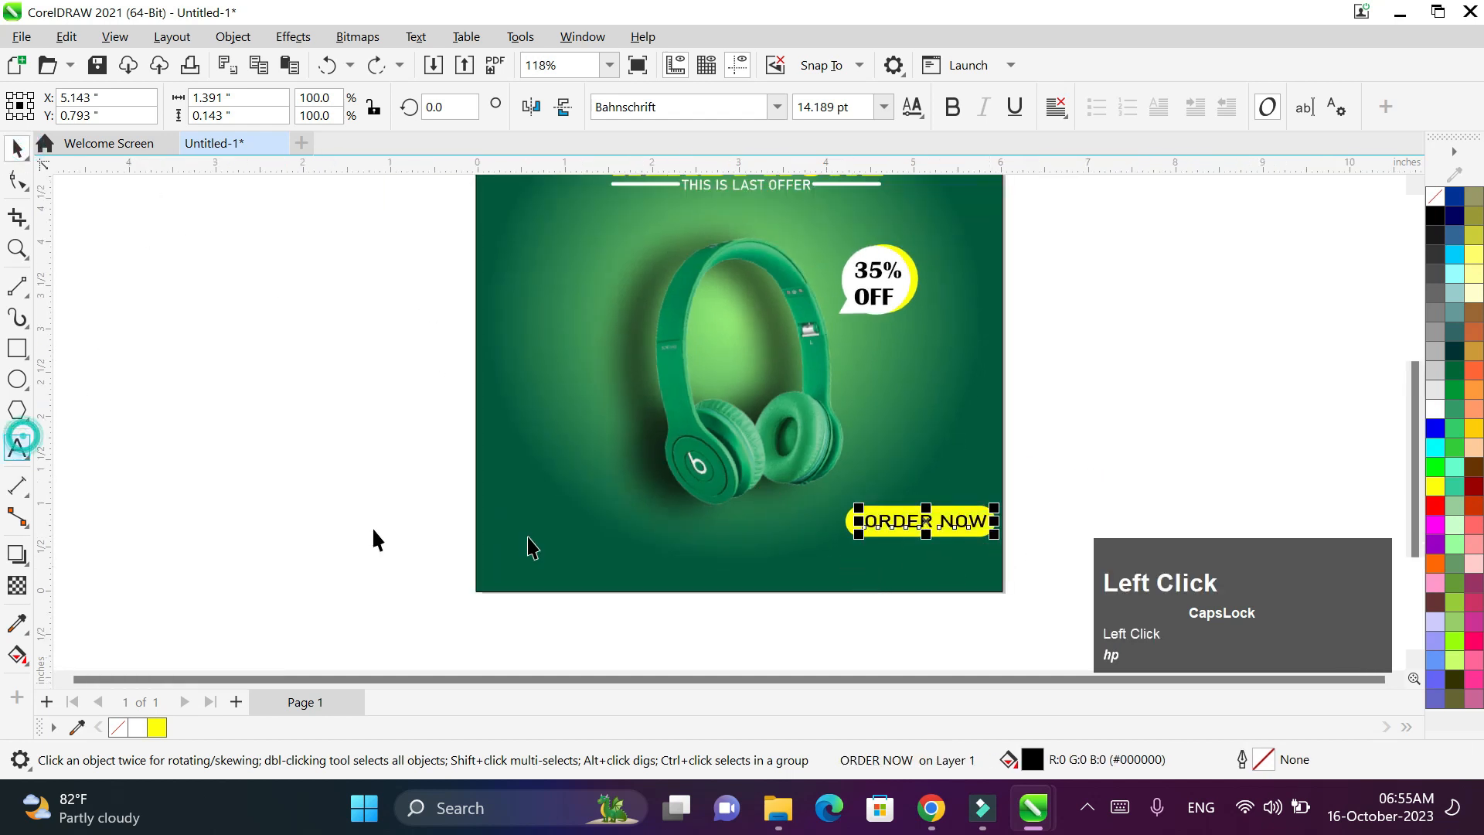
left_click(865, 561)
type("WWW")
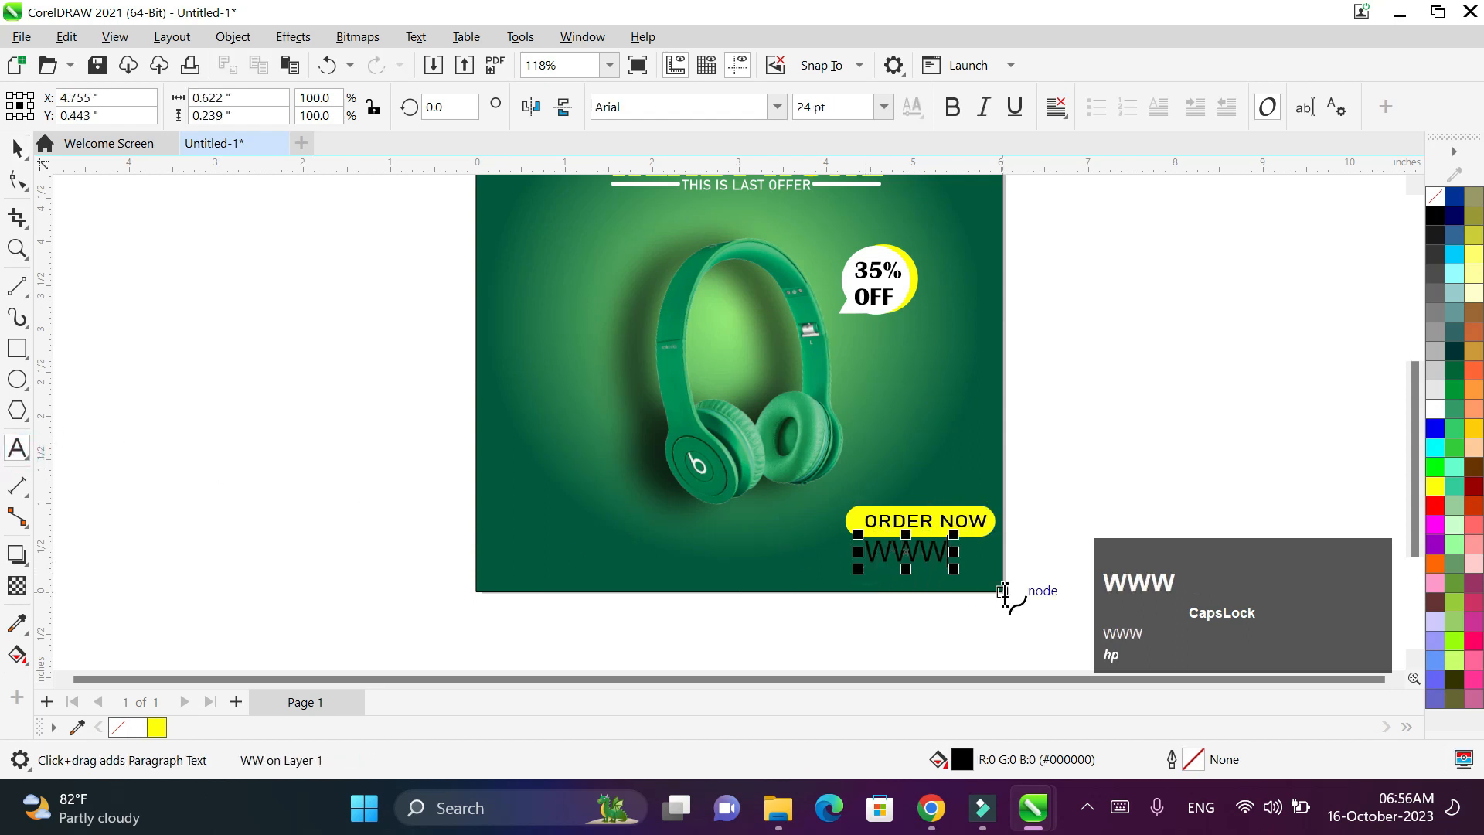
type(".")
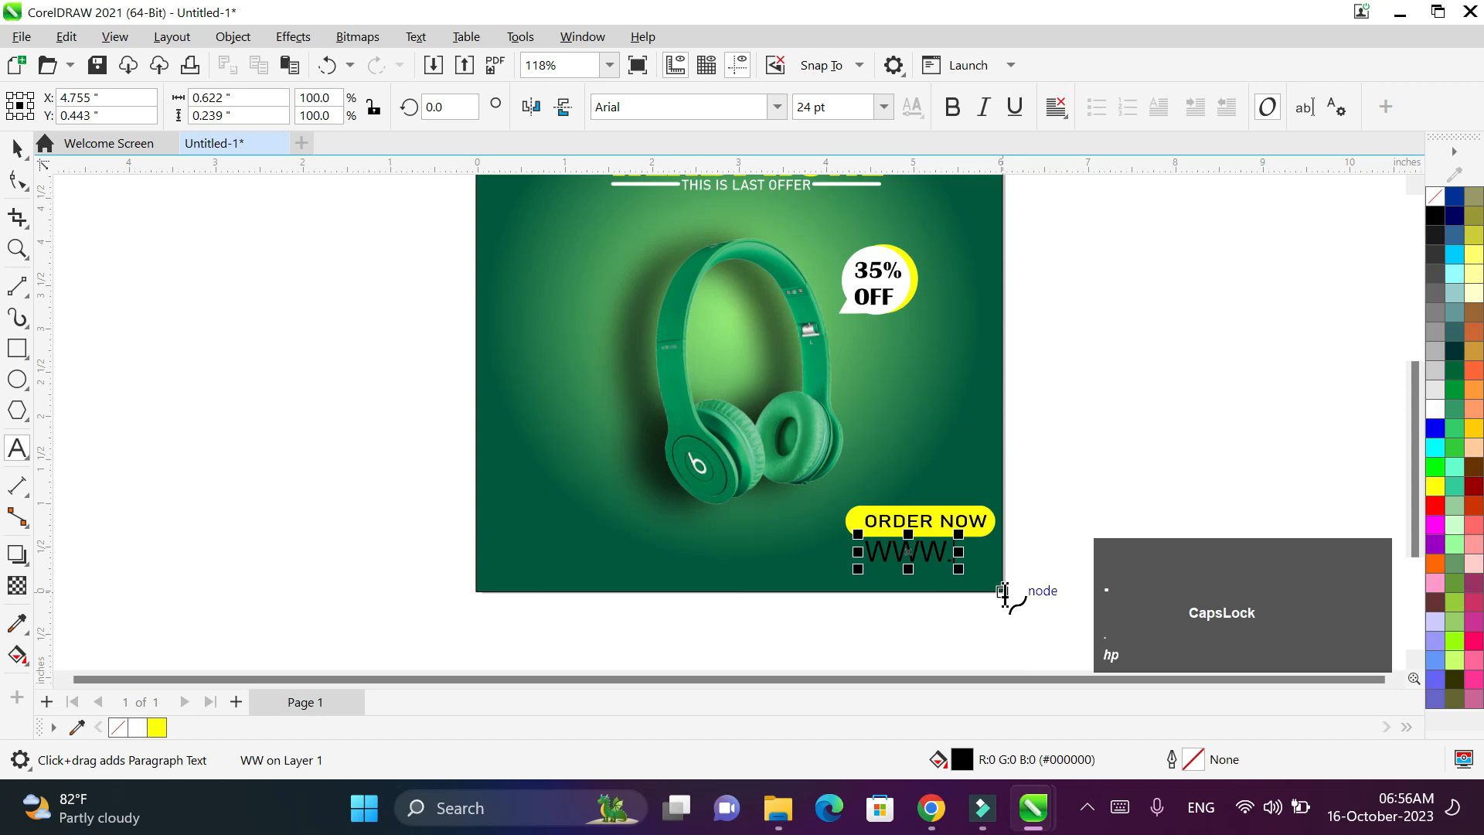
type("TE")
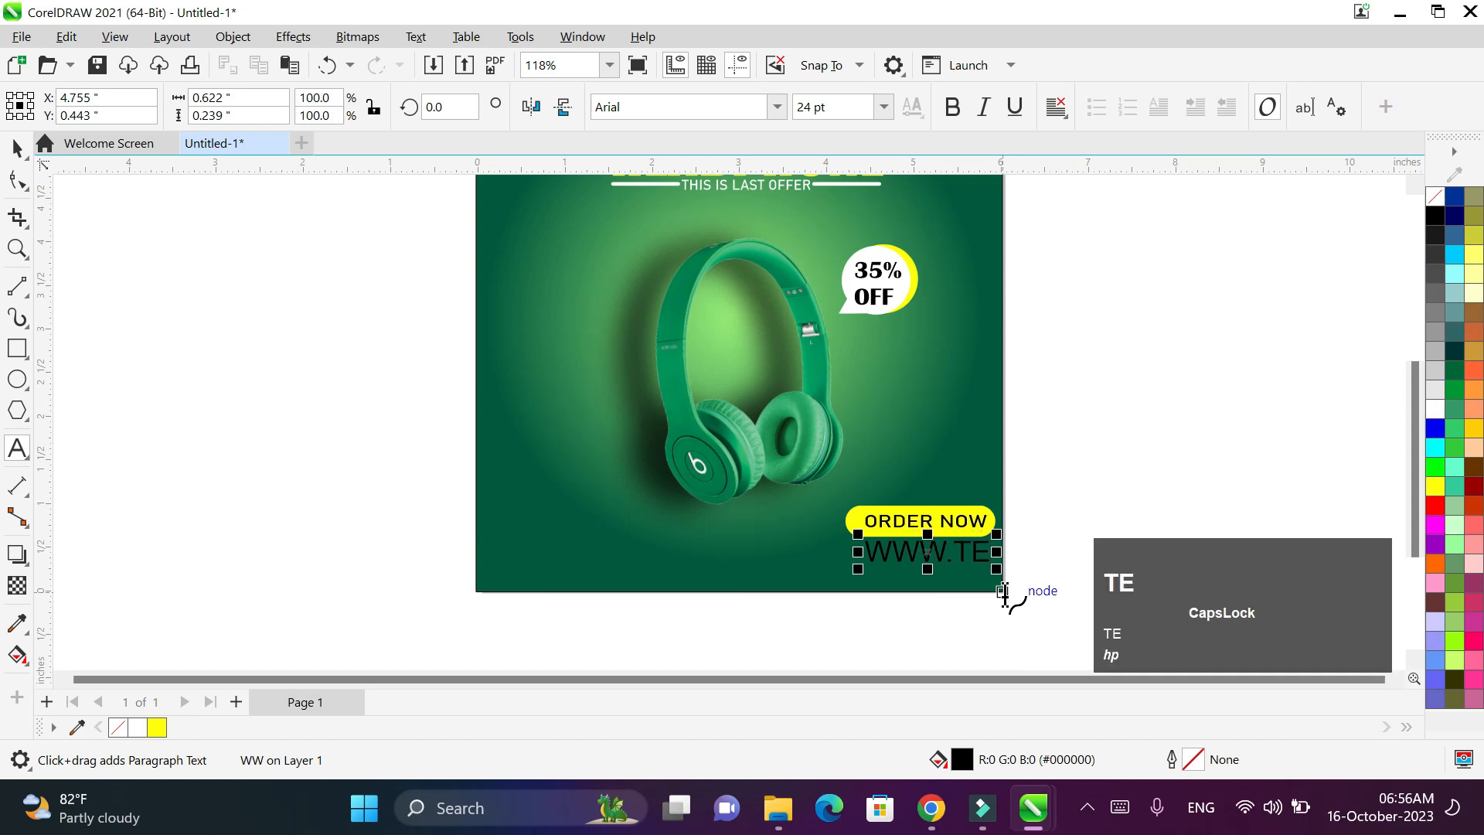
type("CNO")
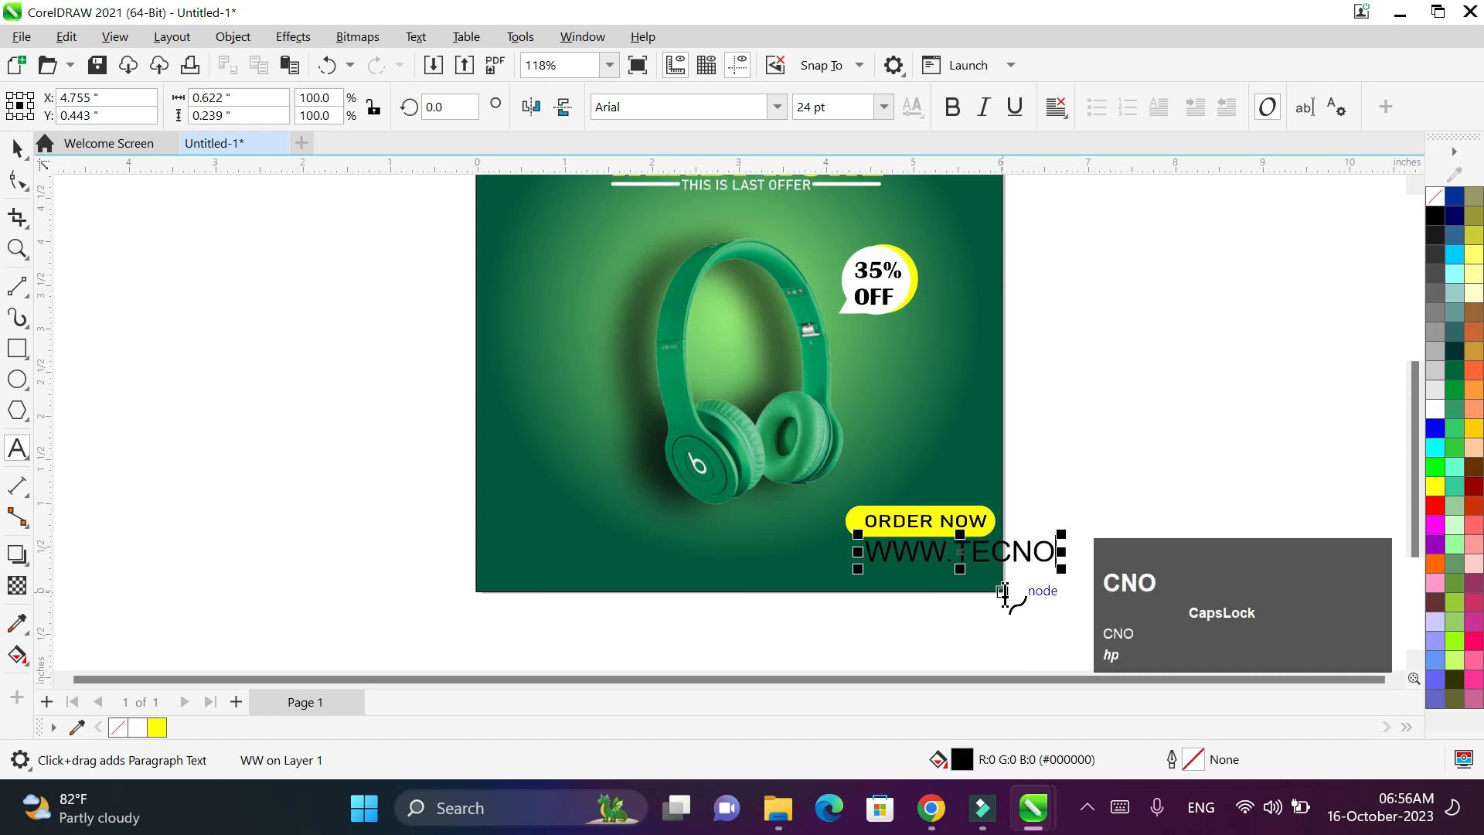
type("PHILE")
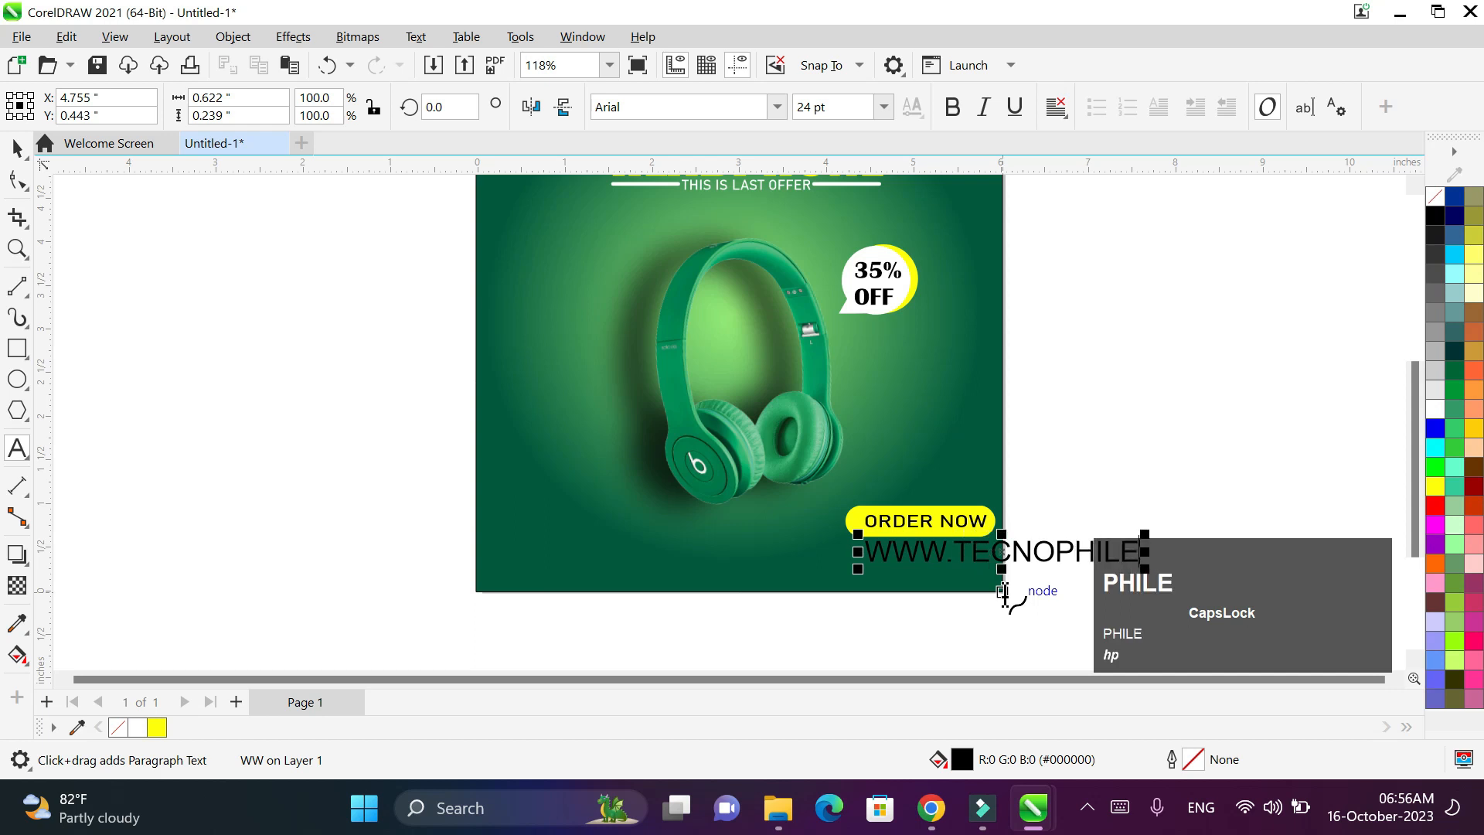
type(".COM")
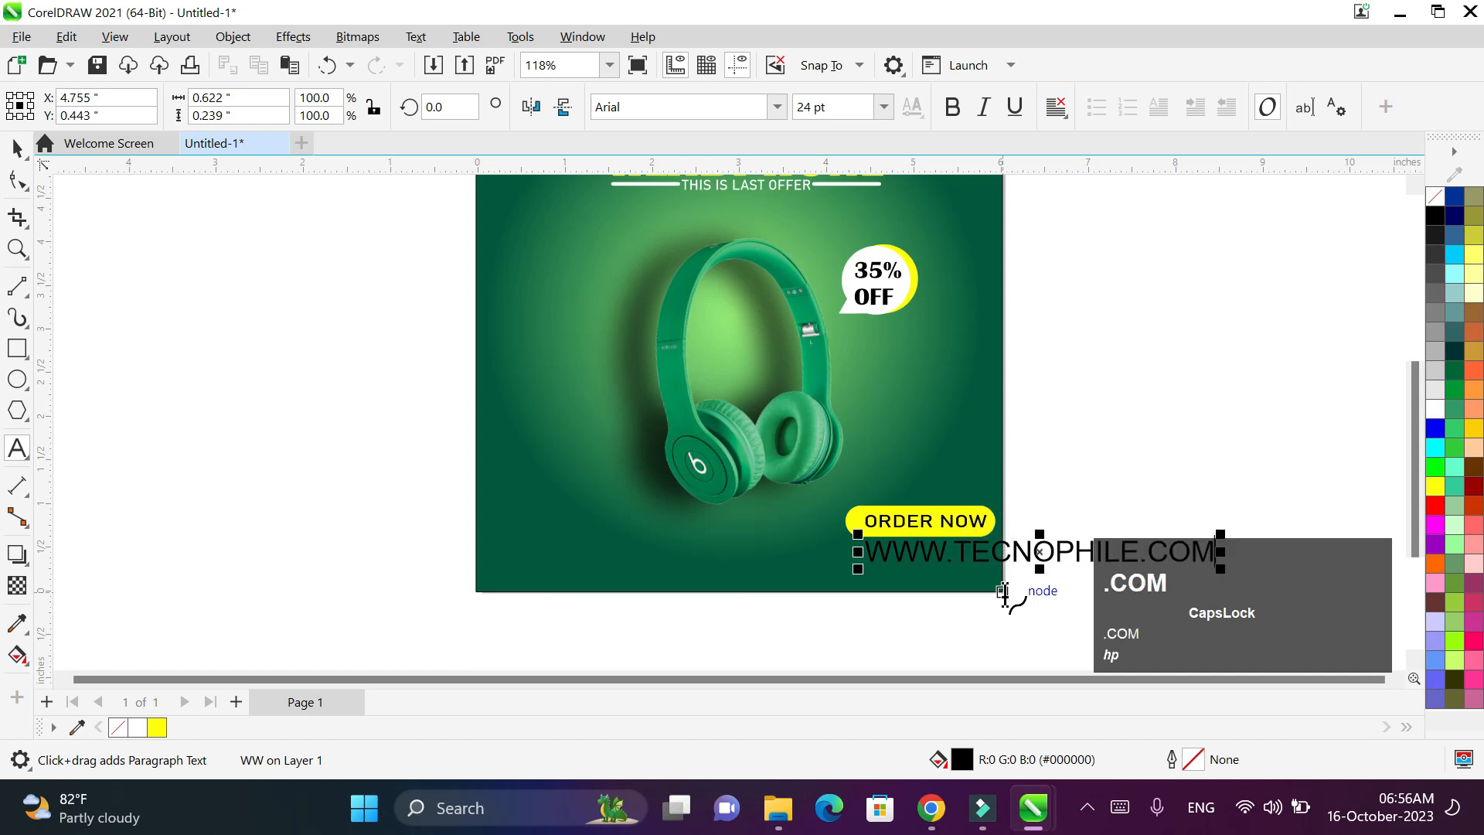
key("ctrl+a")
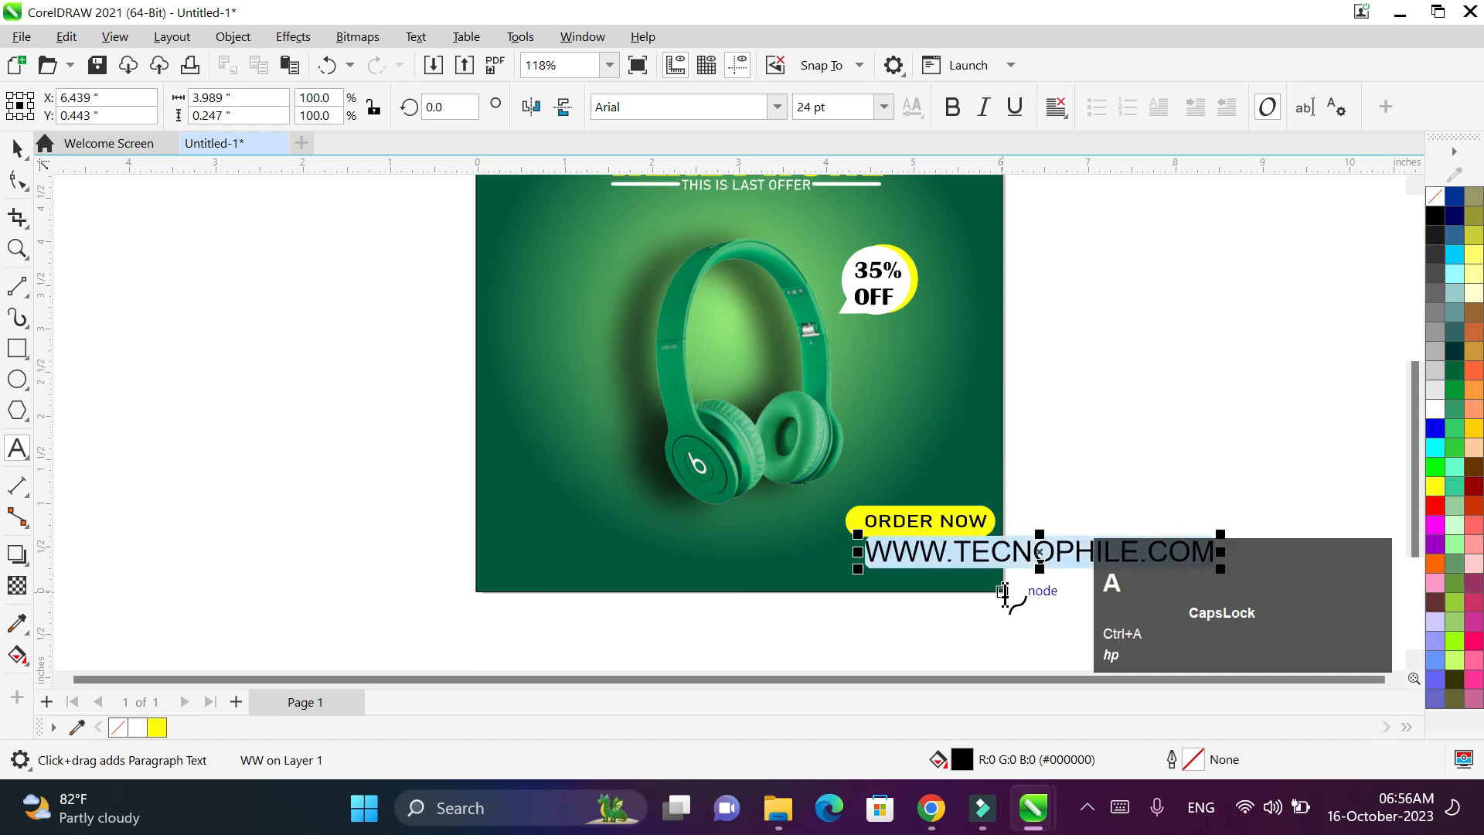
left_click(1439, 410)
- Shrink the URL to about 9 pt and position it under ORDER NOW
left_click(17, 148)
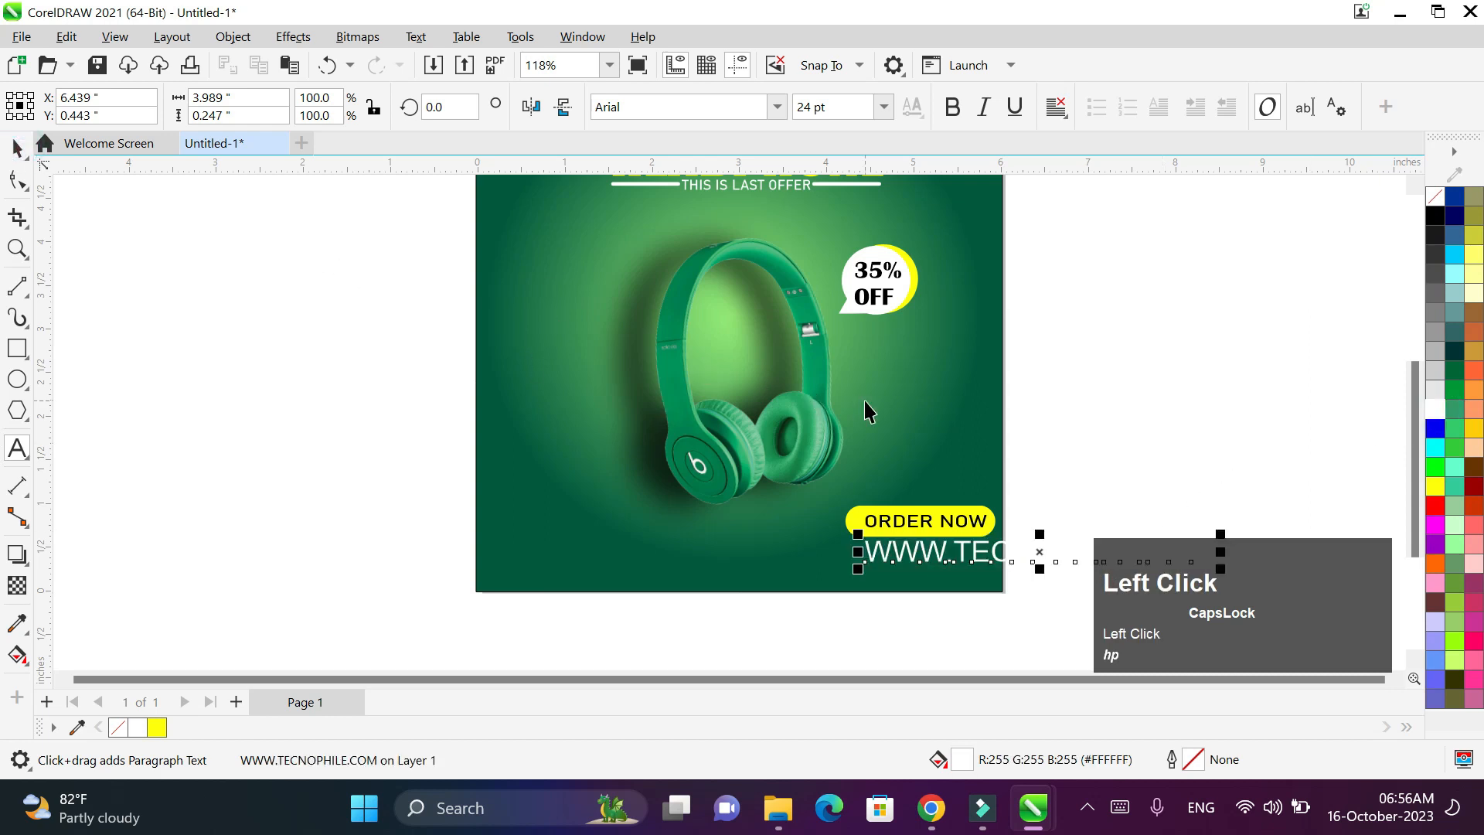
scroll(863, 401, "down", 2)
left_click_drag(1163, 519, 998, 512)
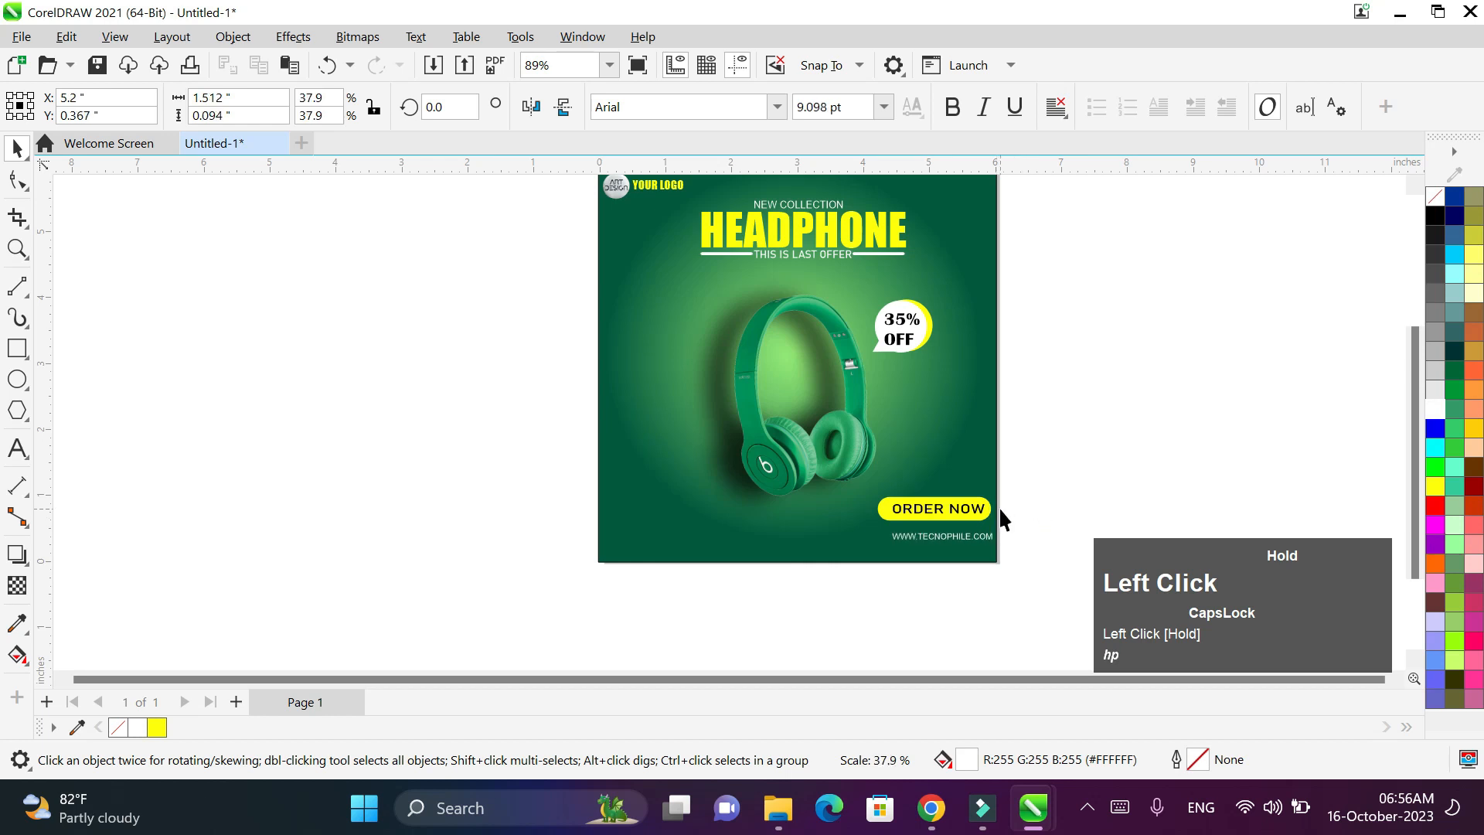
scroll(999, 511, "up", 5)
left_click(896, 535)
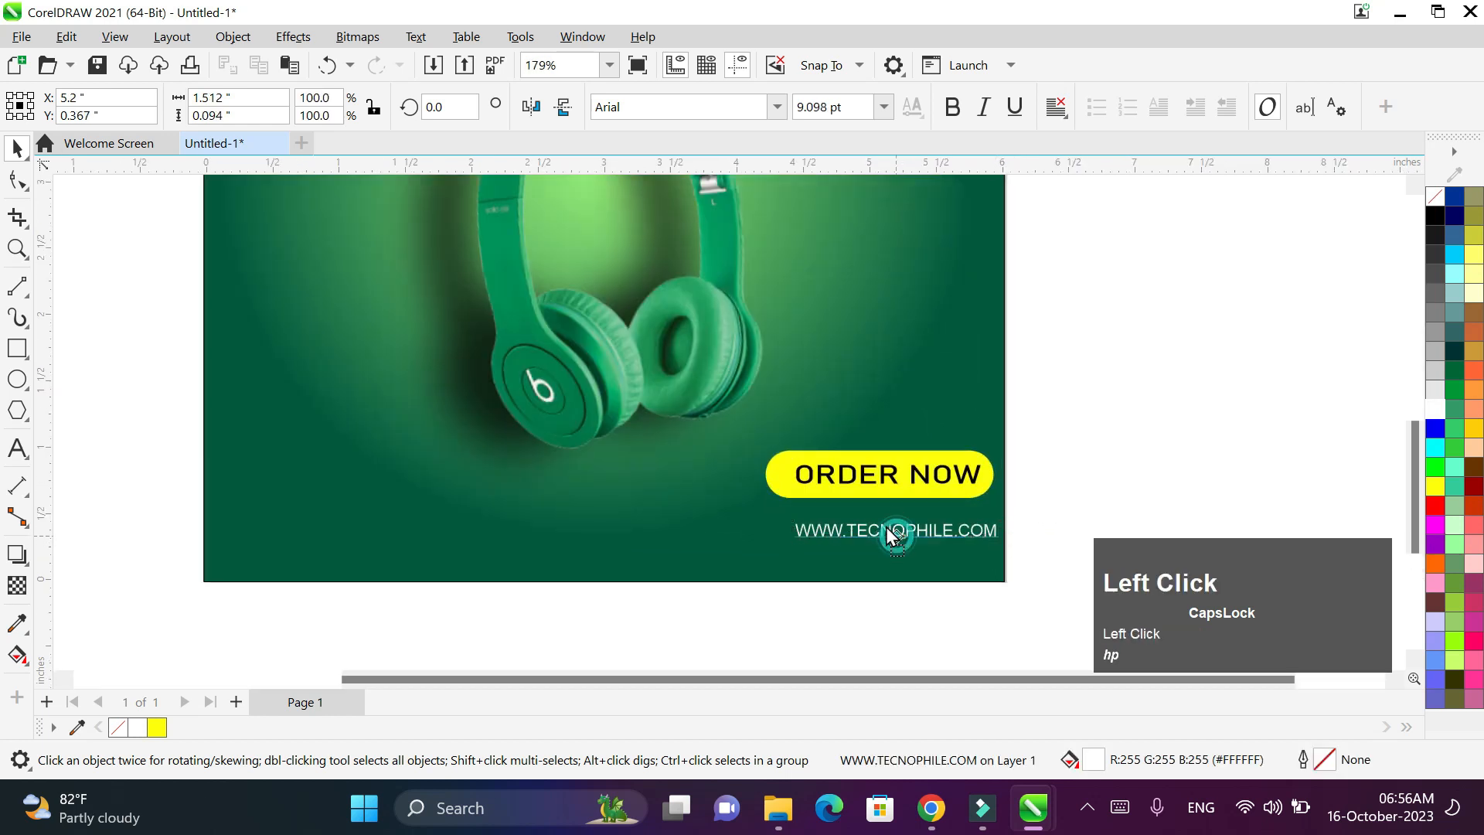
left_click_drag(894, 533, 884, 525)
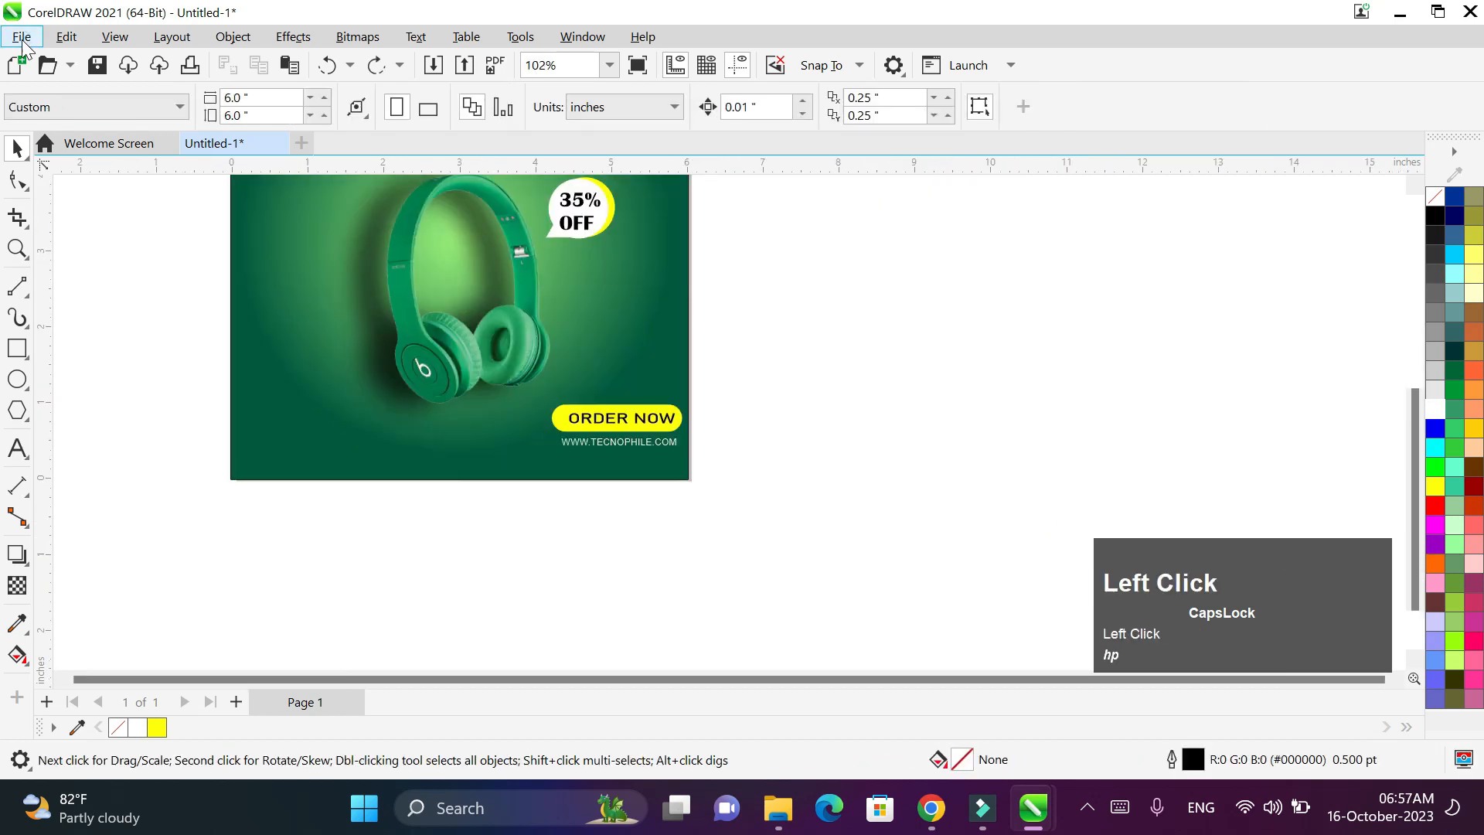
- Import call.png beside the banner and trace it into a vector curve
left_click(22, 38)
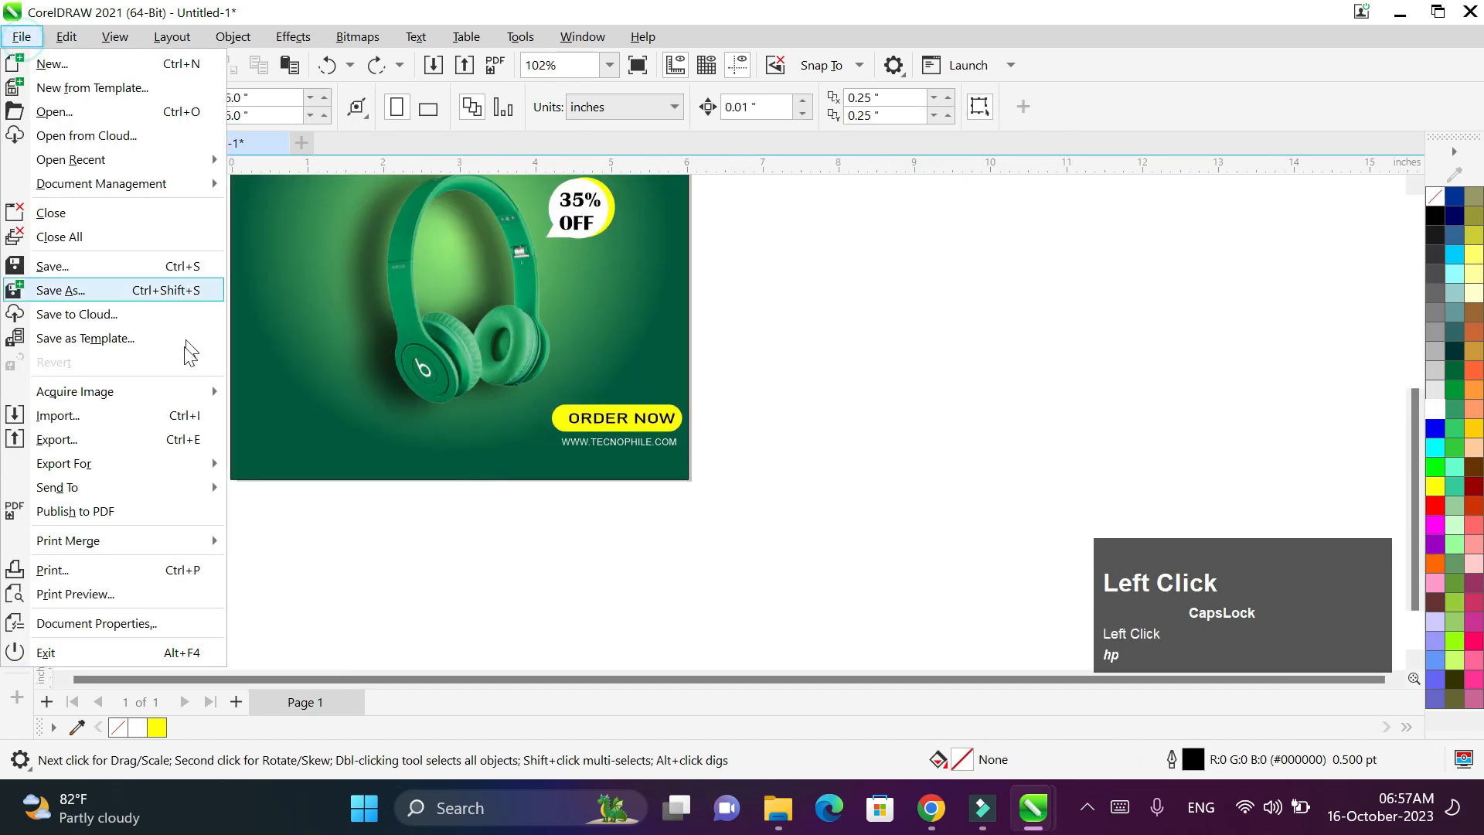
left_click(165, 418)
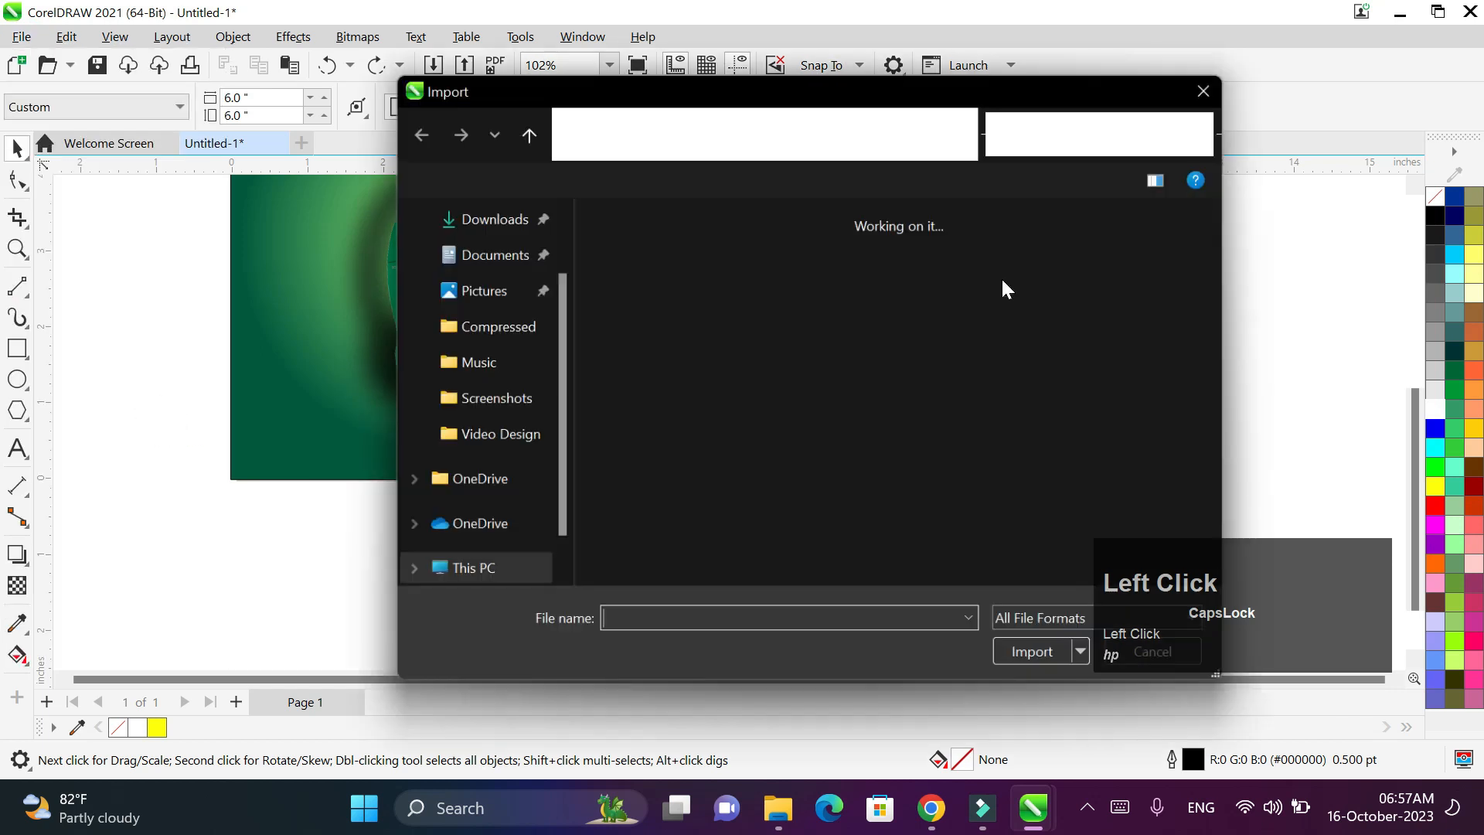
double_click(1046, 325)
left_click_drag(791, 307, 940, 454)
left_click(641, 108)
left_click(638, 133)
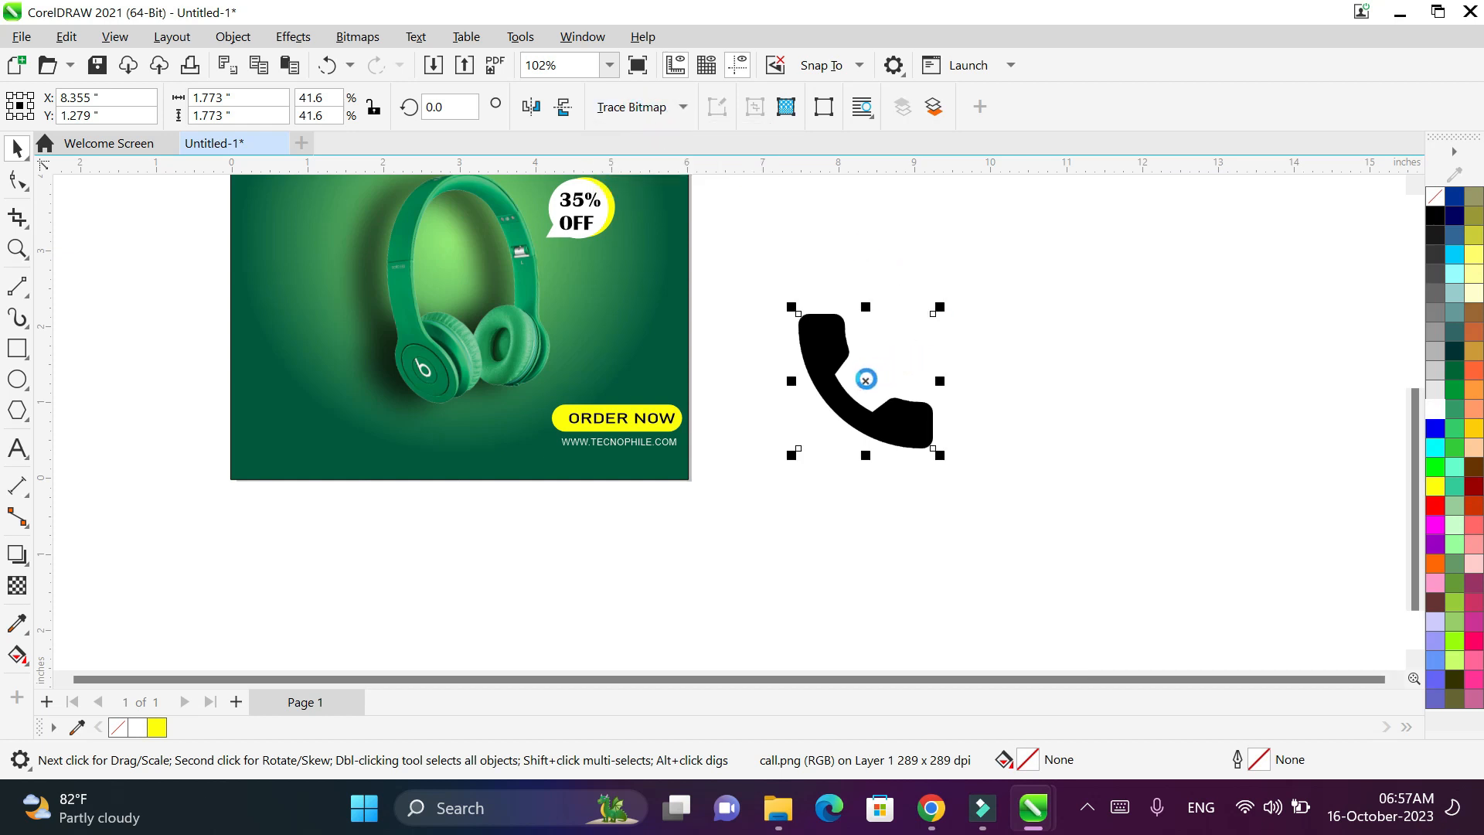
- Fill the traced phone yellow and delete the original black phone bitmap
mouse_move(866, 378)
left_mouse_down()
mouse_move(1053, 355)
mouse_move(1058, 375)
left_mouse_up()
left_click(1442, 484)
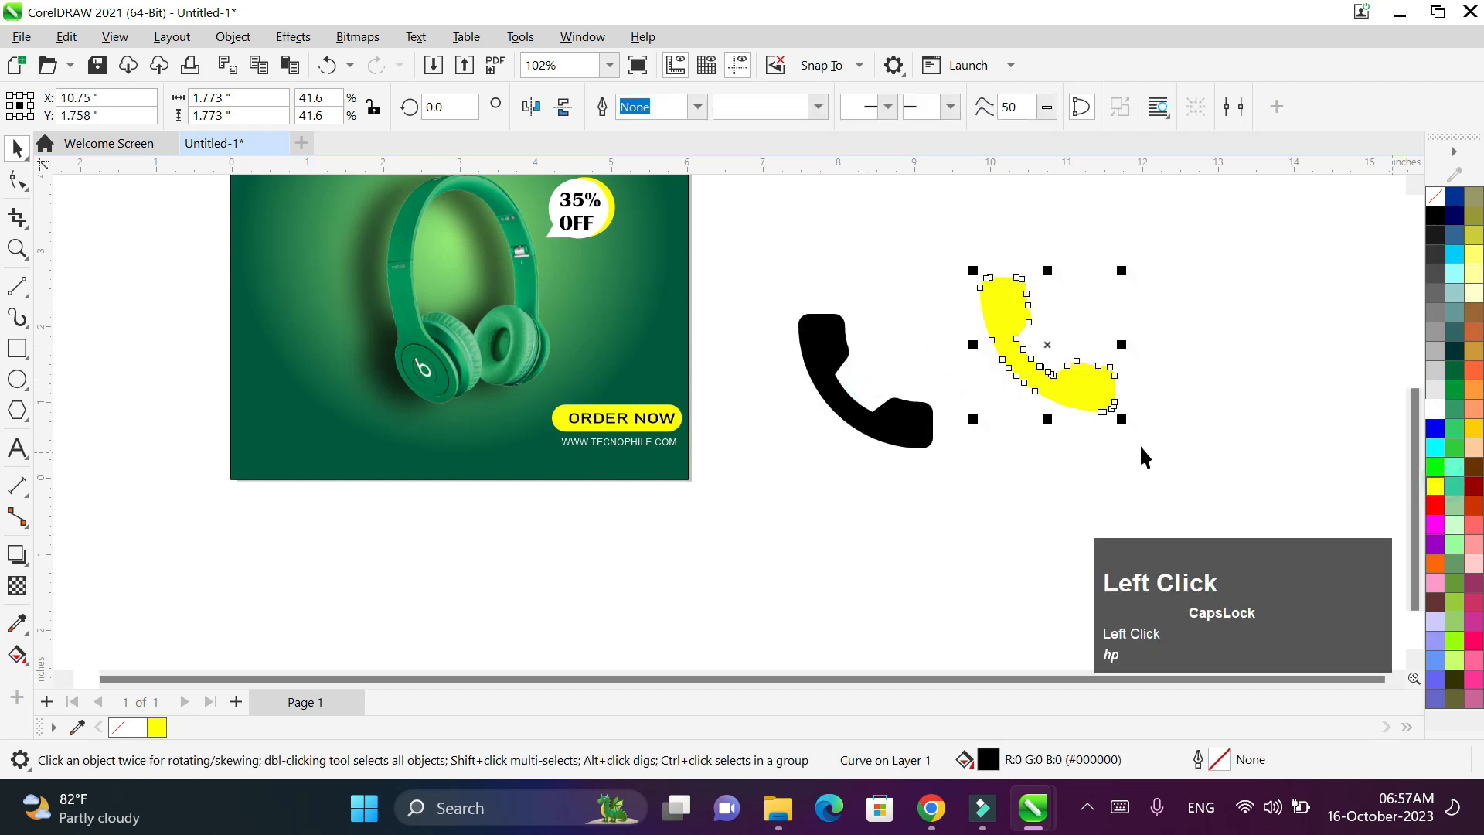
left_click(920, 433)
key("Delete")
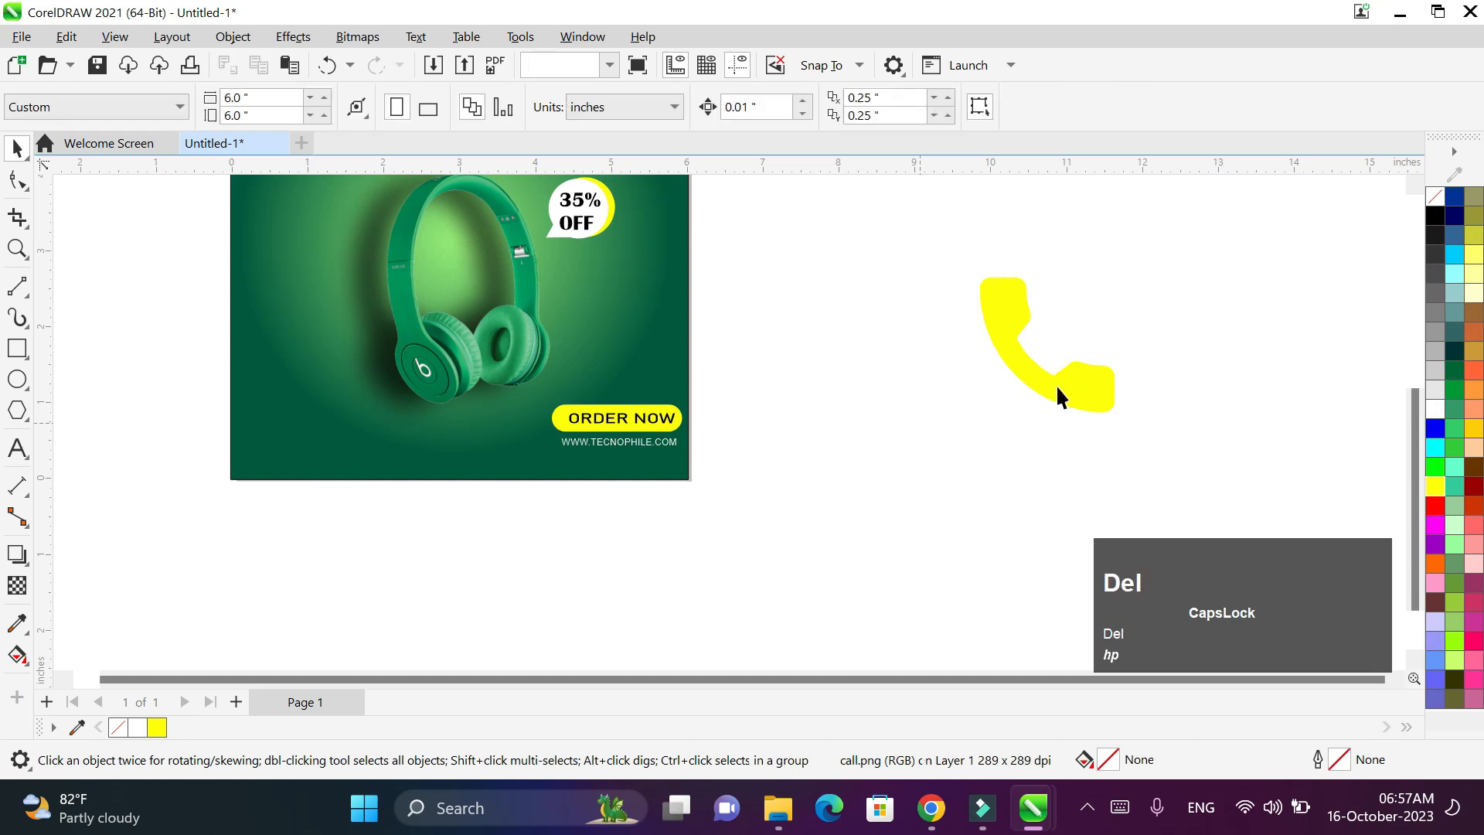
- Shrink the yellow phone icon to about 0.387 inches and place it at the banner's lower left
left_click(1055, 384)
left_click_drag(1119, 421, 263, 438)
scroll(261, 433, "up", 3)
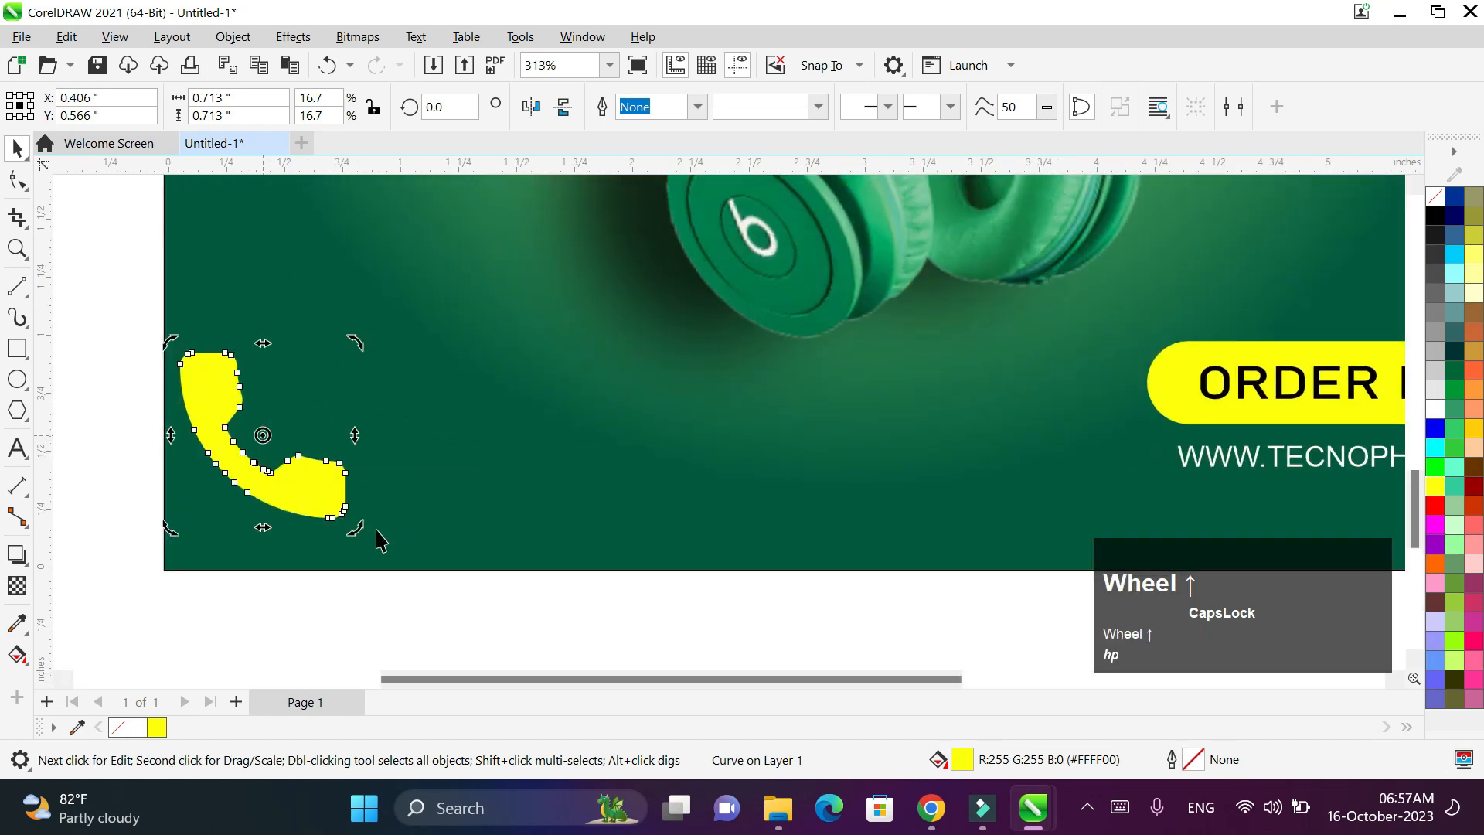
left_click(18, 150)
left_click(73, 225)
left_click(292, 470)
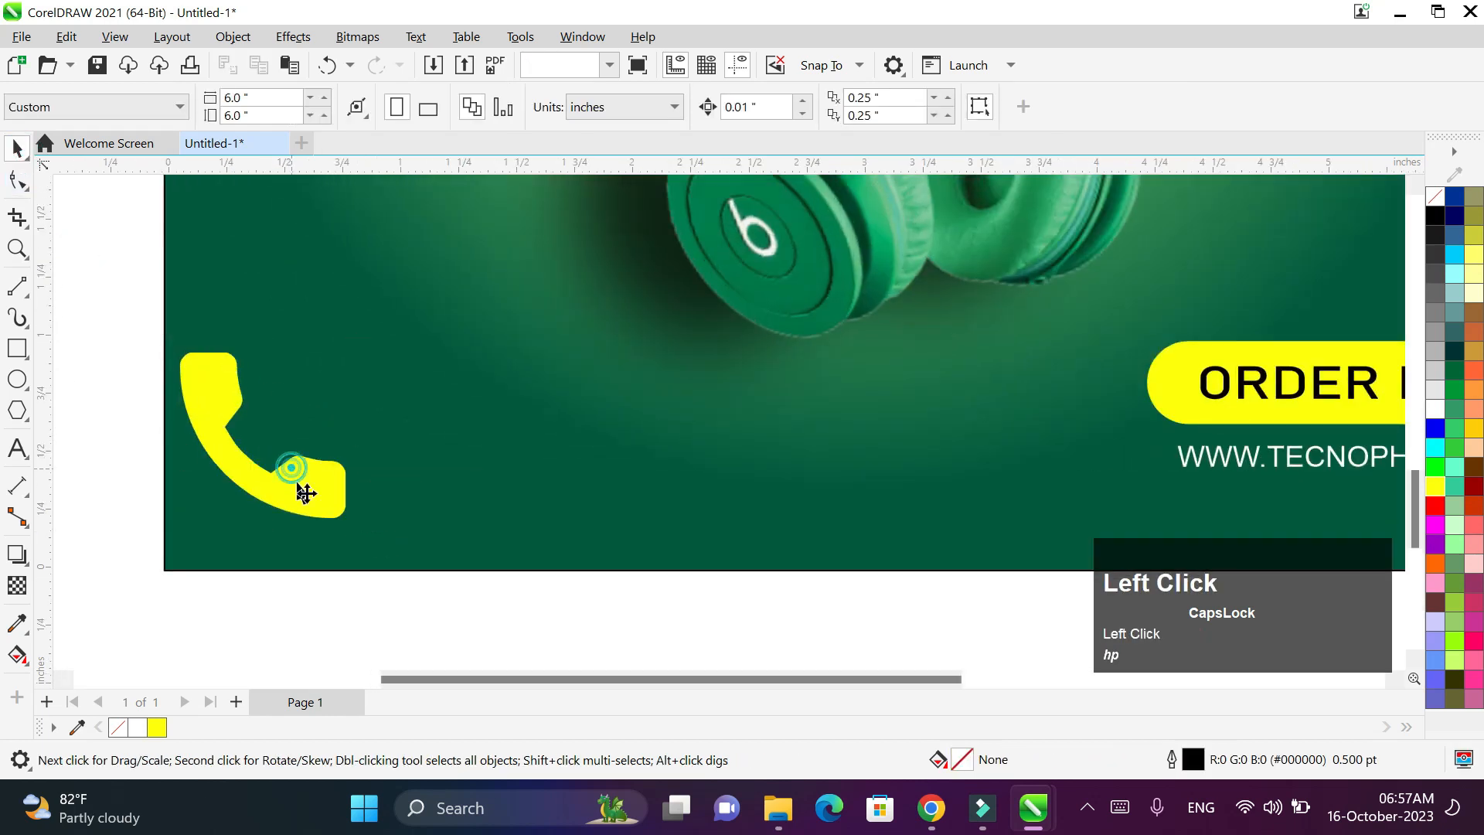
left_click_drag(352, 525, 276, 449)
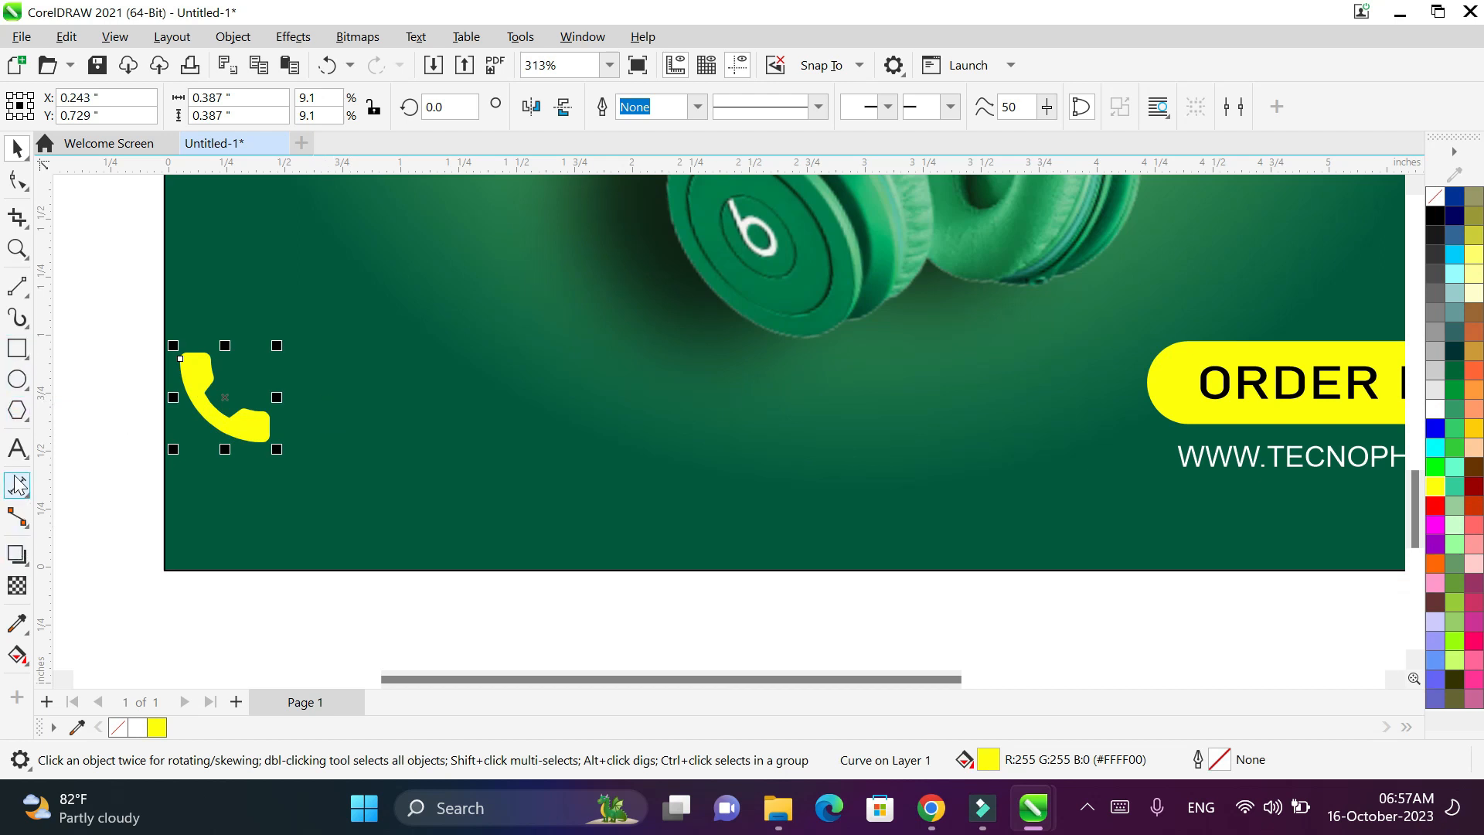
left_click(17, 448)
- Type 'CALL US FOR MORE INFORMATON' beside the phone icon and make it white
left_click(354, 407)
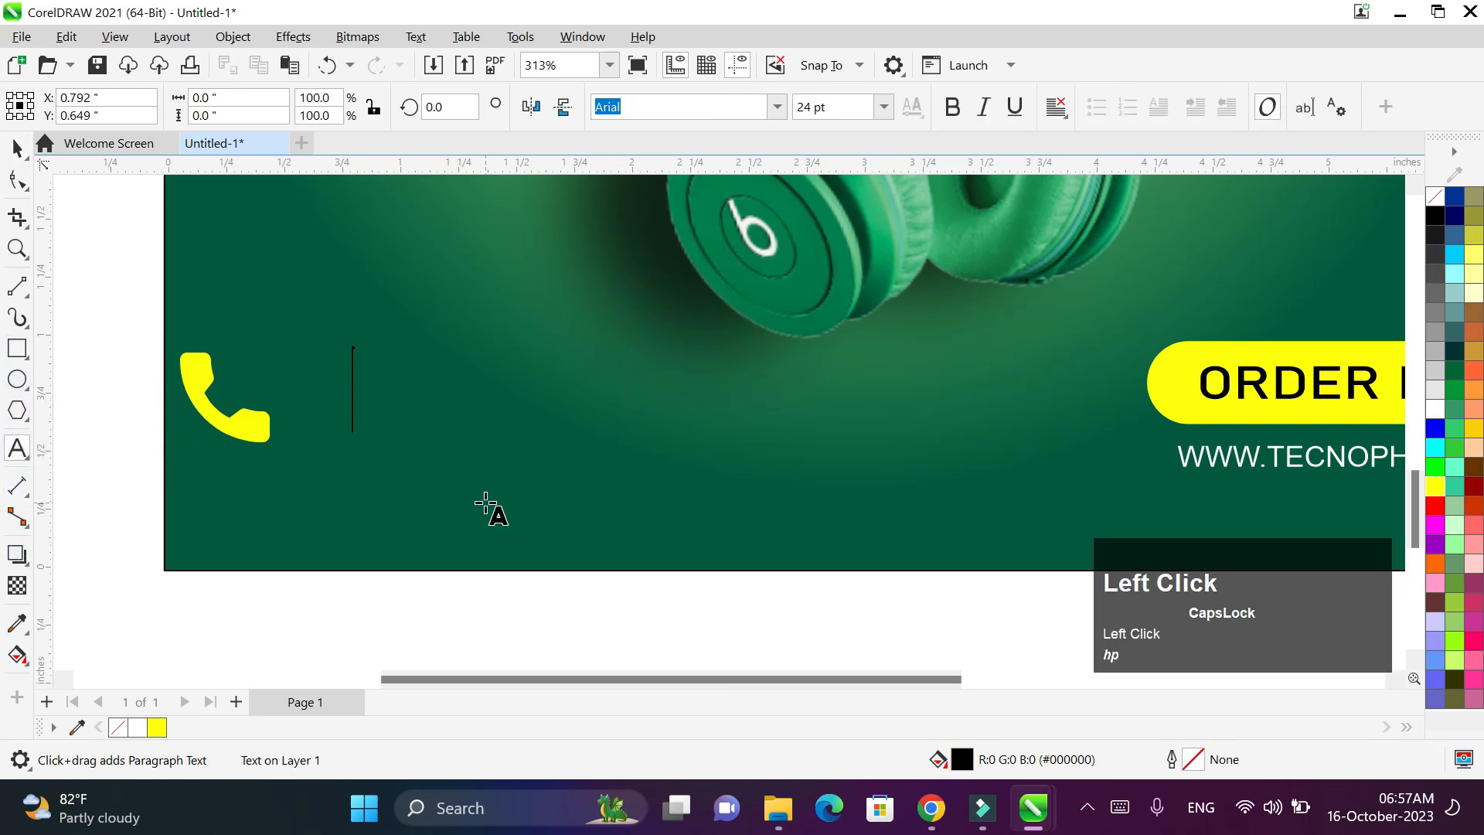
type("CALL ")
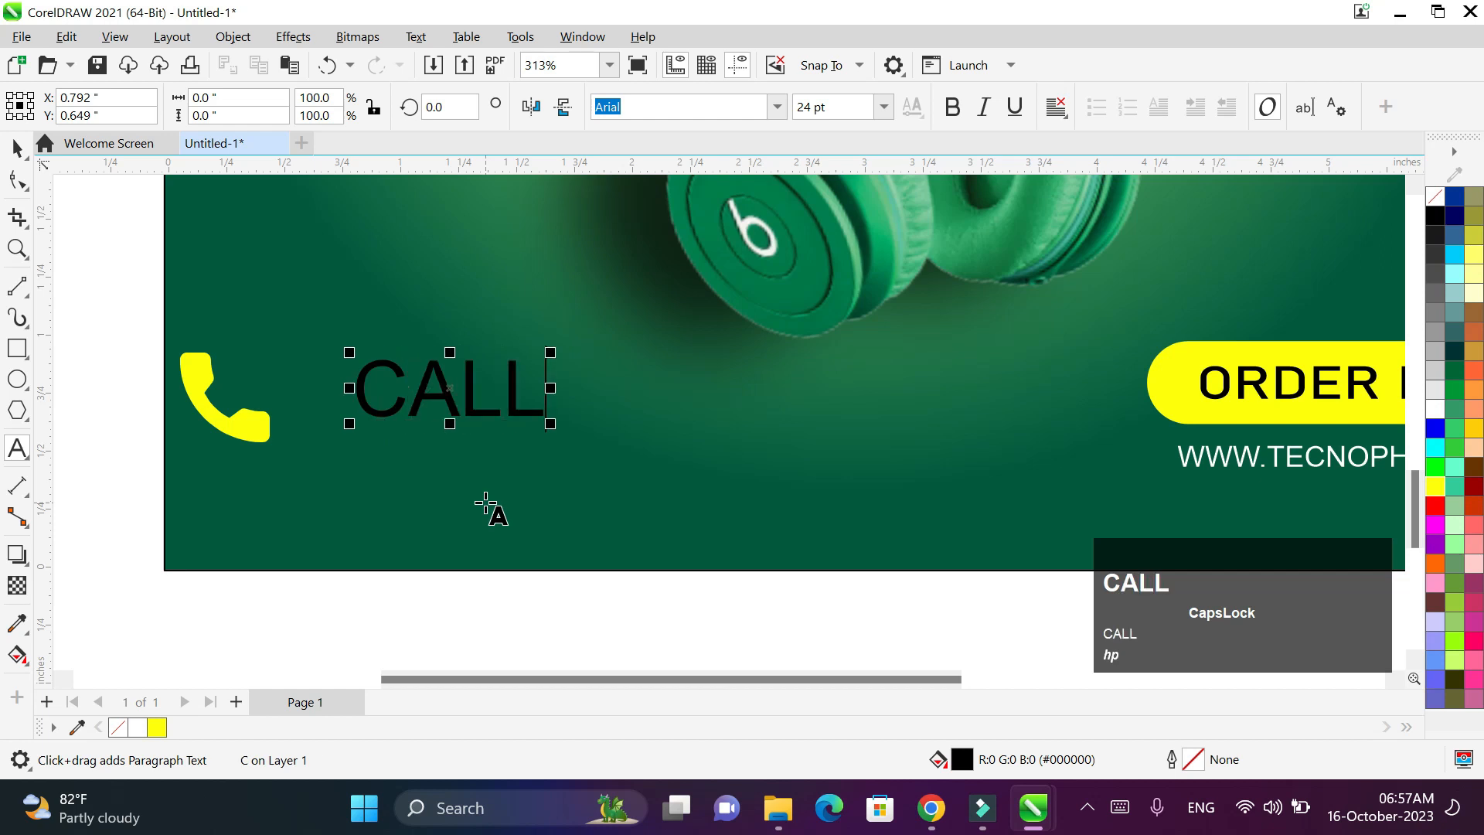
type("US ")
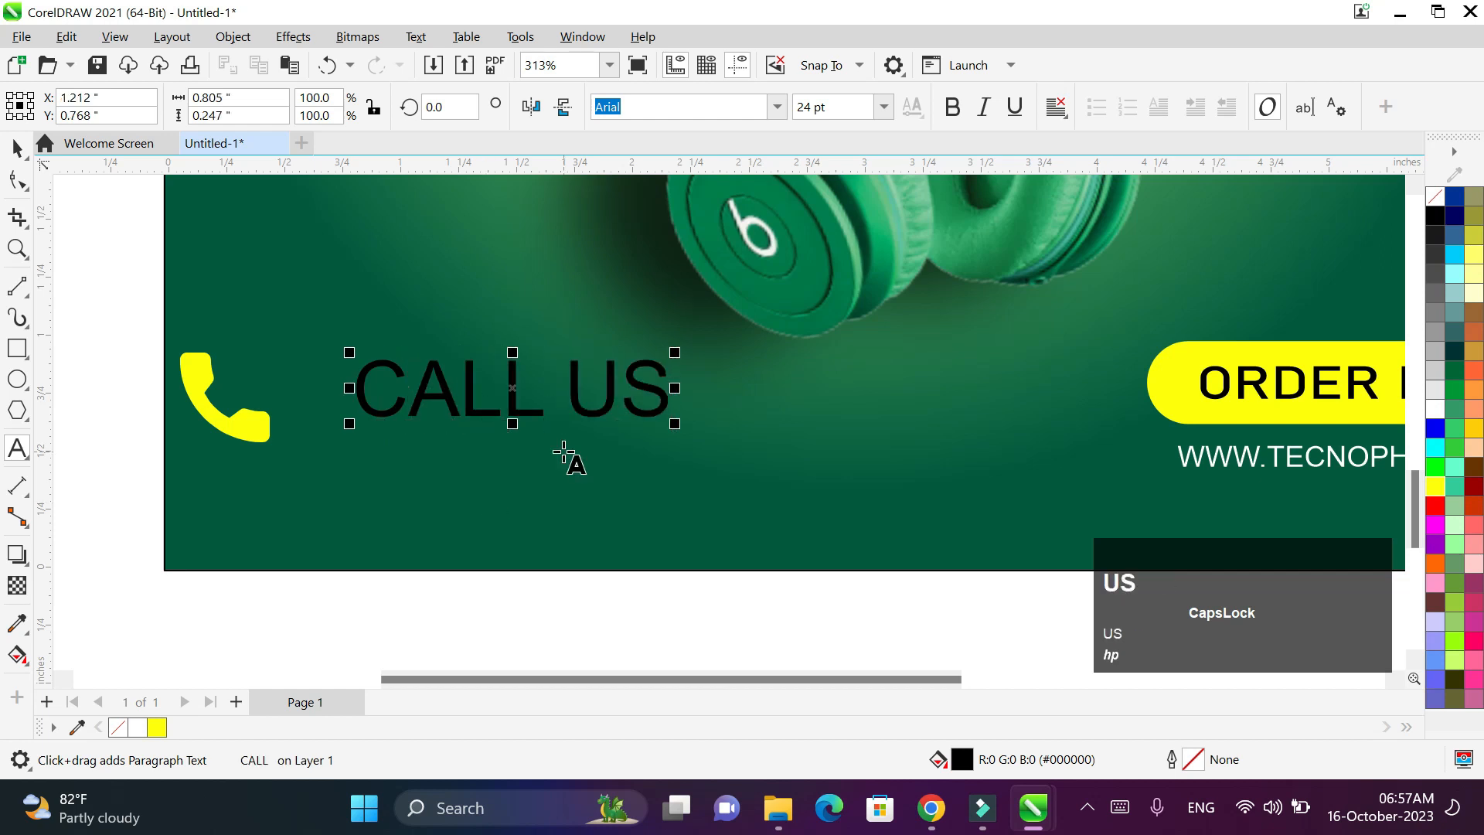
type("FOR MORE ")
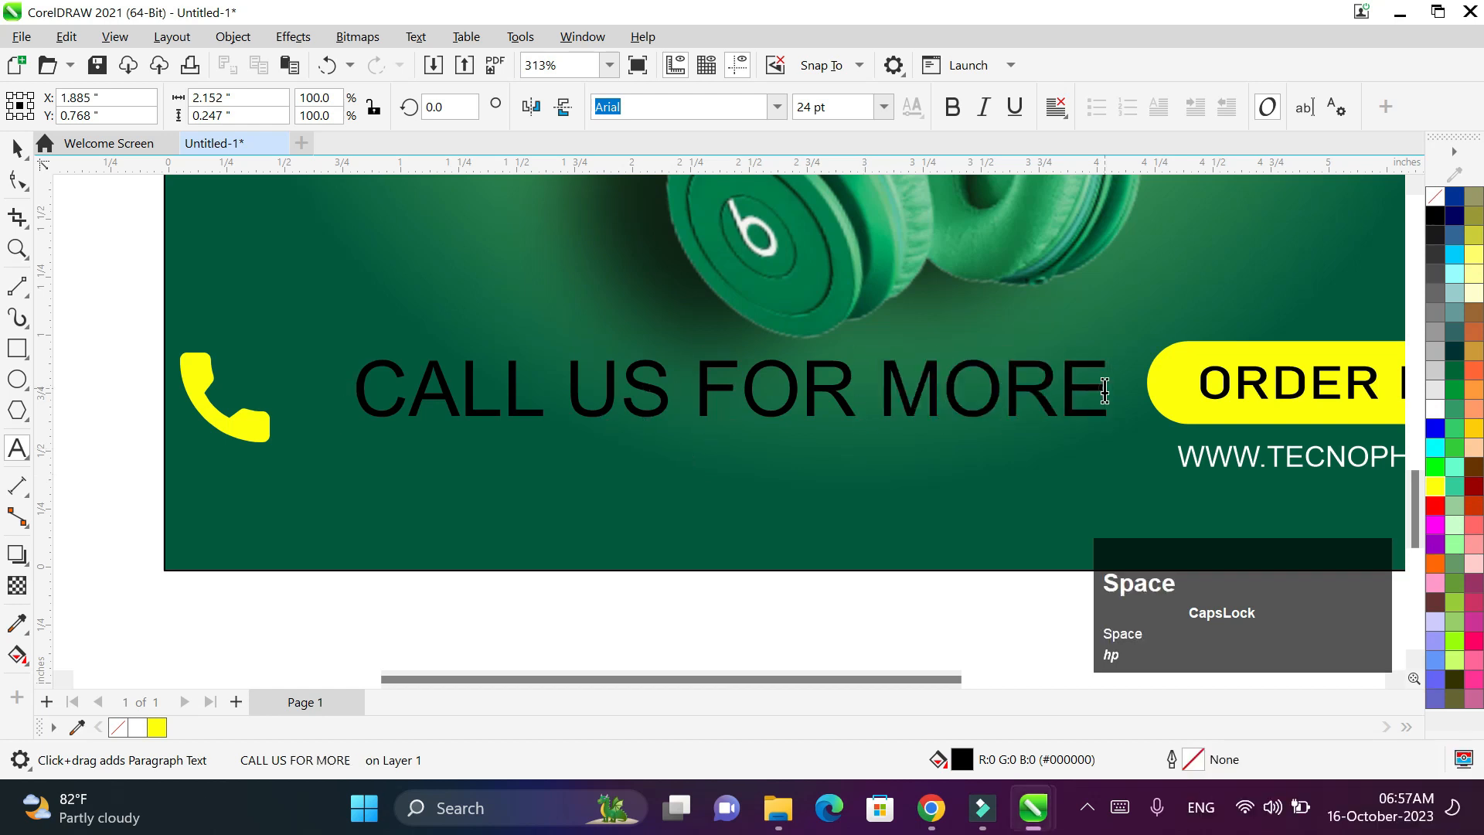
type("INFORMATON")
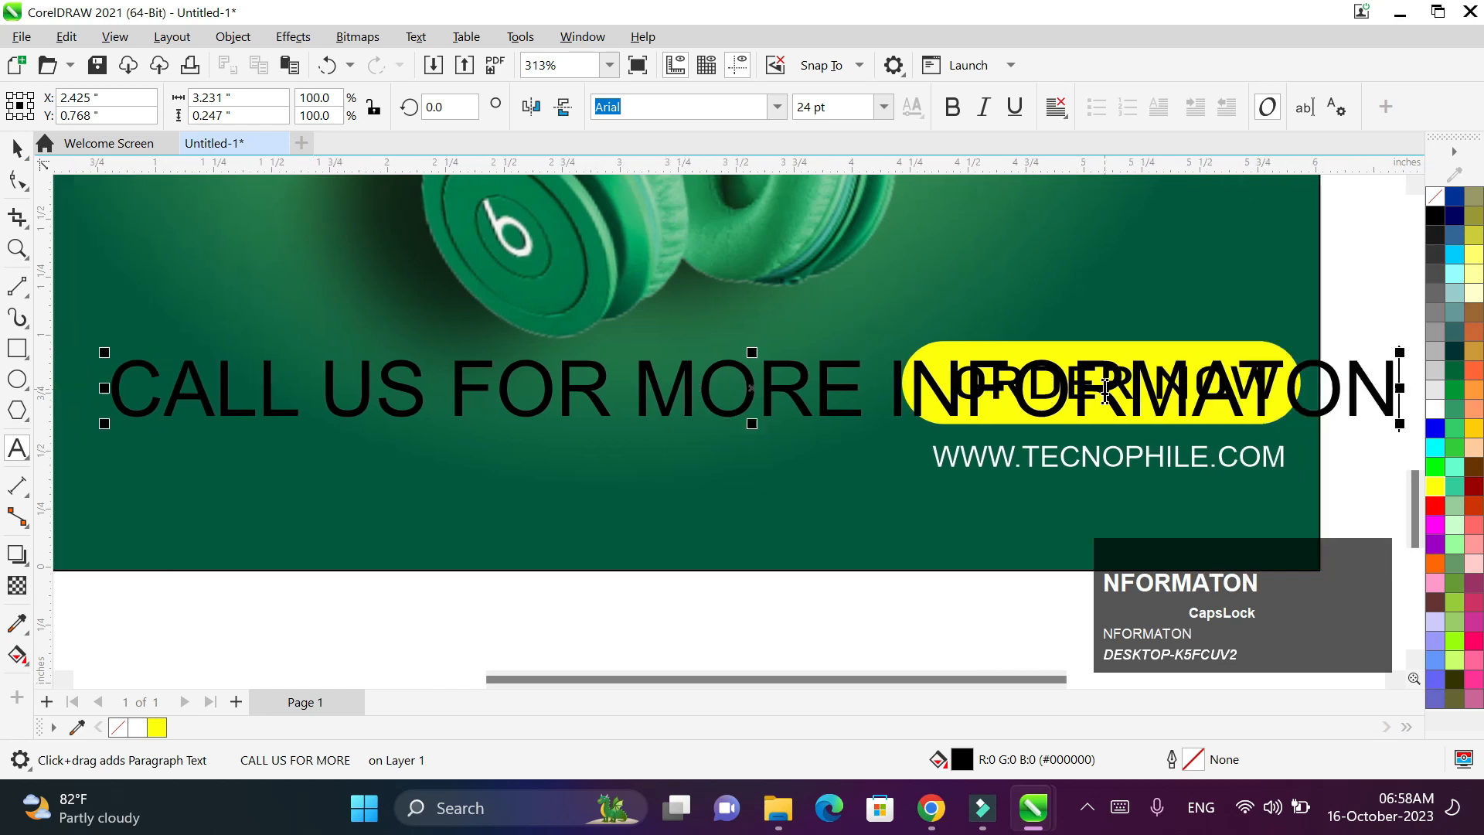
key("ctrl+a")
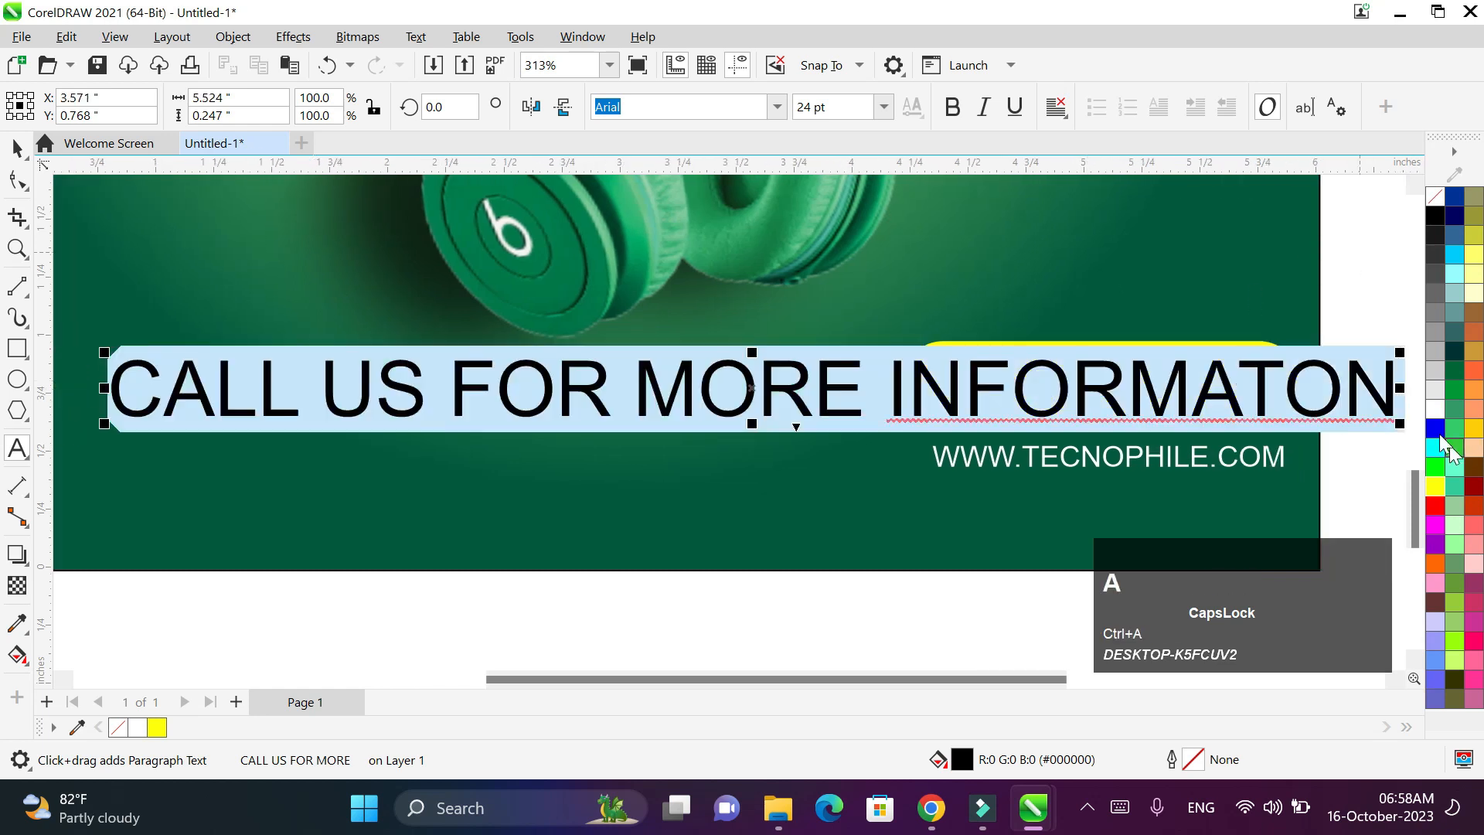
left_click(1434, 409)
- Scale the call text down to about 7.224 pt so it fits the banner
scroll(25, 108, "up", 1)
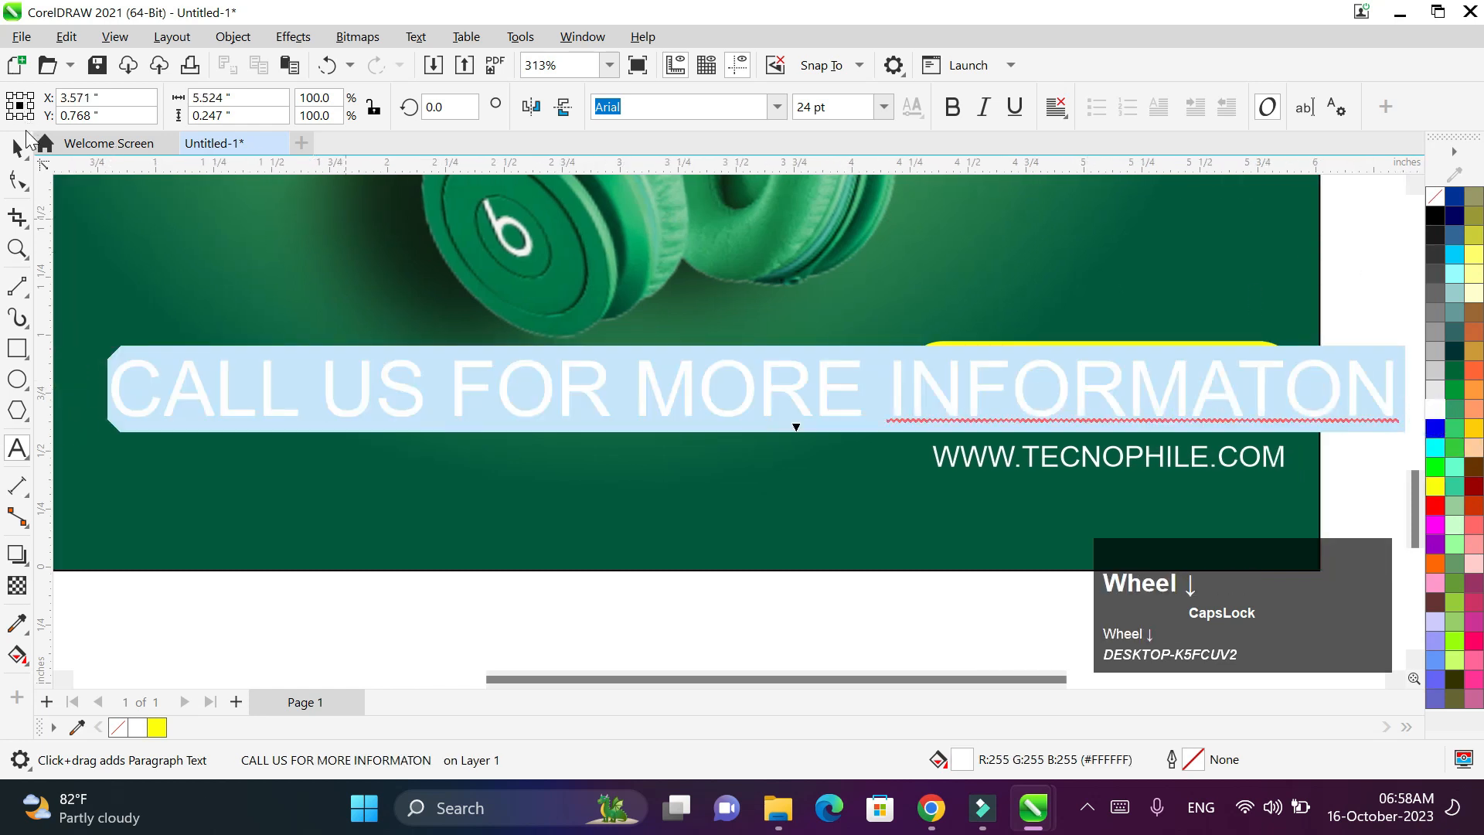
scroll(73, 224, "down", 1)
left_click(17, 147)
scroll(290, 463, "down", 2)
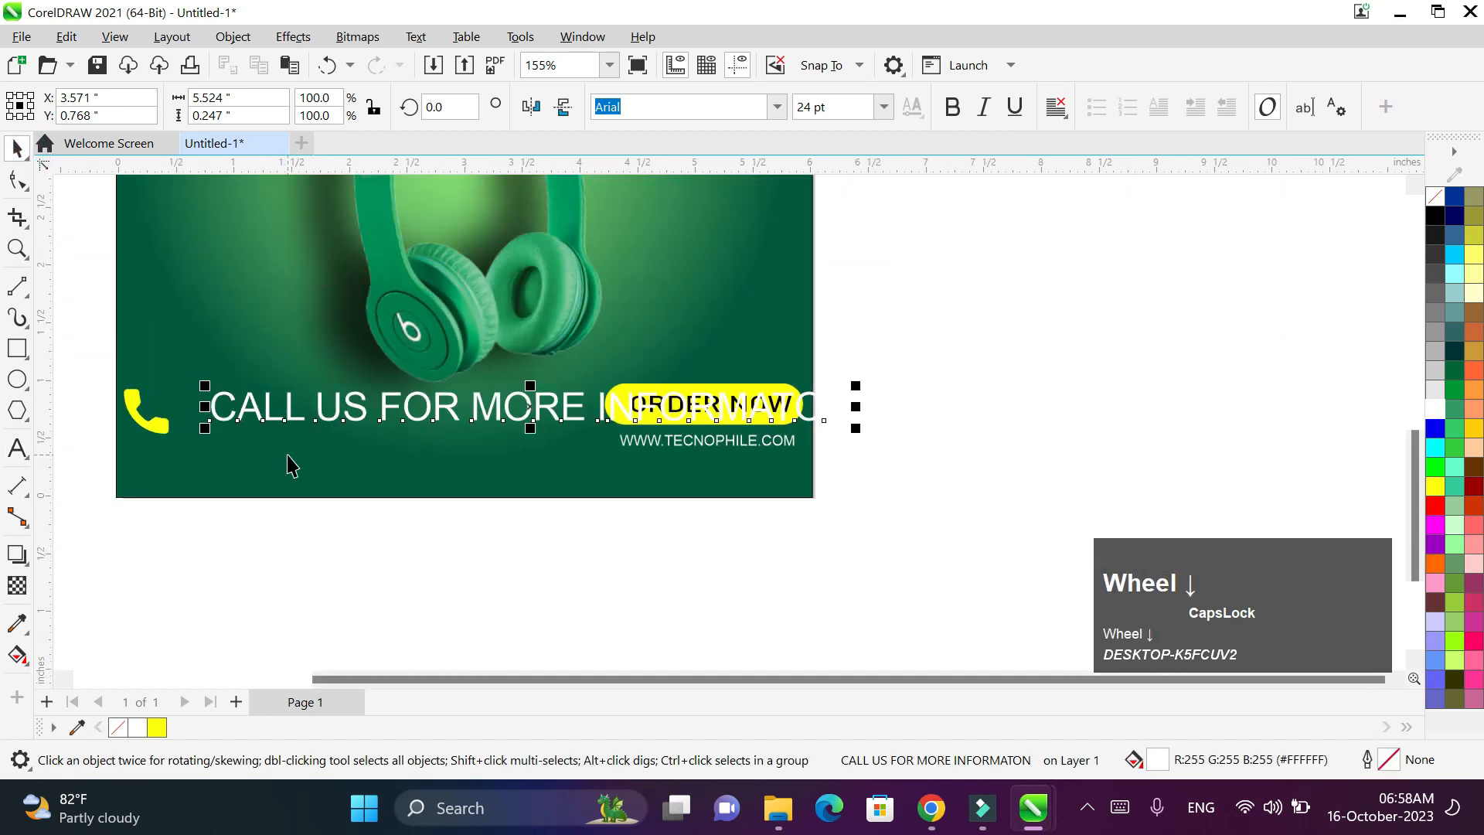
left_click_drag(856, 430, 271, 404)
- Lower the phone icon slightly and nudge it and the CALL US text into line
left_click(271, 404)
scroll(199, 424, "up", 1)
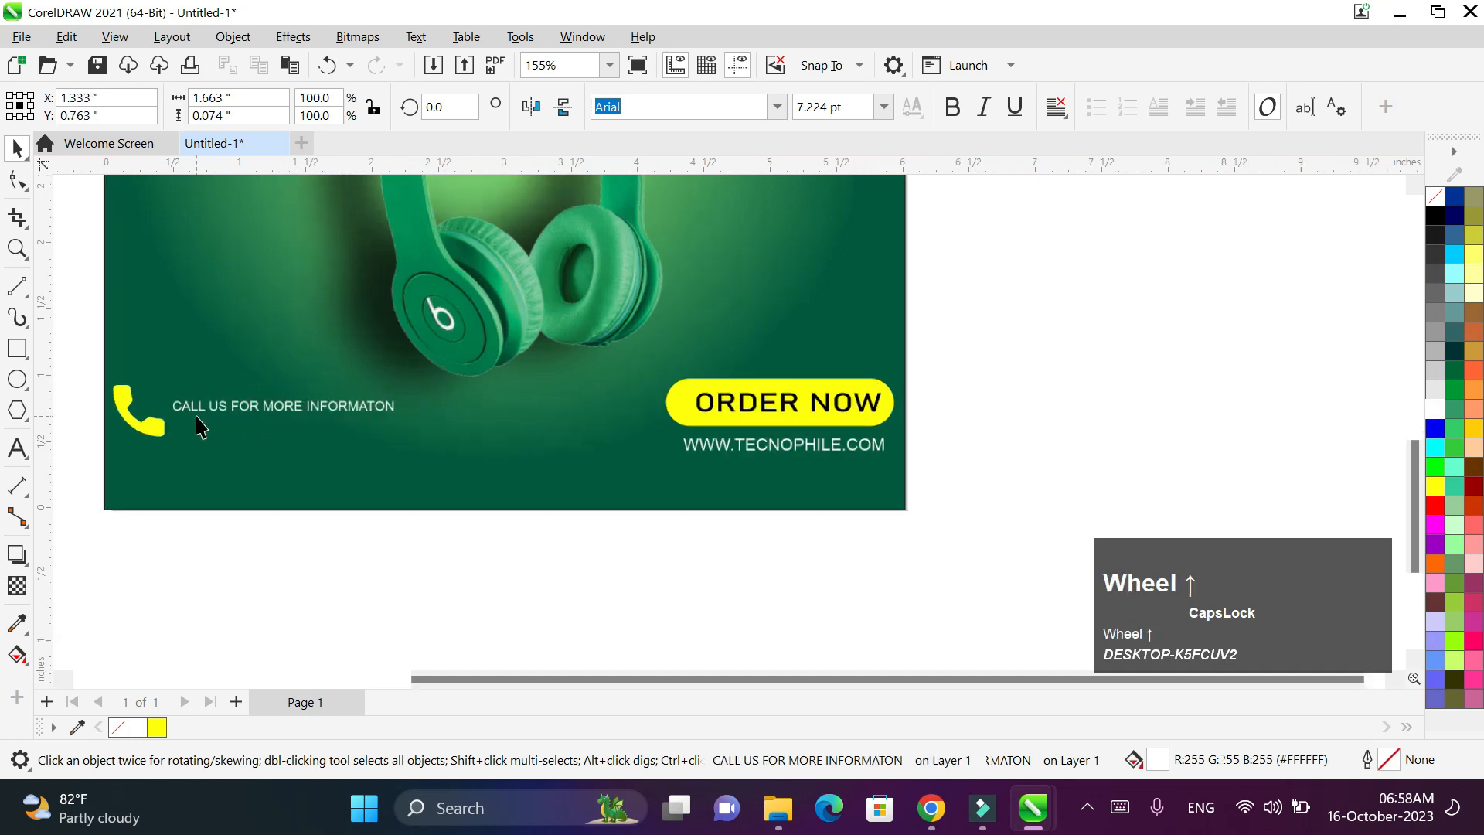
left_click(17, 148)
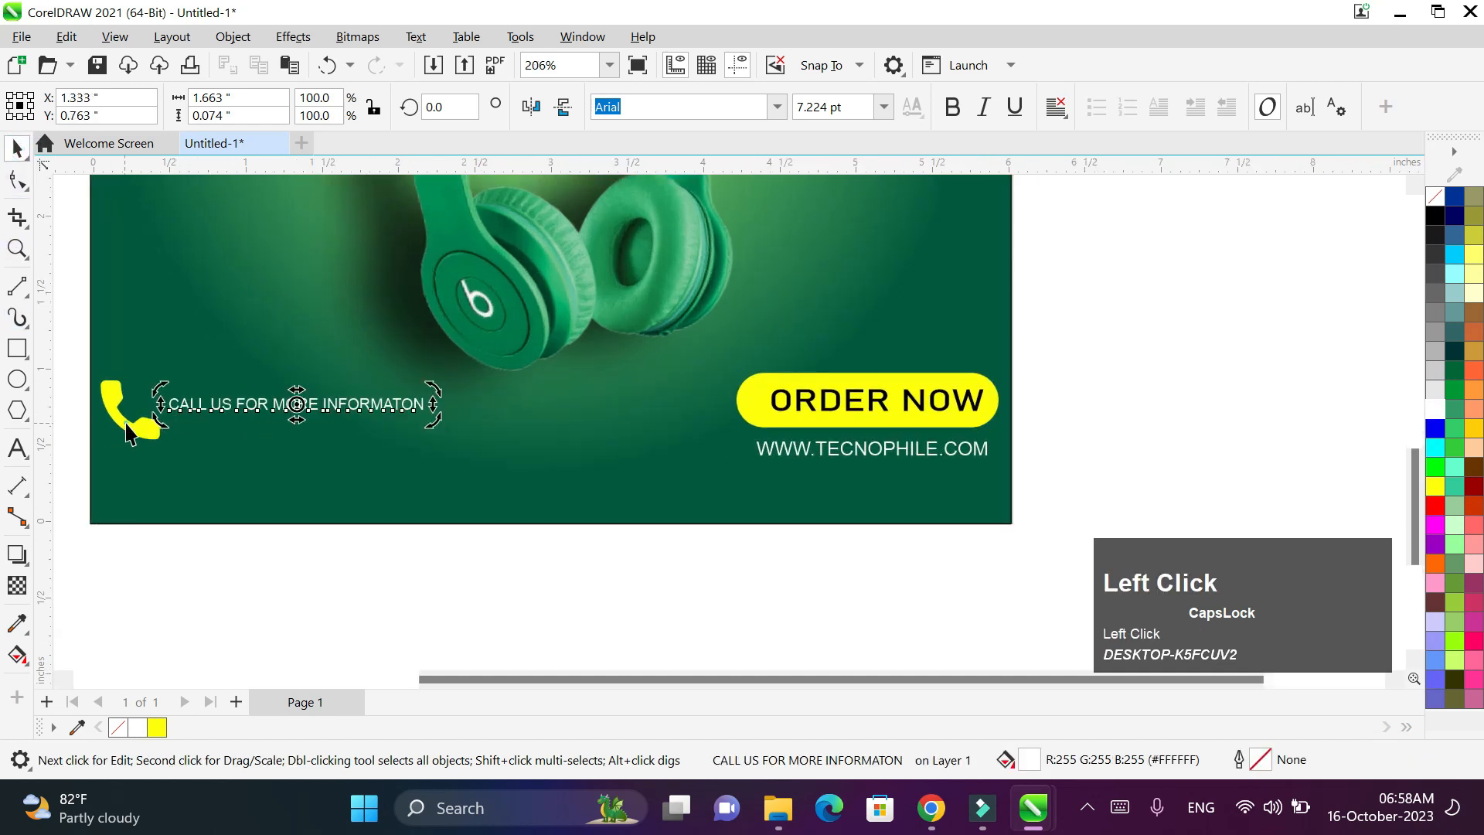
left_click(127, 433)
left_click_drag(127, 433, 129, 464)
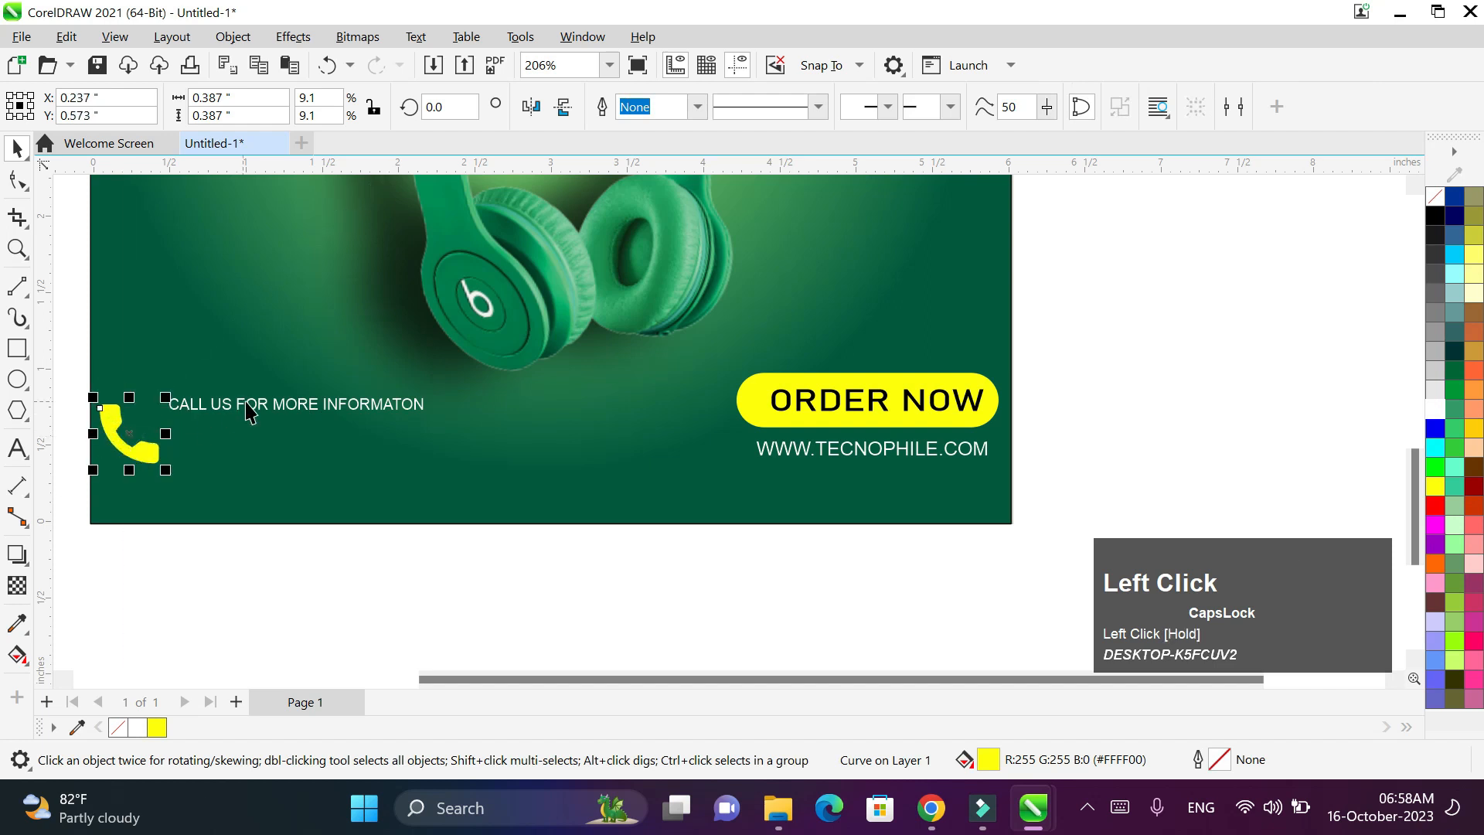
left_click_drag(259, 410, 253, 438)
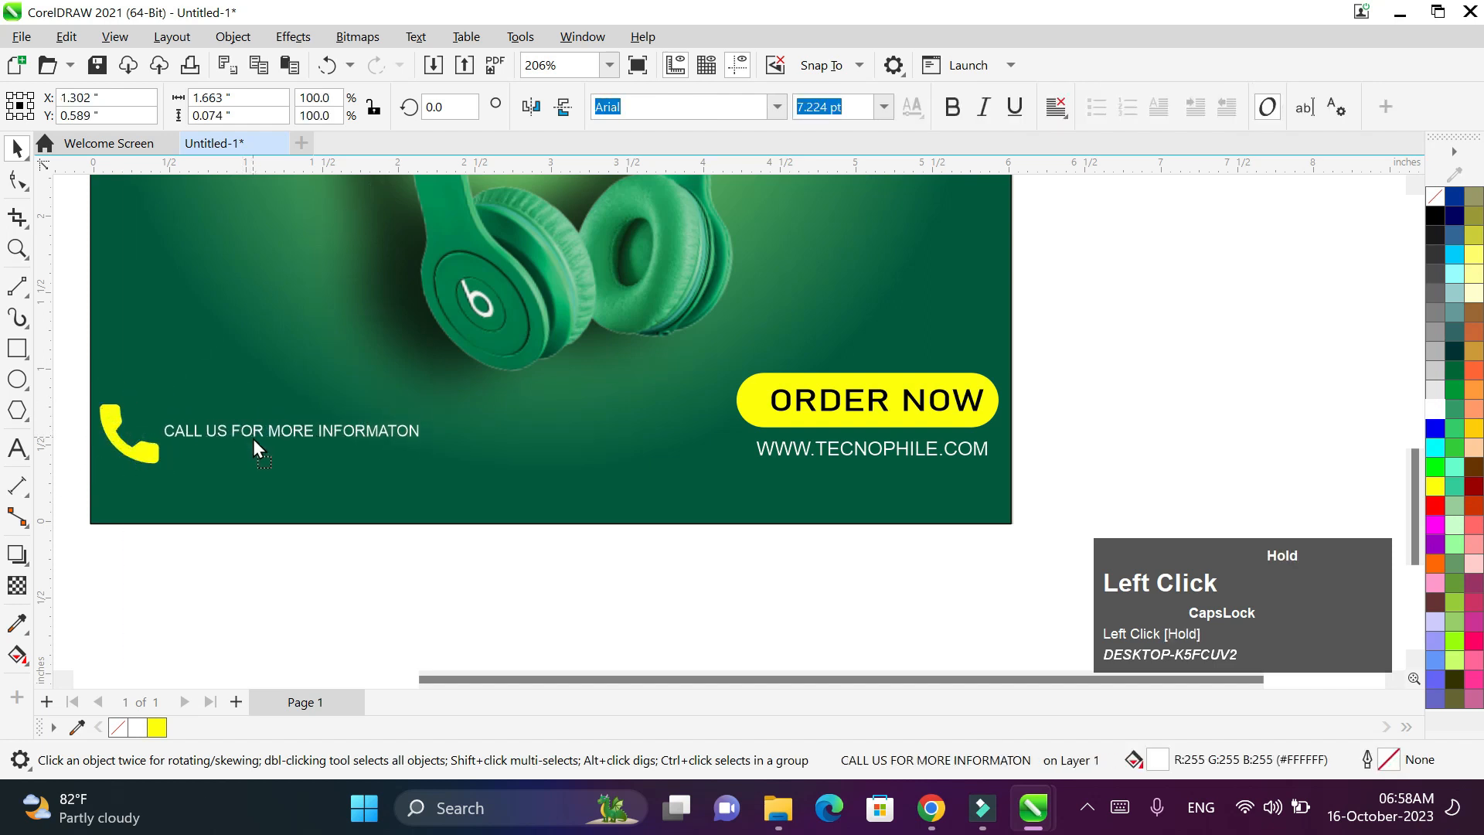
left_click(251, 438)
left_click_drag(121, 452, 164, 455)
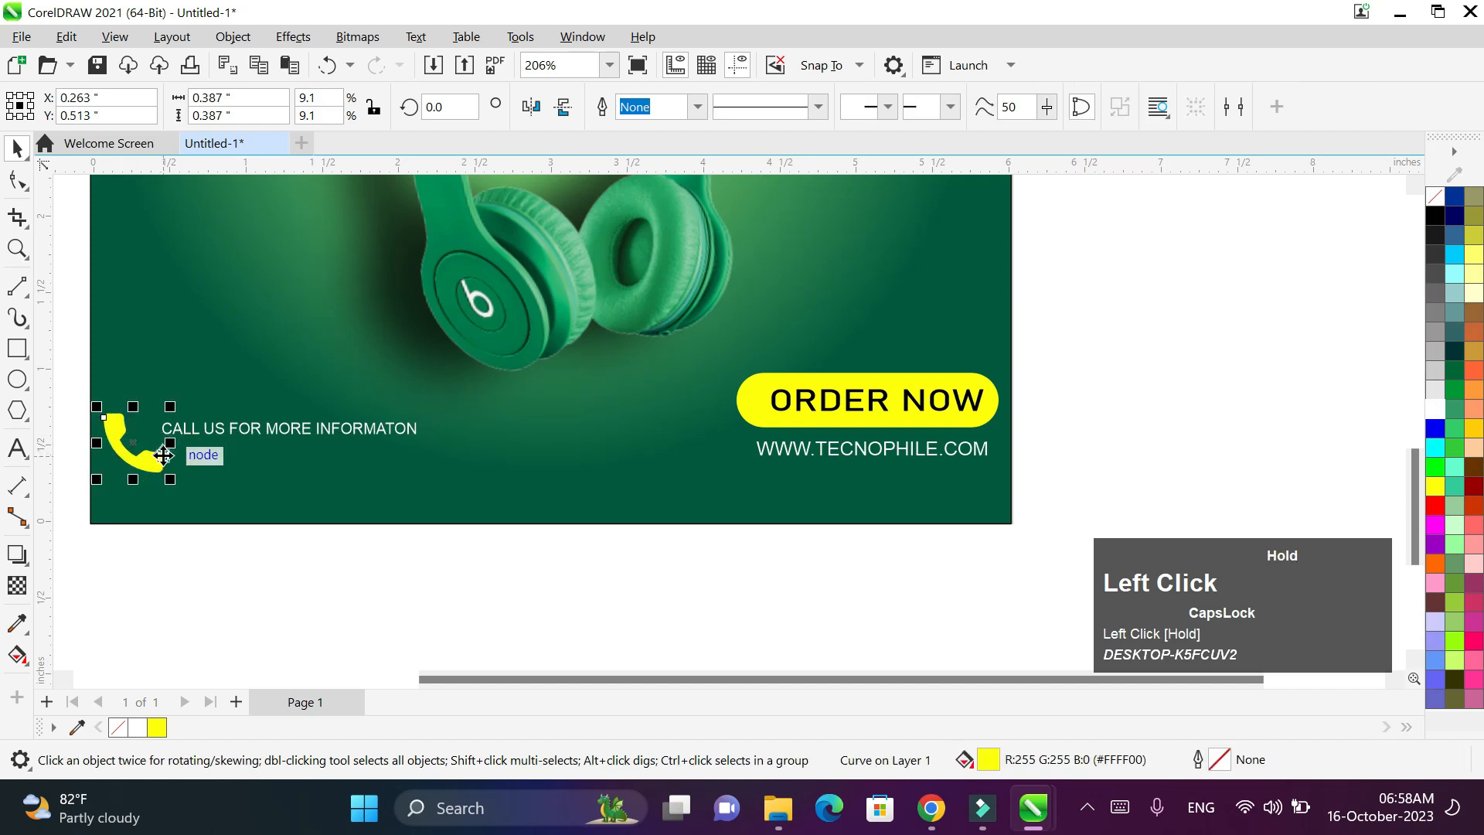
left_click(18, 448)
left_click(180, 464)
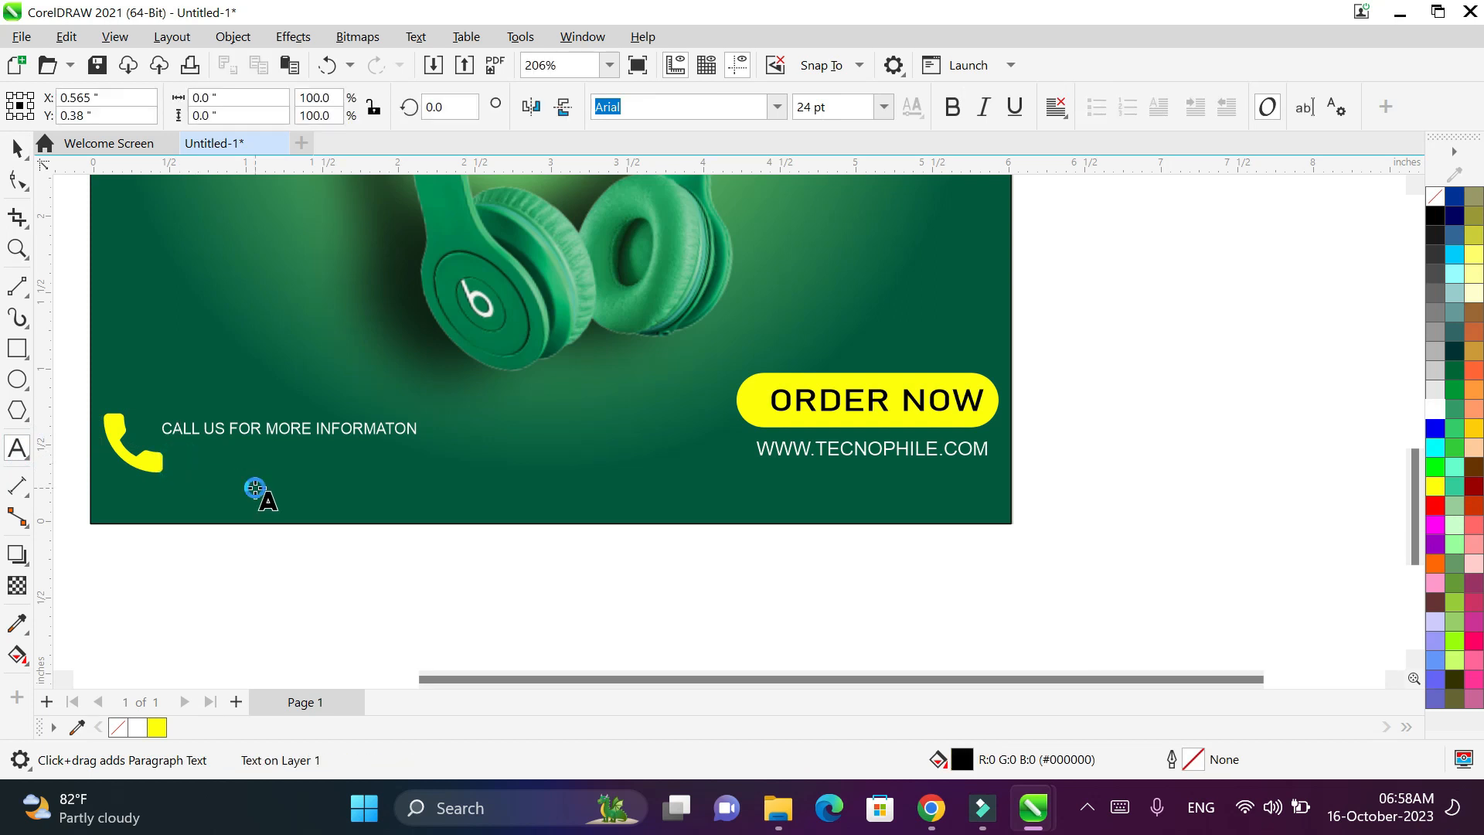
- Type the contact phone number below the call text and make it white
type("=")
key("BackSpace")
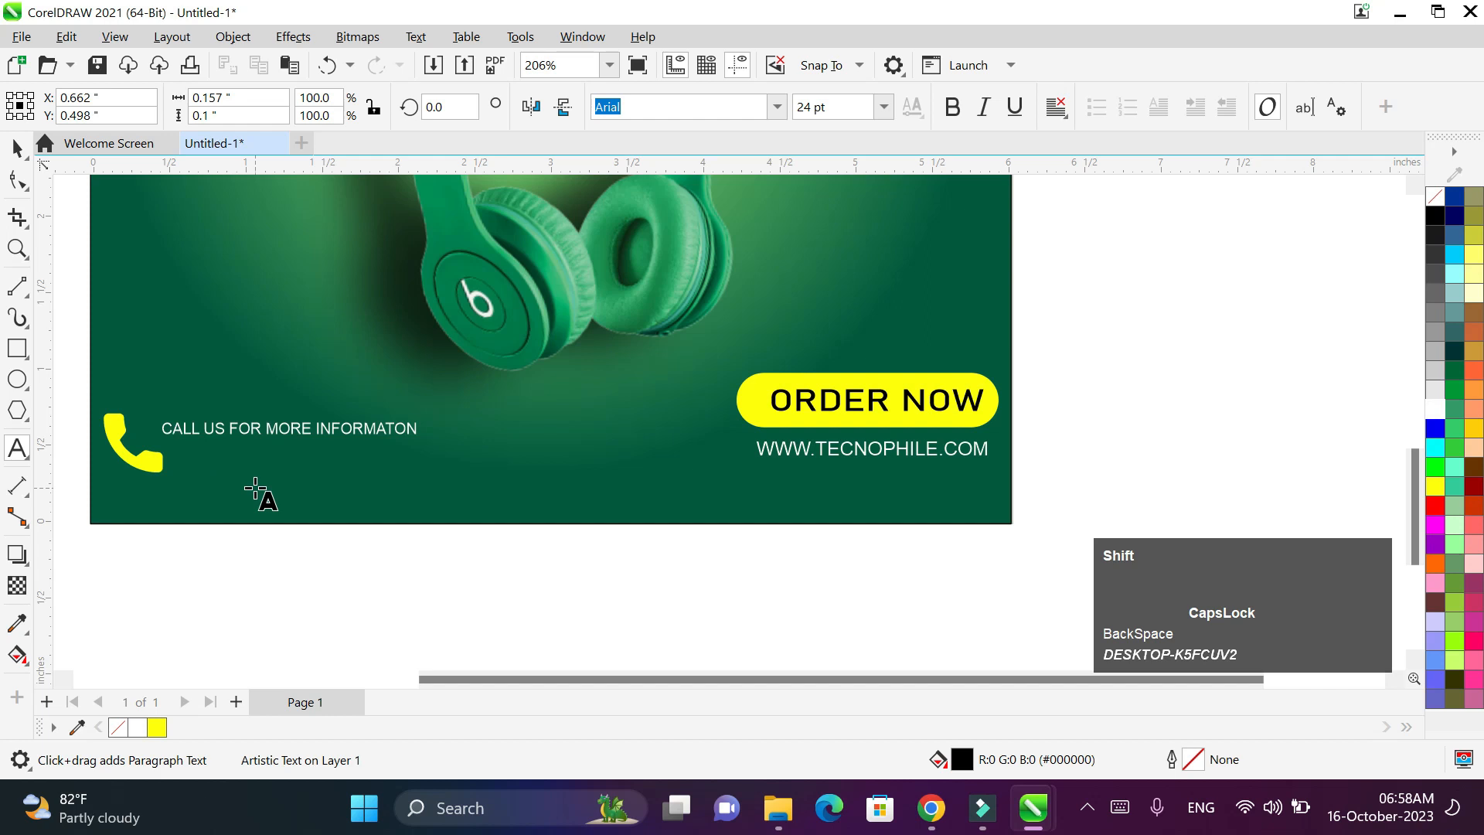
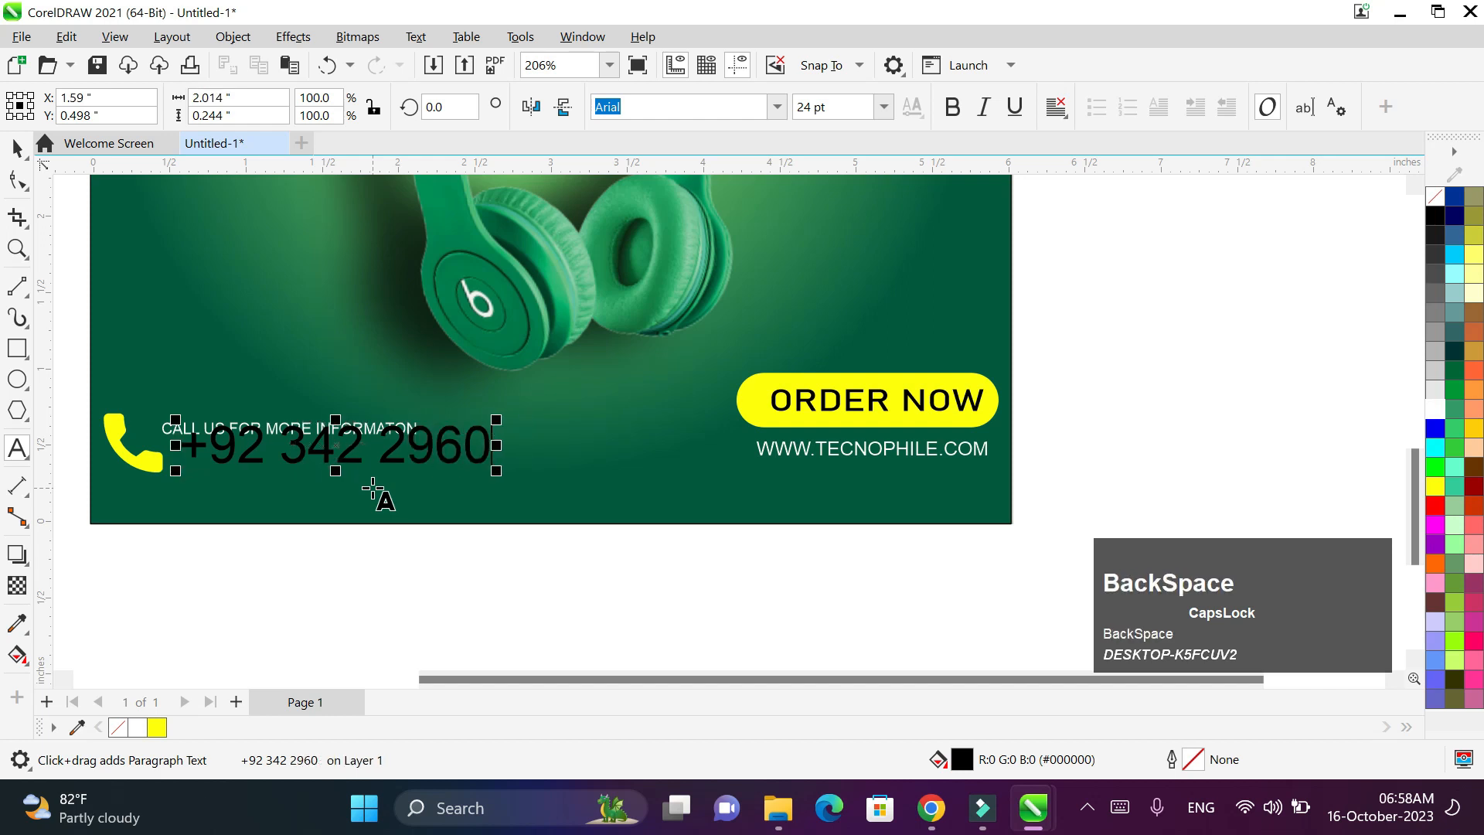
key("ctrl+a")
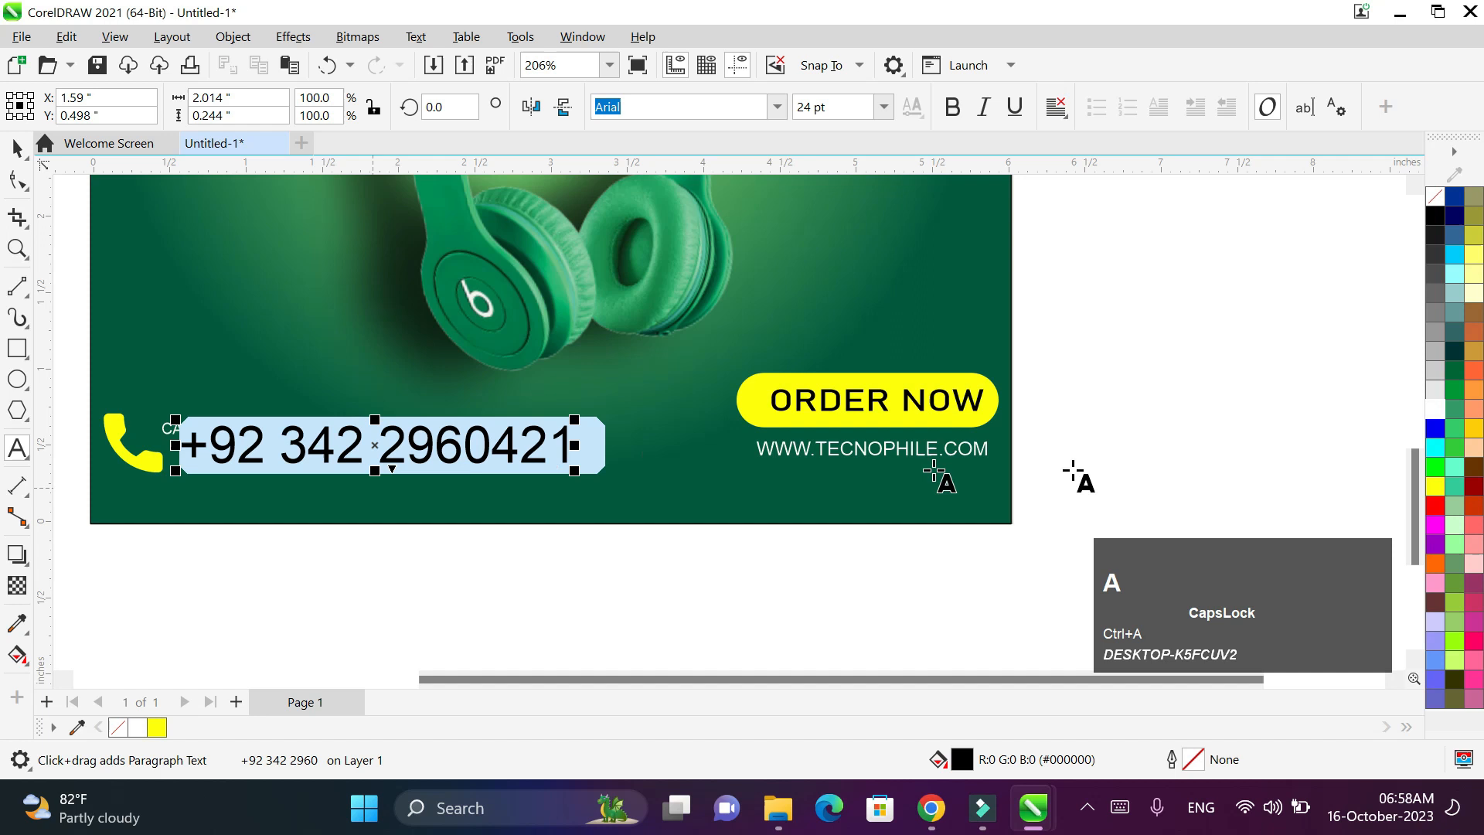
left_click(1430, 417)
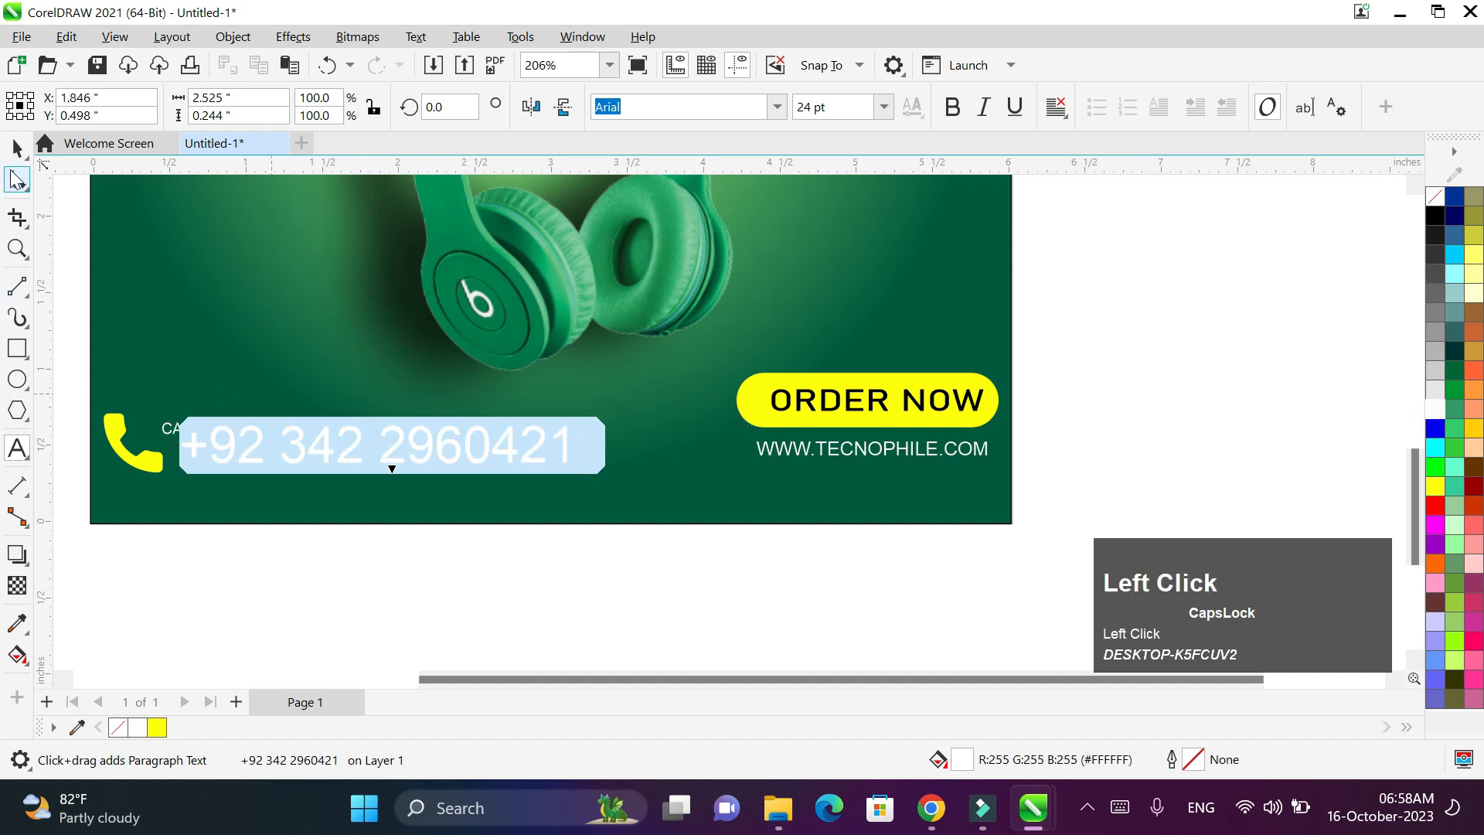
left_click(17, 146)
- Shrink the phone number to about 72% and nudge it slightly left
double_click(17, 147)
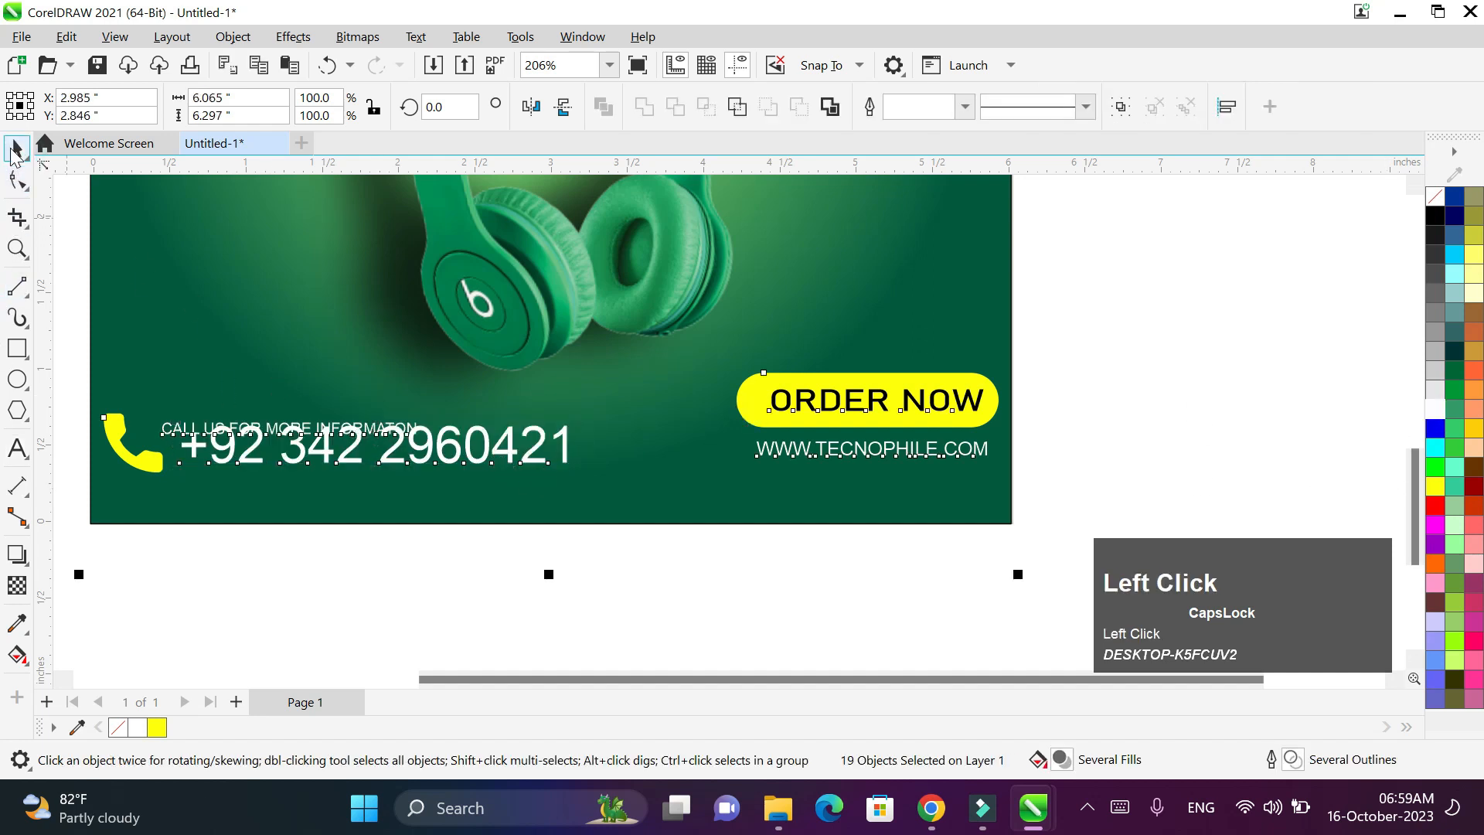
left_click(18, 149)
left_click(169, 567)
double_click(250, 449)
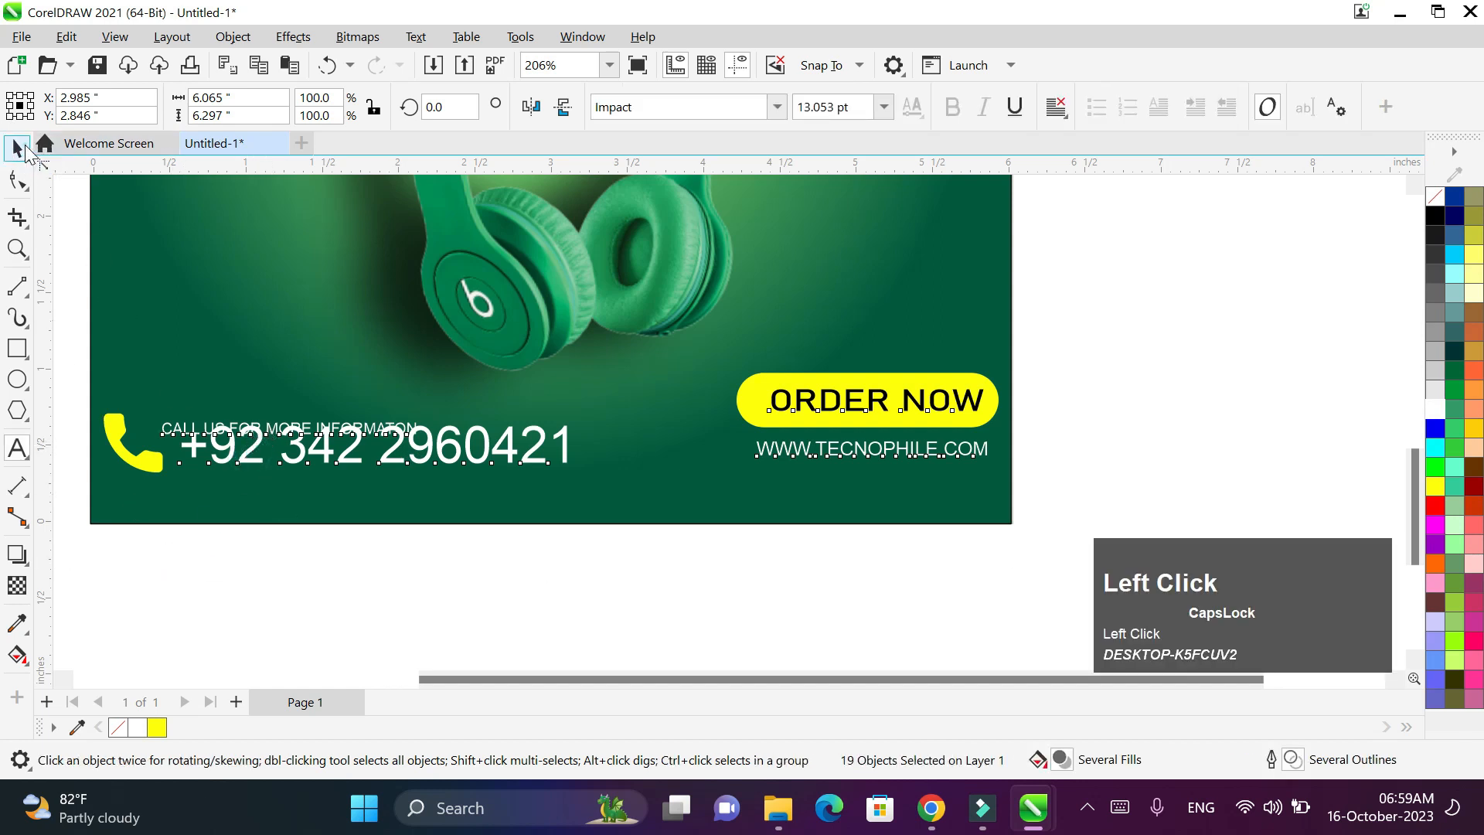
left_click(24, 151)
left_click(241, 495)
left_click(237, 461)
left_click_drag(573, 421, 504, 425)
left_click_drag(325, 457, 349, 428)
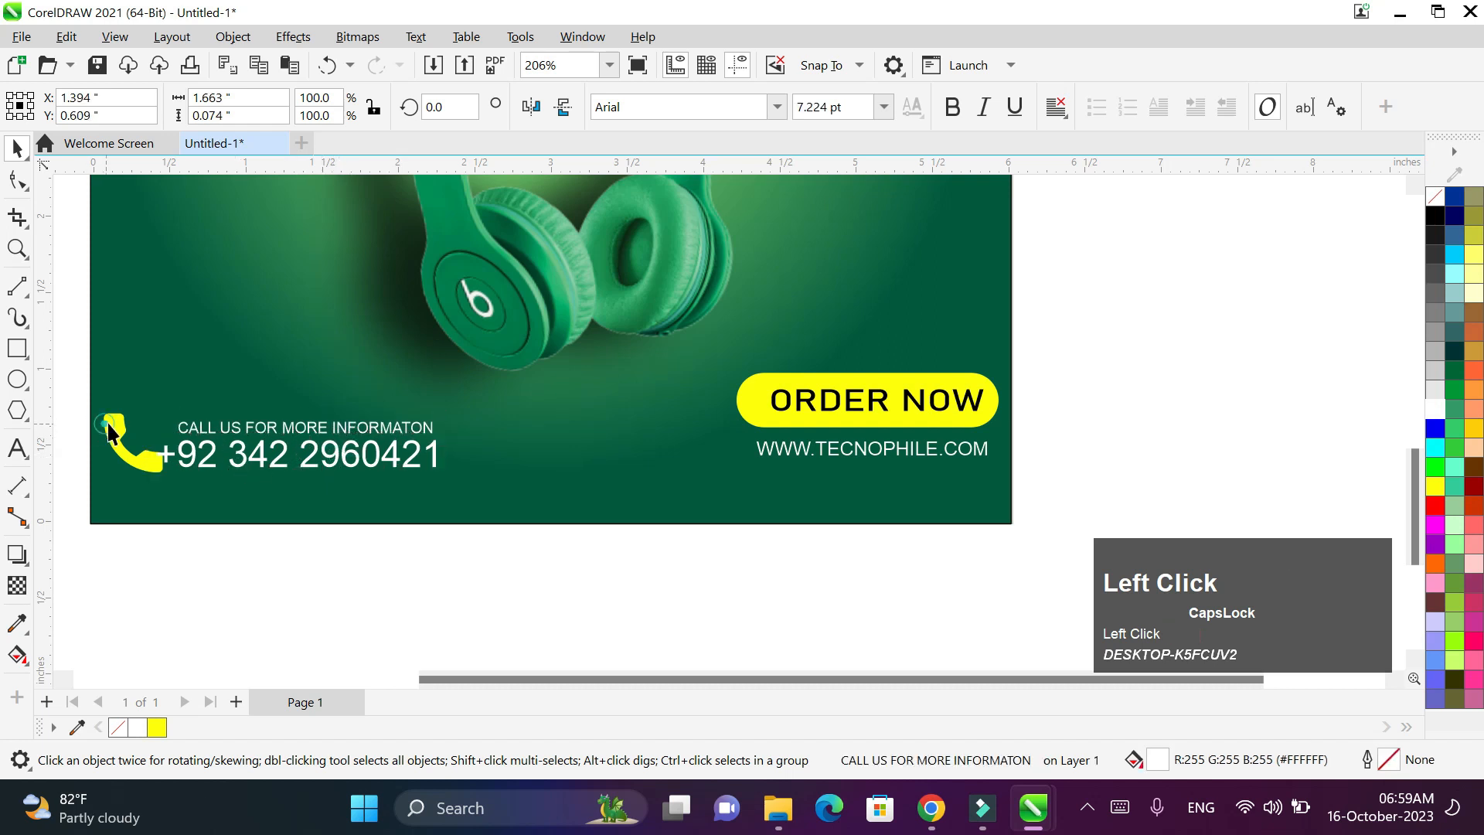
- Set the phone icon beside the number and shift the CALL US line left to align
left_click(116, 436)
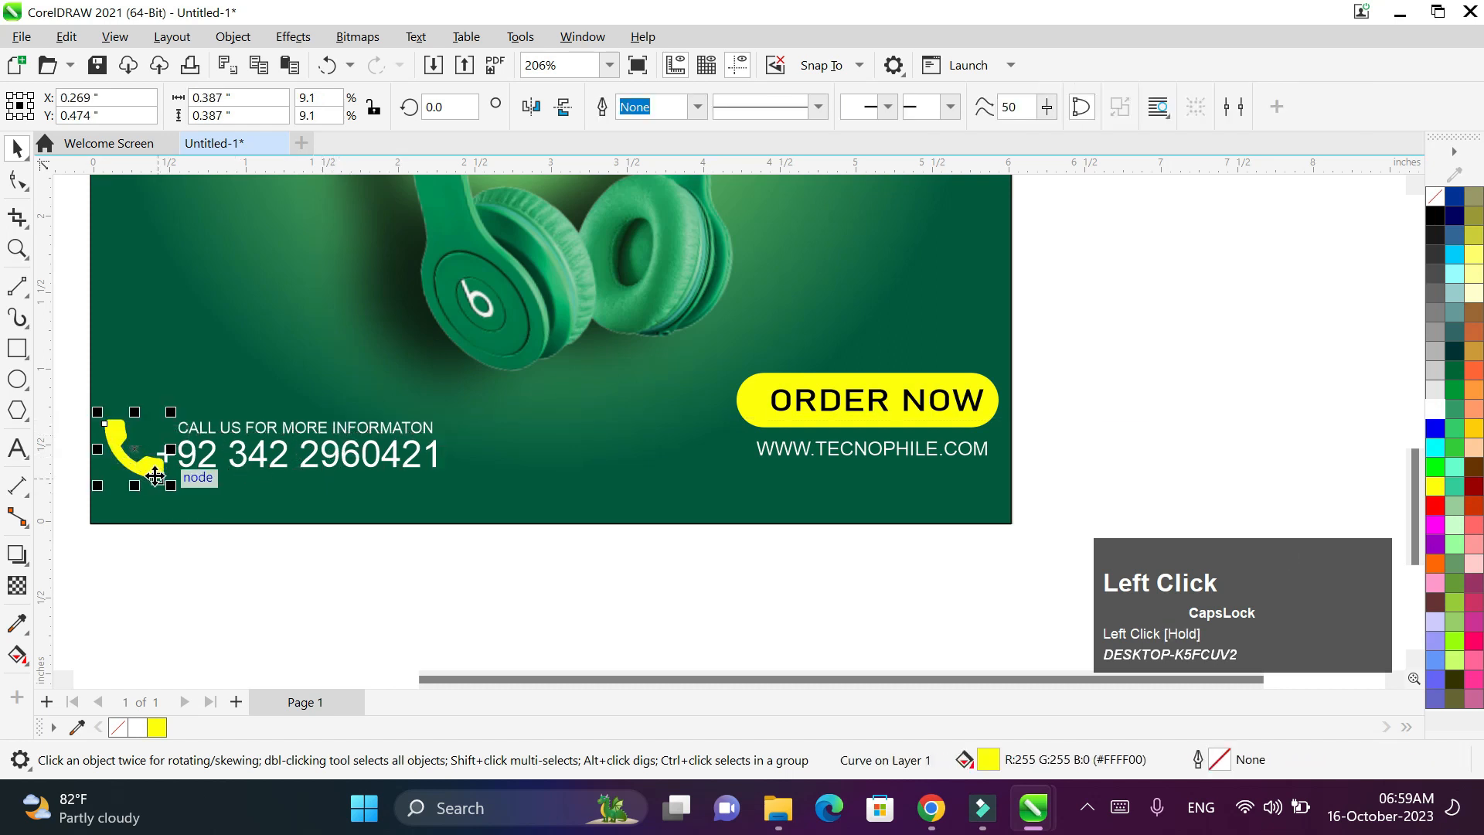
left_click_drag(148, 473, 149, 470)
left_click(232, 581)
scroll(394, 417, "down", 1)
left_click_drag(386, 430, 372, 428)
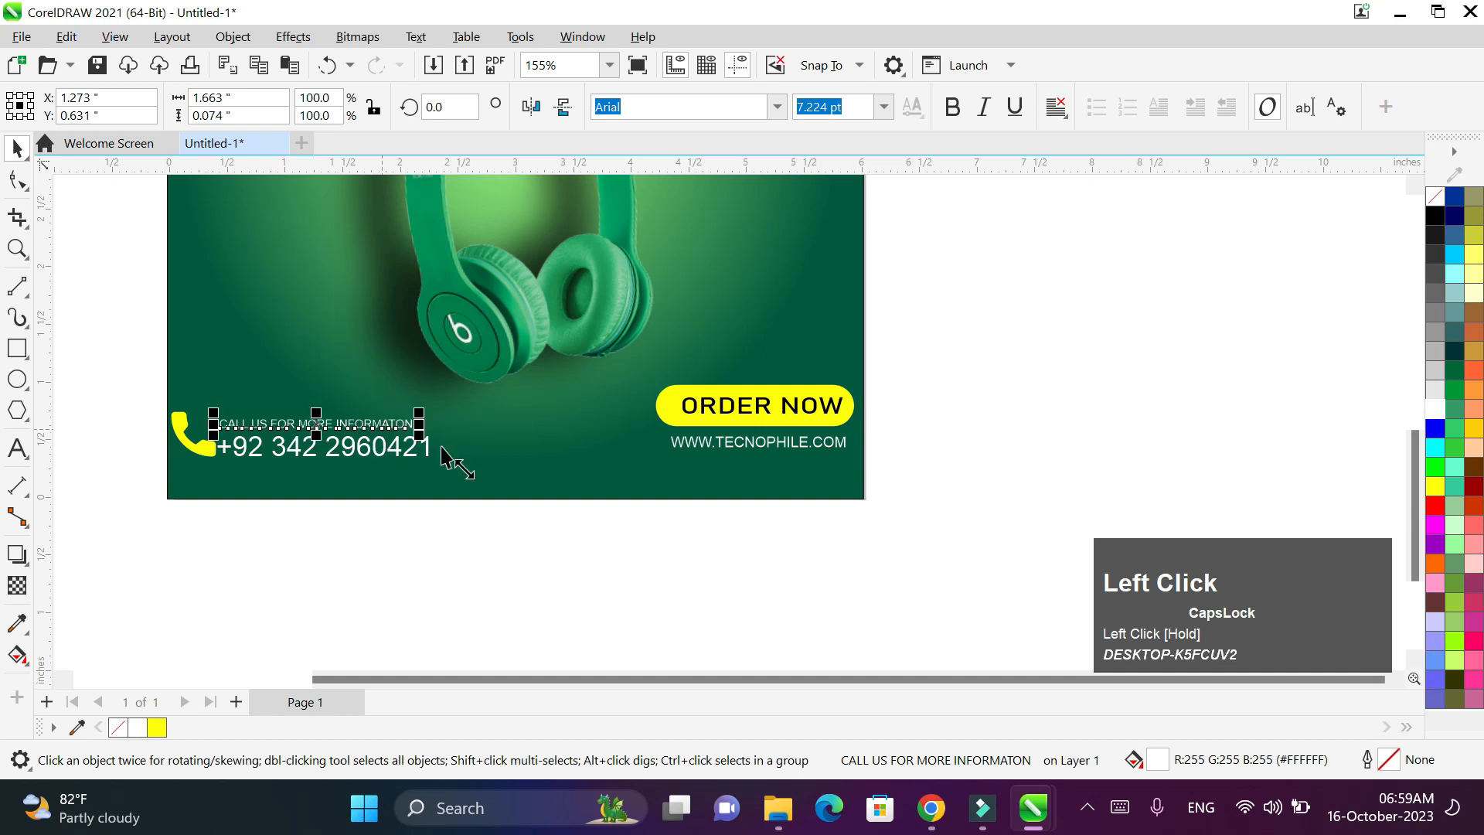
key("space")
scroll(1089, 398, "down", 2)
left_click_drag(1417, 427, 1416, 371)
- Draw a small triangle left of the headphones with a yellow 2.0 pt outline
left_click(27, 404)
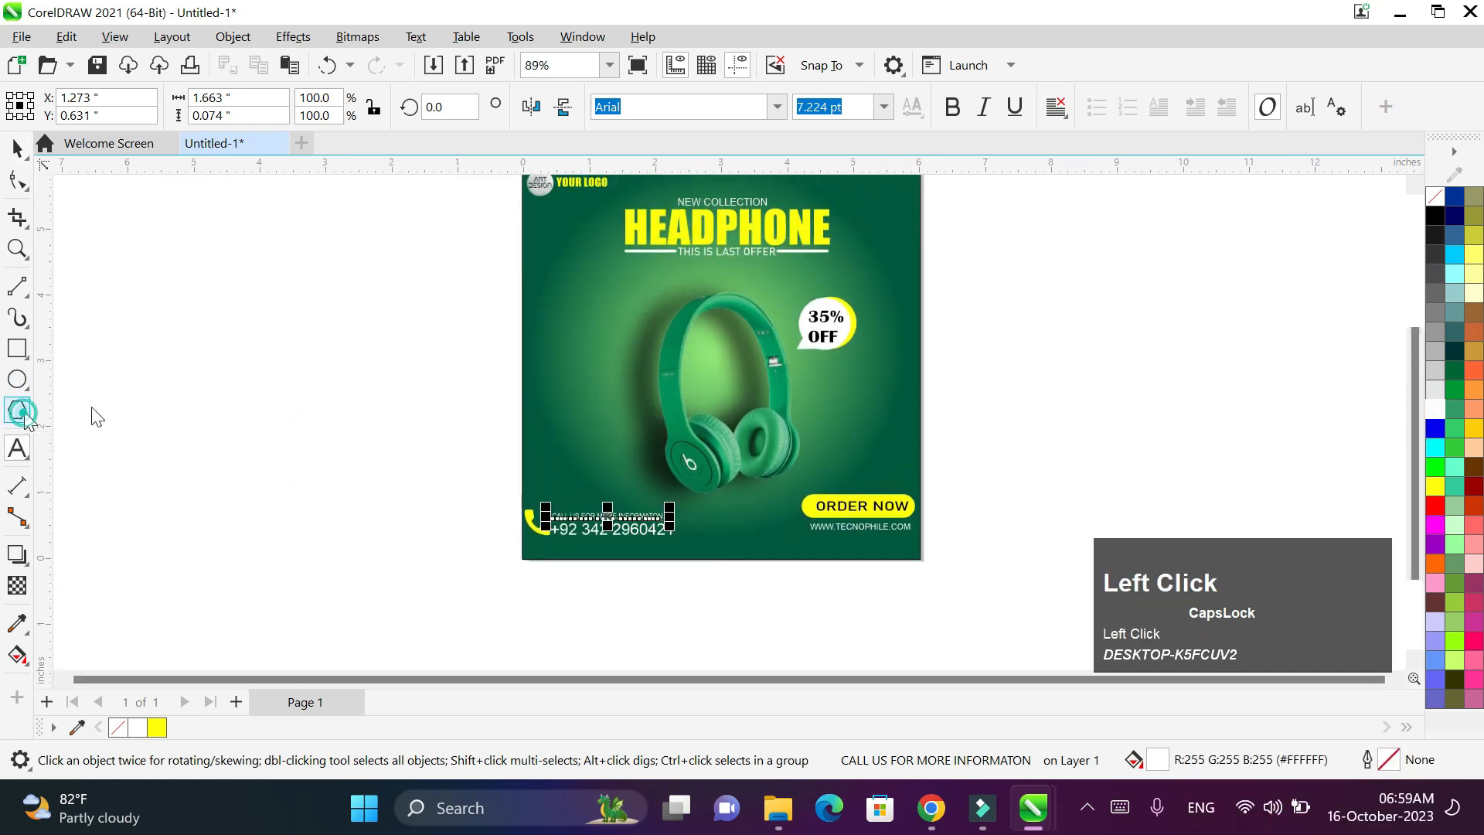
left_click_drag(579, 317, 585, 322)
left_click(658, 114)
left_click(658, 115)
left_click(657, 114)
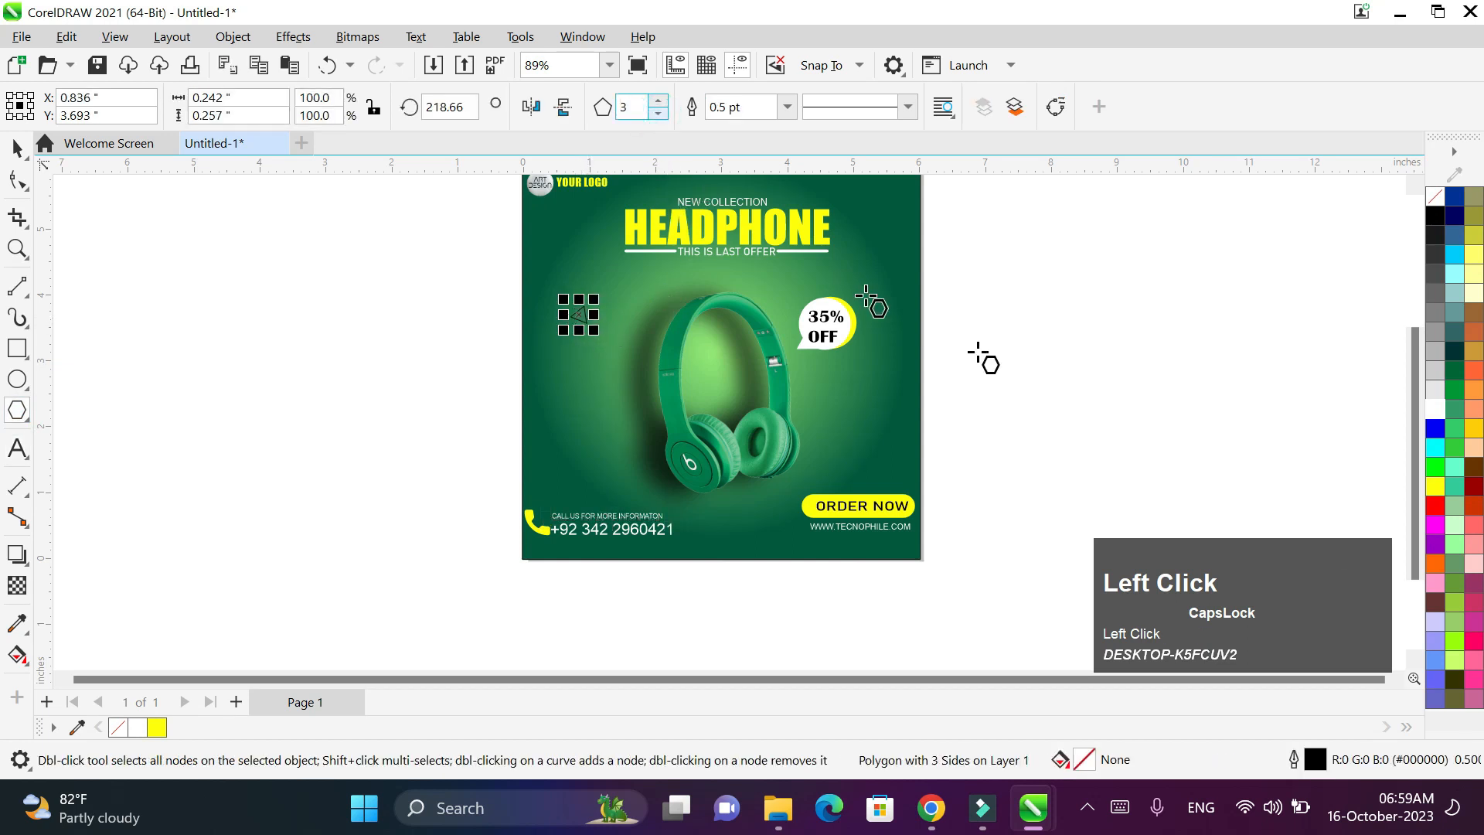
right_click(1444, 487)
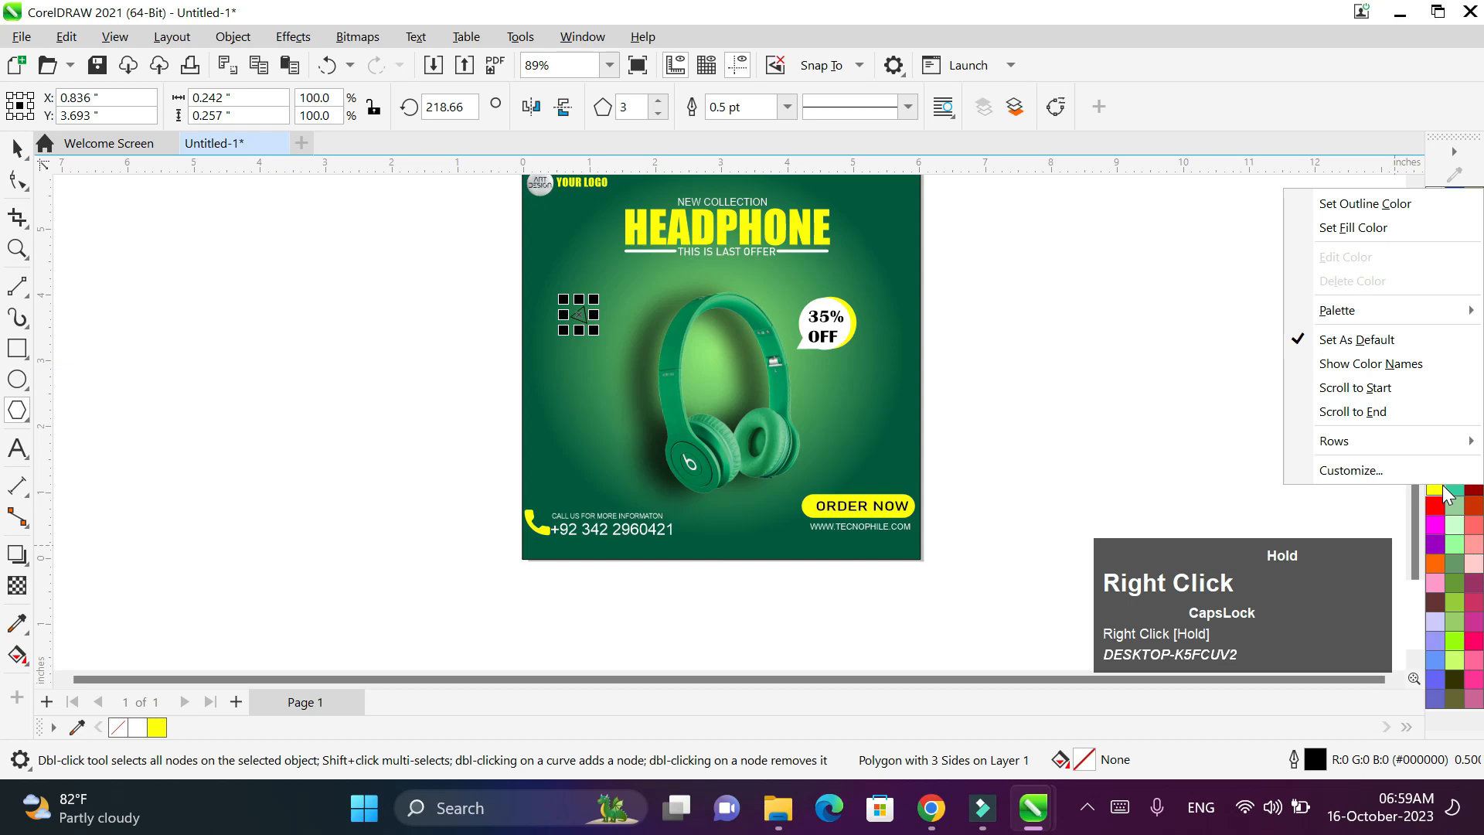
left_click(1384, 201)
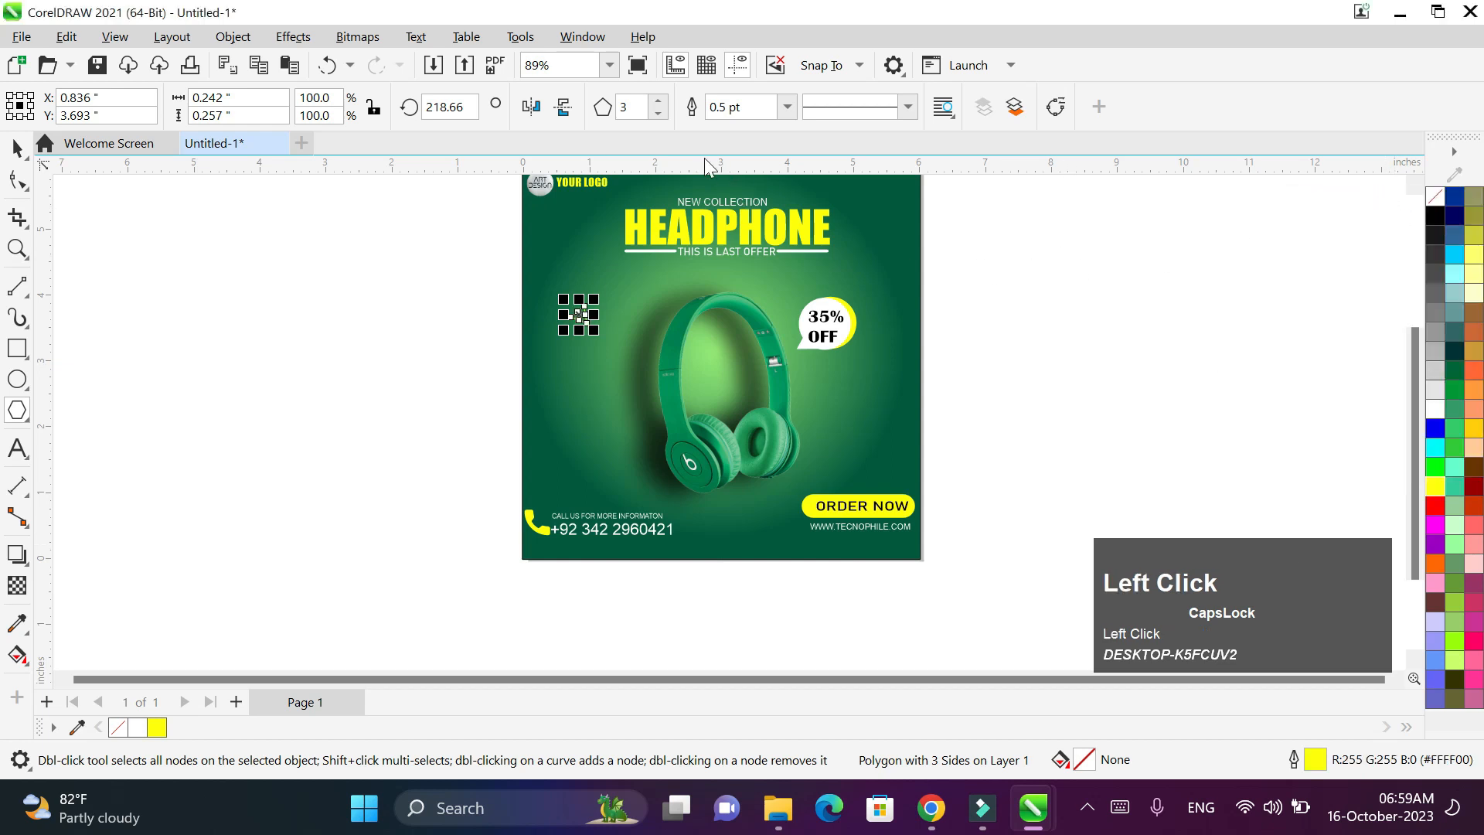
left_click(785, 110)
left_click(786, 108)
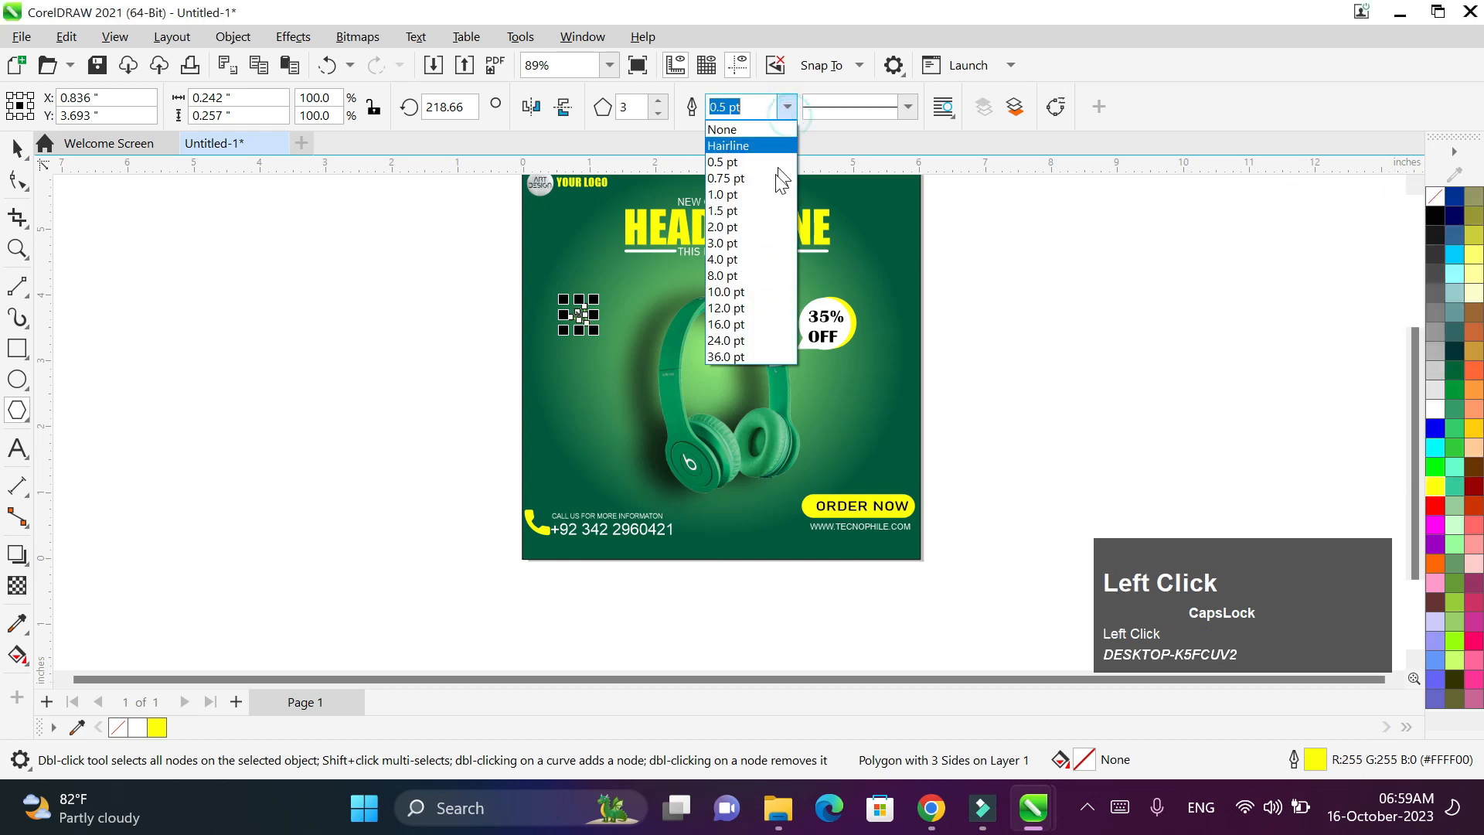
left_click(767, 237)
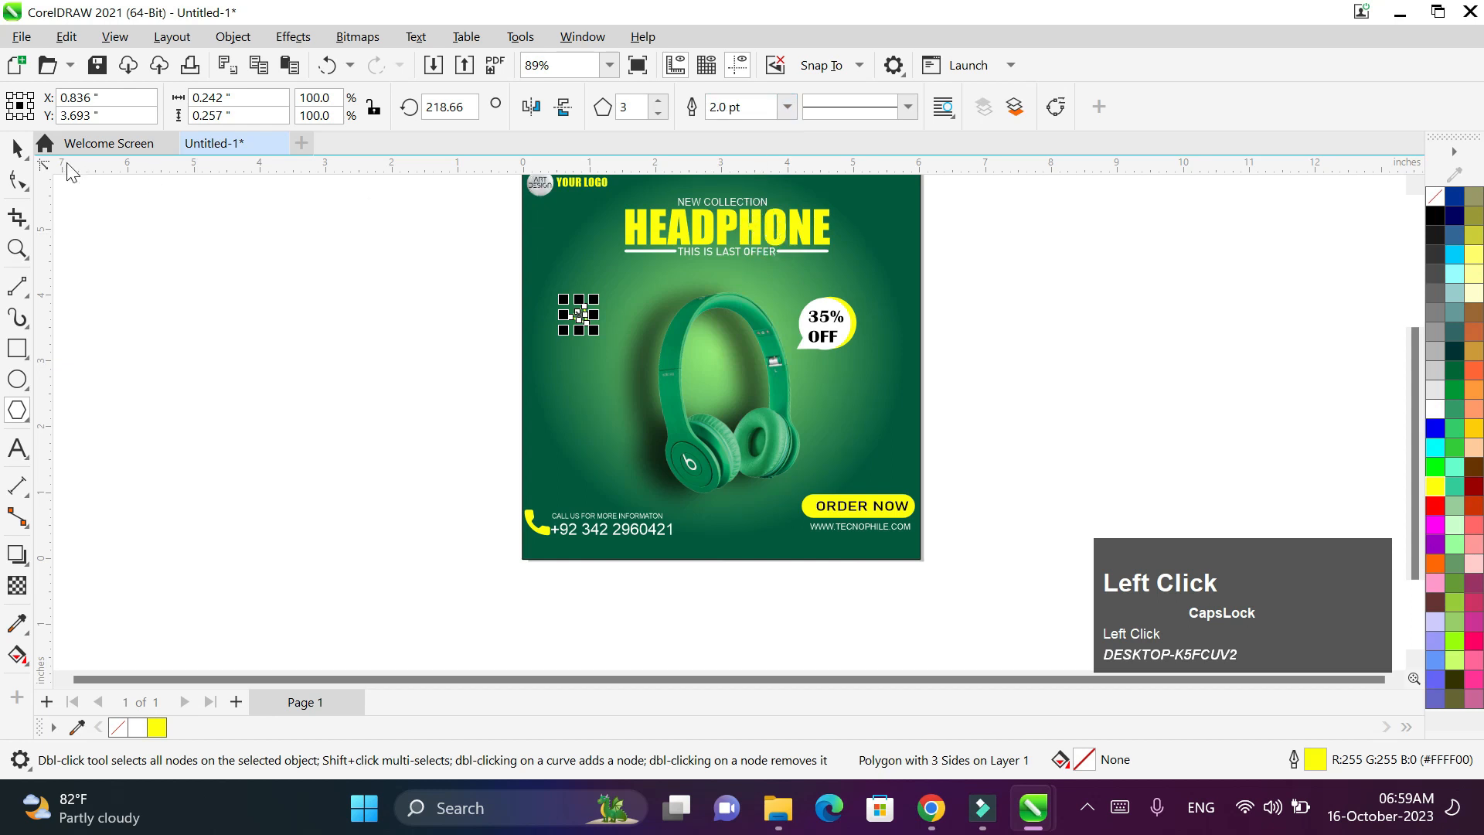
- Drop a duplicate of the triangle across the ad, undoing one misplaced copy
left_click(18, 149)
left_click_drag(579, 315, 837, 426)
right_click(838, 427)
key("space")
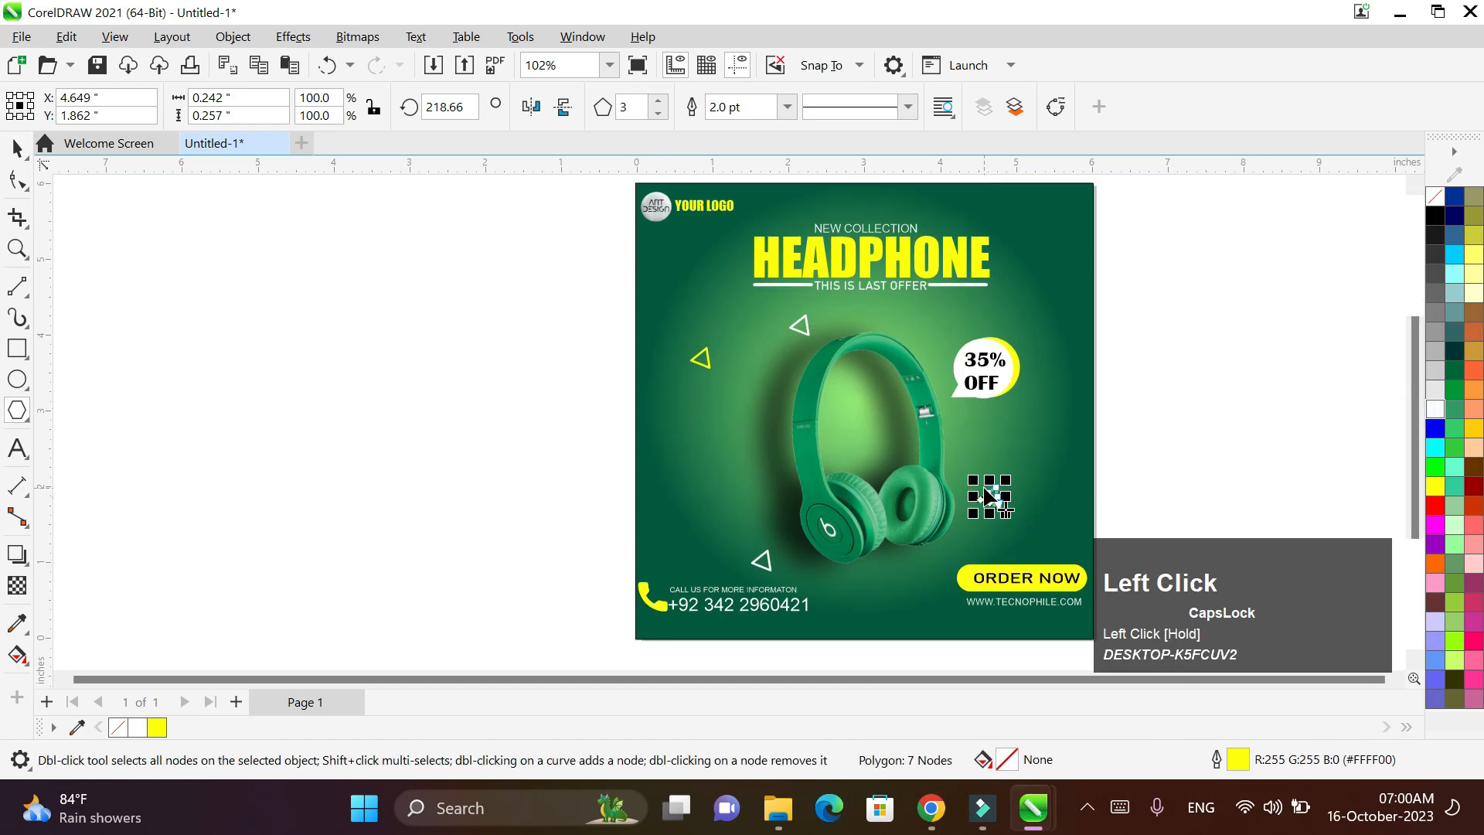
key("ctrl+z")
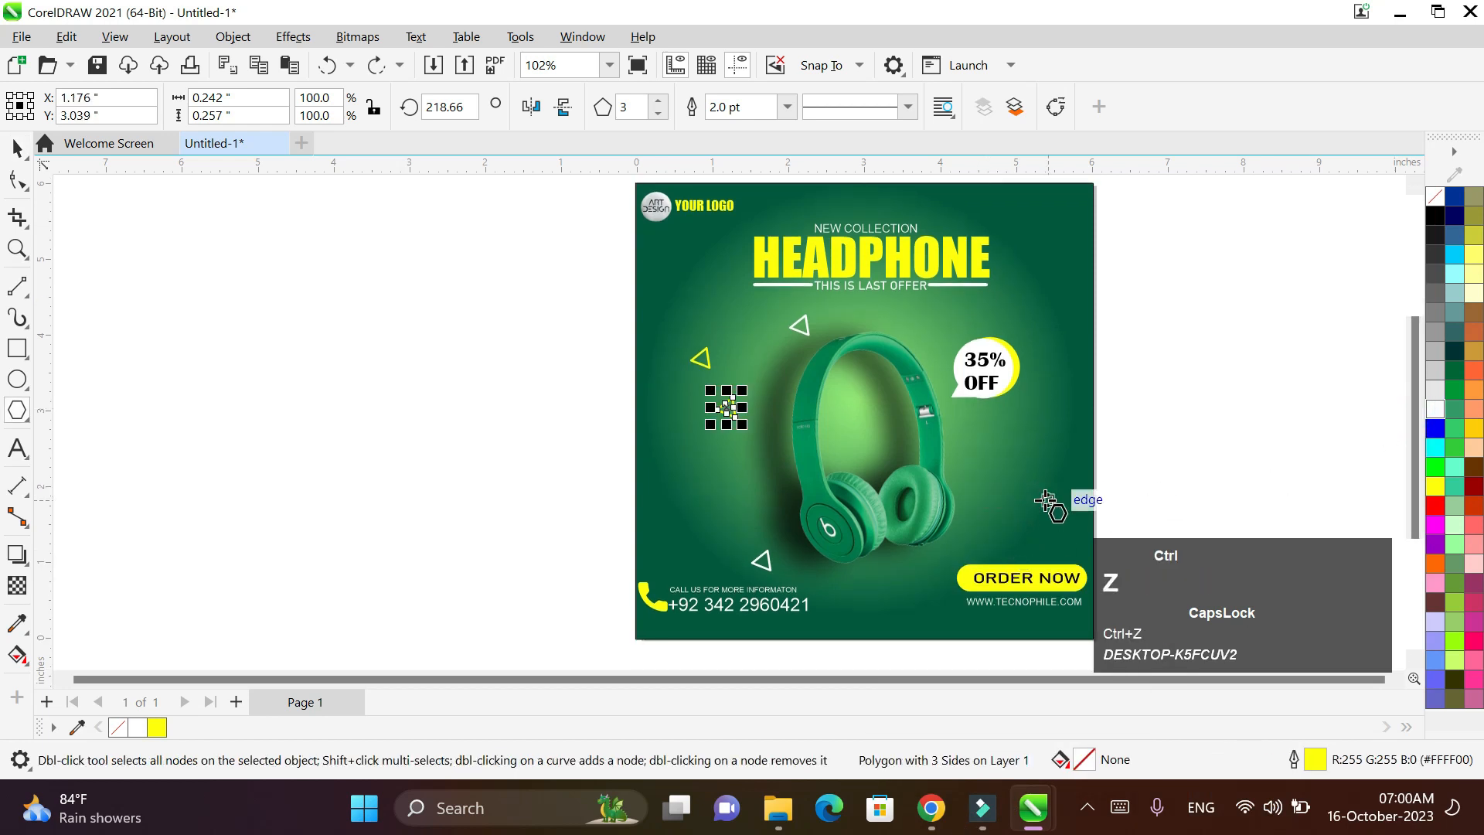
left_click(13, 150)
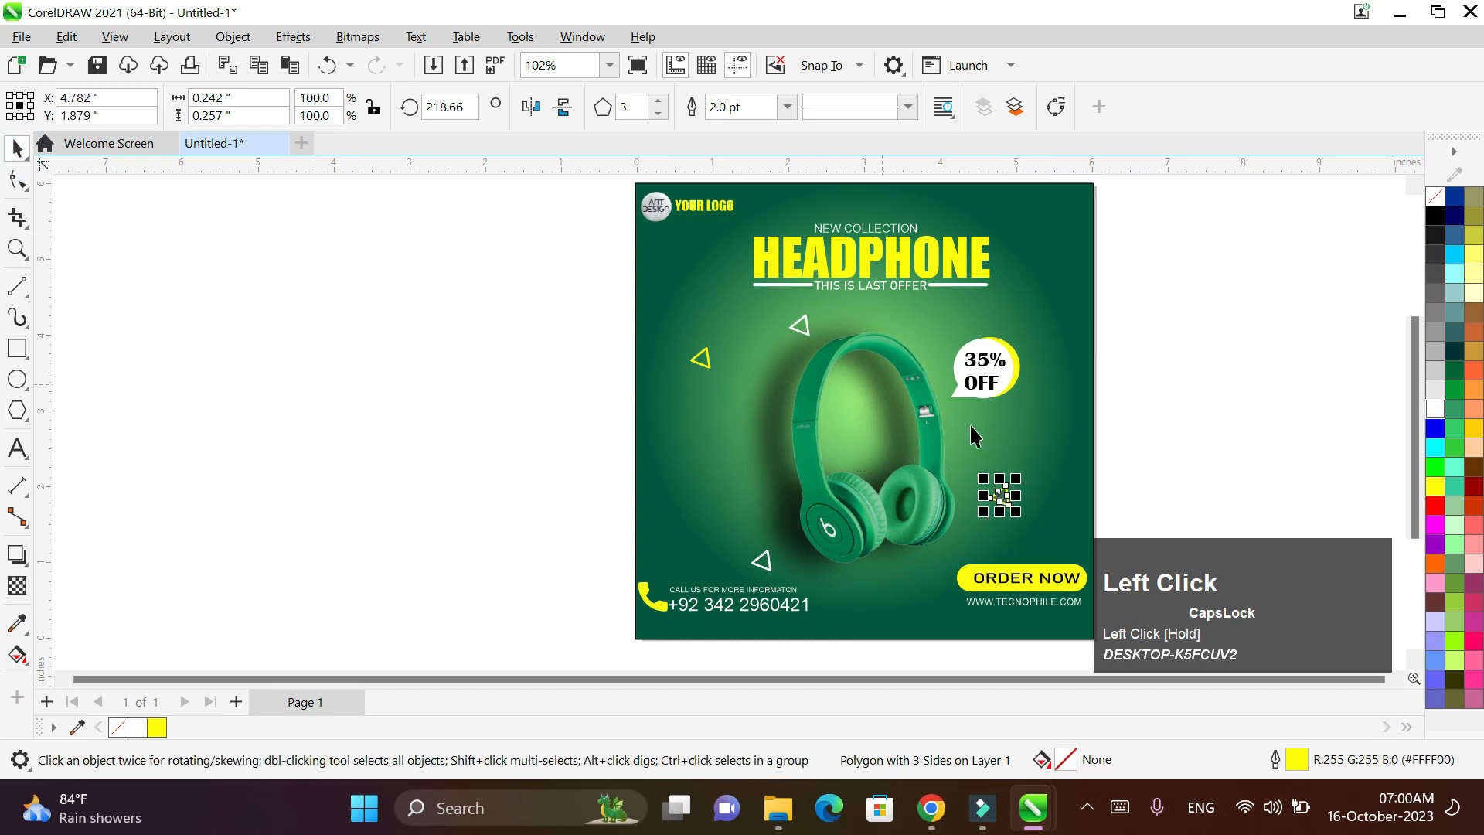
- Draw a small circle with a yellow 3.0 pt outline
left_click(23, 379)
left_click_drag(414, 364, 434, 384)
right_click(1435, 486)
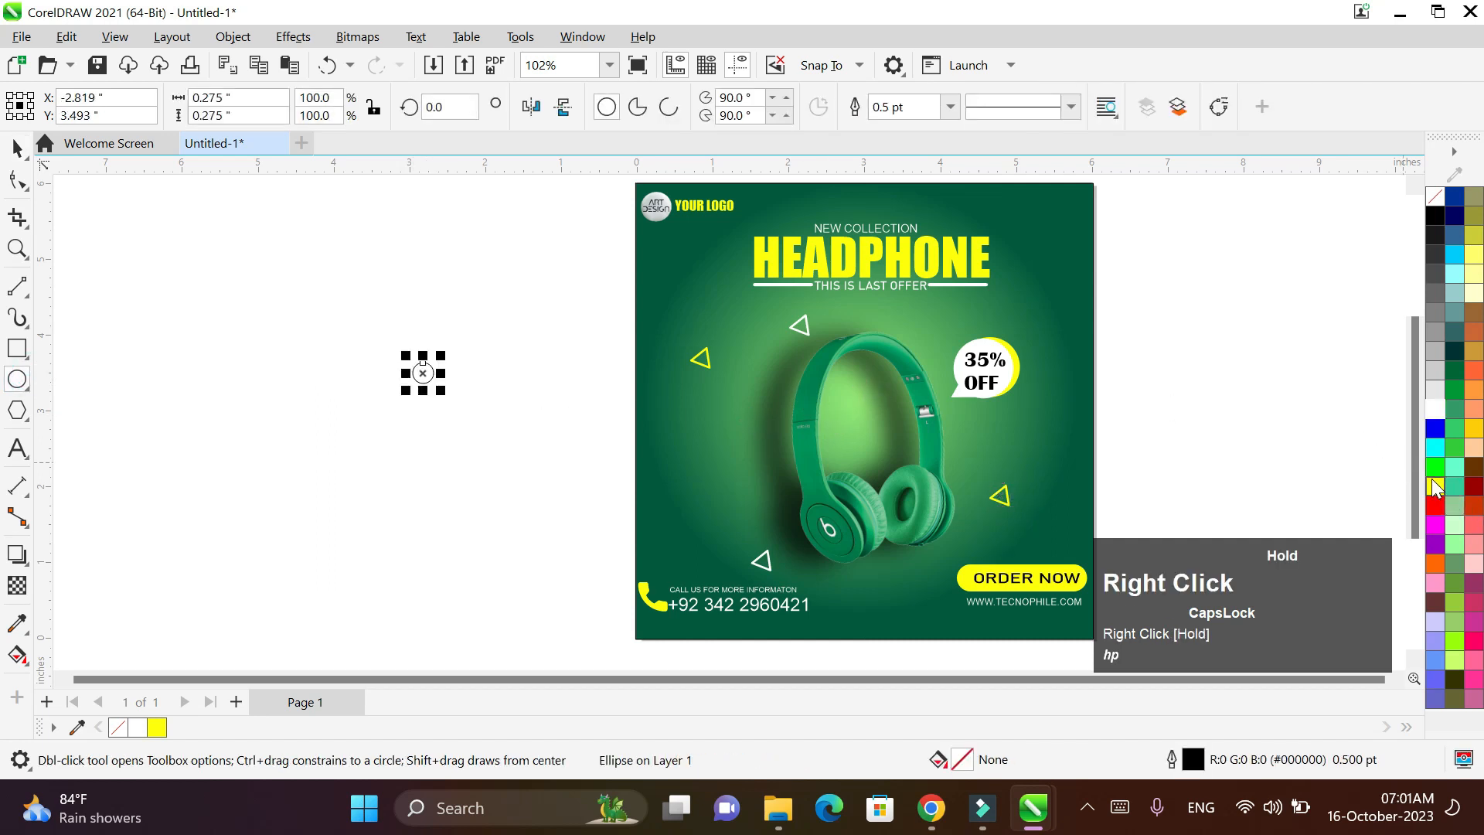
left_click(1360, 490)
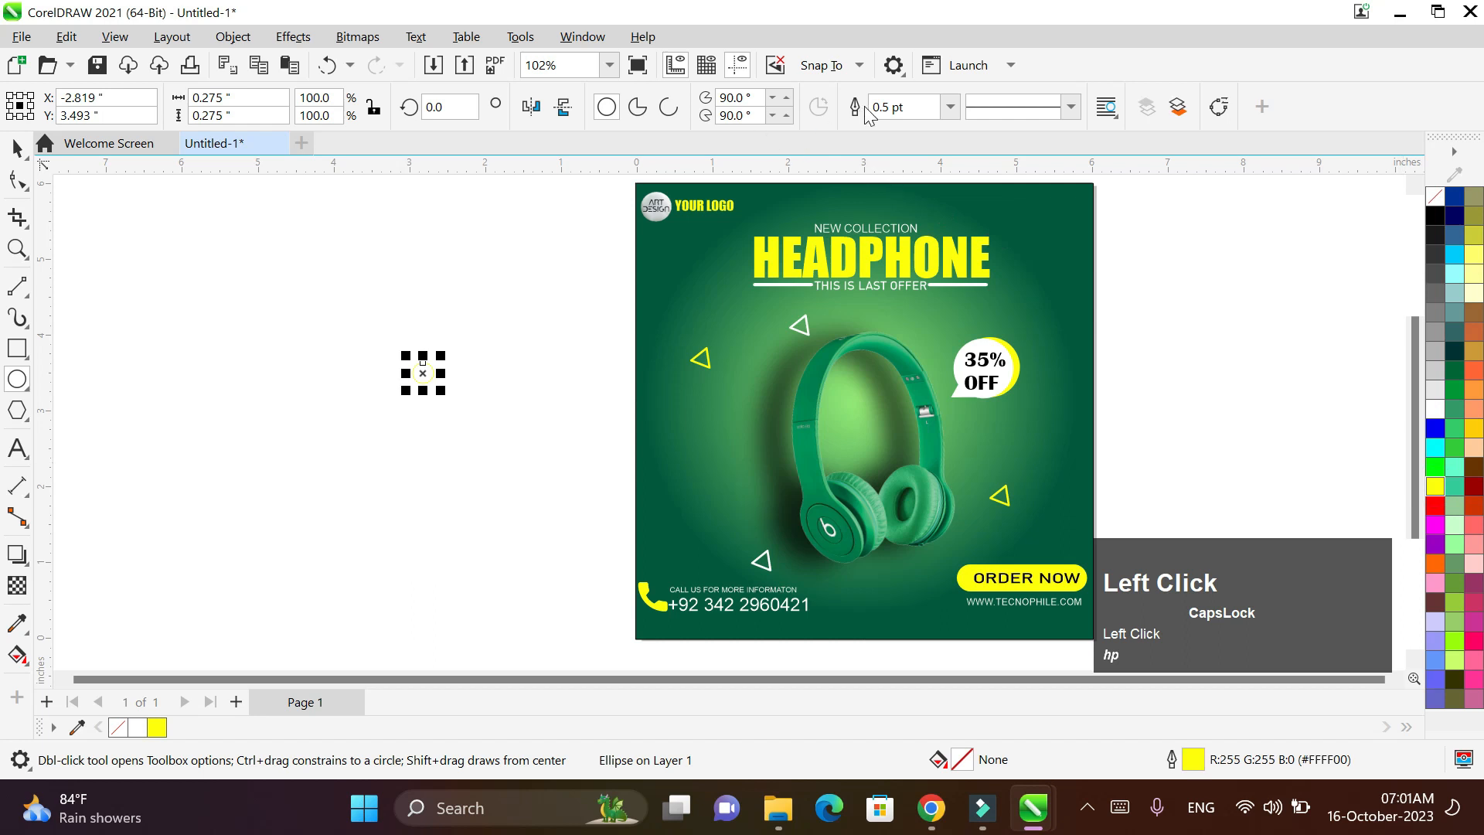
left_click(949, 108)
left_click(927, 246)
scroll(581, 318, "up", 1)
- Move the yellow circle onto the ad and add a duplicate with a white outline
left_click_drag(340, 401, 796, 517)
left_click_drag(797, 517, 837, 638)
right_click(1254, 483)
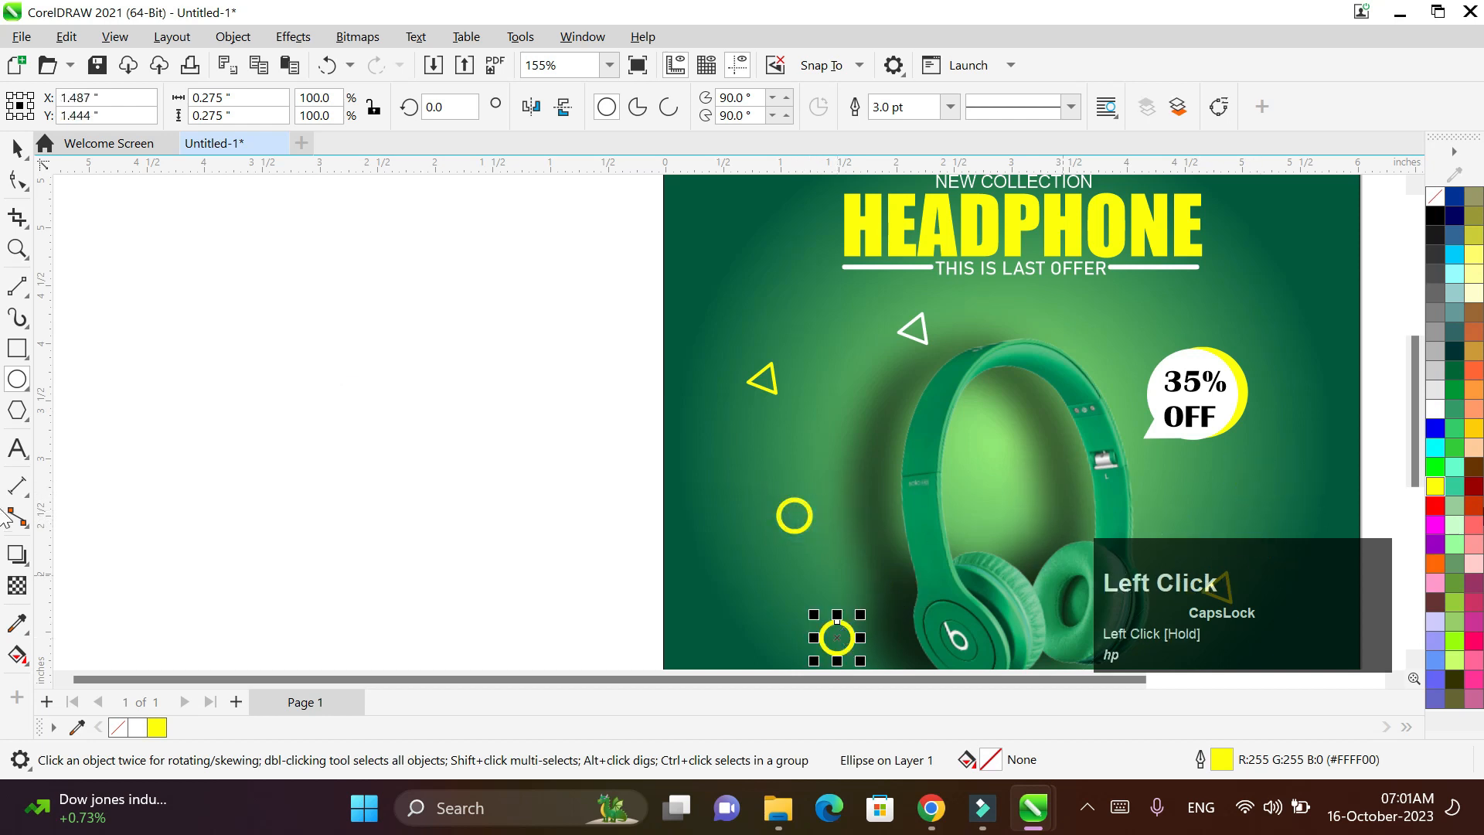
right_click(1428, 411)
left_click(1433, 431)
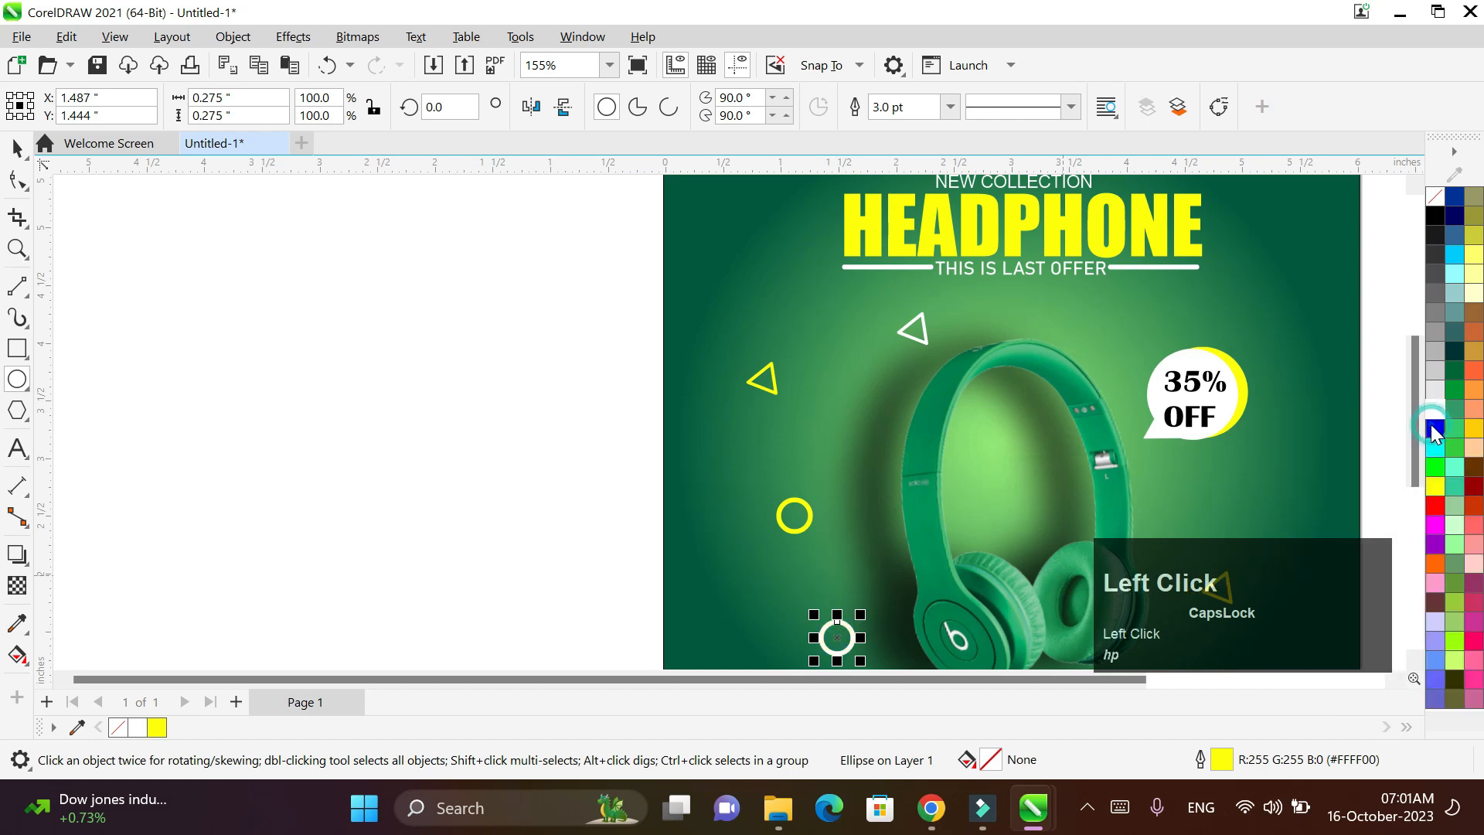
scroll(1430, 424, "down", 2)
scroll(1382, 452, "down", 1)
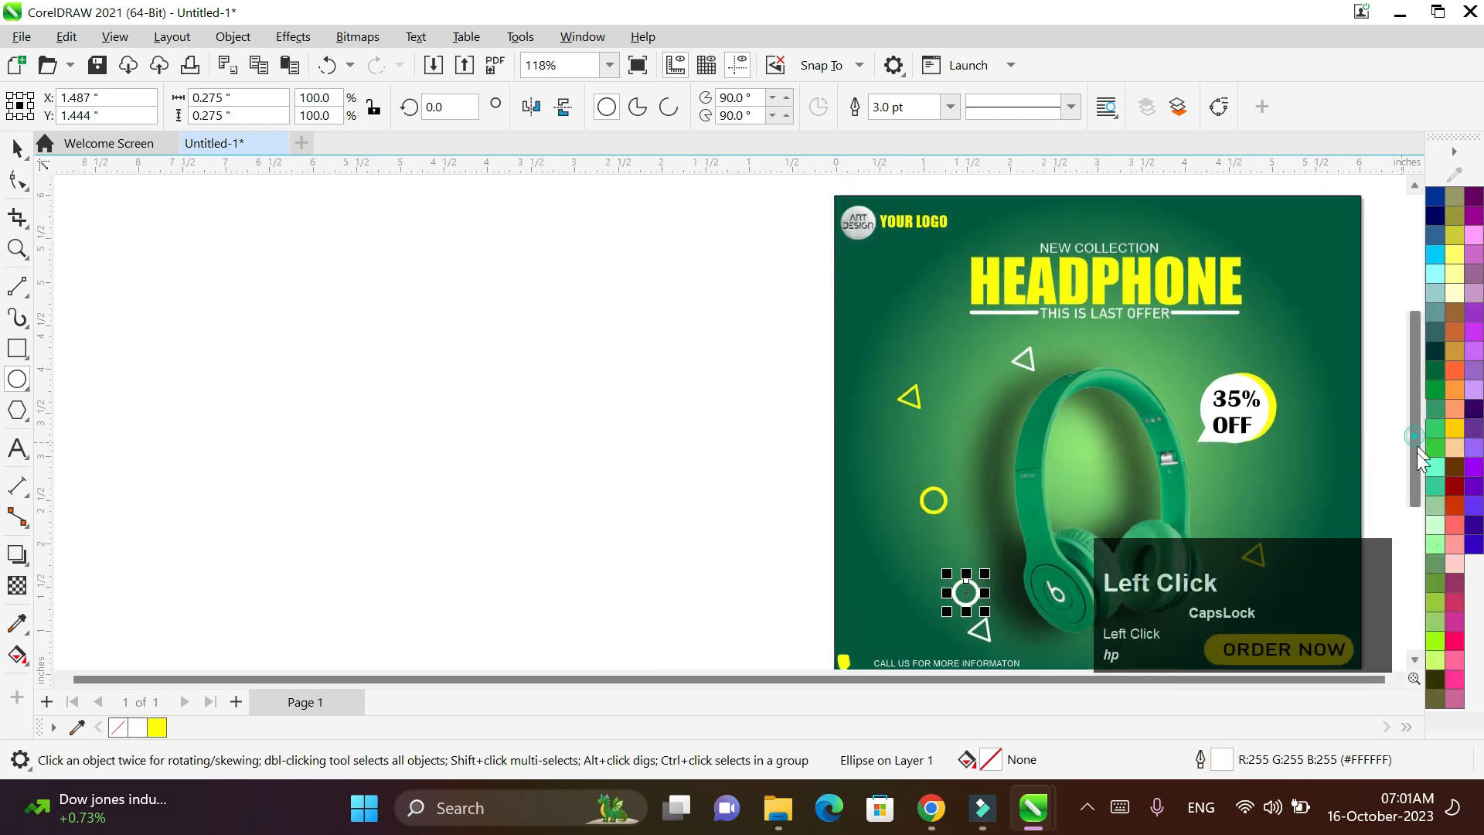
left_click_drag(1417, 452, 1417, 498)
- Place the white circle higher, the yellow lower, and a white copy beside the 35% OFF bubble
left_click_drag(971, 475, 924, 325)
left_click(944, 384)
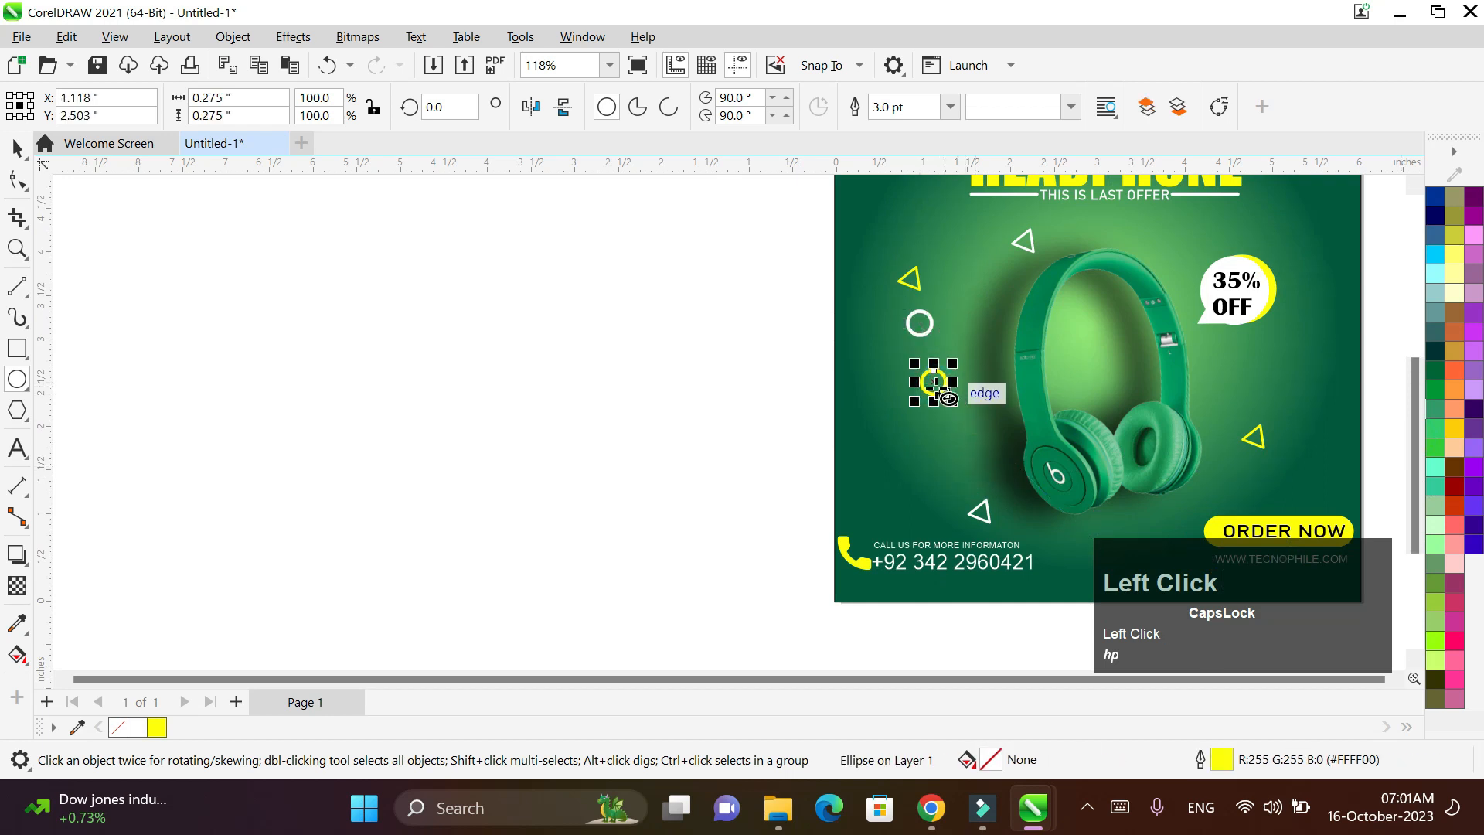
left_click_drag(942, 383, 961, 448)
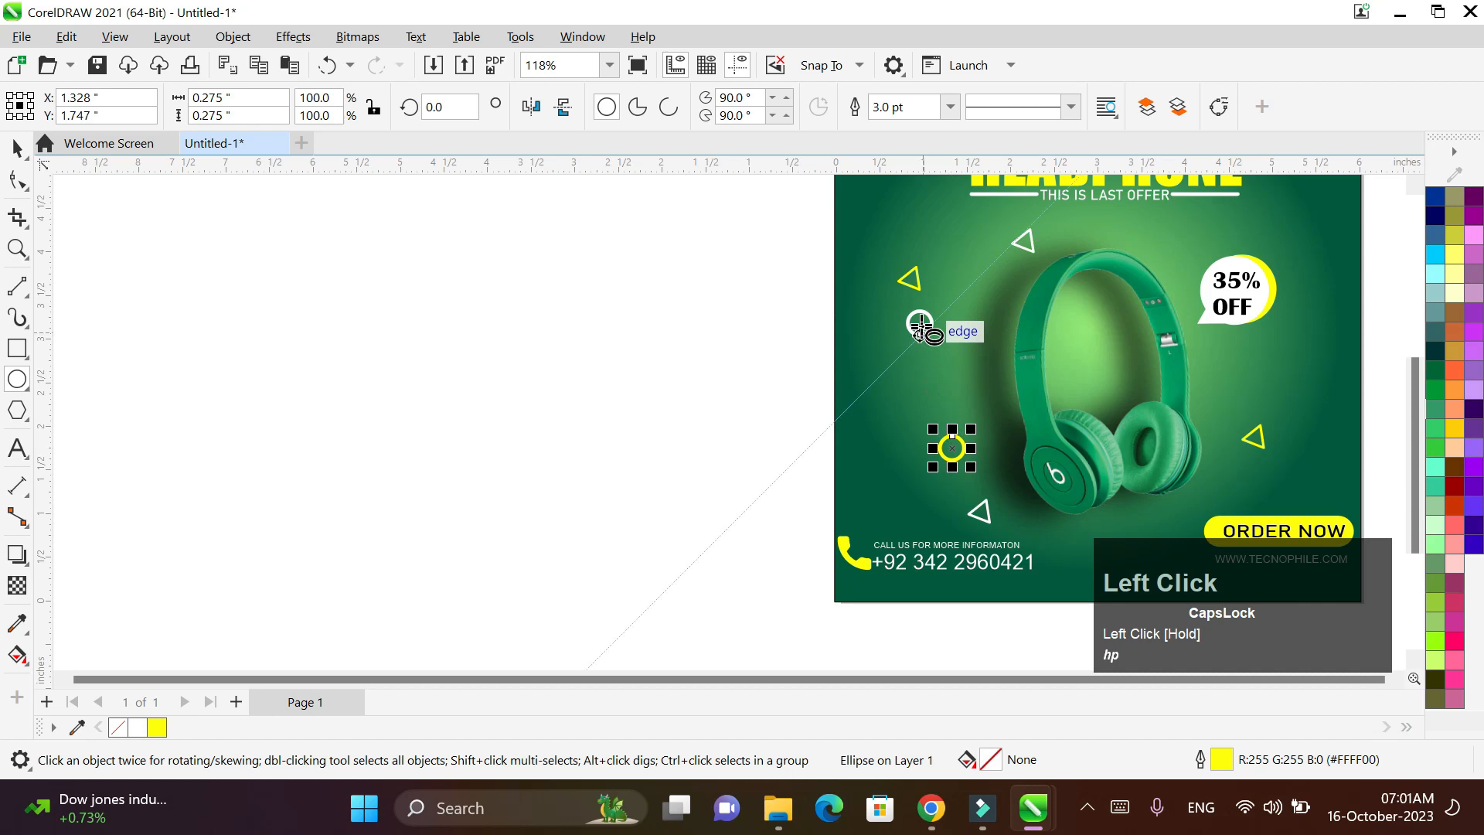
left_click(919, 331)
left_click_drag(920, 333, 1301, 348)
right_click(1302, 347)
scroll(1305, 347, "down", 1)
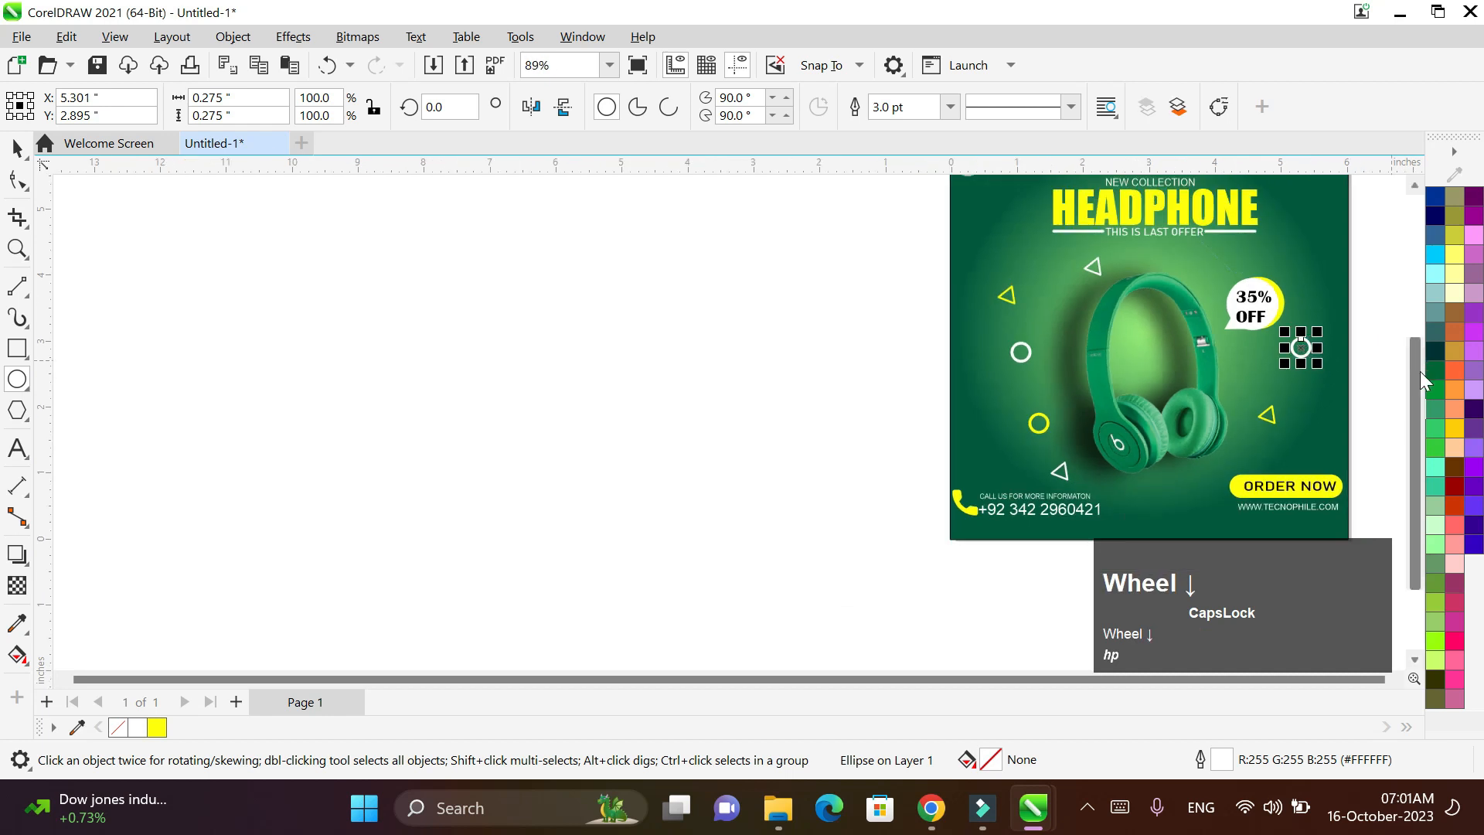
left_click_drag(1420, 371, 1411, 350)
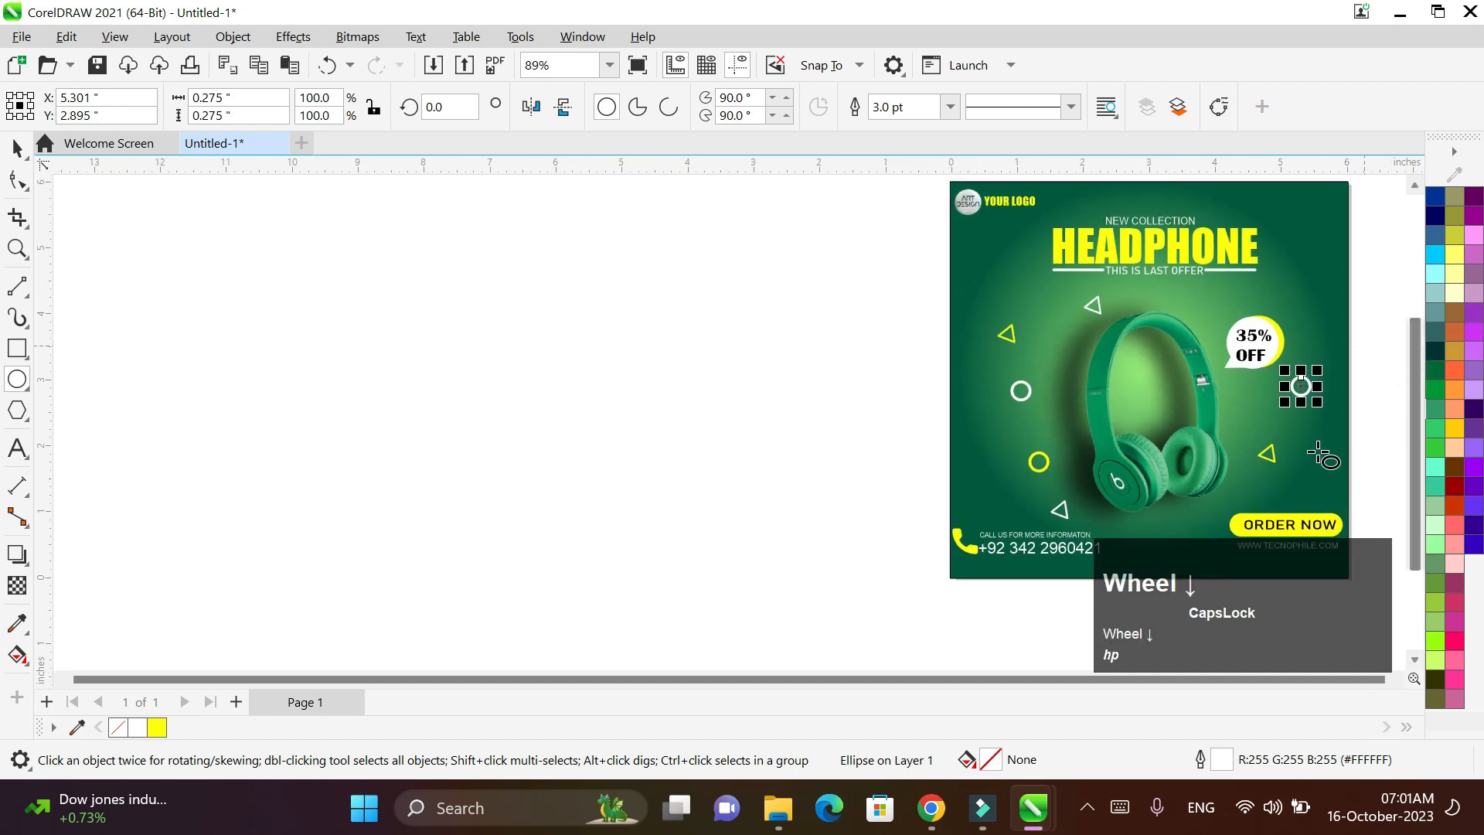
left_click(19, 148)
scroll(1392, 679, "right", 3)
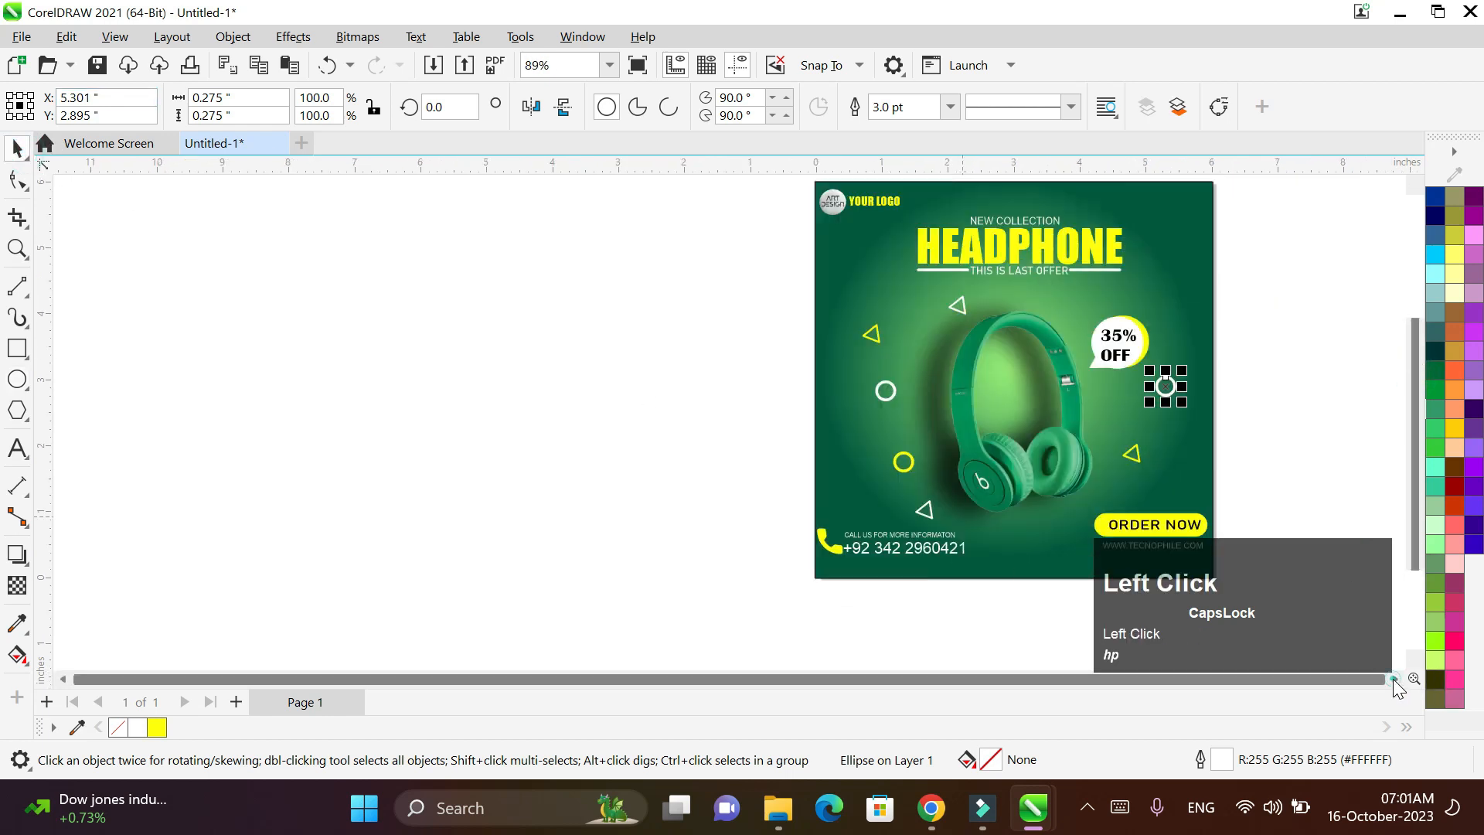